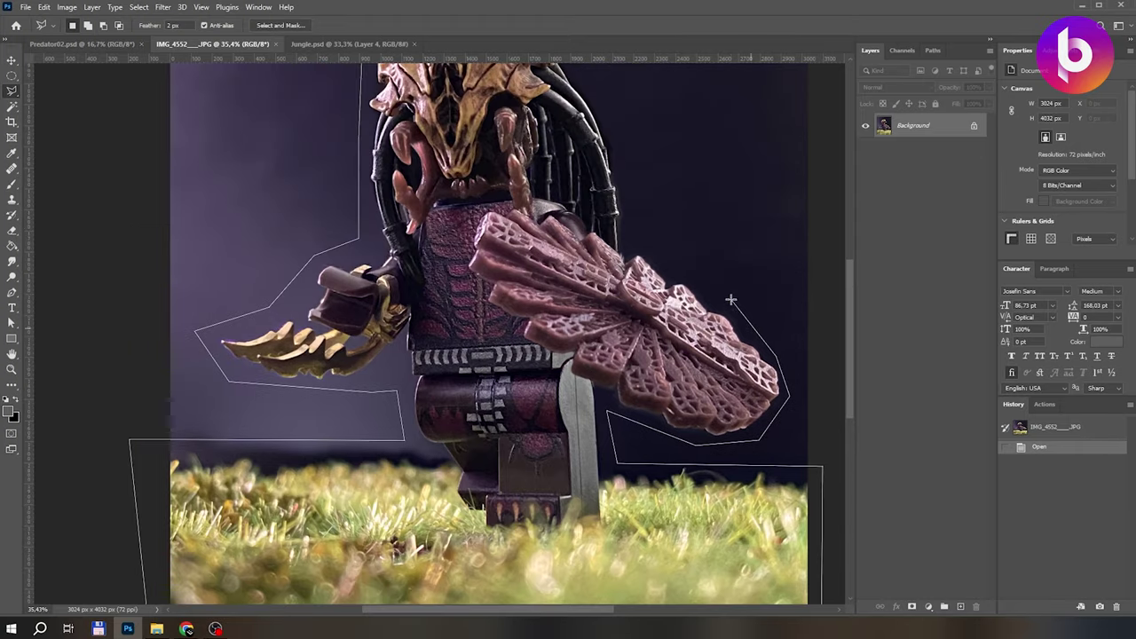
Copy the roughly lassoed figure and grass from the IMG_4552 photo and paste them into Predator02.psd.
{"action": "double_click", "coordinate": [383, 138]}
{"action": "key", "text": "ctrl+c"}
{"action": "left_click", "coordinate": [80, 43]}
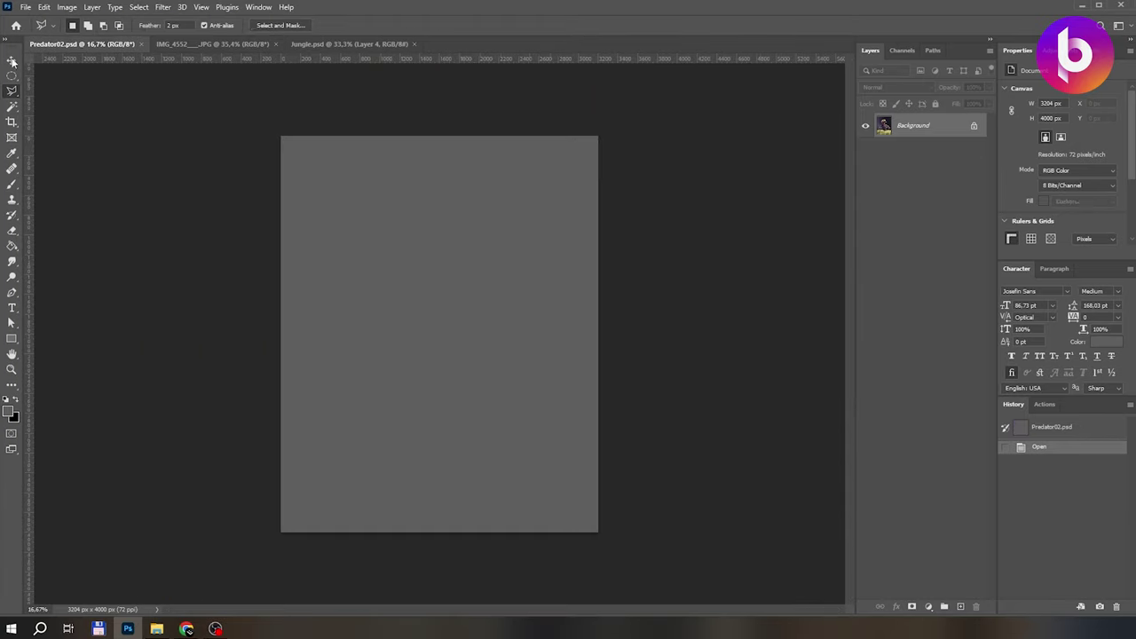
{"action": "key", "text": "ctrl+v"}
Enlarge the pasted figure slightly, rotate it about 13.7° clockwise and move it lower on the canvas.
{"action": "key", "text": "ctrl+t"}
{"action": "left_click_drag", "start_coordinate": [593, 160], "coordinate": [615, 129]}
{"action": "left_click", "coordinate": [586, 27]}
{"action": "key", "text": "ctrl+t"}
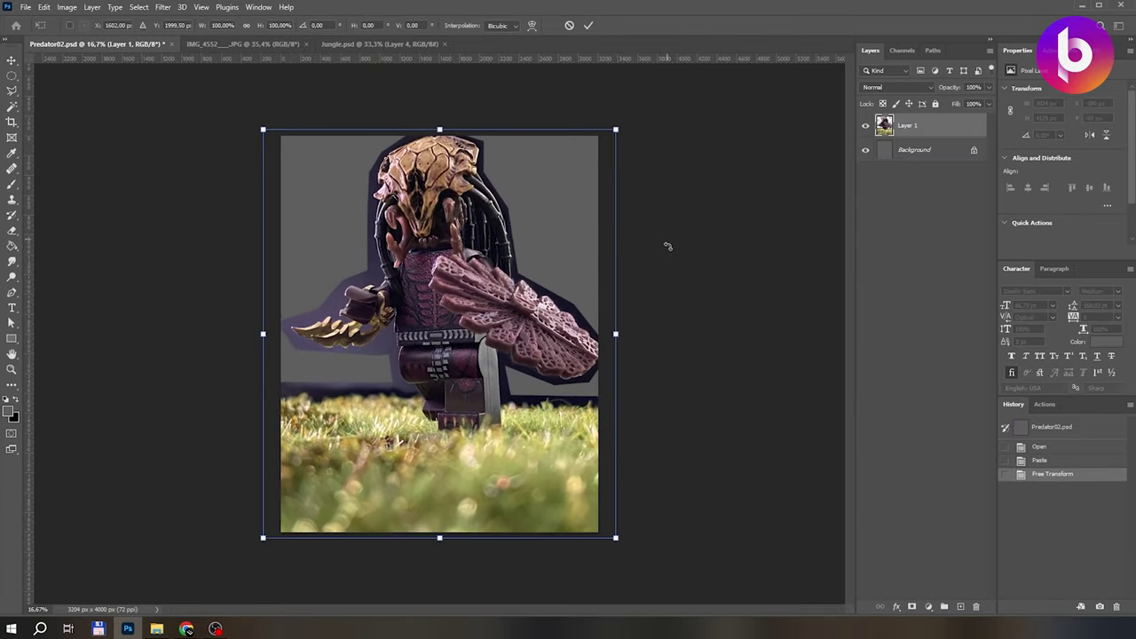
{"action": "left_click_drag", "start_coordinate": [667, 246], "coordinate": [675, 292]}
{"action": "left_click_drag", "start_coordinate": [577, 242], "coordinate": [584, 295]}
{"action": "key", "text": "Return"}
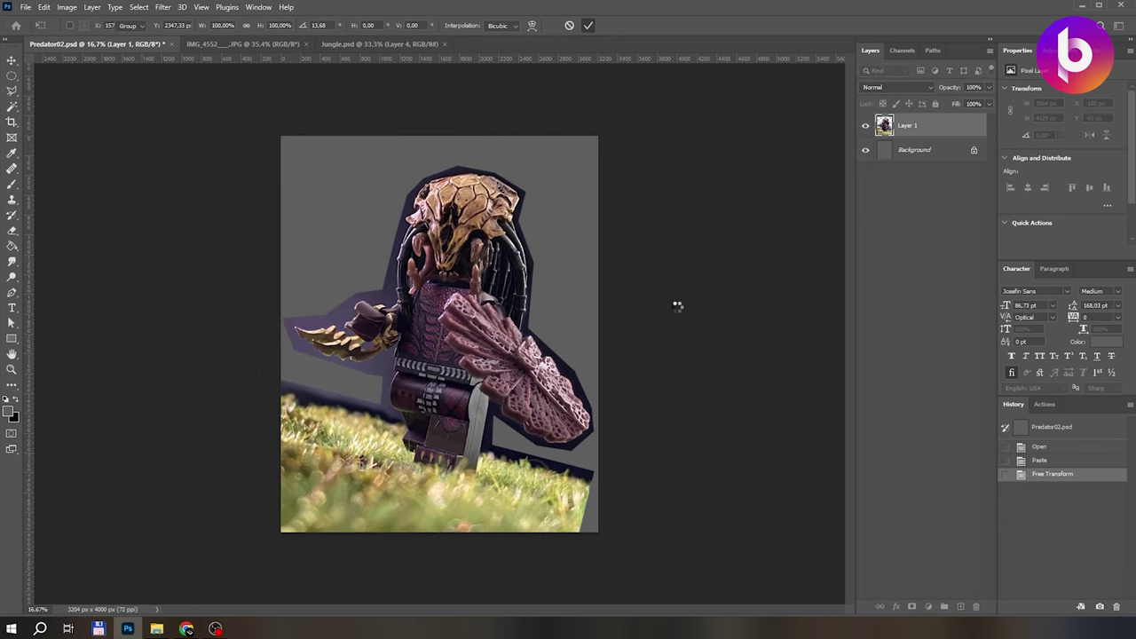
Begin a Polygonal Lasso outline at the grass, following the back edge of the grey leg up to the shield.
{"action": "left_click", "coordinate": [12, 93]}
{"action": "scroll", "coordinate": [493, 460], "scroll_direction": "up", "scroll_amount": 10}
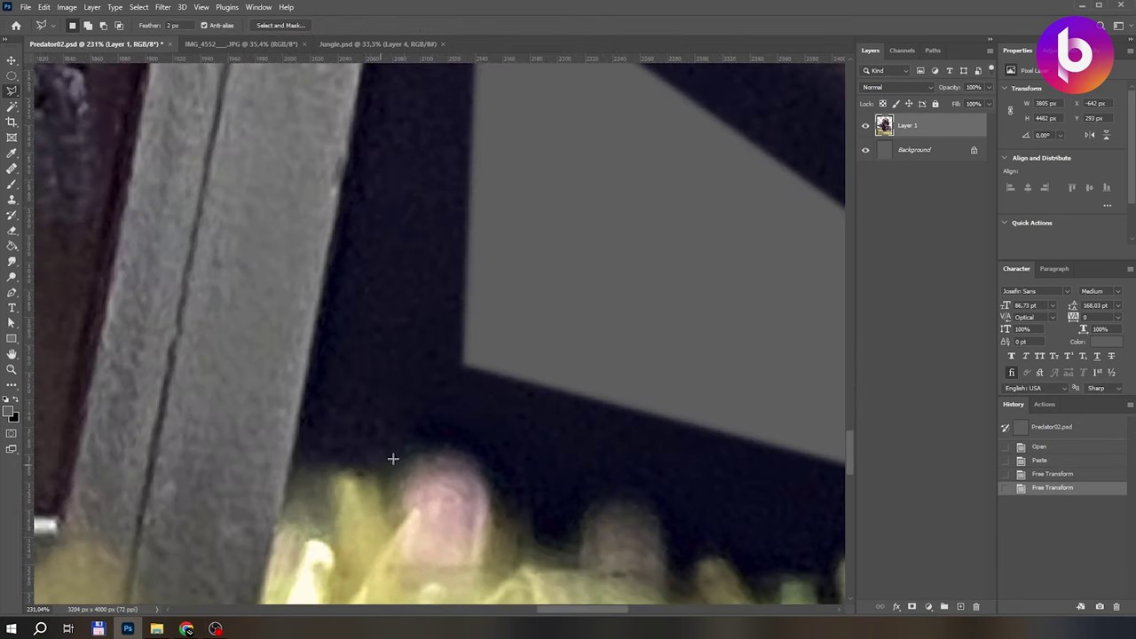
{"action": "left_click", "coordinate": [578, 324]}
{"action": "left_click", "coordinate": [293, 482]}
{"action": "scroll", "coordinate": [570, 462], "scroll_direction": "up", "scroll_amount": 5}
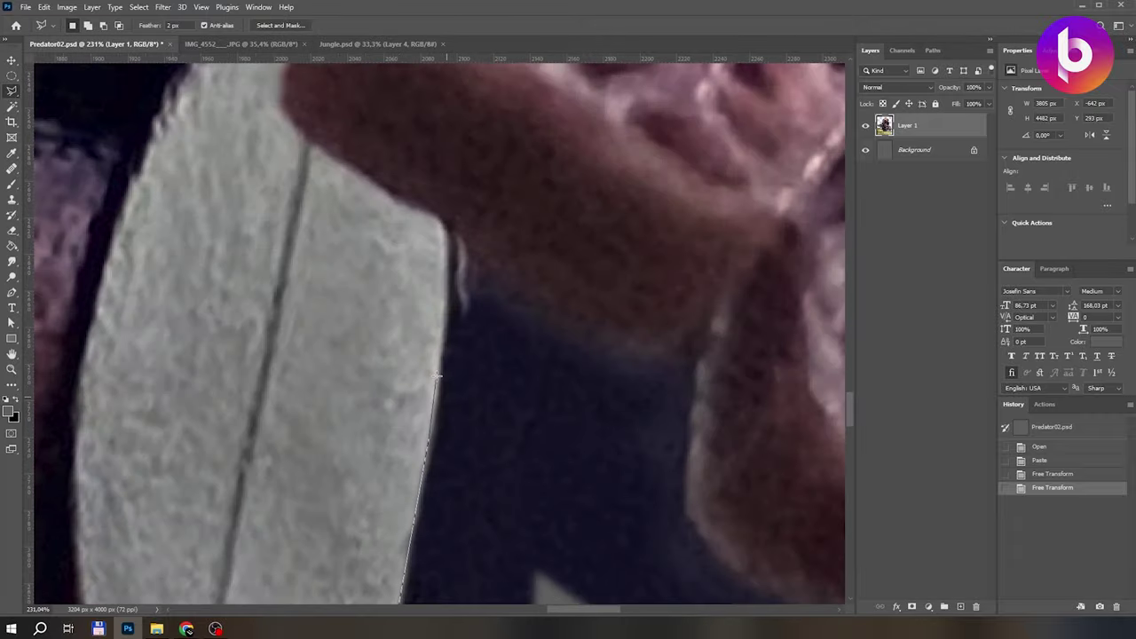
{"action": "left_click", "coordinate": [446, 229]}
{"action": "left_click", "coordinate": [638, 343]}
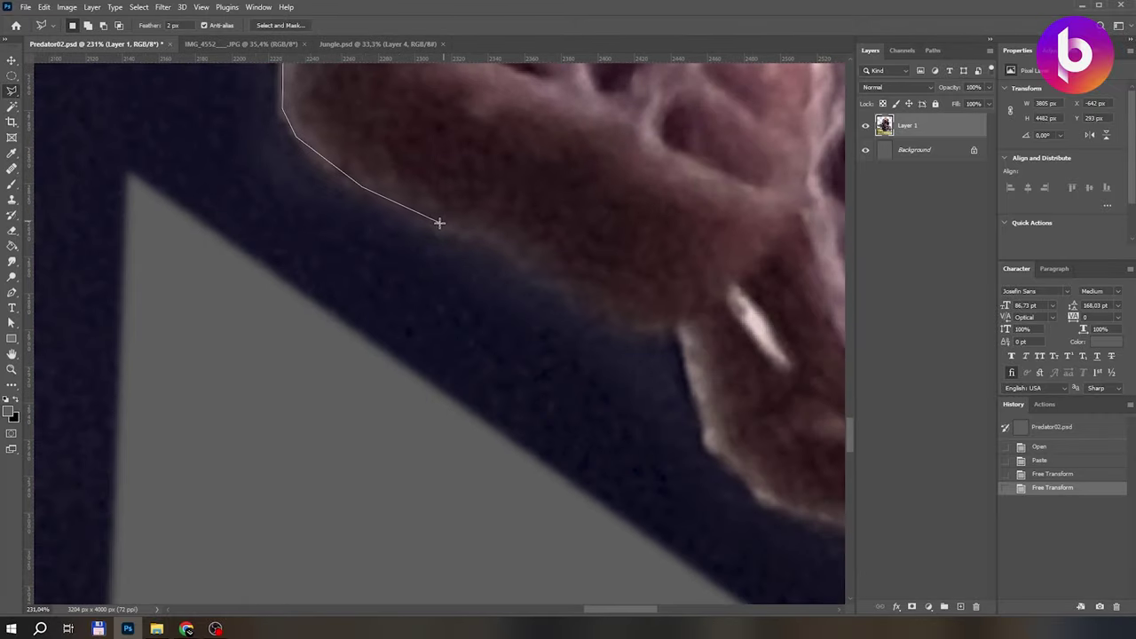
Continue the lasso outline along the scalloped lower edge of the shield to its outer tip.
{"action": "left_click", "coordinate": [438, 221]}
{"action": "left_click", "coordinate": [485, 236]}
{"action": "left_click", "coordinate": [554, 294]}
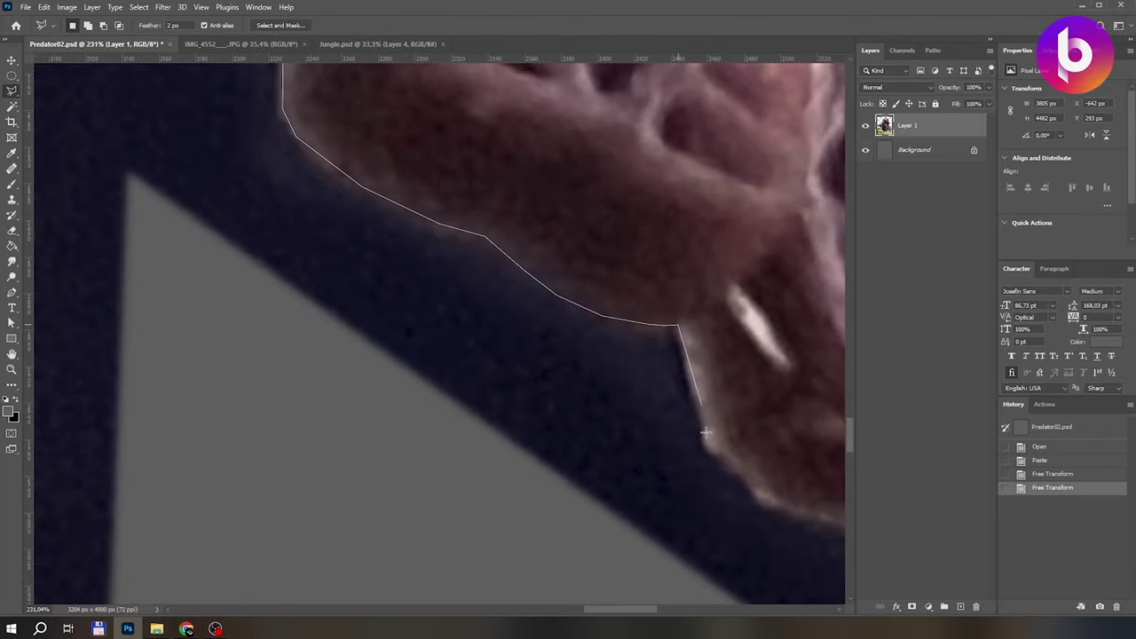
{"action": "left_click_drag", "start_coordinate": [781, 506], "coordinate": [325, 331]}
{"action": "left_click", "coordinate": [467, 374]}
{"action": "left_click", "coordinate": [499, 373]}
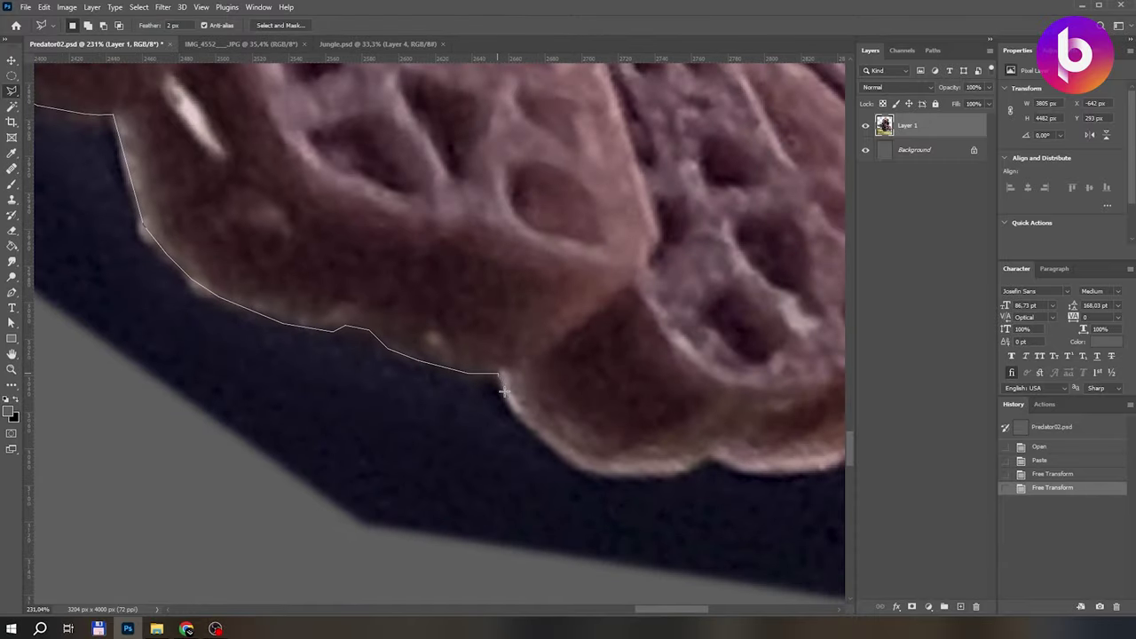
{"action": "mouse_move", "coordinate": [768, 472]}
{"action": "left_mouse_down"}
{"action": "mouse_move", "coordinate": [266, 489]}
{"action": "mouse_move", "coordinate": [240, 553]}
{"action": "left_mouse_up"}
{"action": "left_click", "coordinate": [298, 560]}
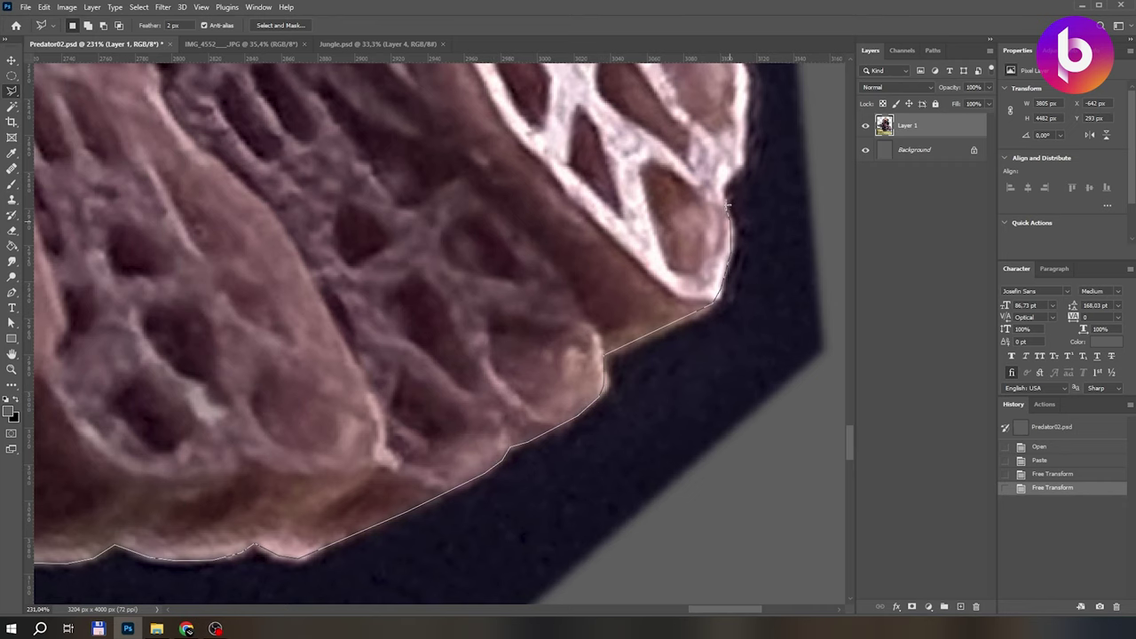
Continue the lasso outline around the shield's tip and back along its upper edge to the dreadlocks.
{"action": "mouse_move", "coordinate": [744, 141]}
{"action": "left_mouse_down"}
{"action": "mouse_move", "coordinate": [698, 527]}
{"action": "mouse_move", "coordinate": [778, 538]}
{"action": "left_mouse_up"}
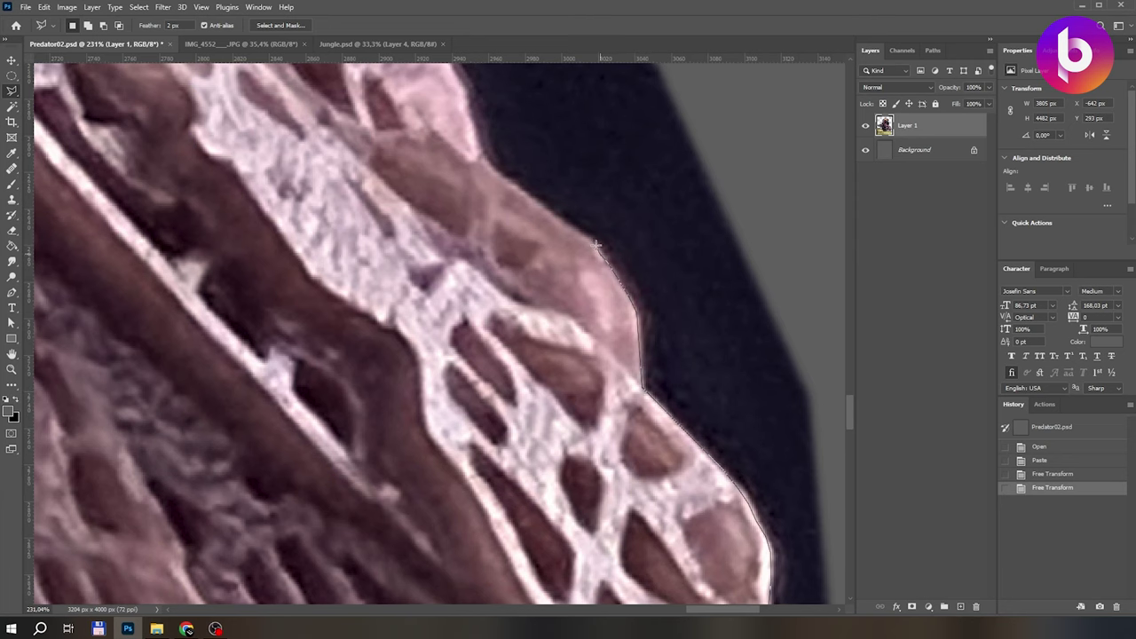
{"action": "left_click_drag", "start_coordinate": [480, 151], "coordinate": [740, 529]}
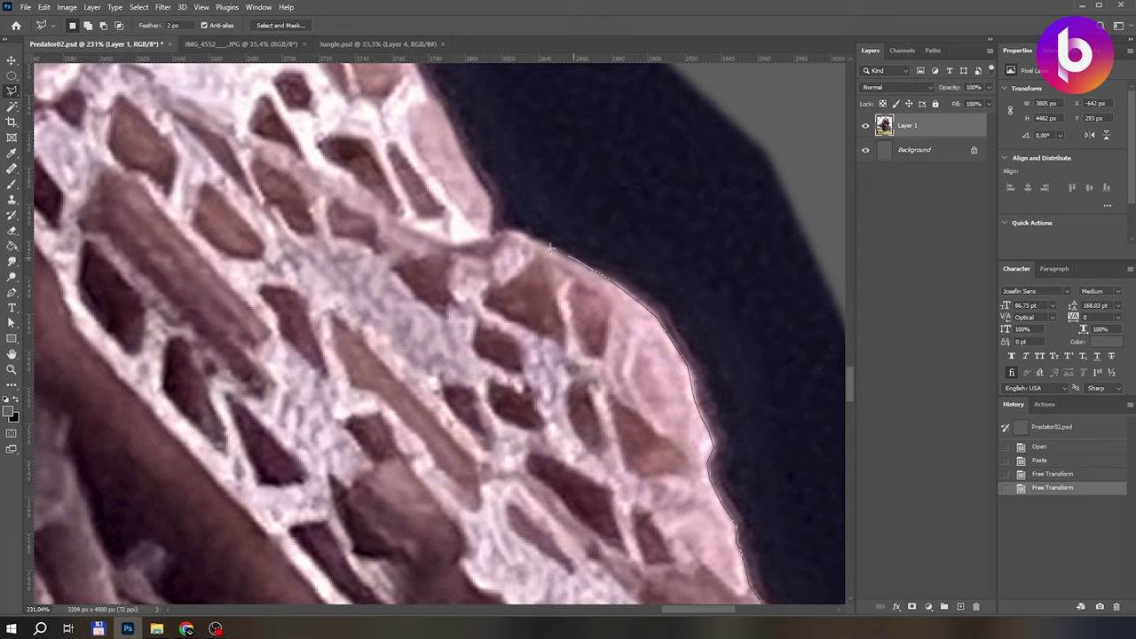
{"action": "left_click_drag", "start_coordinate": [448, 123], "coordinate": [746, 543]}
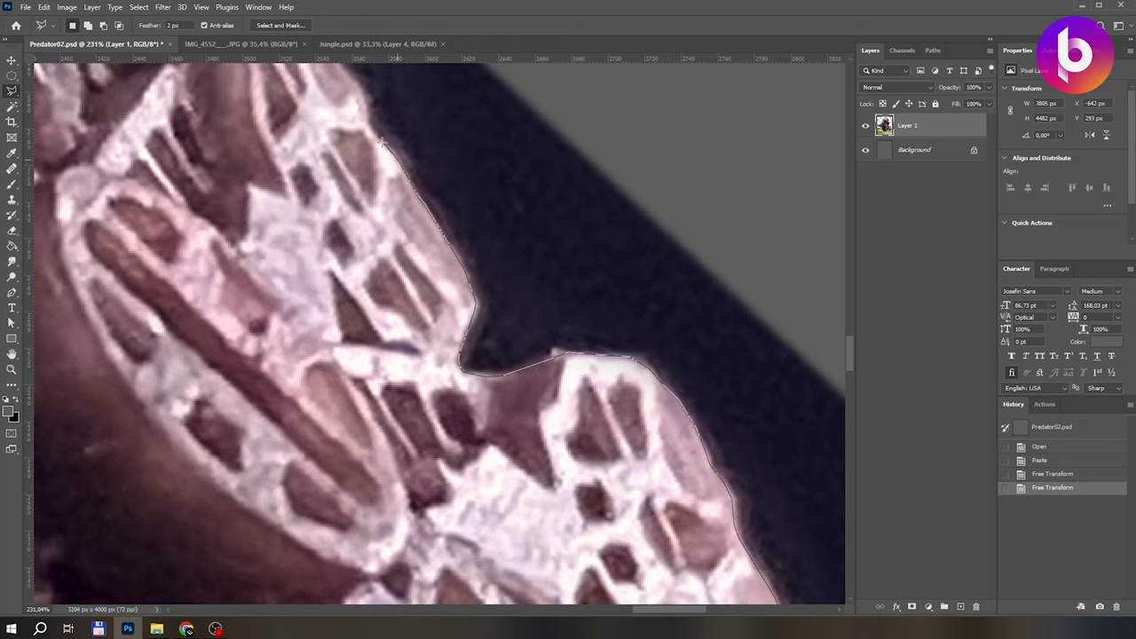
{"action": "mouse_move", "coordinate": [382, 141]}
{"action": "left_mouse_down"}
{"action": "mouse_move", "coordinate": [721, 420]}
{"action": "mouse_move", "coordinate": [733, 444]}
{"action": "left_mouse_up"}
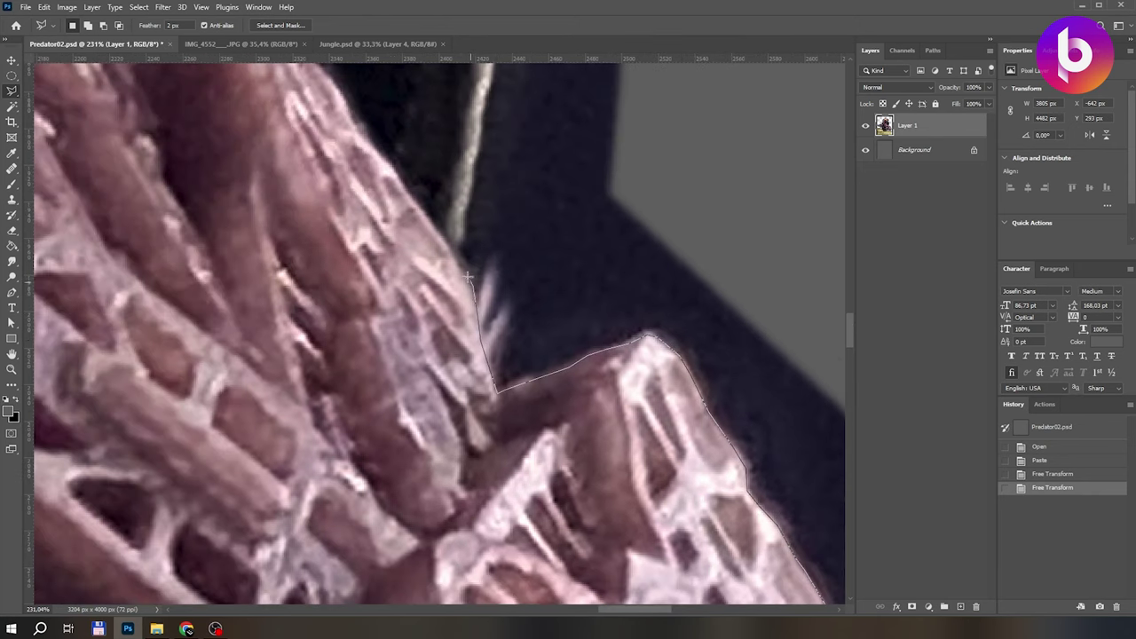
Continue the lasso outline up the outer edge of the right-hand dreadlocks to the base of the skull mask.
{"action": "left_click_drag", "start_coordinate": [469, 278], "coordinate": [616, 406]}
{"action": "mouse_move", "coordinate": [637, 195]}
{"action": "left_mouse_down"}
{"action": "mouse_move", "coordinate": [684, 520]}
{"action": "mouse_move", "coordinate": [695, 479]}
{"action": "left_mouse_up"}
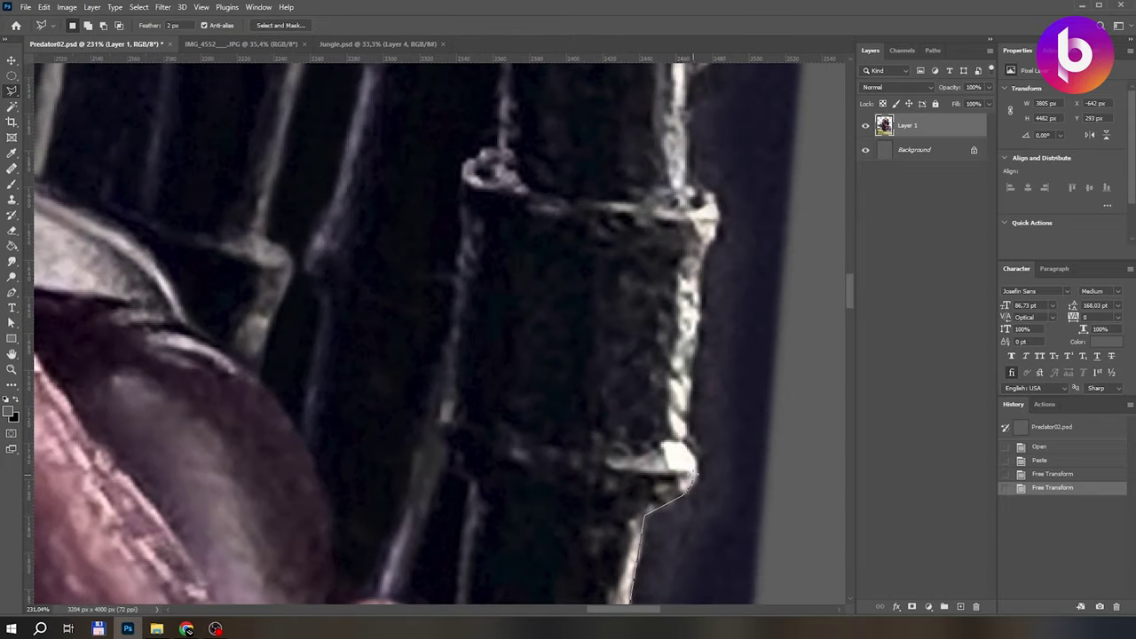
{"action": "left_click", "coordinate": [701, 252]}
{"action": "left_click_drag", "start_coordinate": [709, 163], "coordinate": [624, 514]}
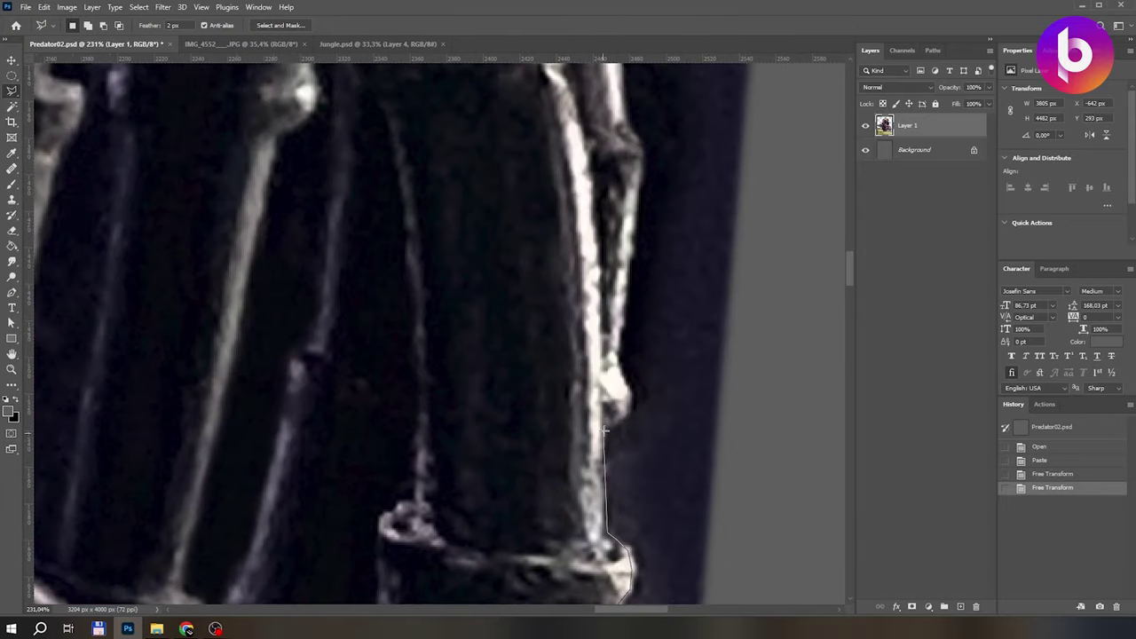
{"action": "left_click", "coordinate": [620, 352]}
{"action": "left_click_drag", "start_coordinate": [627, 122], "coordinate": [658, 391]}
{"action": "scroll", "coordinate": [626, 293], "scroll_direction": "up", "scroll_amount": 5}
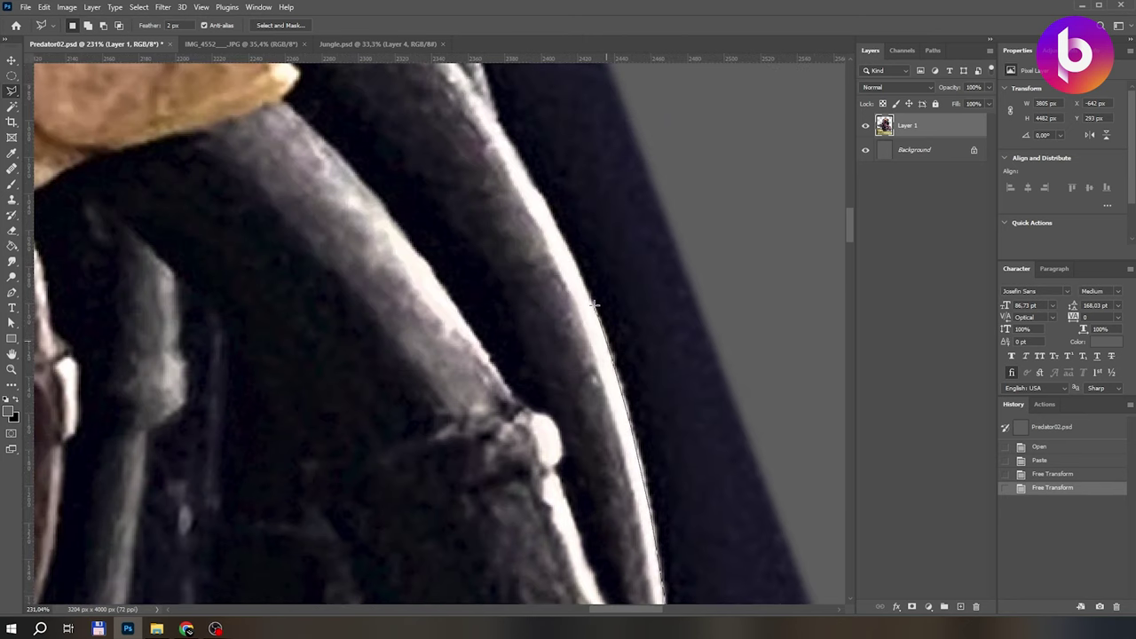
{"action": "left_click_drag", "start_coordinate": [497, 116], "coordinate": [586, 342]}
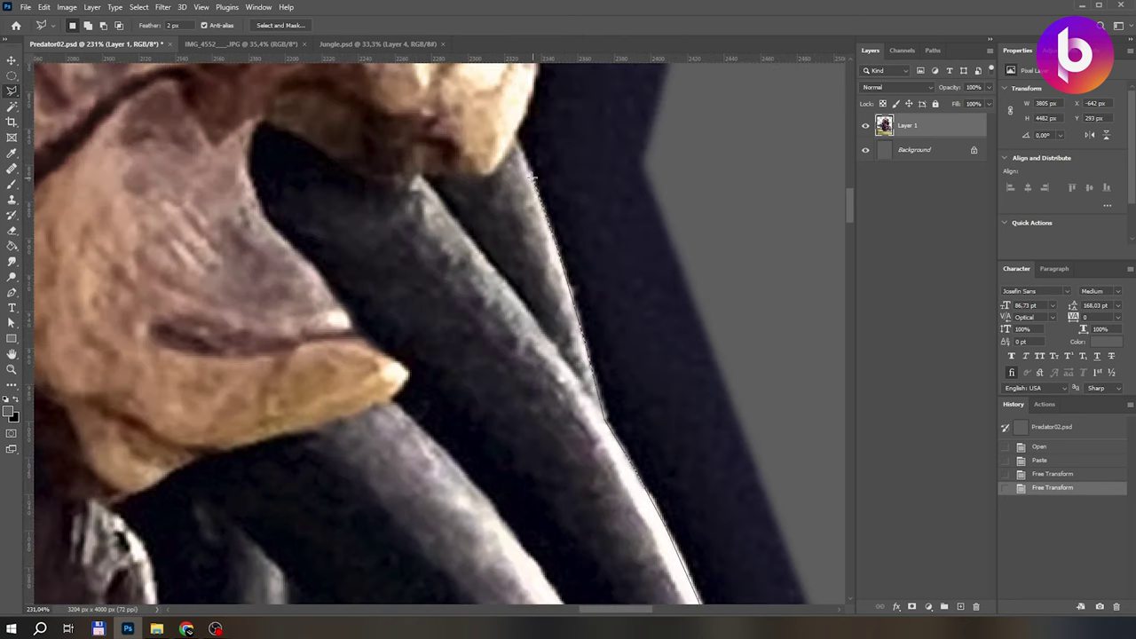
Continue the lasso outline around the right side of the skull mask and across its top edge.
{"action": "left_click_drag", "start_coordinate": [516, 134], "coordinate": [644, 406]}
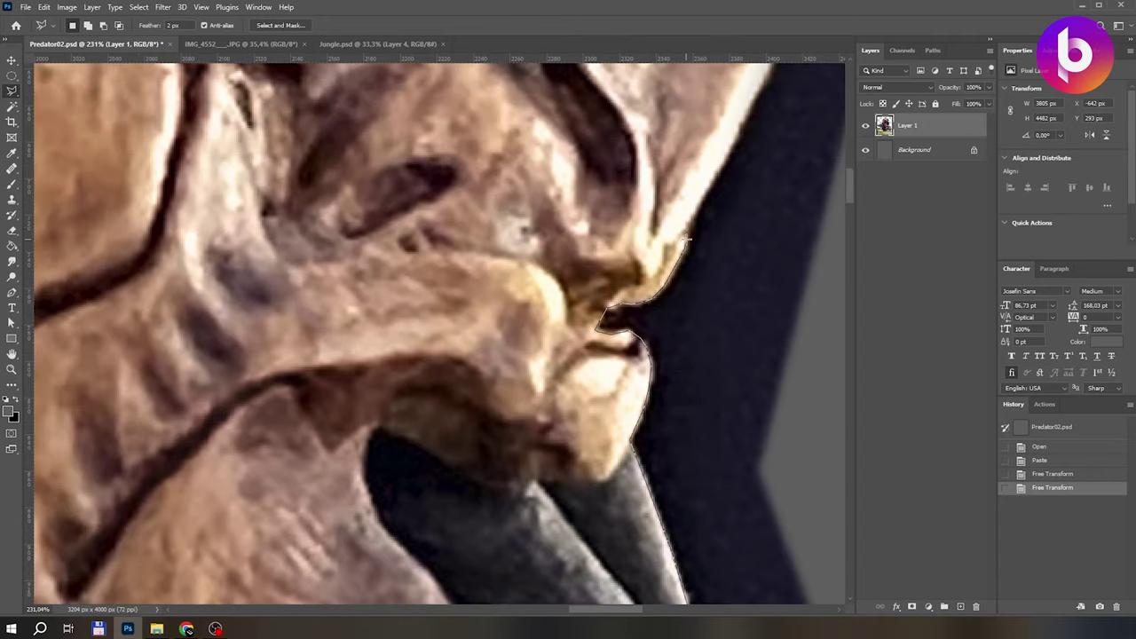
{"action": "left_click_drag", "start_coordinate": [756, 177], "coordinate": [679, 432]}
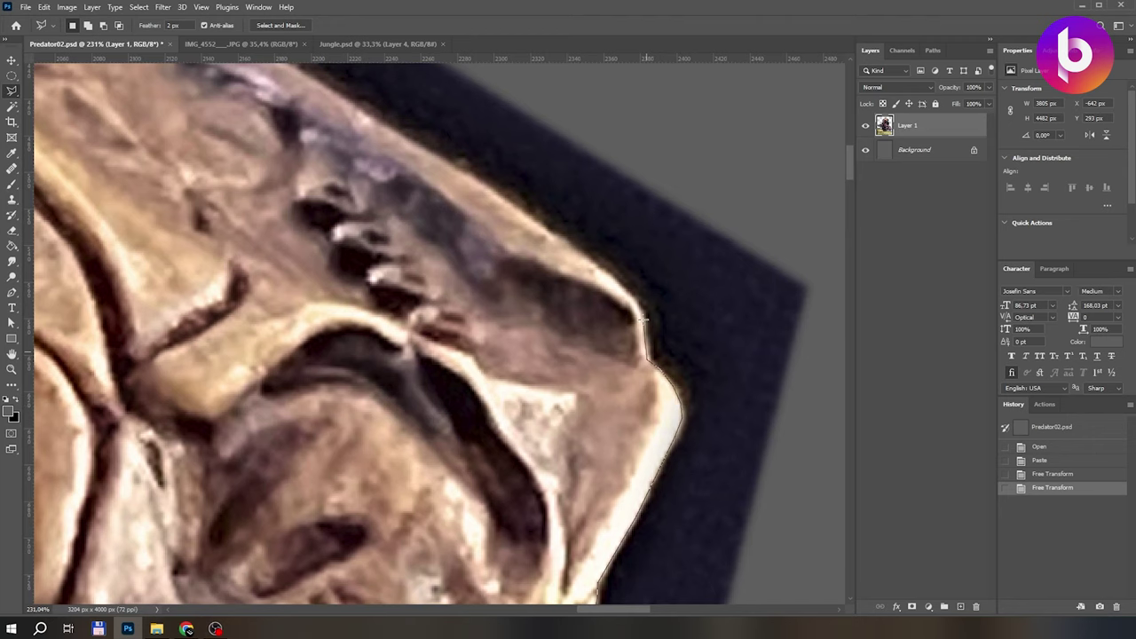
{"action": "left_click_drag", "start_coordinate": [346, 89], "coordinate": [417, 224]}
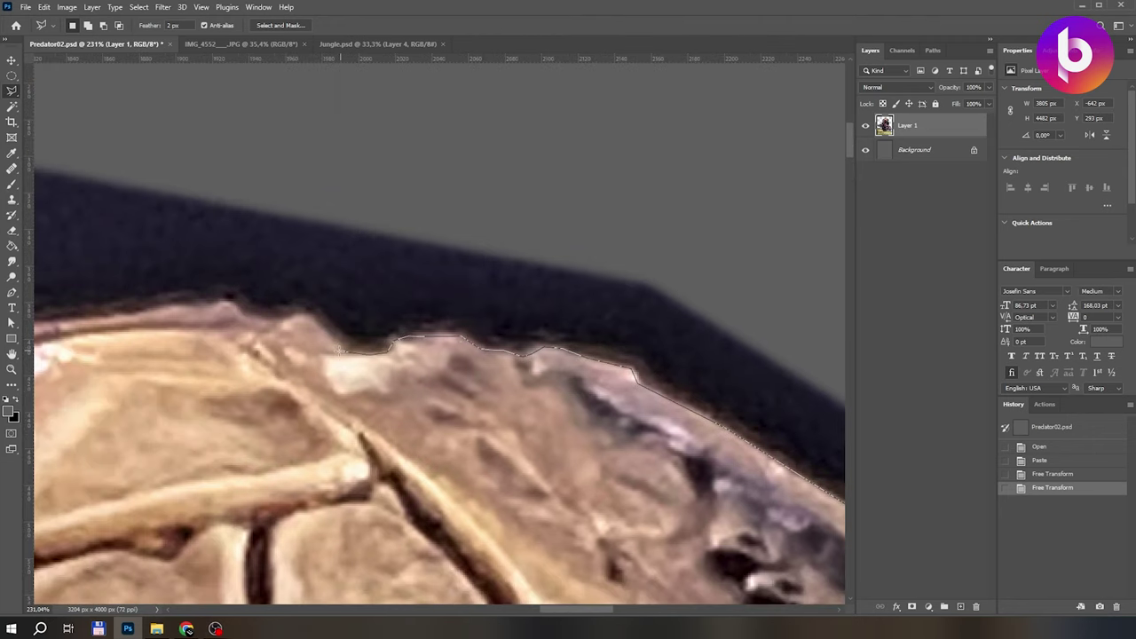
{"action": "left_click_drag", "start_coordinate": [188, 306], "coordinate": [778, 158]}
Close the lasso outline, delete the dark background on the figure's right side, and deselect.
{"action": "mouse_move", "coordinate": [333, 231]}
{"action": "left_mouse_down"}
{"action": "mouse_move", "coordinate": [125, 283]}
{"action": "mouse_move", "coordinate": [150, 346]}
{"action": "mouse_move", "coordinate": [446, 248]}
{"action": "mouse_move", "coordinate": [565, 157]}
{"action": "mouse_move", "coordinate": [826, 394]}
{"action": "left_mouse_up"}
{"action": "left_click", "coordinate": [826, 394]}
{"action": "left_click", "coordinate": [579, 477]}
{"action": "key", "text": "Delete"}
{"action": "key", "text": "Delete"}
{"action": "key", "text": "Delete"}
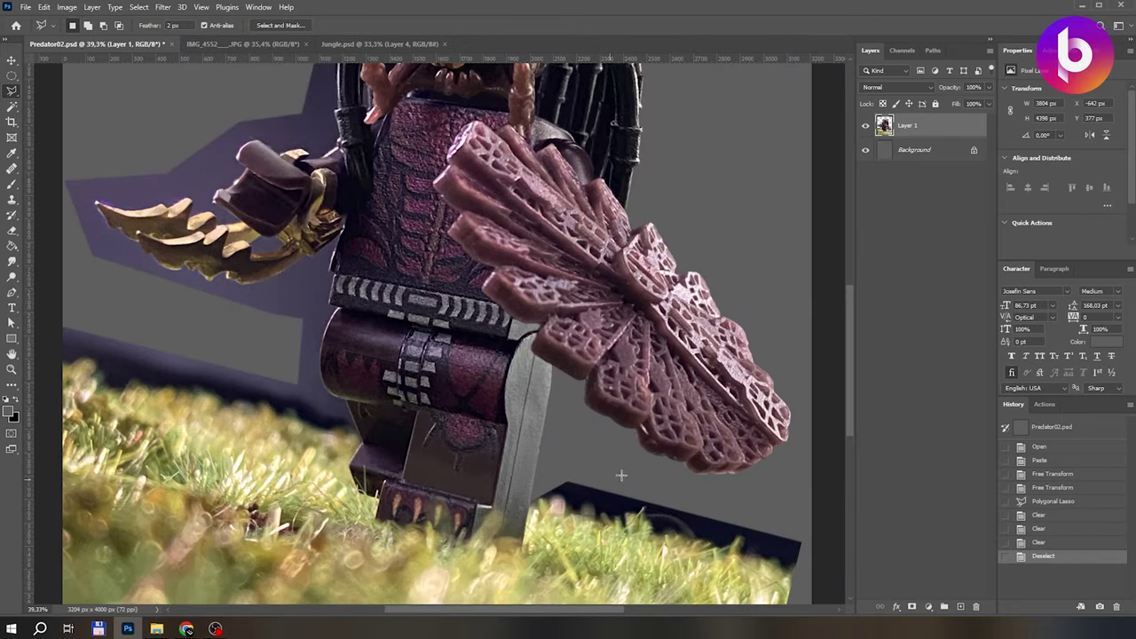
{"action": "key", "text": "ctrl+d"}
Begin a new Polygonal Lasso outline at the top of the skull mask and follow its left edge down around the cheek horn.
{"action": "scroll", "coordinate": [497, 102], "scroll_direction": "down", "scroll_amount": 3}
{"action": "scroll", "coordinate": [497, 102], "scroll_direction": "up", "scroll_amount": 5}
{"action": "left_click", "coordinate": [602, 147]}
{"action": "left_click", "coordinate": [582, 200]}
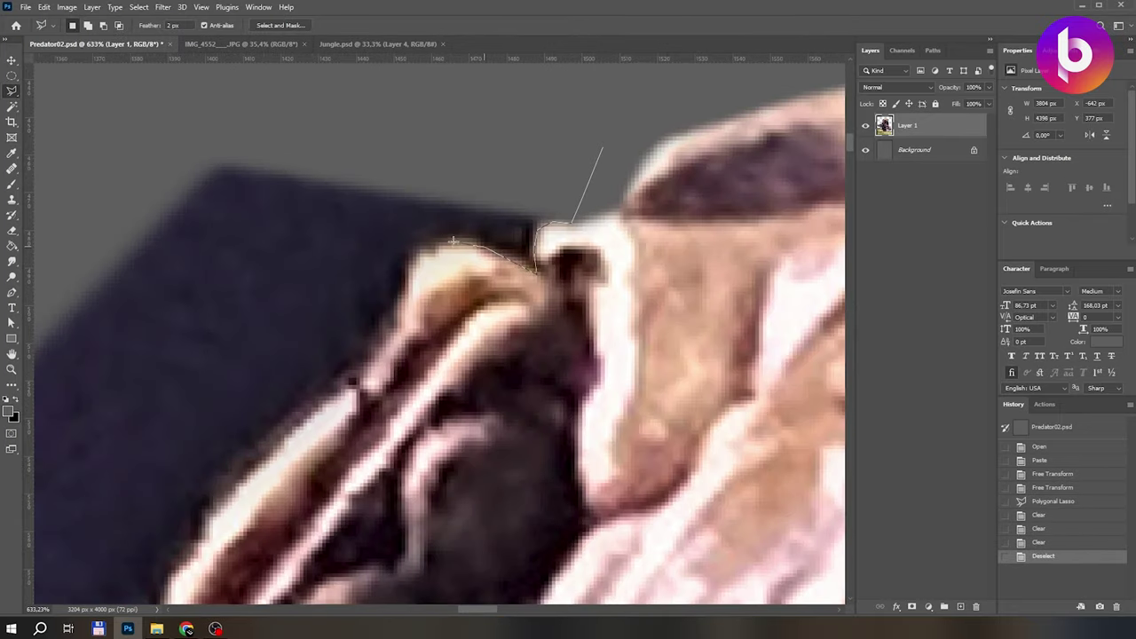
{"action": "left_click", "coordinate": [355, 380]}
{"action": "left_click_drag", "start_coordinate": [355, 380], "coordinate": [732, 122]}
{"action": "left_click", "coordinate": [669, 174]}
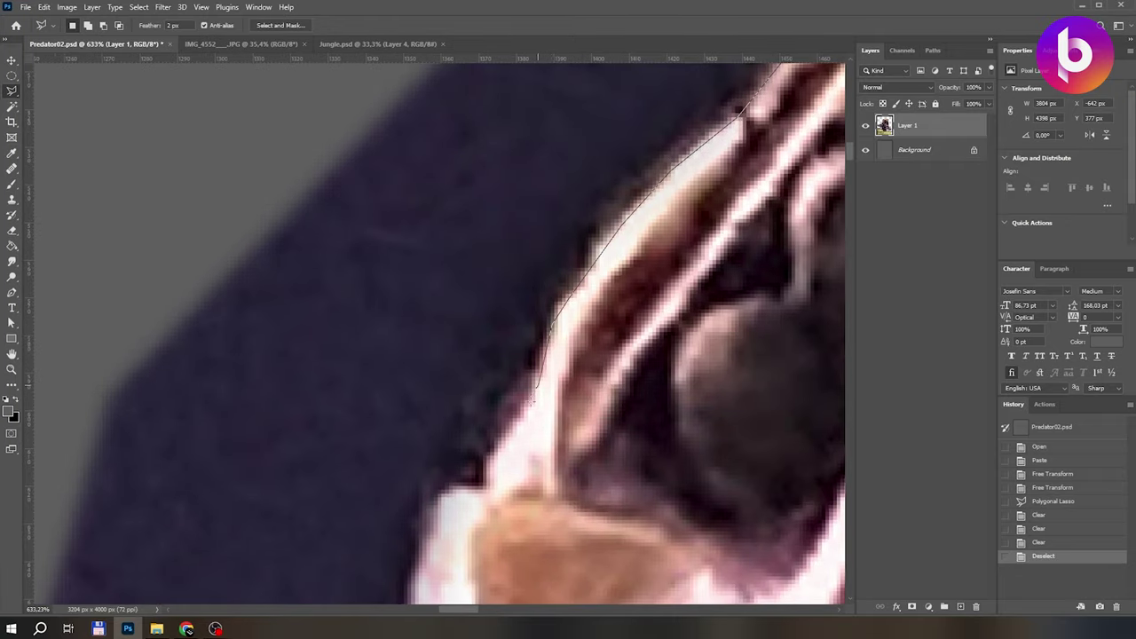
{"action": "left_click", "coordinate": [487, 493]}
{"action": "left_click_drag", "start_coordinate": [487, 493], "coordinate": [512, 129]}
{"action": "scroll", "coordinate": [632, 215], "scroll_direction": "down", "scroll_amount": 2}
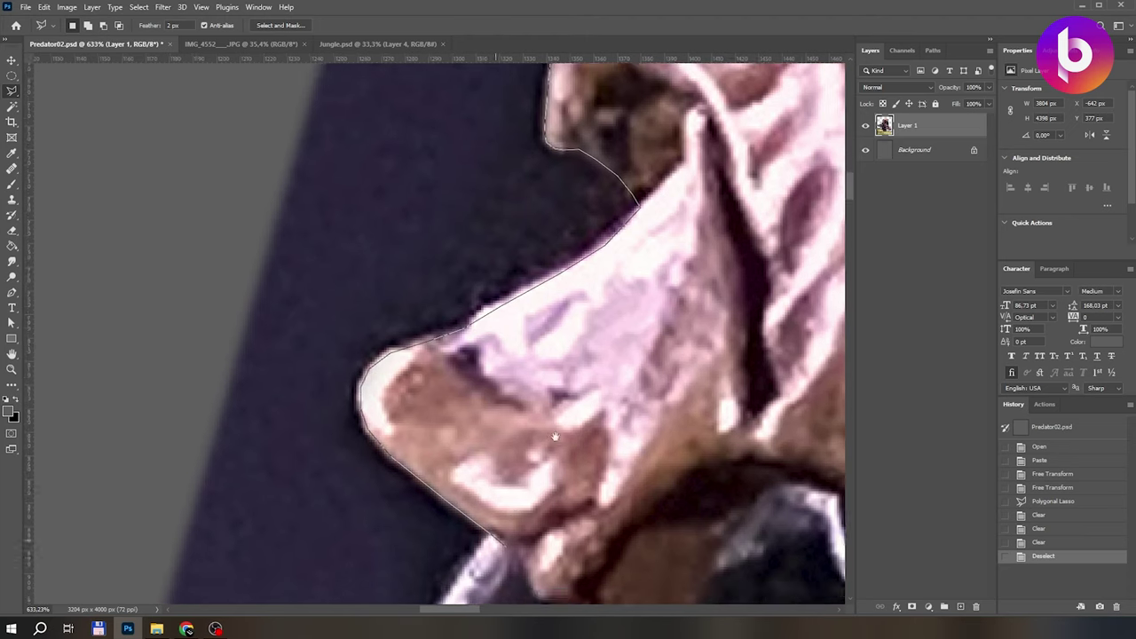
Continue the lasso outline down the outer edge of the left dreadlock to the joint above the arm.
{"action": "left_click_drag", "start_coordinate": [439, 518], "coordinate": [521, 385]}
{"action": "left_click", "coordinate": [524, 386]}
{"action": "left_click_drag", "start_coordinate": [473, 561], "coordinate": [561, 161]}
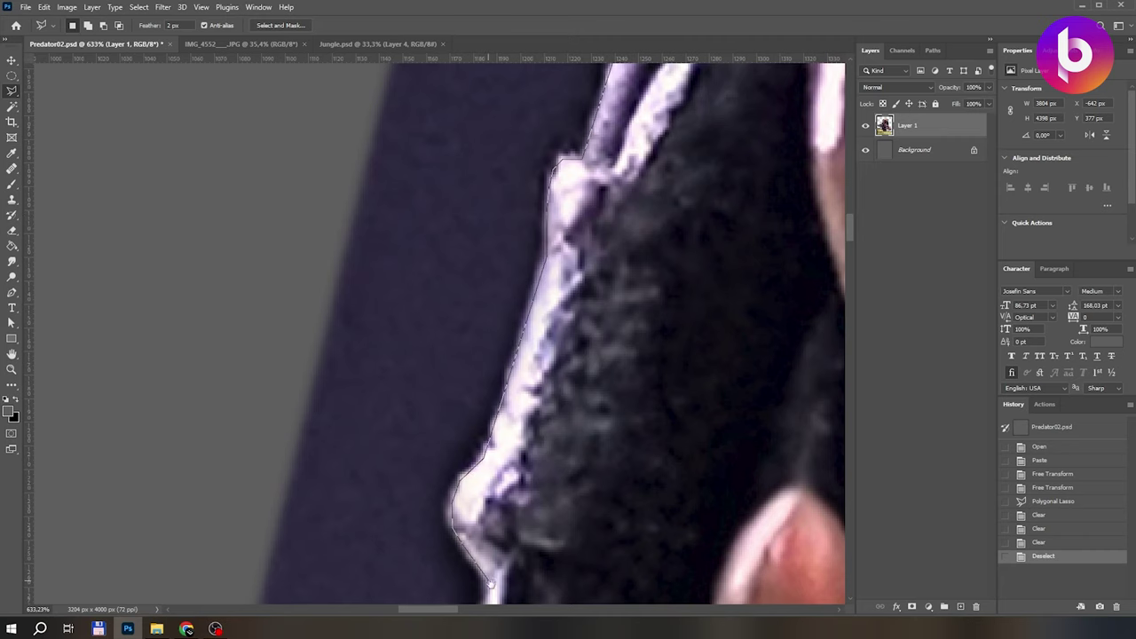
{"action": "left_click_drag", "start_coordinate": [489, 583], "coordinate": [555, 306]}
{"action": "left_click_drag", "start_coordinate": [551, 516], "coordinate": [593, 302]}
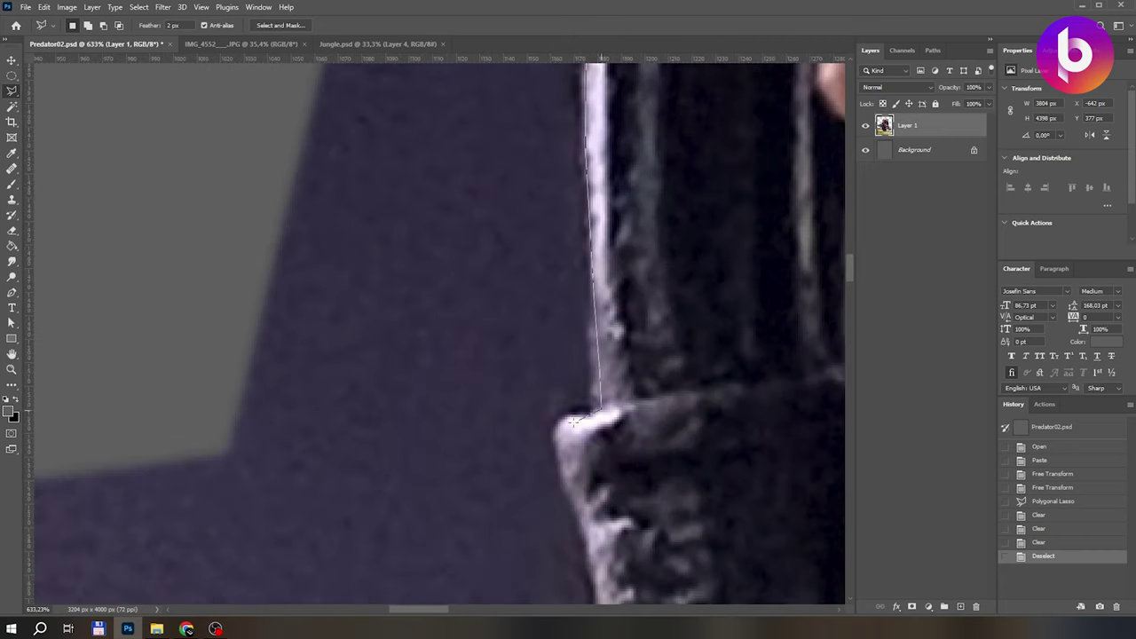
{"action": "mouse_move", "coordinate": [560, 485]}
{"action": "left_mouse_down"}
{"action": "mouse_move", "coordinate": [553, 172]}
{"action": "mouse_move", "coordinate": [552, 312]}
{"action": "left_mouse_up"}
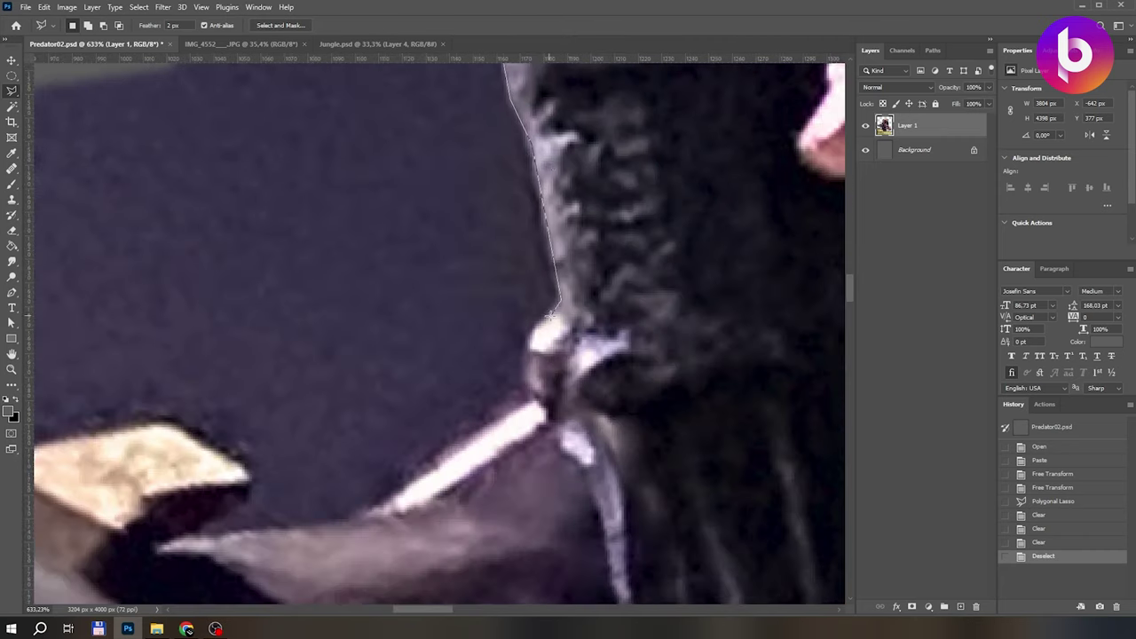
{"action": "left_click", "coordinate": [524, 373]}
{"action": "mouse_move", "coordinate": [542, 401]}
{"action": "left_mouse_down"}
{"action": "mouse_move", "coordinate": [622, 204]}
{"action": "mouse_move", "coordinate": [680, 204]}
{"action": "left_mouse_up"}
Continue the lasso outline along the top of the arm and around the rounded end of the hand.
{"action": "left_click", "coordinate": [679, 205]}
{"action": "left_click", "coordinate": [486, 321]}
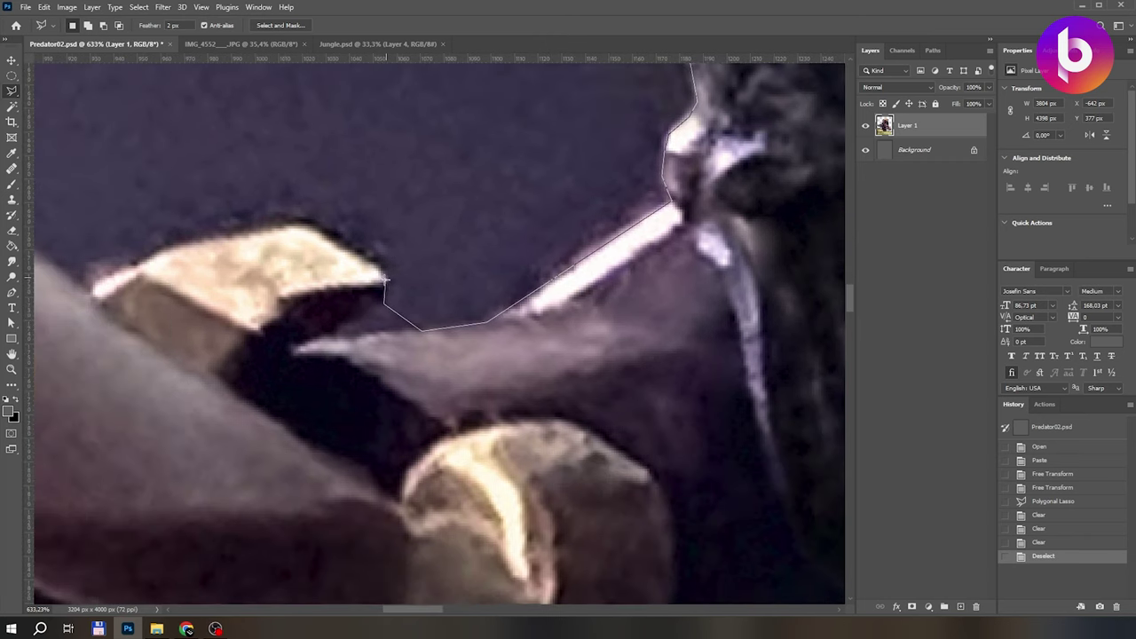
{"action": "left_click_drag", "start_coordinate": [96, 289], "coordinate": [740, 320]}
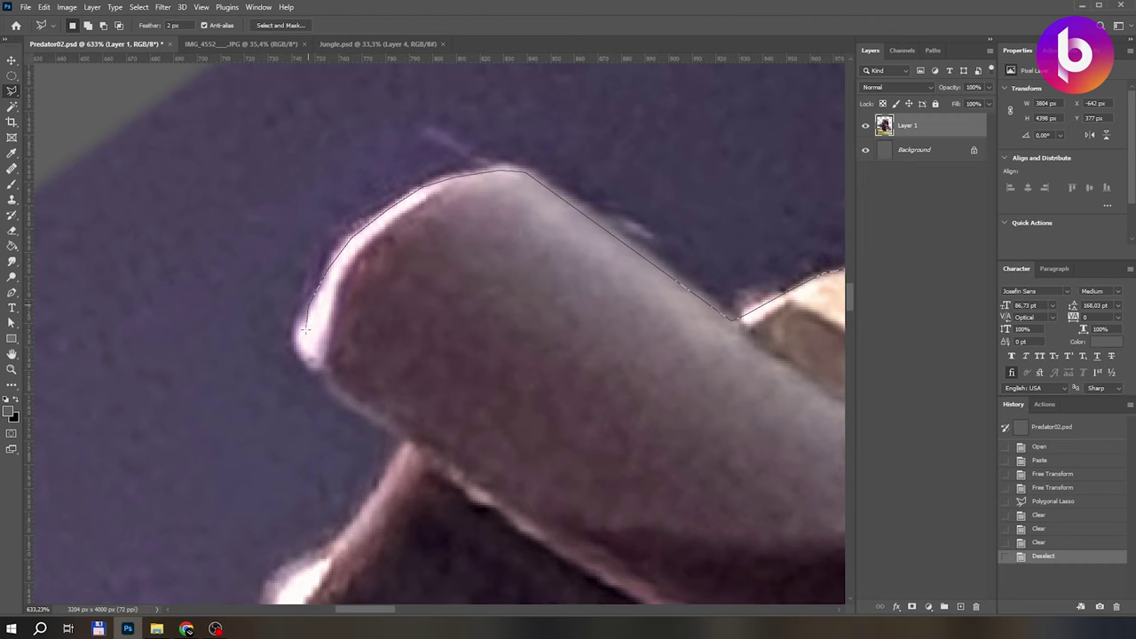
{"action": "left_click_drag", "start_coordinate": [380, 490], "coordinate": [576, 188]}
{"action": "left_click", "coordinate": [553, 233]}
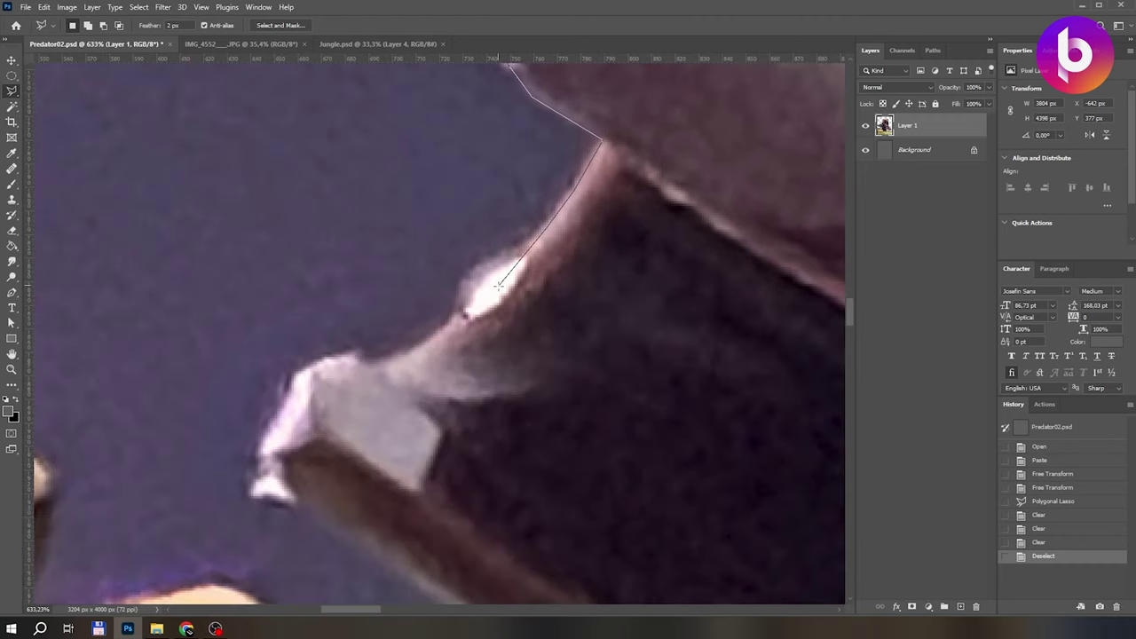
Continue the lasso outline down the hand's outer edge and along the golden blade's serrated upper edge to its tip.
{"action": "left_click", "coordinate": [525, 261]}
{"action": "left_click", "coordinate": [466, 313]}
{"action": "left_click", "coordinate": [284, 475]}
{"action": "mouse_move", "coordinate": [427, 462]}
{"action": "left_mouse_down"}
{"action": "mouse_move", "coordinate": [515, 228]}
{"action": "mouse_move", "coordinate": [524, 161]}
{"action": "left_mouse_up"}
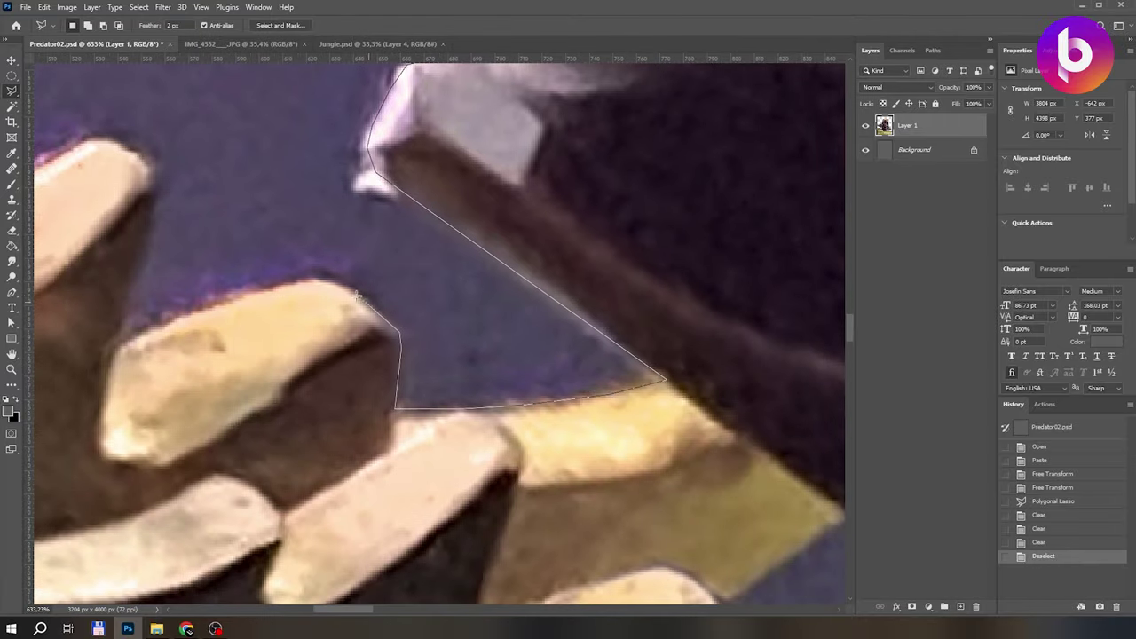
{"action": "left_click", "coordinate": [115, 343]}
{"action": "left_click_drag", "start_coordinate": [115, 343], "coordinate": [744, 359]}
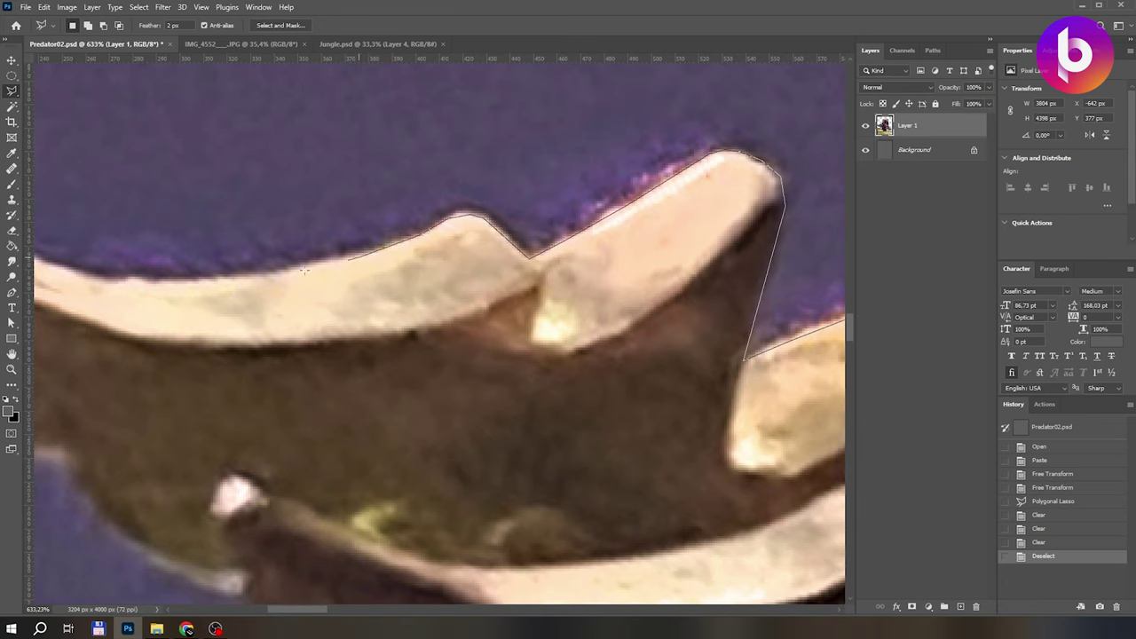
{"action": "left_click_drag", "start_coordinate": [89, 280], "coordinate": [520, 346]}
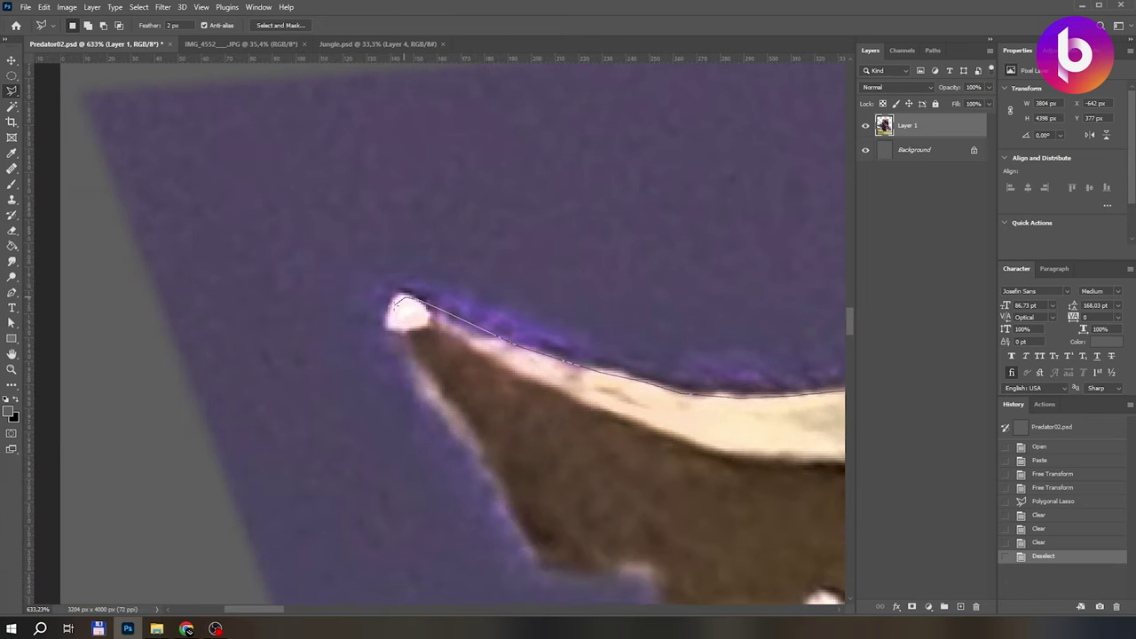
Continue the lasso outline around the golden blade's tip and back along its serrated lower edge, following each notch.
{"action": "left_click_drag", "start_coordinate": [527, 399], "coordinate": [333, 259]}
{"action": "left_click", "coordinate": [333, 259]}
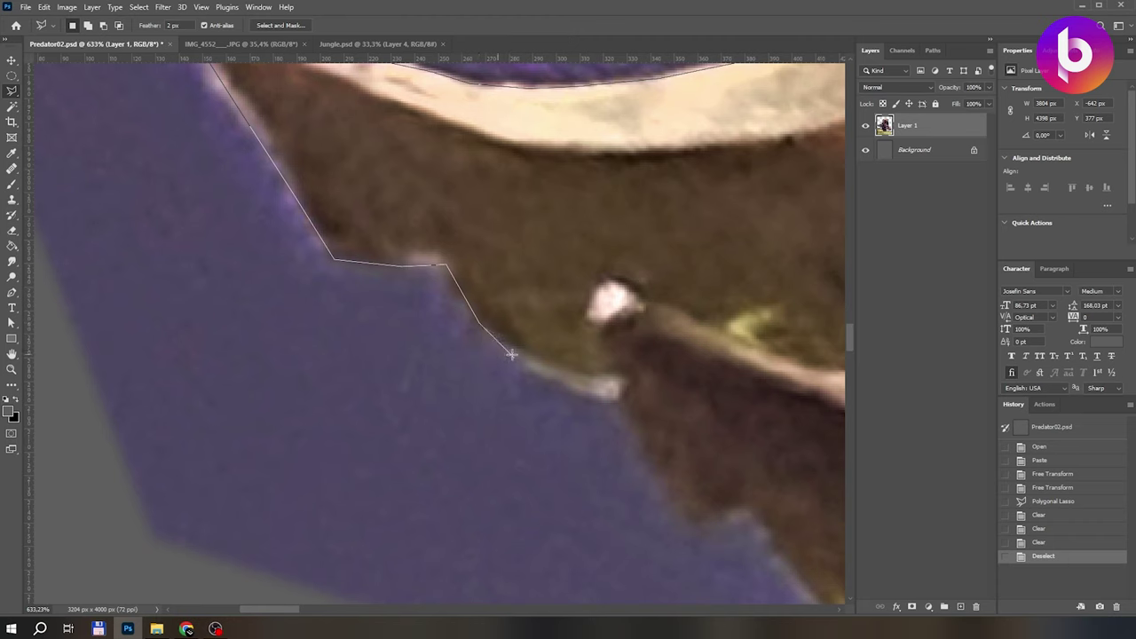
{"action": "left_click", "coordinate": [609, 403]}
{"action": "left_click_drag", "start_coordinate": [669, 453], "coordinate": [304, 168]}
{"action": "left_click", "coordinate": [307, 235]}
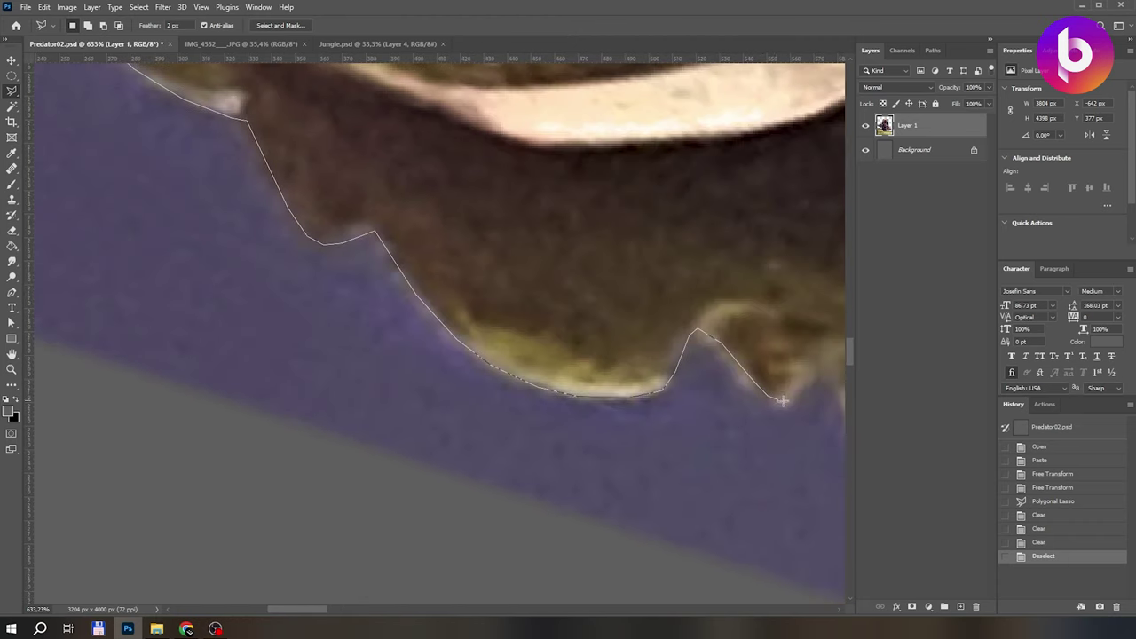
Close the lasso through the empty area beside and above the figure, clear the enclosed backdrop and deselect.
{"action": "scroll", "coordinate": [782, 402], "scroll_direction": "down", "scroll_amount": 10}
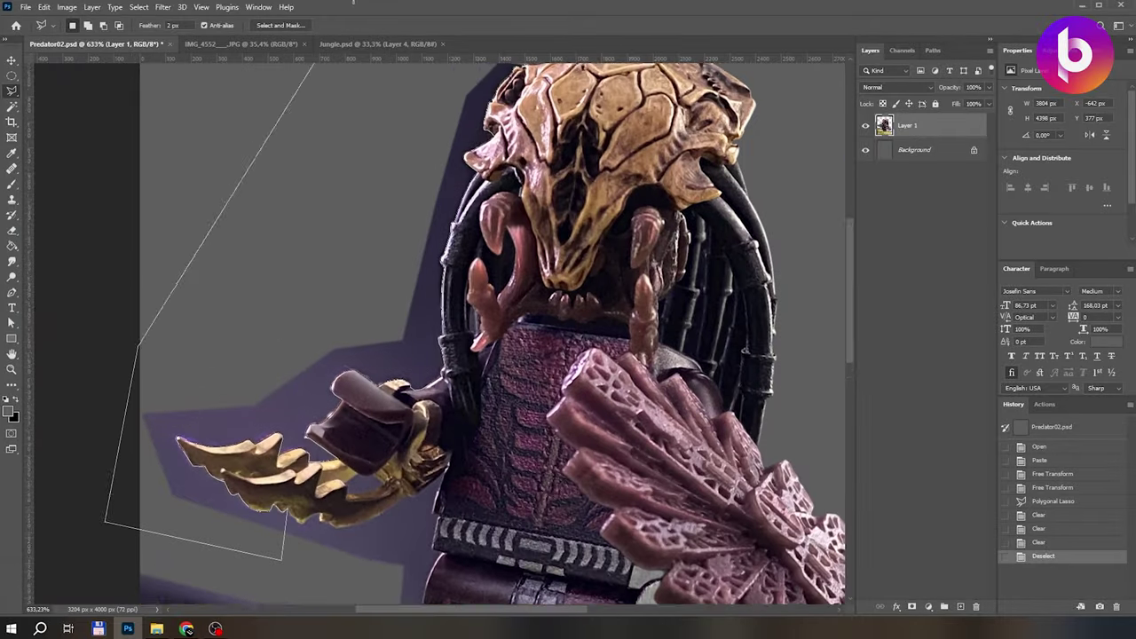
{"action": "double_click", "coordinate": [563, 133]}
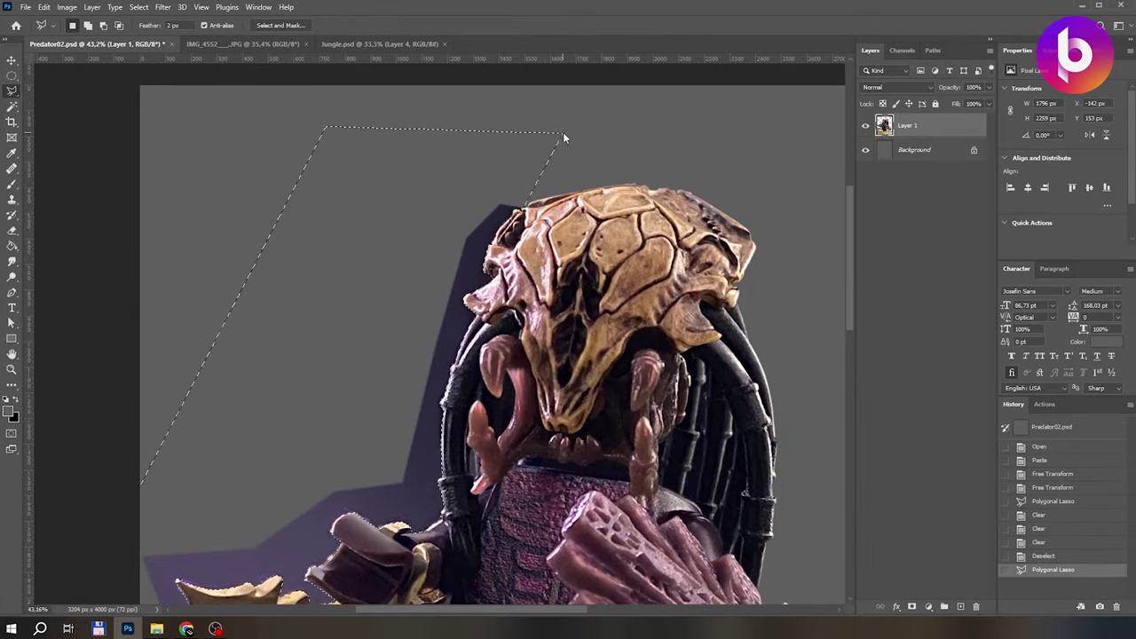
{"action": "key", "text": "Delete"}
{"action": "key", "text": "Delete"}
{"action": "key", "text": "Delete"}
{"action": "key", "text": "ctrl+d"}
Begin a new Polygonal Lasso outline below the blade and follow the rest of its lower edge toward the wrist.
{"action": "scroll", "coordinate": [375, 363], "scroll_direction": "up", "scroll_amount": 5}
{"action": "scroll", "coordinate": [367, 342], "scroll_direction": "up", "scroll_amount": 5}
{"action": "left_click", "coordinate": [284, 317]}
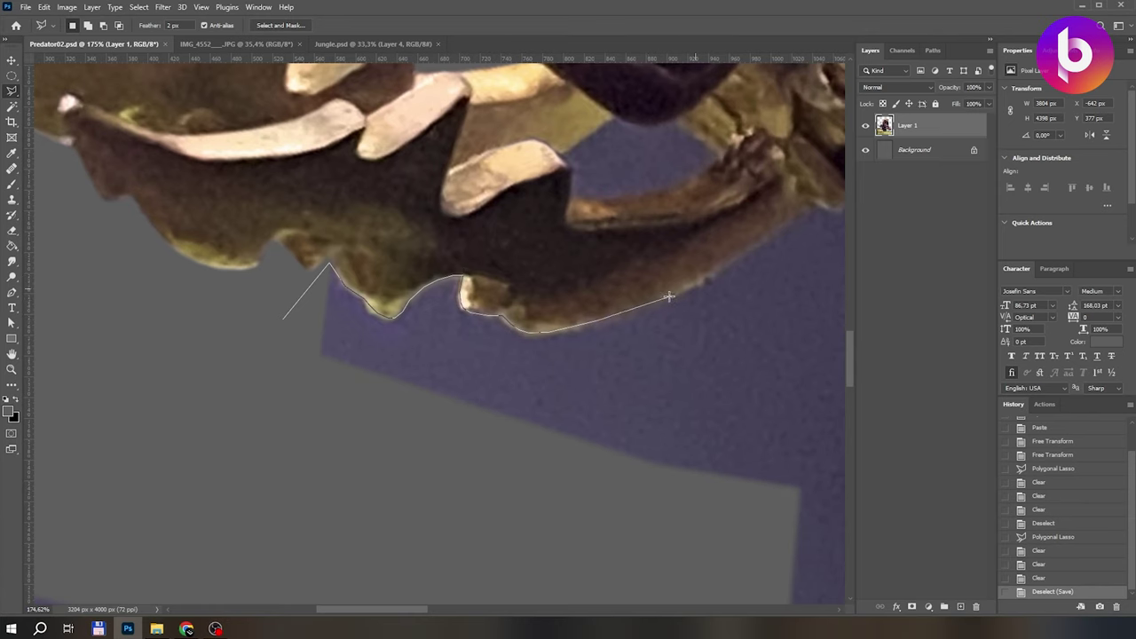
{"action": "left_click", "coordinate": [786, 223]}
{"action": "scroll", "coordinate": [786, 223], "scroll_direction": "right", "scroll_amount": 5}
{"action": "scroll", "coordinate": [313, 332], "scroll_direction": "up", "scroll_amount": 2}
Continue the lasso outline along the underside of the golden wrist piece up to where it meets the torso.
{"action": "left_click", "coordinate": [302, 295]}
{"action": "left_click", "coordinate": [337, 310]}
{"action": "left_click", "coordinate": [356, 303]}
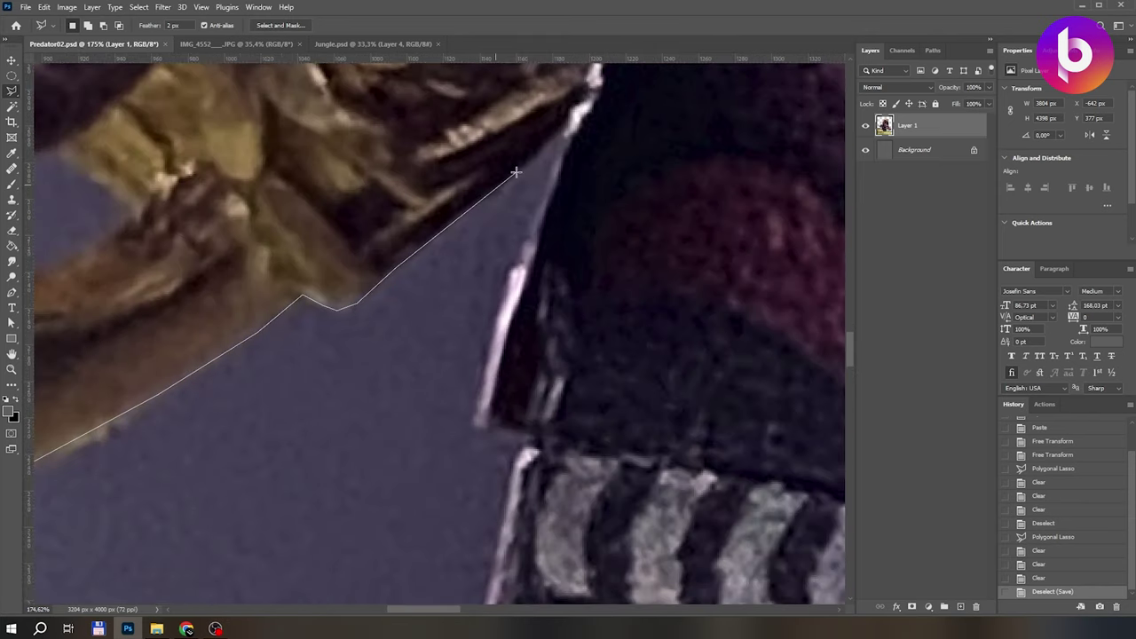
{"action": "left_click", "coordinate": [573, 122]}
Continue the lasso outline down the torso's lower corner and the belt block to the top of the hip.
{"action": "scroll", "coordinate": [568, 267], "scroll_direction": "up", "scroll_amount": 2}
{"action": "scroll", "coordinate": [582, 331], "scroll_direction": "left", "scroll_amount": 2}
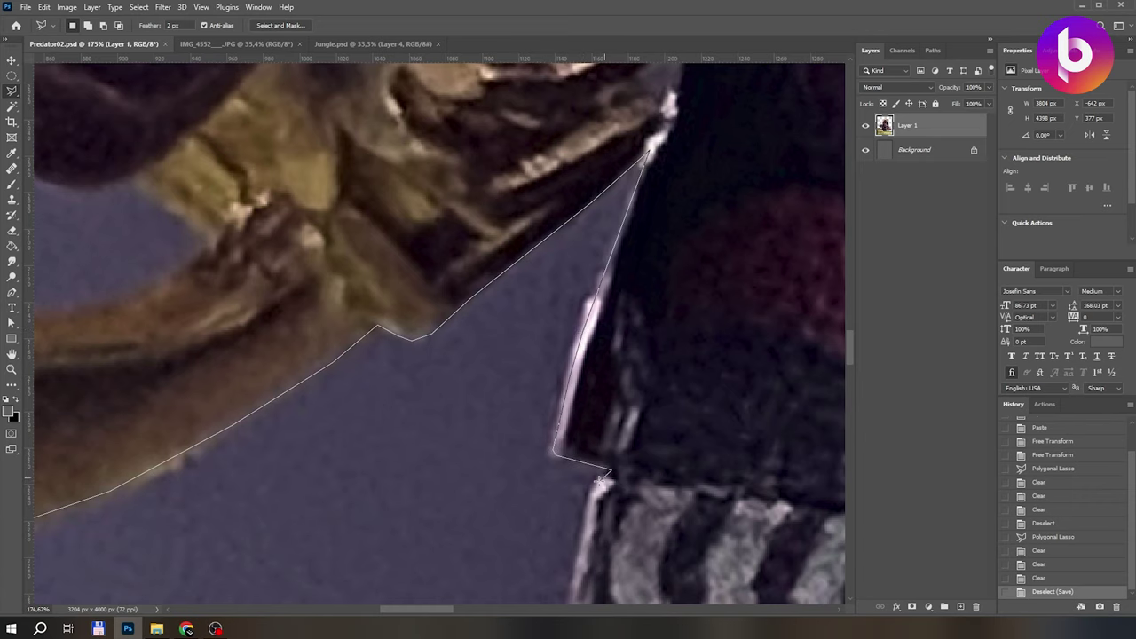
{"action": "left_click", "coordinate": [599, 484]}
{"action": "scroll", "coordinate": [586, 399], "scroll_direction": "down", "scroll_amount": 4}
{"action": "left_click", "coordinate": [537, 359]}
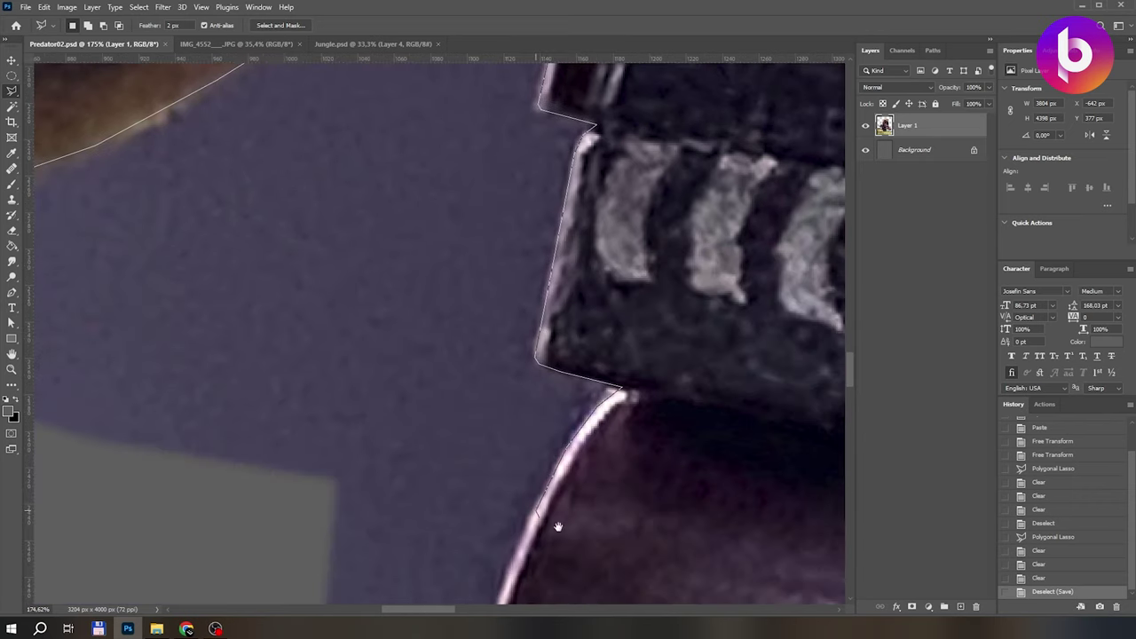
{"action": "scroll", "coordinate": [558, 527], "scroll_direction": "down", "scroll_amount": 5}
Continue the lasso outline down the rounded outer edge of the hip.
{"action": "scroll", "coordinate": [558, 527], "scroll_direction": "left", "scroll_amount": 2}
{"action": "left_click", "coordinate": [688, 244]}
{"action": "left_click", "coordinate": [660, 368]}
{"action": "left_click", "coordinate": [658, 568]}
{"action": "scroll", "coordinate": [678, 433], "scroll_direction": "down", "scroll_amount": 1}
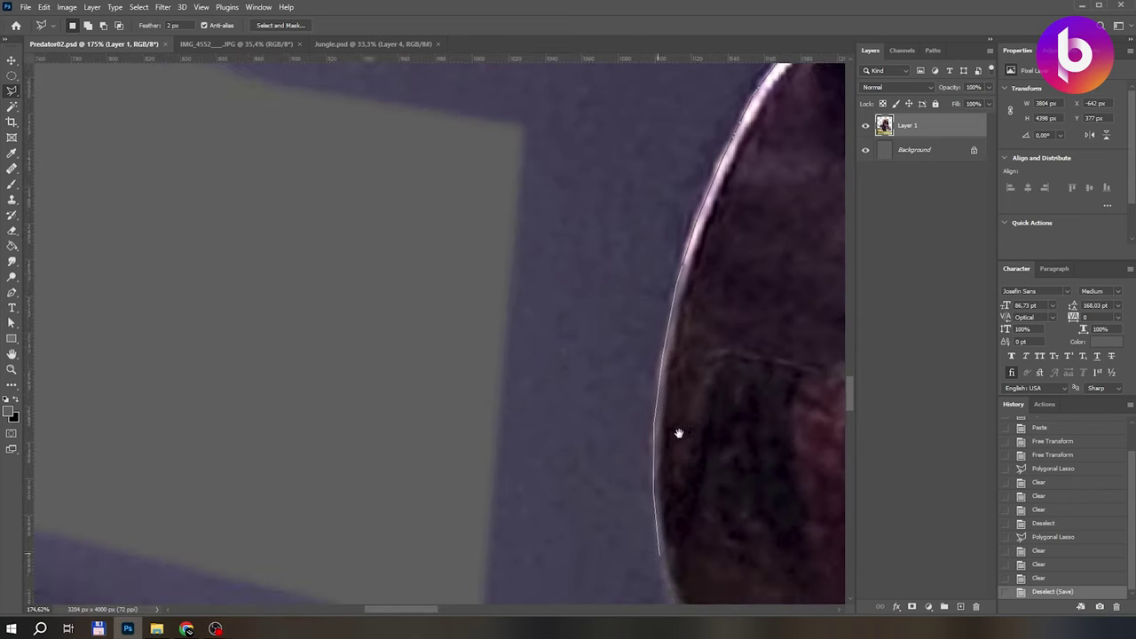
Continue the lasso outline down the leg's outer edge to the grass and across the dark strip above the grass.
{"action": "scroll", "coordinate": [678, 433], "scroll_direction": "down", "scroll_amount": 5}
{"action": "scroll", "coordinate": [678, 433], "scroll_direction": "right", "scroll_amount": 1}
{"action": "left_click", "coordinate": [575, 206]}
{"action": "scroll", "coordinate": [675, 266], "scroll_direction": "down", "scroll_amount": 5}
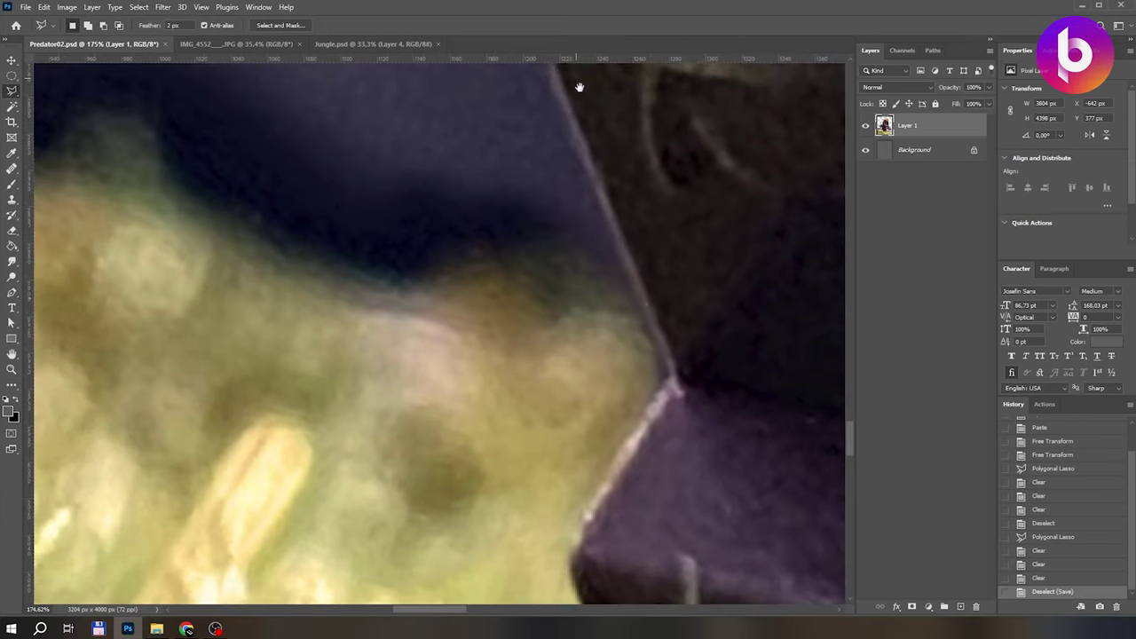
{"action": "left_click", "coordinate": [672, 317]}
{"action": "scroll", "coordinate": [533, 248], "scroll_direction": "down", "scroll_amount": 1}
{"action": "left_click", "coordinate": [568, 315]}
{"action": "scroll", "coordinate": [451, 309], "scroll_direction": "left", "scroll_amount": 2}
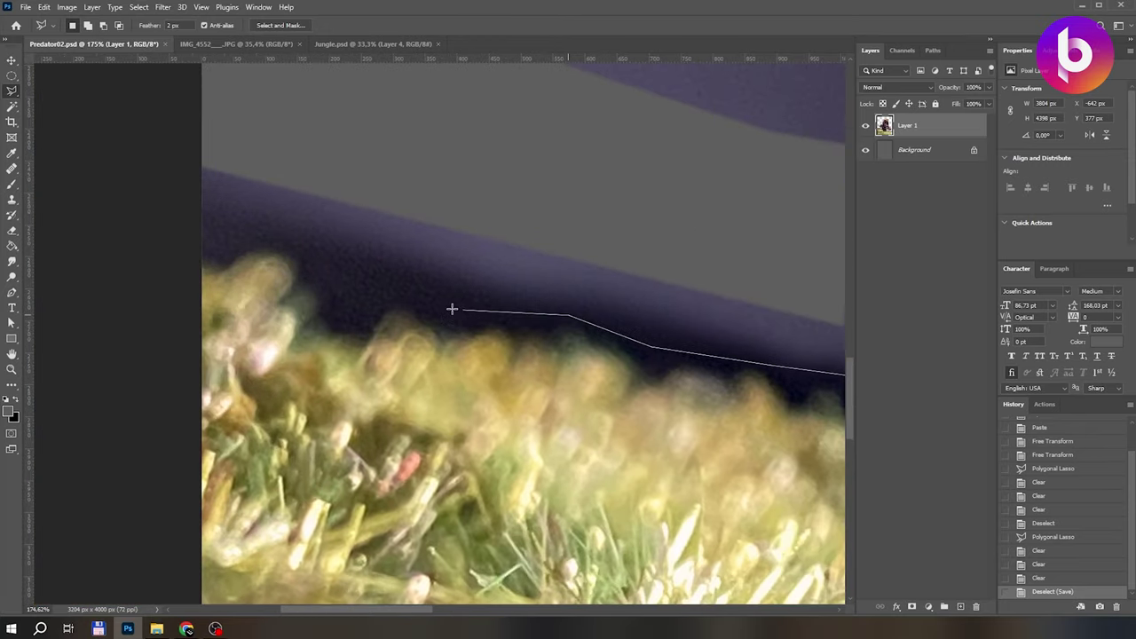
Close the lasso beyond the canvas edge, clear the enclosed purple backdrop and deselect.
{"action": "double_click", "coordinate": [160, 215]}
{"action": "scroll", "coordinate": [444, 267], "scroll_direction": "down", "scroll_amount": 2}
{"action": "key", "text": "Delete"}
{"action": "key", "text": "Delete"}
{"action": "key", "text": "Delete"}
{"action": "key", "text": "ctrl+d"}
Outline the tiny backdrop gap between the golden wrist piece and the torso, clear it and deselect.
{"action": "scroll", "coordinate": [809, 186], "scroll_direction": "up", "scroll_amount": 3}
{"action": "scroll", "coordinate": [810, 186], "scroll_direction": "down", "scroll_amount": 3}
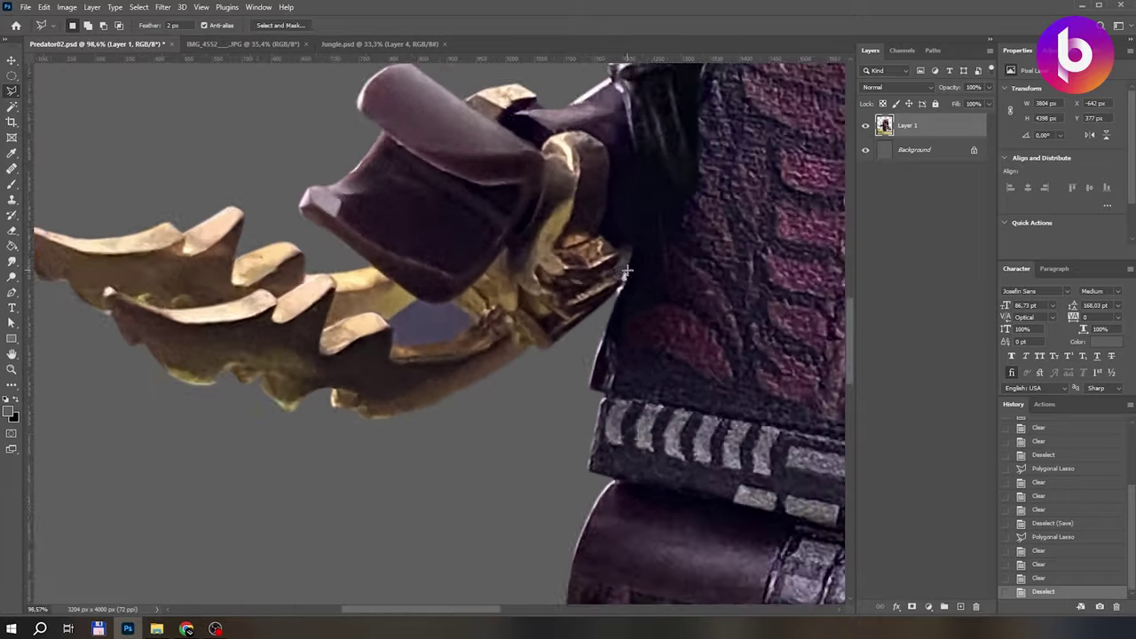
{"action": "scroll", "coordinate": [545, 303], "scroll_direction": "up", "scroll_amount": 5}
{"action": "left_click", "coordinate": [561, 261]}
{"action": "left_click", "coordinate": [606, 254]}
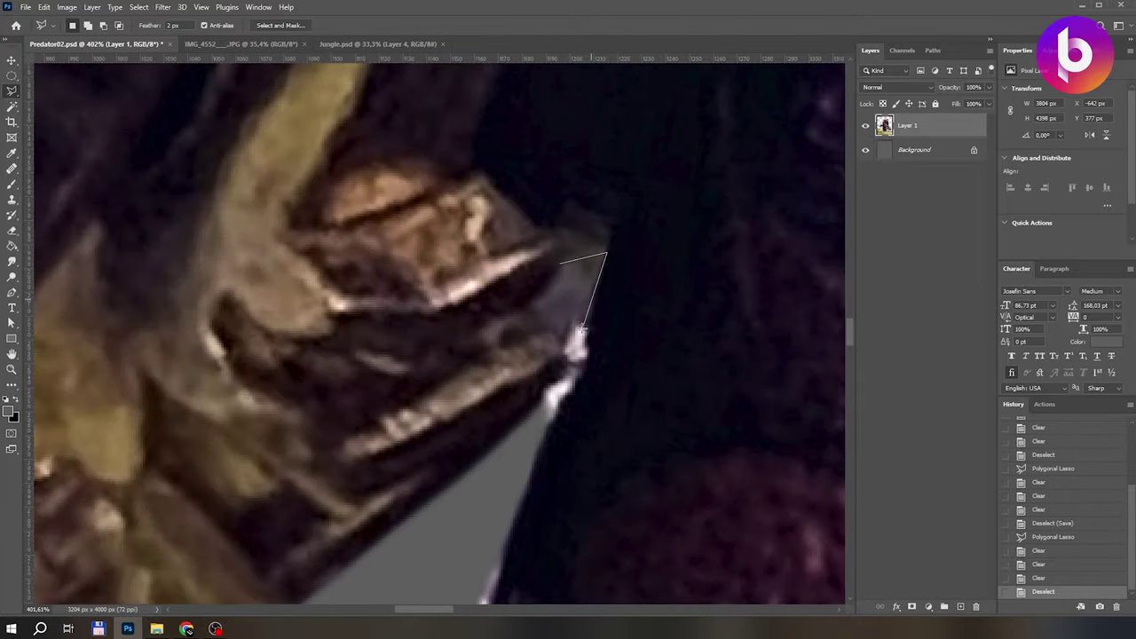
{"action": "double_click", "coordinate": [530, 311]}
{"action": "key", "text": "Delete"}
{"action": "key", "text": "Delete"}
{"action": "key", "text": "Delete"}
{"action": "key", "text": "ctrl+d"}
Outline the purple gap enclosed by the hand and the golden blade with the Polygonal Lasso and clear it.
{"action": "scroll", "coordinate": [578, 286], "scroll_direction": "down", "scroll_amount": 3}
{"action": "scroll", "coordinate": [480, 291], "scroll_direction": "up", "scroll_amount": 3}
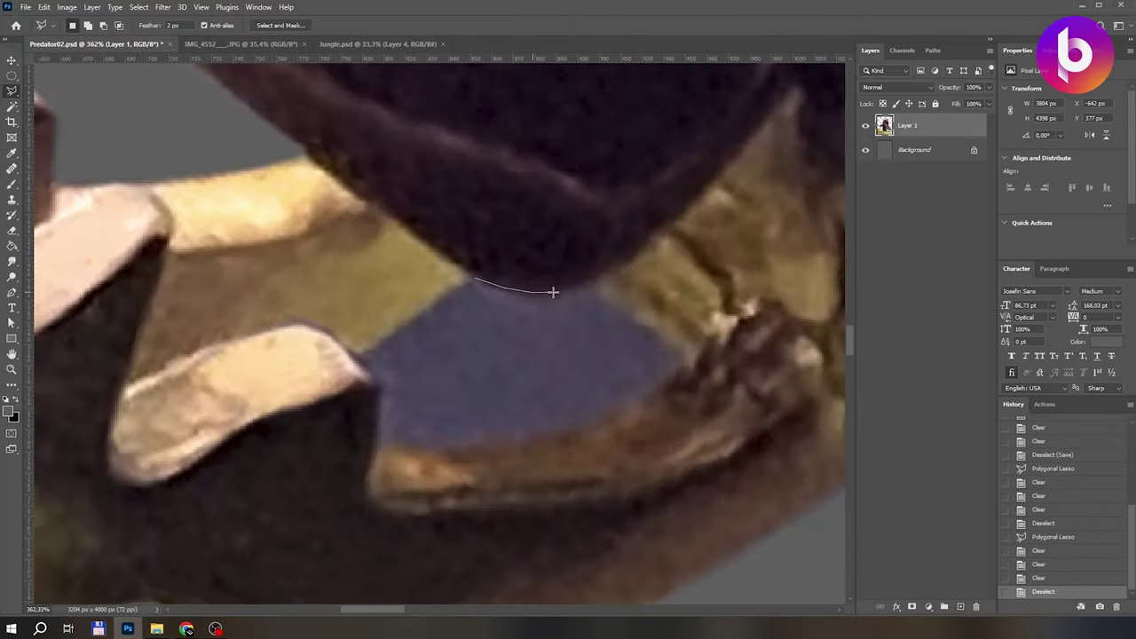
{"action": "mouse_move", "coordinate": [552, 292]}
{"action": "left_mouse_down"}
{"action": "mouse_move", "coordinate": [689, 364]}
{"action": "mouse_move", "coordinate": [619, 409]}
{"action": "mouse_move", "coordinate": [515, 438]}
{"action": "mouse_move", "coordinate": [402, 449]}
{"action": "left_mouse_up"}
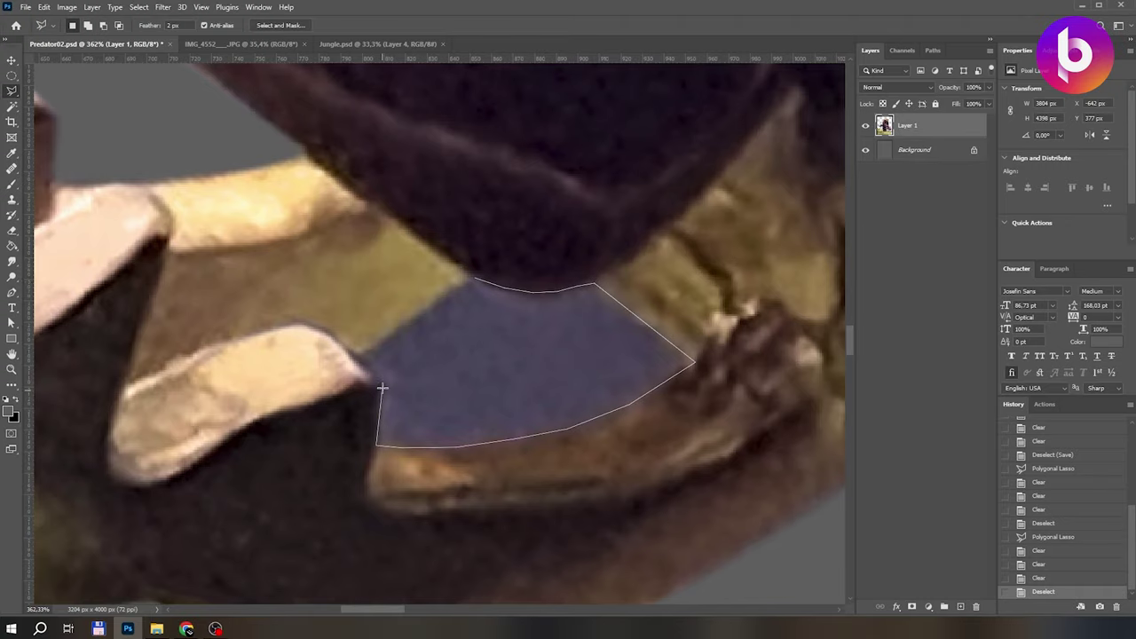
{"action": "left_click_drag", "start_coordinate": [422, 306], "coordinate": [472, 281]}
{"action": "scroll", "coordinate": [471, 293], "scroll_direction": "down", "scroll_amount": 5}
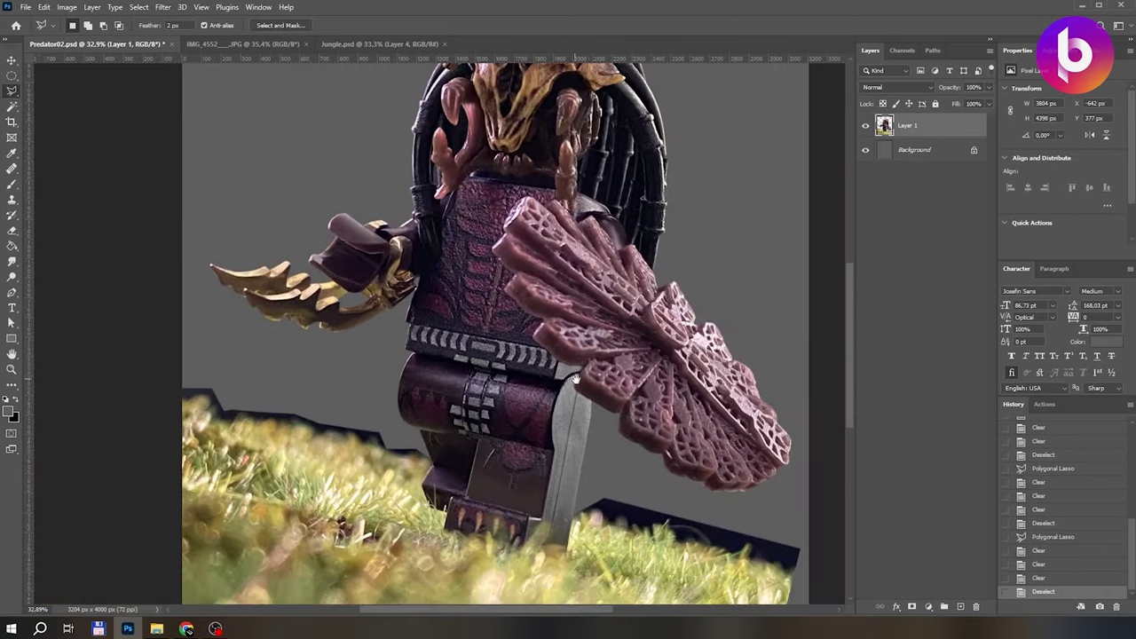
Outline the narrow backdrop gap between the left dreadlock and the mandible and clear it.
{"action": "scroll", "coordinate": [474, 302], "scroll_direction": "up", "scroll_amount": 5}
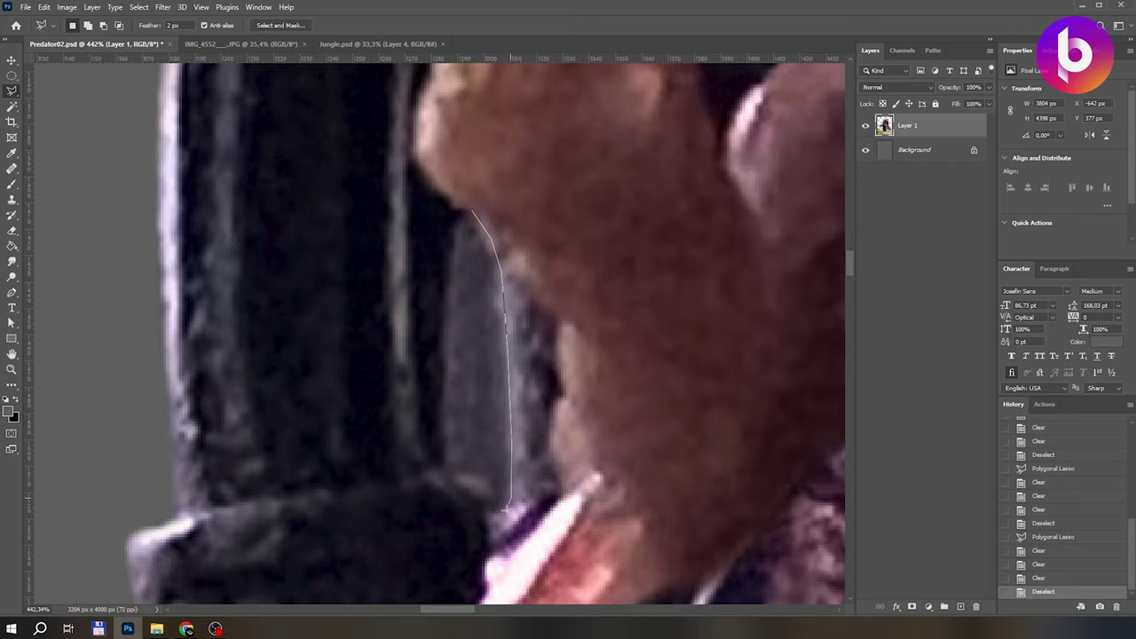
{"action": "left_click_drag", "start_coordinate": [440, 427], "coordinate": [451, 229]}
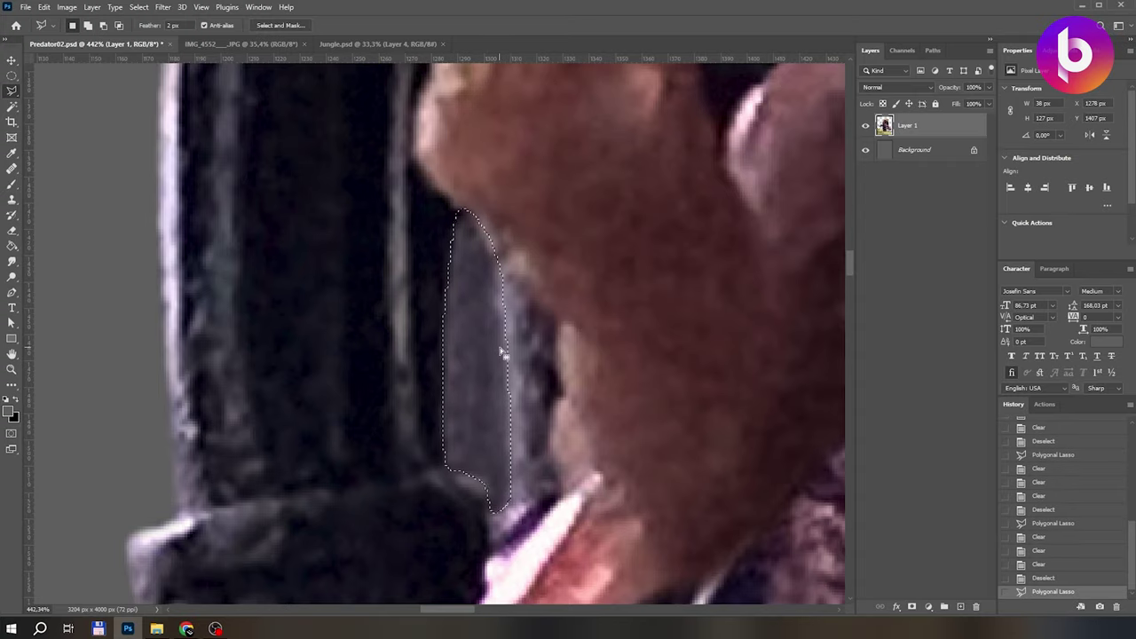
{"action": "scroll", "coordinate": [502, 350], "scroll_direction": "down", "scroll_amount": 8}
Try to cut out the narrow dark gap between the right dreadlocks above the fan-shaped shield, then deselect.
{"action": "scroll", "coordinate": [539, 368], "scroll_direction": "up", "scroll_amount": 6}
{"action": "mouse_move", "coordinate": [617, 237]}
{"action": "left_mouse_down"}
{"action": "mouse_move", "coordinate": [647, 287]}
{"action": "mouse_move", "coordinate": [627, 506]}
{"action": "left_mouse_up"}
{"action": "left_click_drag", "start_coordinate": [556, 419], "coordinate": [617, 238]}
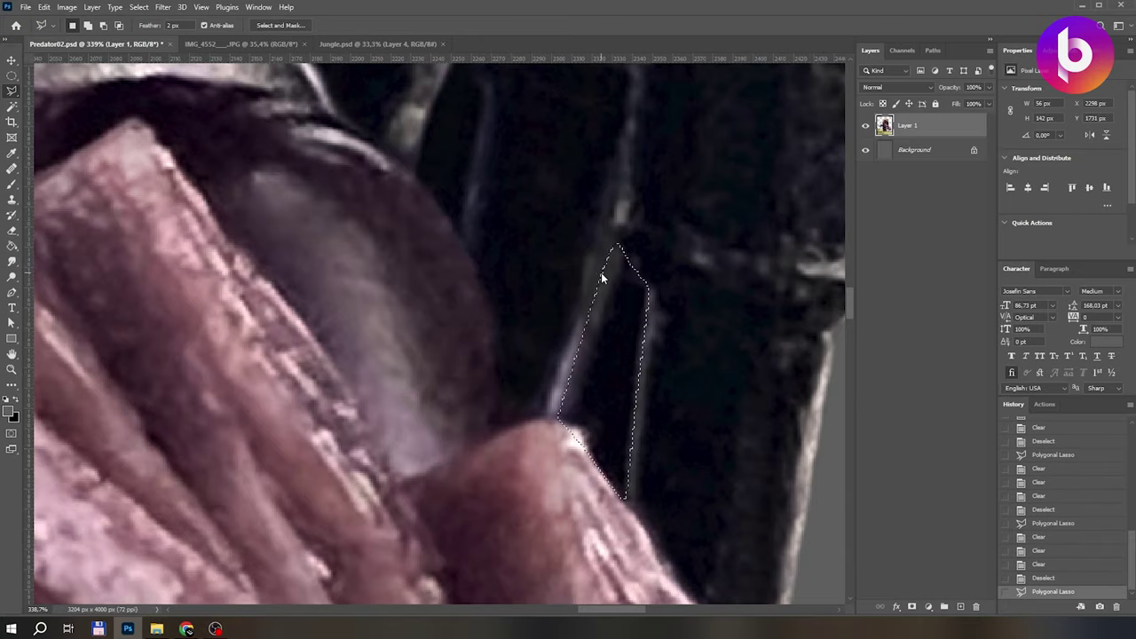
{"action": "key", "text": "Delete"}
{"action": "key", "text": "ctrl+d"}
Inspect the right dreadlocks and undo the last gap removal between them.
{"action": "scroll", "coordinate": [578, 296], "scroll_direction": "down", "scroll_amount": 8}
{"action": "scroll", "coordinate": [575, 339], "scroll_direction": "up", "scroll_amount": 5}
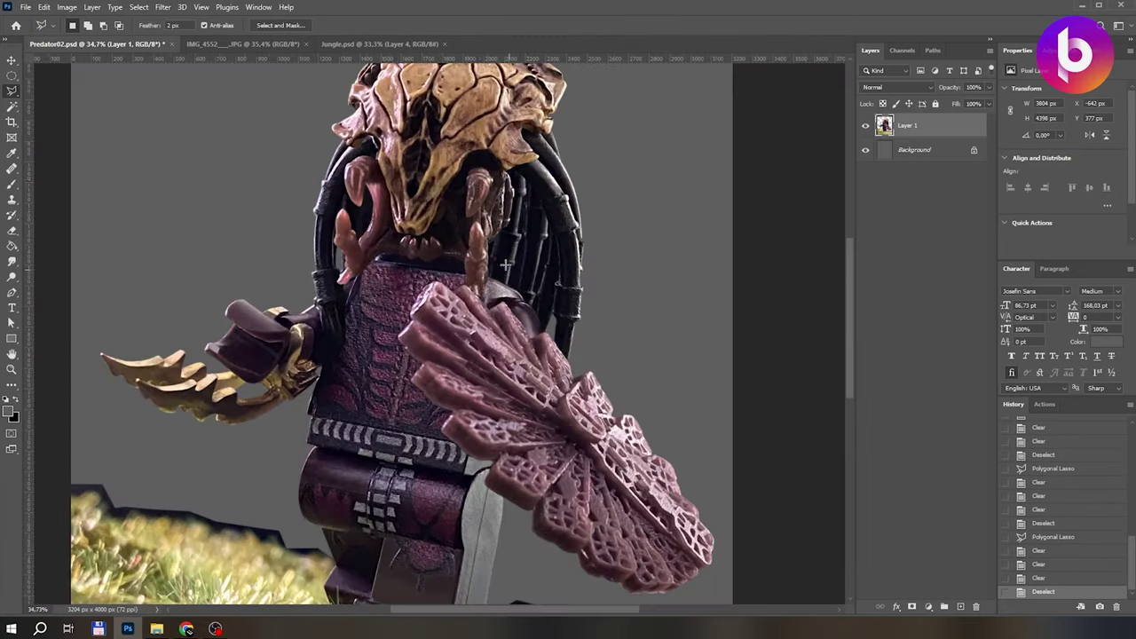
{"action": "scroll", "coordinate": [608, 324], "scroll_direction": "up", "scroll_amount": 2}
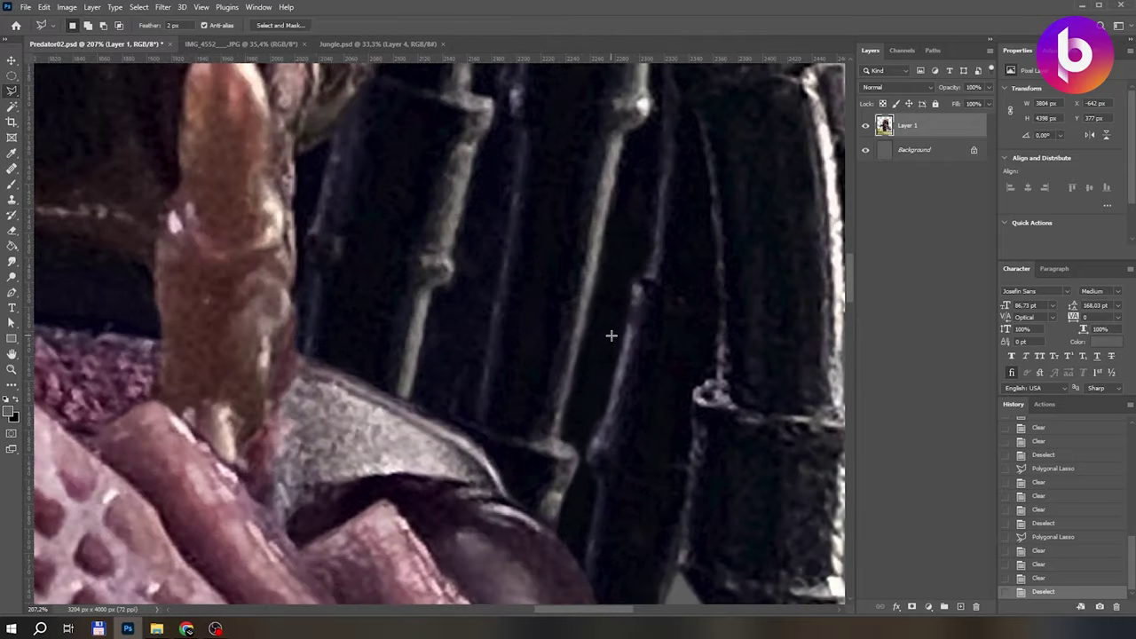
{"action": "scroll", "coordinate": [609, 335], "scroll_direction": "down", "scroll_amount": 6}
{"action": "key", "text": "ctrl+z"}
{"action": "key", "text": "ctrl+z"}
{"action": "key", "text": "ctrl+z"}
{"action": "key", "text": "ctrl+z"}
{"action": "key", "text": "ctrl+z"}
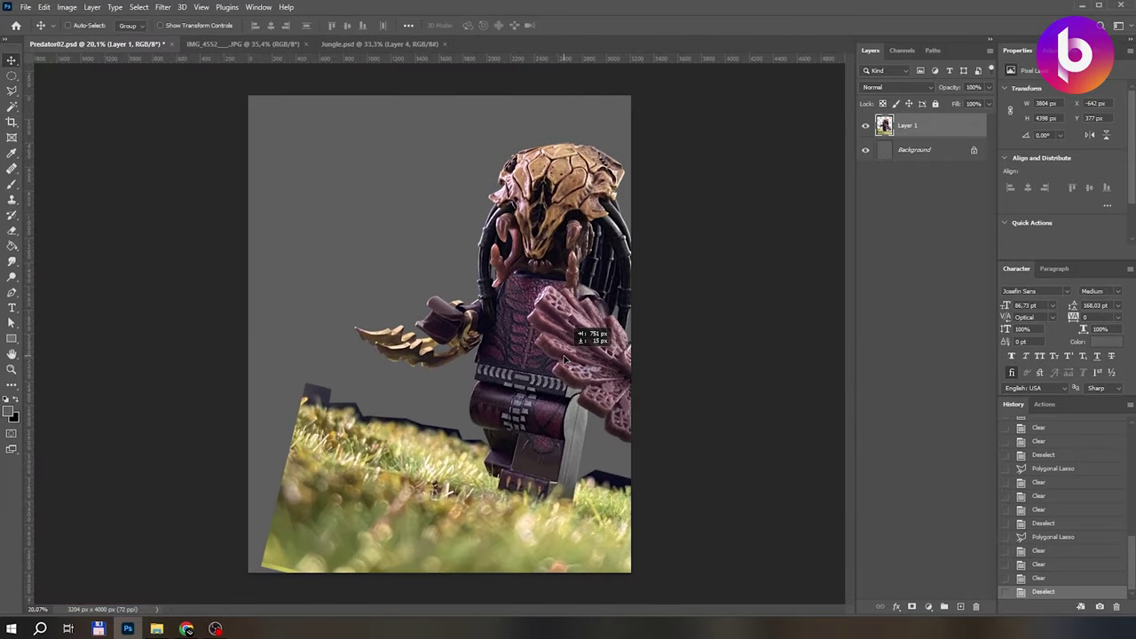
{"action": "scroll", "coordinate": [416, 193], "scroll_direction": "up", "scroll_amount": 6}
{"action": "scroll", "coordinate": [416, 194], "scroll_direction": "down", "scroll_amount": 6}
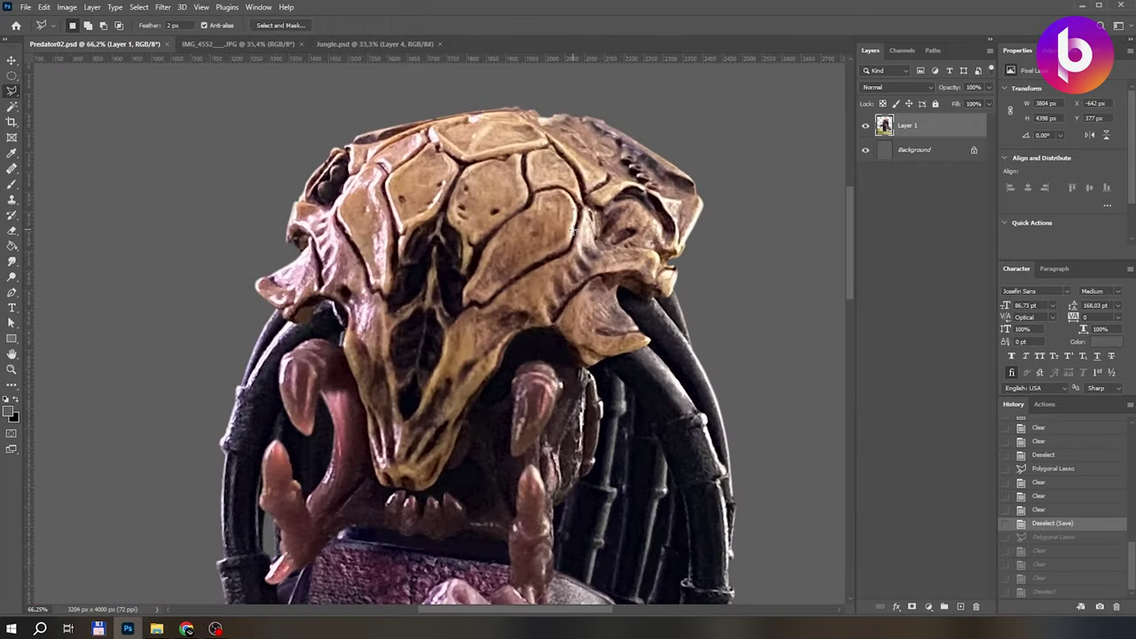
Add a layer mask to Layer 1 and paint out the dark strip above the right grass with a soft black brush at 0% hardness.
{"action": "scroll", "coordinate": [501, 286], "scroll_direction": "down", "scroll_amount": 3}
{"action": "key", "text": "v"}
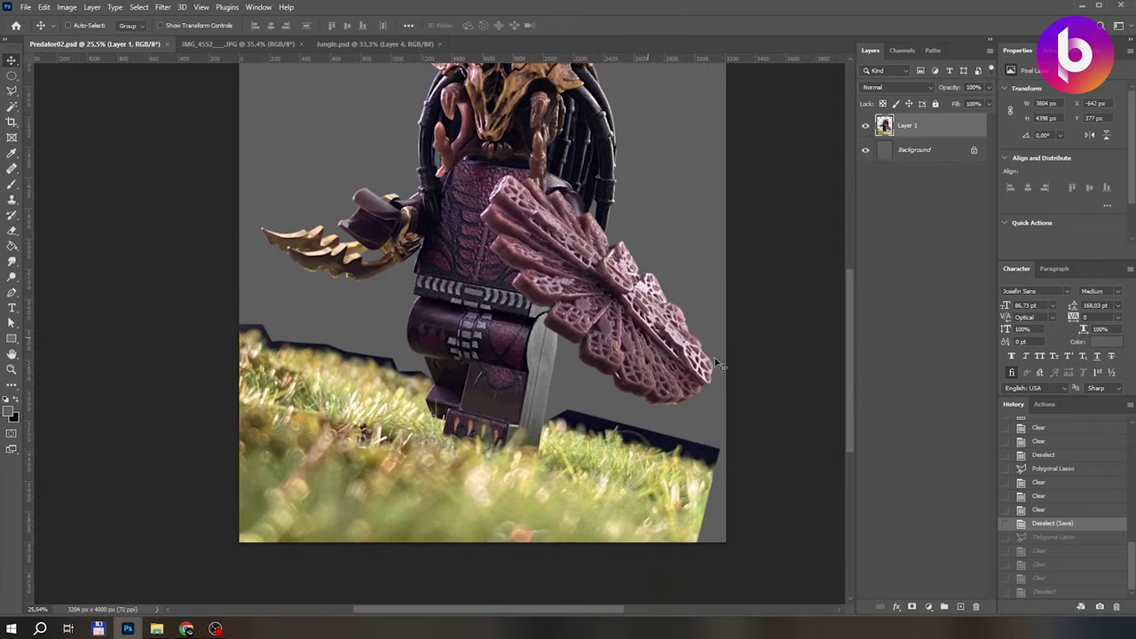
{"action": "scroll", "coordinate": [719, 364], "scroll_direction": "up", "scroll_amount": 4}
{"action": "left_click", "coordinate": [912, 607]}
{"action": "key", "text": "b"}
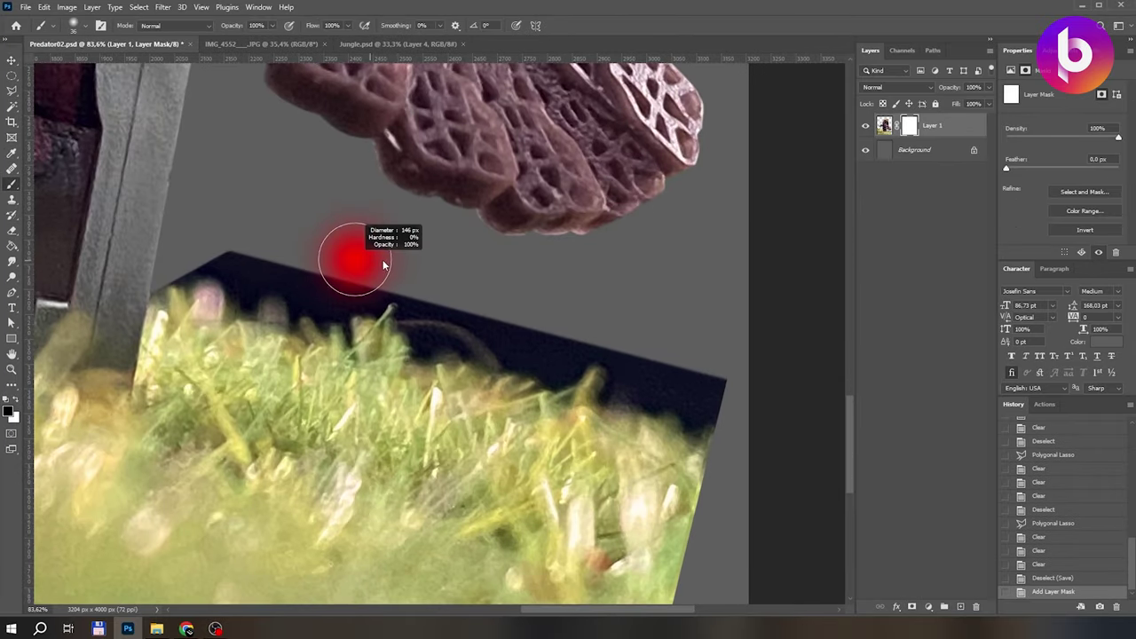
{"action": "mouse_move", "coordinate": [353, 260]}
{"action": "left_mouse_down"}
{"action": "mouse_move", "coordinate": [705, 357]}
{"action": "mouse_move", "coordinate": [241, 234]}
{"action": "mouse_move", "coordinate": [191, 253]}
{"action": "left_mouse_up"}
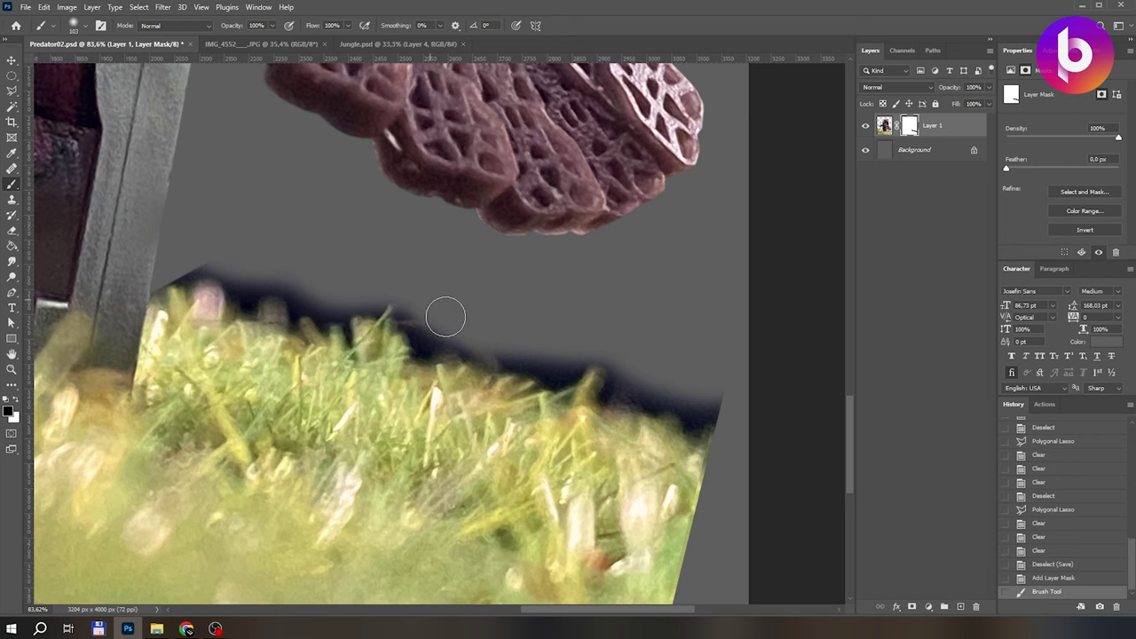
{"action": "mouse_move", "coordinate": [446, 317]}
{"action": "left_mouse_down"}
{"action": "mouse_move", "coordinate": [497, 353]}
{"action": "mouse_move", "coordinate": [545, 359]}
{"action": "mouse_move", "coordinate": [578, 324]}
{"action": "mouse_move", "coordinate": [624, 396]}
{"action": "mouse_move", "coordinate": [691, 391]}
{"action": "mouse_move", "coordinate": [363, 274]}
{"action": "mouse_move", "coordinate": [291, 264]}
{"action": "mouse_move", "coordinate": [259, 277]}
{"action": "mouse_move", "coordinate": [212, 253]}
{"action": "mouse_move", "coordinate": [189, 259]}
{"action": "mouse_move", "coordinate": [247, 286]}
{"action": "mouse_move", "coordinate": [408, 305]}
{"action": "mouse_move", "coordinate": [397, 301]}
{"action": "mouse_move", "coordinate": [199, 265]}
{"action": "mouse_move", "coordinate": [427, 343]}
{"action": "mouse_move", "coordinate": [498, 341]}
{"action": "mouse_move", "coordinate": [651, 401]}
{"action": "mouse_move", "coordinate": [713, 400]}
{"action": "left_mouse_up"}
Set the brush opacity to 50% and mask the remaining dark fringe between the grass blades right of the leg.
{"action": "scroll", "coordinate": [293, 293], "scroll_direction": "up", "scroll_amount": 4}
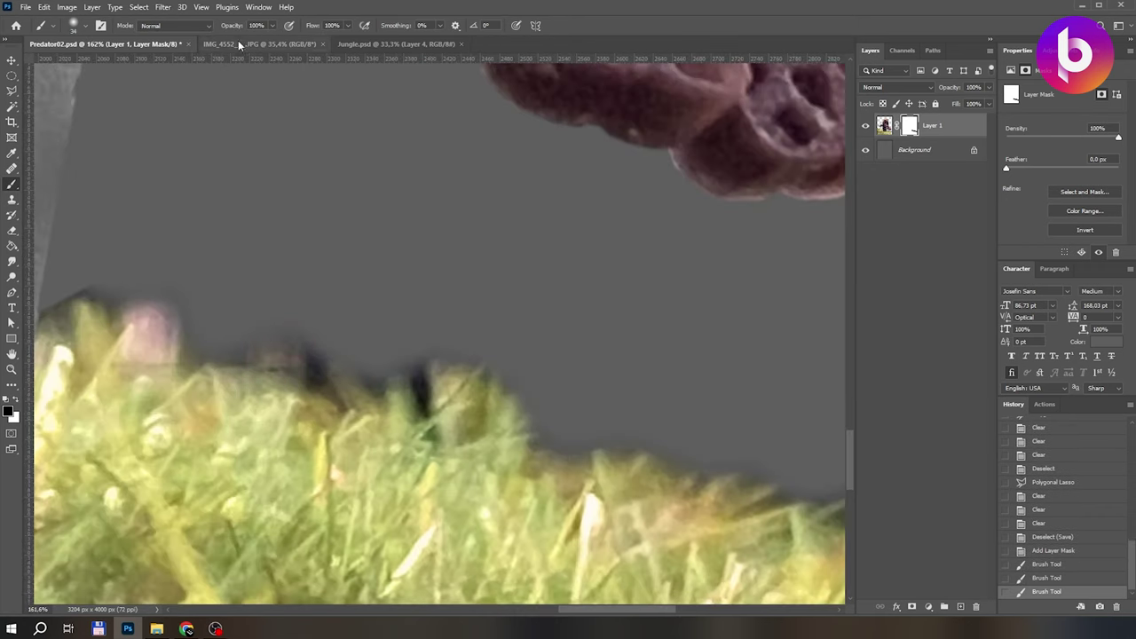
{"action": "key", "text": "5"}
{"action": "mouse_move", "coordinate": [305, 381]}
{"action": "left_mouse_down"}
{"action": "mouse_move", "coordinate": [241, 355]}
{"action": "mouse_move", "coordinate": [458, 311]}
{"action": "left_mouse_up"}
{"action": "mouse_move", "coordinate": [436, 223]}
{"action": "left_mouse_down"}
{"action": "mouse_move", "coordinate": [518, 299]}
{"action": "mouse_move", "coordinate": [453, 318]}
{"action": "mouse_move", "coordinate": [593, 340]}
{"action": "mouse_move", "coordinate": [549, 335]}
{"action": "mouse_move", "coordinate": [621, 281]}
{"action": "mouse_move", "coordinate": [684, 305]}
{"action": "mouse_move", "coordinate": [758, 380]}
{"action": "mouse_move", "coordinate": [573, 309]}
{"action": "left_mouse_up"}
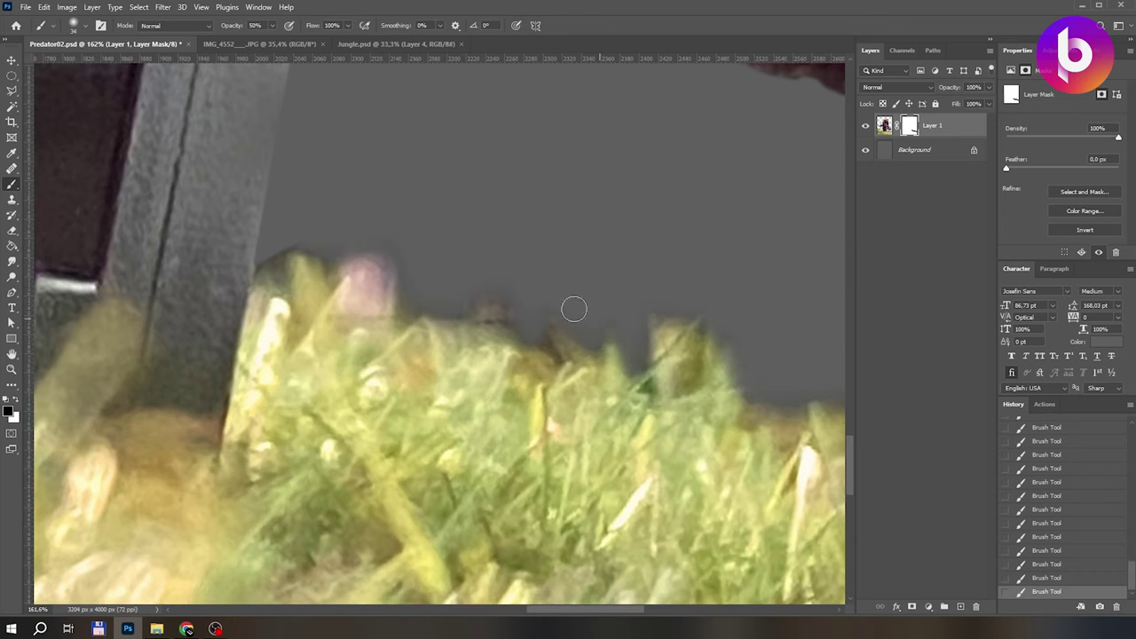
{"action": "scroll", "coordinate": [398, 245], "scroll_direction": "right", "scroll_amount": 5}
{"action": "scroll", "coordinate": [398, 246], "scroll_direction": "down", "scroll_amount": 2}
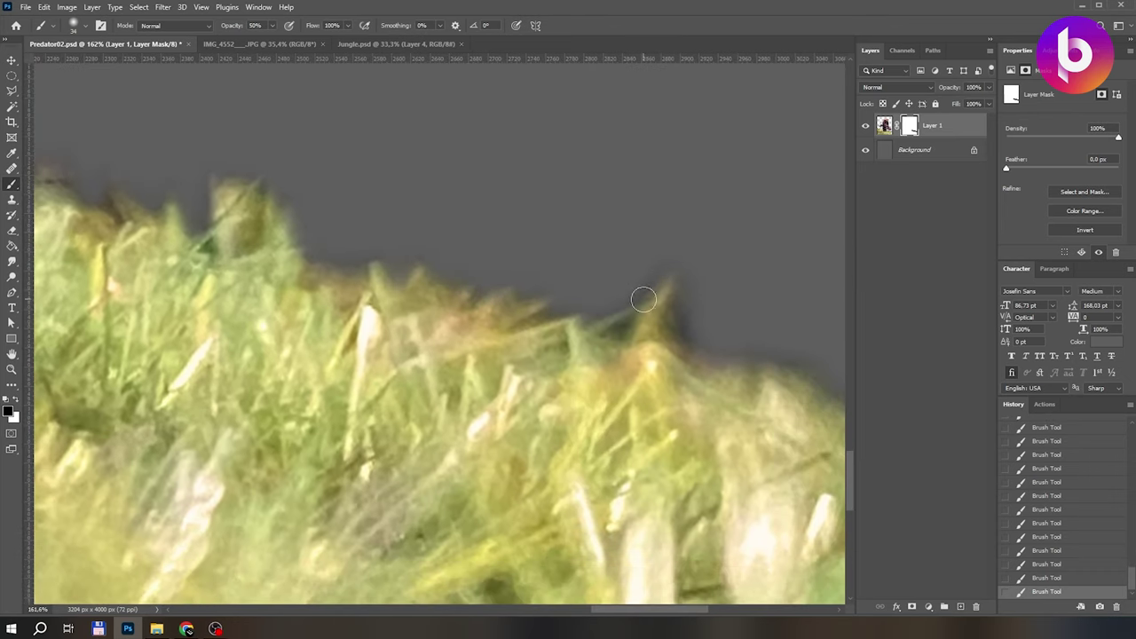
{"action": "scroll", "coordinate": [701, 311], "scroll_direction": "right", "scroll_amount": 3}
{"action": "scroll", "coordinate": [568, 279], "scroll_direction": "left", "scroll_amount": 5}
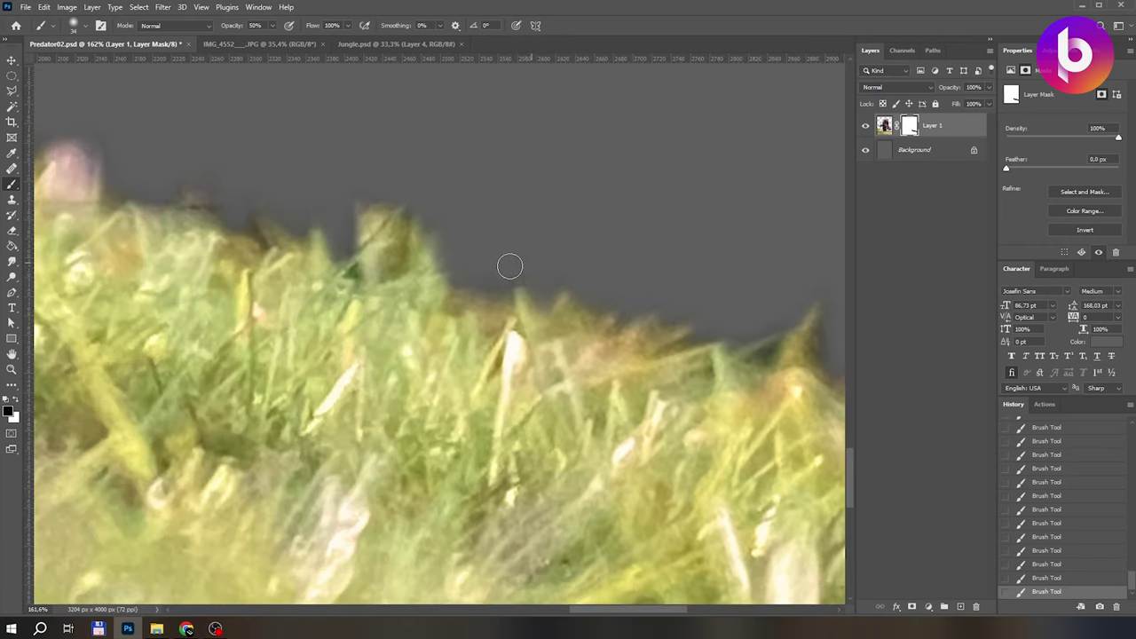
Fade the dark strip above the grass left of the figure with a first mask stroke at 50% brush opacity.
{"action": "scroll", "coordinate": [395, 213], "scroll_direction": "left", "scroll_amount": 5}
{"action": "scroll", "coordinate": [368, 240], "scroll_direction": "left", "scroll_amount": 5}
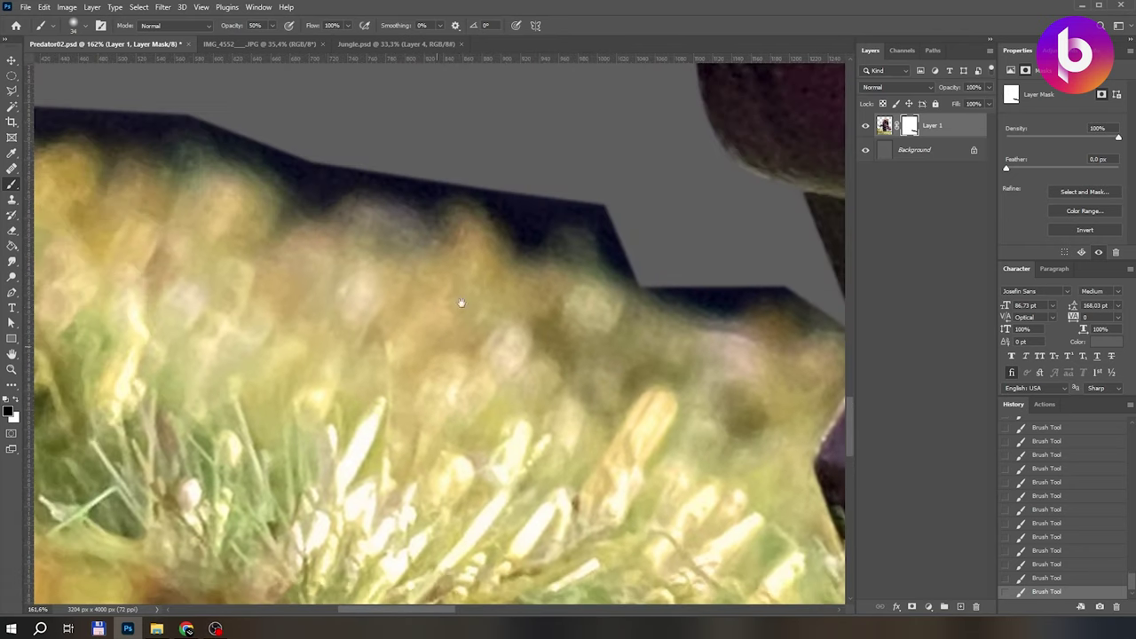
{"action": "scroll", "coordinate": [461, 302], "scroll_direction": "up", "scroll_amount": 1}
{"action": "scroll", "coordinate": [461, 303], "scroll_direction": "left", "scroll_amount": 1}
{"action": "mouse_move", "coordinate": [652, 270]}
{"action": "left_mouse_down"}
{"action": "mouse_move", "coordinate": [588, 287]}
{"action": "mouse_move", "coordinate": [320, 172]}
{"action": "mouse_move", "coordinate": [86, 177]}
{"action": "left_mouse_up"}
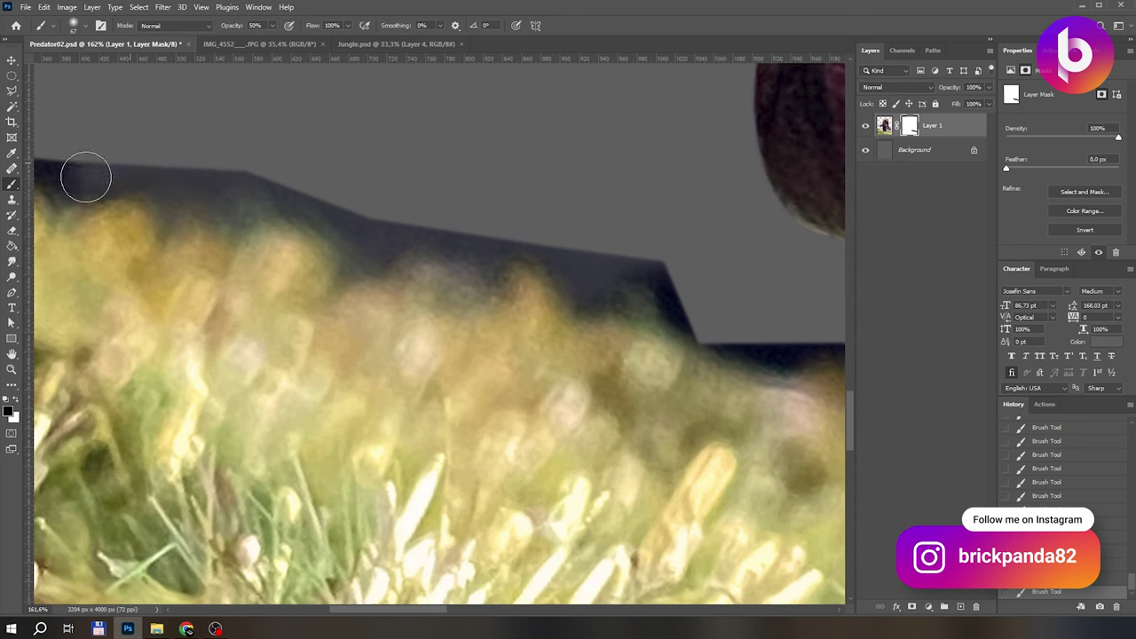
Mask out the dark strip above the grass left of the figure with soft black strokes at 50% brush opacity.
{"action": "scroll", "coordinate": [776, 329], "scroll_direction": "right", "scroll_amount": 5}
{"action": "scroll", "coordinate": [515, 254], "scroll_direction": "left", "scroll_amount": 4}
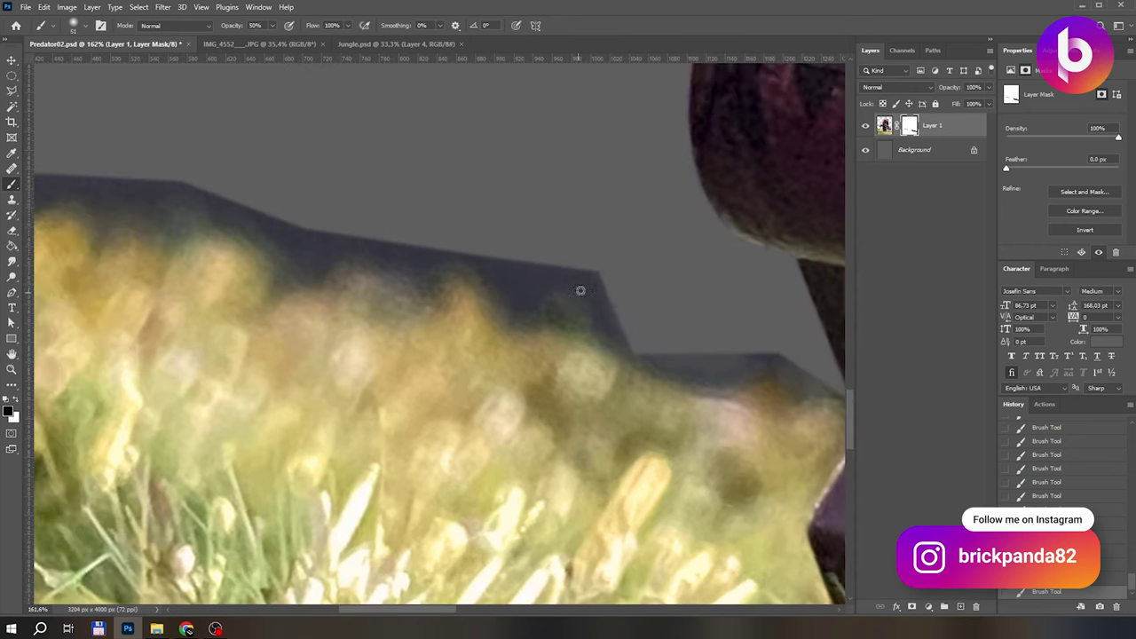
{"action": "mouse_move", "coordinate": [580, 291]}
{"action": "left_mouse_down"}
{"action": "mouse_move", "coordinate": [537, 271]}
{"action": "mouse_move", "coordinate": [646, 323]}
{"action": "mouse_move", "coordinate": [568, 261]}
{"action": "mouse_move", "coordinate": [444, 229]}
{"action": "mouse_move", "coordinate": [439, 241]}
{"action": "mouse_move", "coordinate": [299, 261]}
{"action": "mouse_move", "coordinate": [235, 206]}
{"action": "left_mouse_up"}
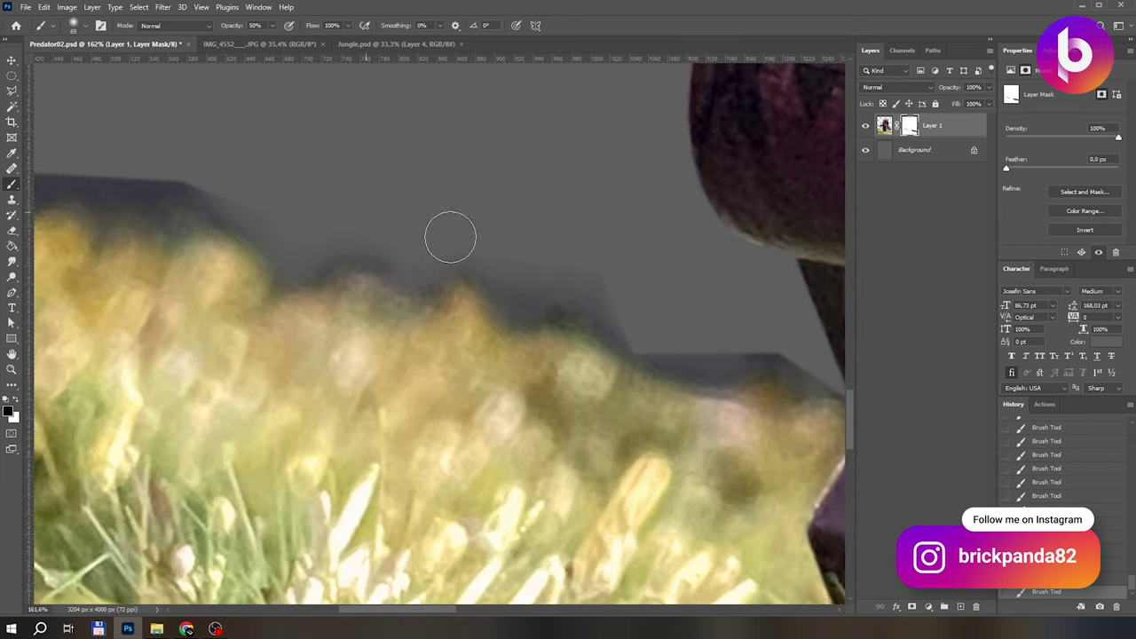
{"action": "left_click_drag", "start_coordinate": [604, 287], "coordinate": [643, 350]}
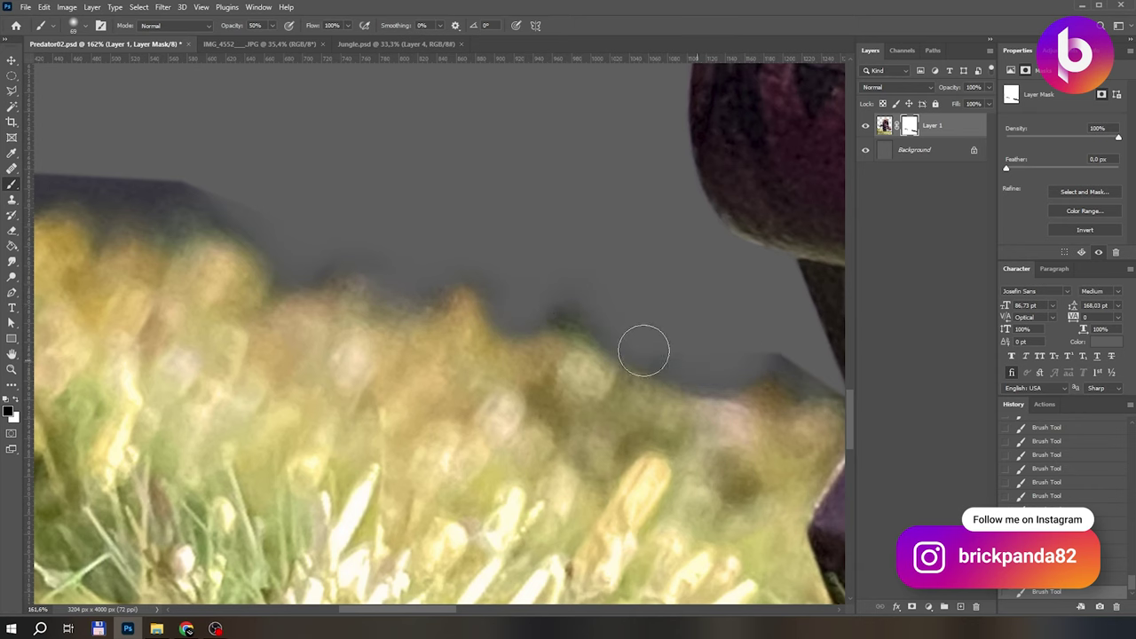
{"action": "scroll", "coordinate": [644, 350], "scroll_direction": "left", "scroll_amount": 5}
{"action": "mouse_move", "coordinate": [541, 243]}
{"action": "left_mouse_down"}
{"action": "mouse_move", "coordinate": [395, 231]}
{"action": "mouse_move", "coordinate": [609, 244]}
{"action": "mouse_move", "coordinate": [233, 210]}
{"action": "mouse_move", "coordinate": [526, 251]}
{"action": "mouse_move", "coordinate": [538, 290]}
{"action": "mouse_move", "coordinate": [418, 193]}
{"action": "mouse_move", "coordinate": [360, 203]}
{"action": "mouse_move", "coordinate": [520, 322]}
{"action": "left_mouse_up"}
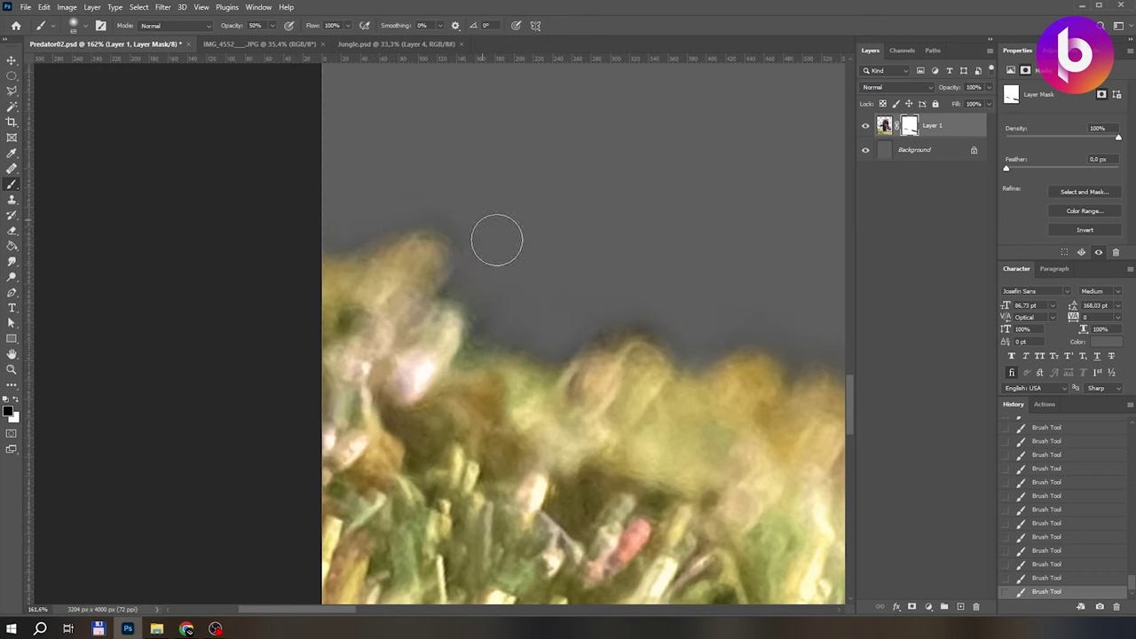
Refine the mask along the blurred grass tips from the canvas's left border to the figure's leg, removing leftover dark fringe.
{"action": "left_click_drag", "start_coordinate": [497, 240], "coordinate": [346, 239]}
{"action": "mouse_move", "coordinate": [746, 296]}
{"action": "left_mouse_down"}
{"action": "mouse_move", "coordinate": [720, 357]}
{"action": "mouse_move", "coordinate": [550, 308]}
{"action": "left_mouse_up"}
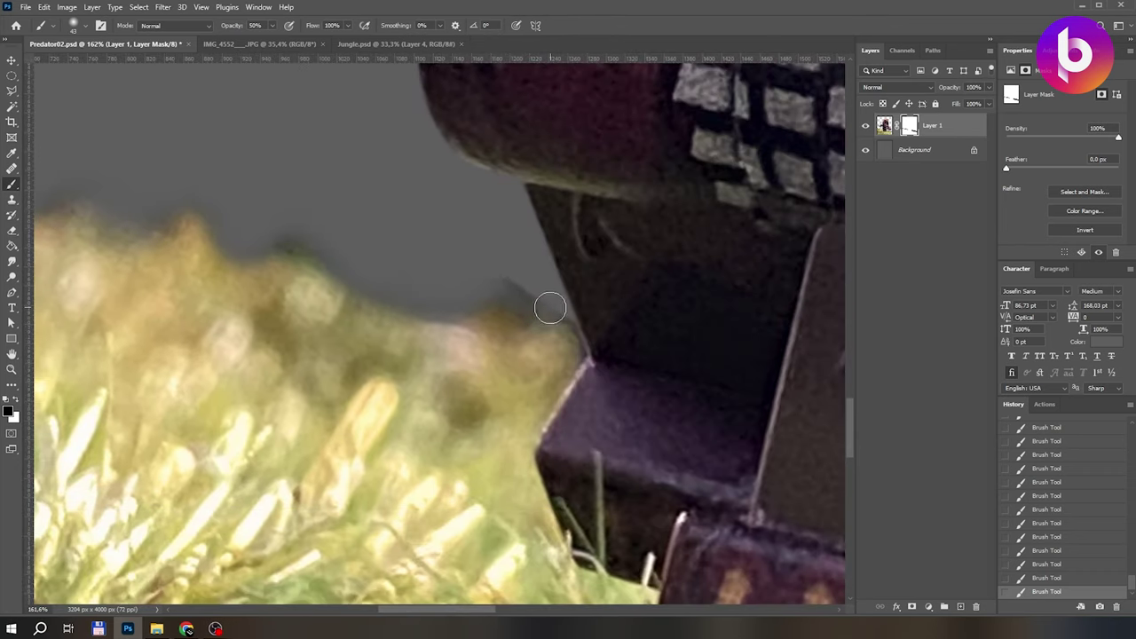
{"action": "left_click_drag", "start_coordinate": [329, 236], "coordinate": [583, 258]}
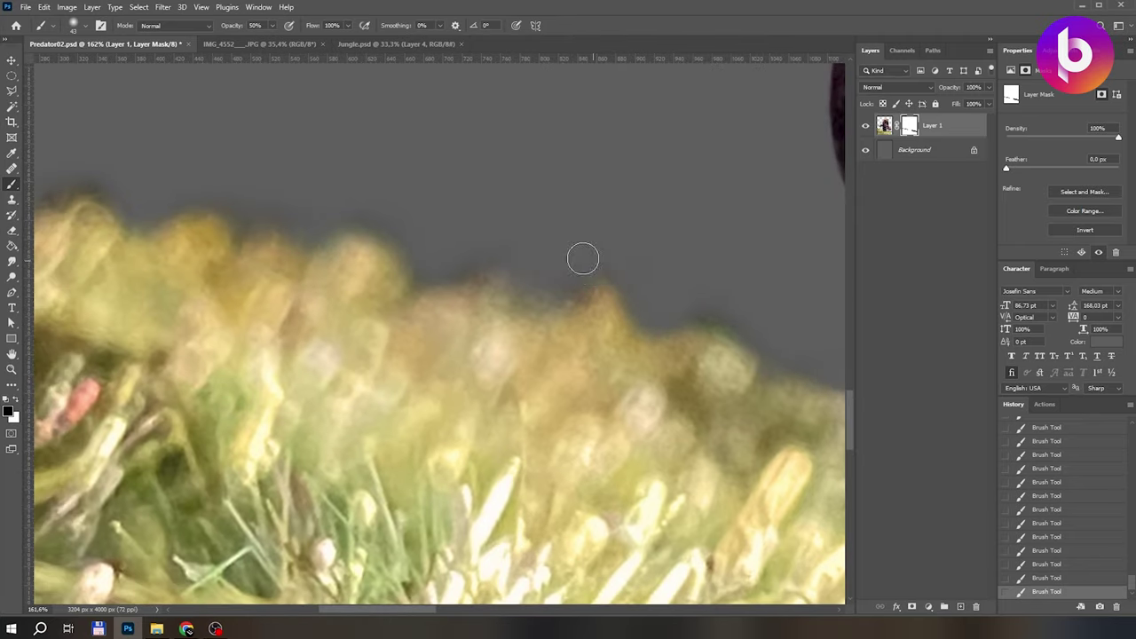
{"action": "left_click_drag", "start_coordinate": [180, 219], "coordinate": [580, 246]}
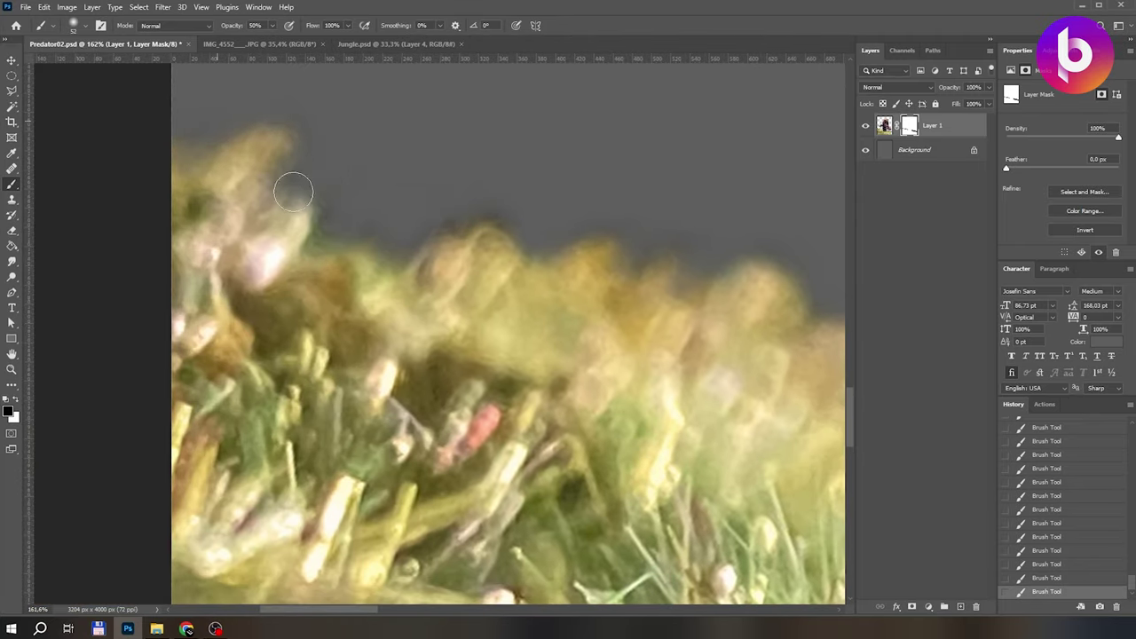
Mask the remaining fringe around the grass tips at the layer's far-left edge with a small soft brush at 52% opacity.
{"action": "key", "text": "ctrl+0"}
{"action": "key", "text": "ctrl+1"}
{"action": "scroll", "coordinate": [371, 413], "scroll_direction": "down", "scroll_amount": 3}
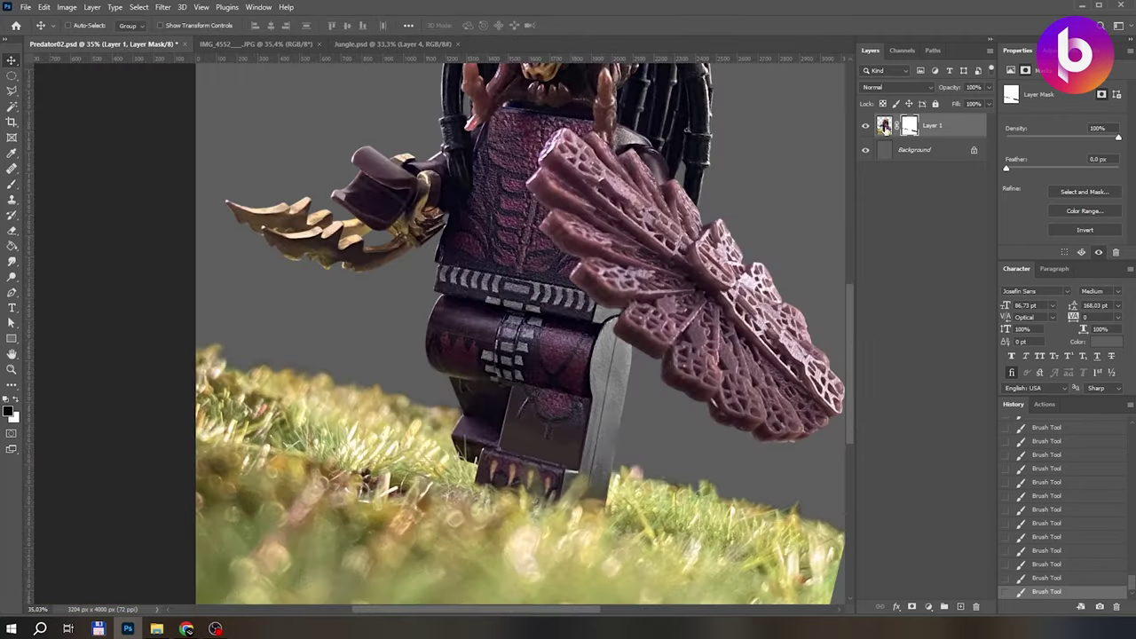
{"action": "scroll", "coordinate": [459, 355], "scroll_direction": "up", "scroll_amount": 5}
{"action": "key", "text": "0"}
{"action": "mouse_move", "coordinate": [306, 232]}
{"action": "left_mouse_down"}
{"action": "mouse_move", "coordinate": [284, 263]}
{"action": "mouse_move", "coordinate": [530, 365]}
{"action": "mouse_move", "coordinate": [254, 287]}
{"action": "mouse_move", "coordinate": [421, 309]}
{"action": "mouse_move", "coordinate": [505, 337]}
{"action": "mouse_move", "coordinate": [424, 308]}
{"action": "left_mouse_up"}
{"action": "key", "text": "ctrl+z"}
{"action": "mouse_move", "coordinate": [337, 333]}
{"action": "left_mouse_down"}
{"action": "mouse_move", "coordinate": [363, 358]}
{"action": "mouse_move", "coordinate": [372, 307]}
{"action": "left_mouse_up"}
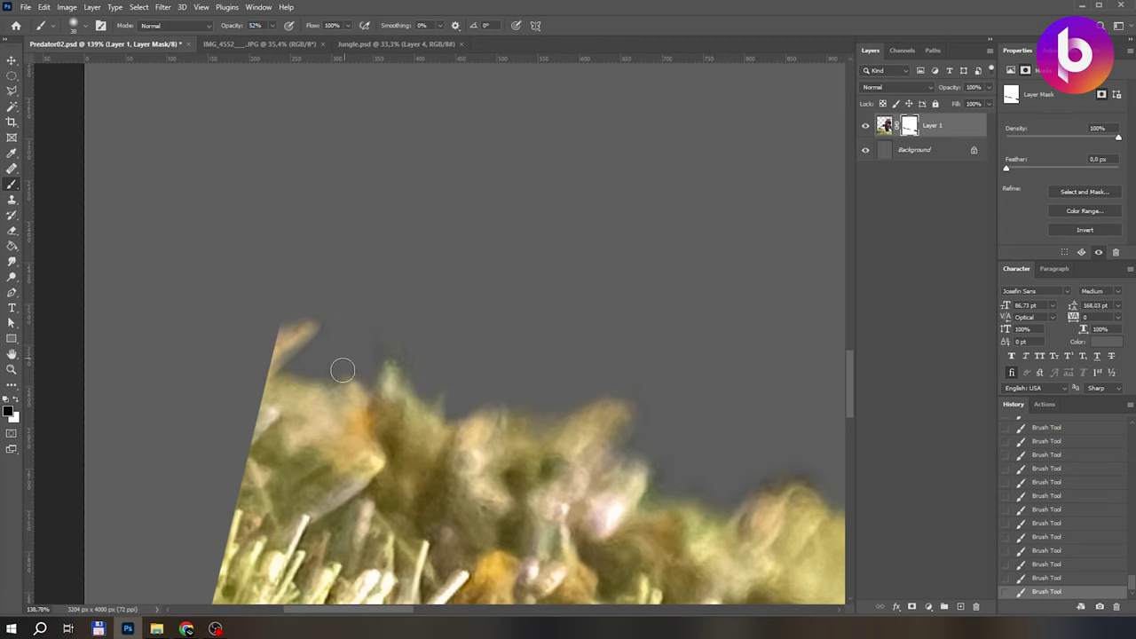
Reposition Layer 1 so its grass reaches the canvas's left border.
{"action": "scroll", "coordinate": [768, 484], "scroll_direction": "down", "scroll_amount": 10}
{"action": "key", "text": "v"}
{"action": "left_click_drag", "start_coordinate": [569, 299], "coordinate": [619, 307]}
Clone-stamp grass over the empty lower-right corner on Layer 1's image, and reselect its layer mask for brushing.
{"action": "scroll", "coordinate": [520, 464], "scroll_direction": "up", "scroll_amount": 5}
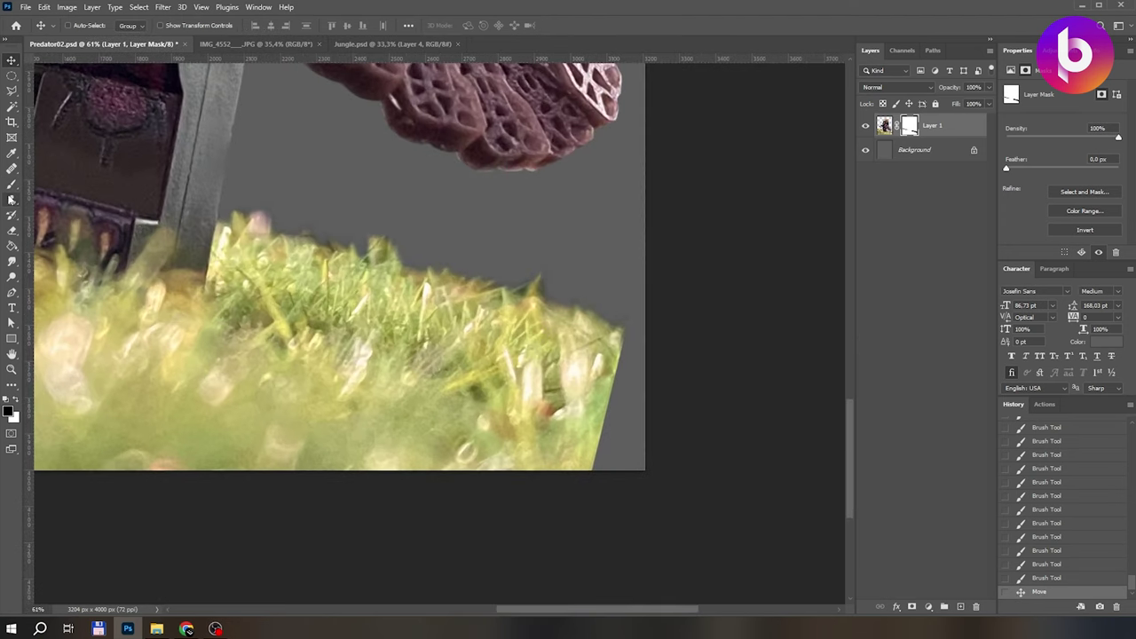
{"action": "left_click", "coordinate": [12, 199]}
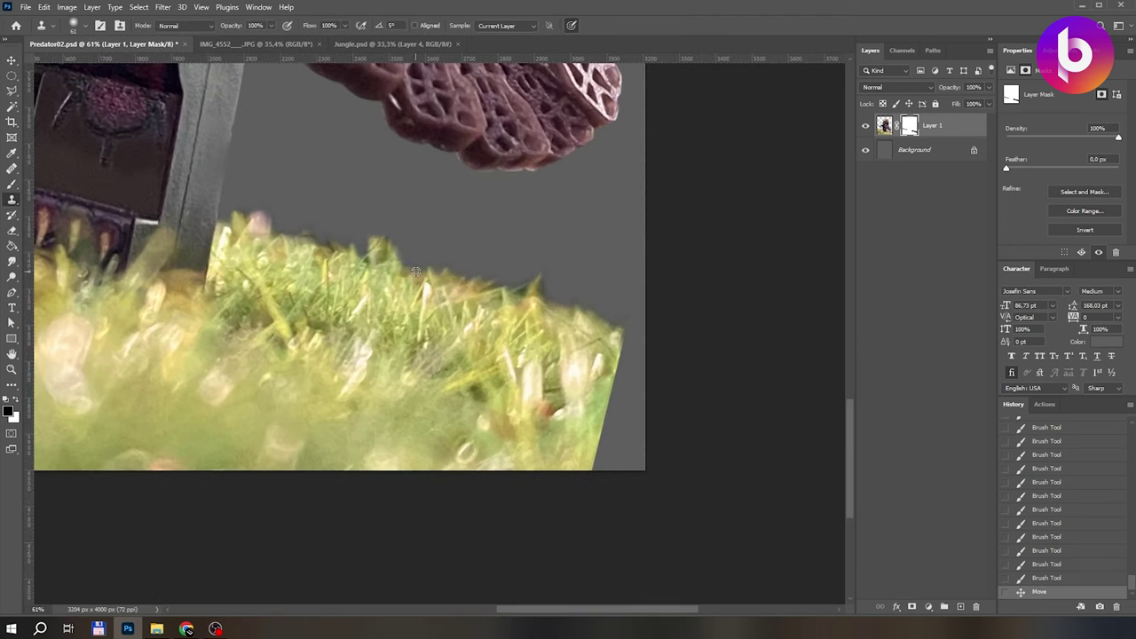
{"action": "left_click", "coordinate": [885, 125]}
{"action": "mouse_move", "coordinate": [621, 336]}
{"action": "left_mouse_down"}
{"action": "mouse_move", "coordinate": [665, 356]}
{"action": "mouse_move", "coordinate": [603, 406]}
{"action": "mouse_move", "coordinate": [625, 459]}
{"action": "left_mouse_up"}
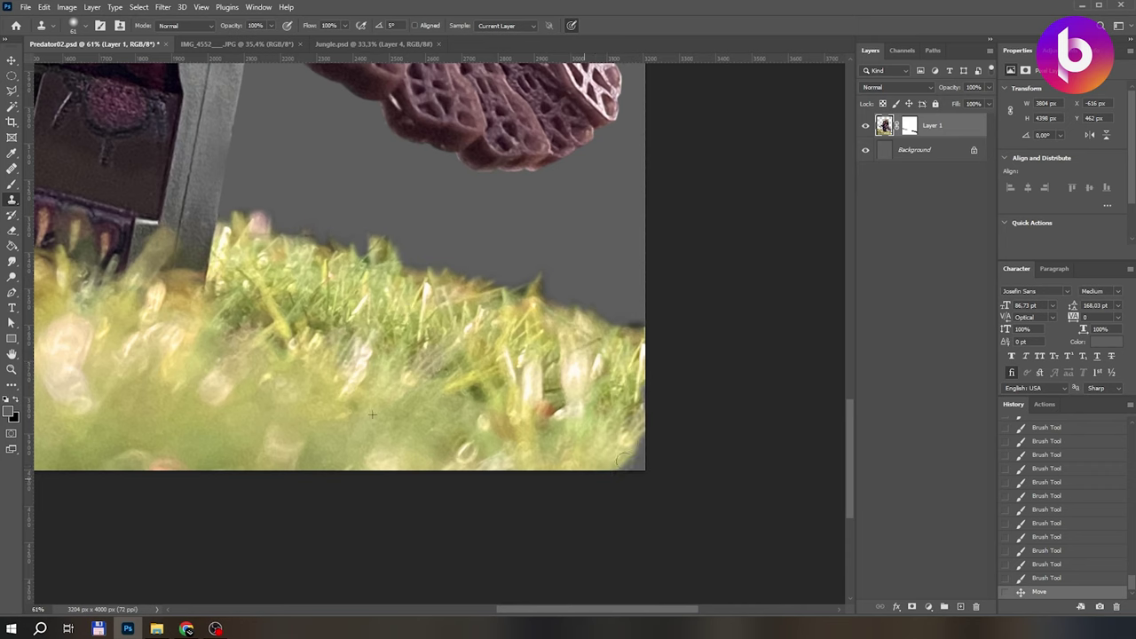
{"action": "left_click", "coordinate": [909, 125]}
{"action": "left_click", "coordinate": [11, 184]}
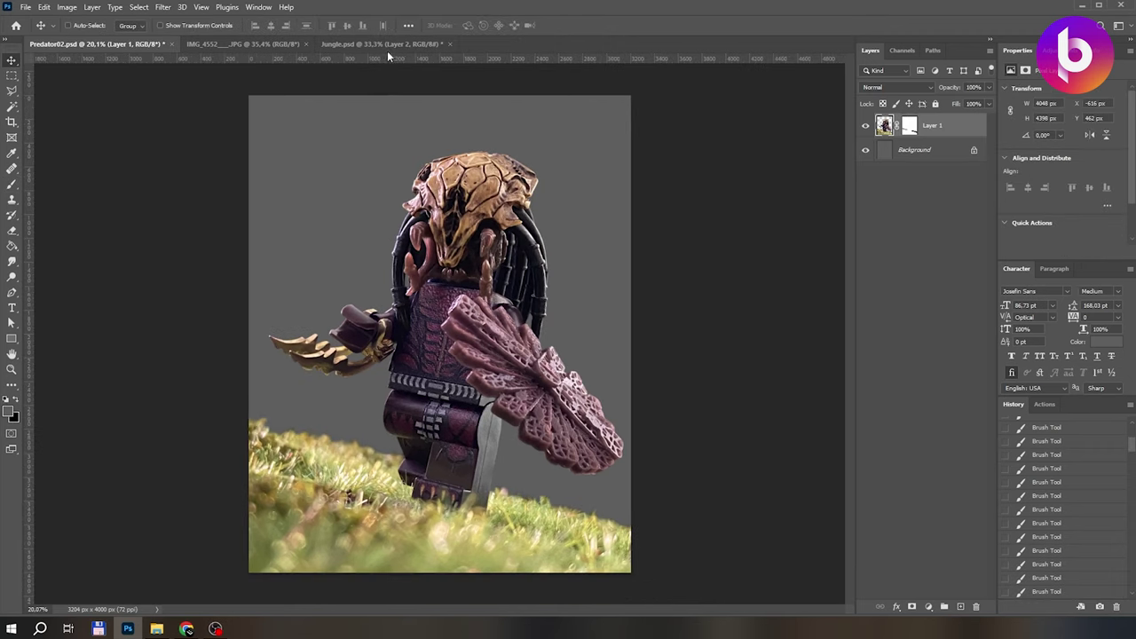
Copy the lower-left jungle picture from Layer 2 of Jungle.psd and paste it above the Background in Predator02.psd.
{"action": "left_click", "coordinate": [382, 44]}
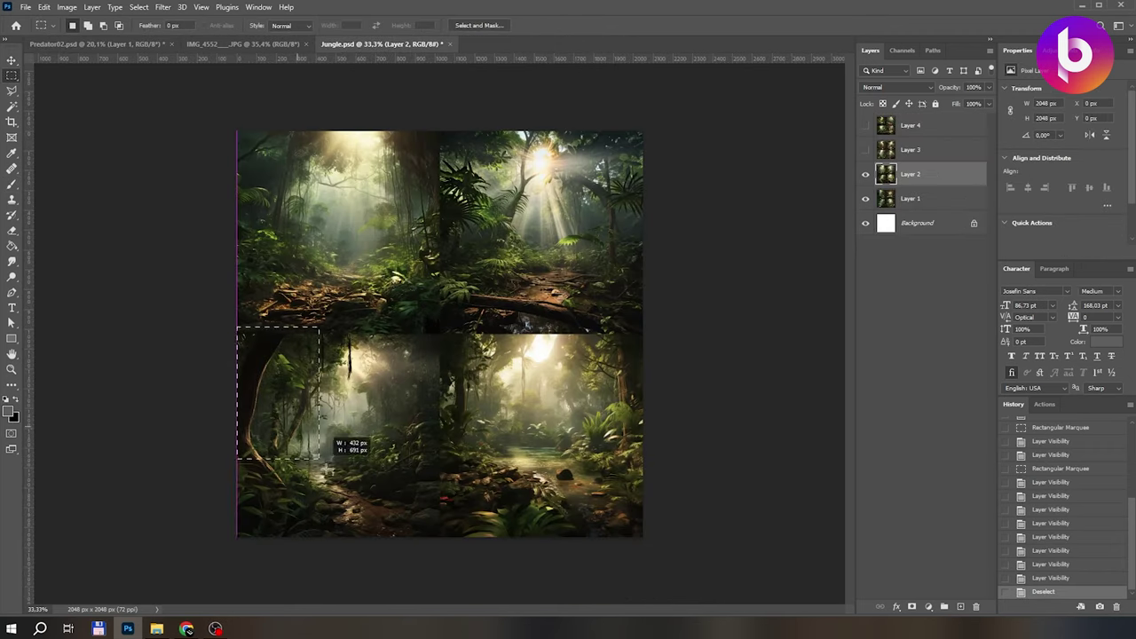
{"action": "left_click_drag", "start_coordinate": [321, 461], "coordinate": [440, 537]}
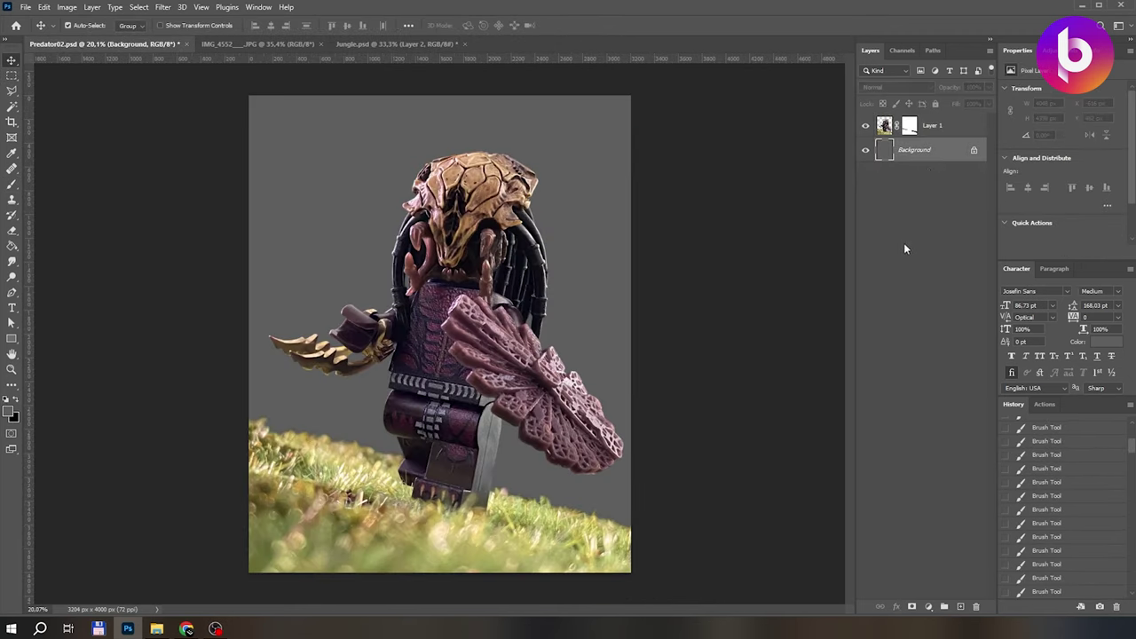
{"action": "key", "text": "ctrl+v"}
Enlarge and tilt the pasted jungle layer to fill the canvas, ending with a 103.09% scale and 7.29° rotation.
{"action": "key", "text": "ctrl+t"}
{"action": "left_click_drag", "start_coordinate": [830, 165], "coordinate": [613, 222]}
{"action": "key", "text": "Return"}
{"action": "key", "text": "ctrl+minus"}
{"action": "left_click_drag", "start_coordinate": [495, 208], "coordinate": [586, 378]}
{"action": "mouse_move", "coordinate": [666, 178]}
{"action": "left_mouse_down"}
{"action": "mouse_move", "coordinate": [675, 157]}
{"action": "mouse_move", "coordinate": [680, 171]}
{"action": "left_mouse_up"}
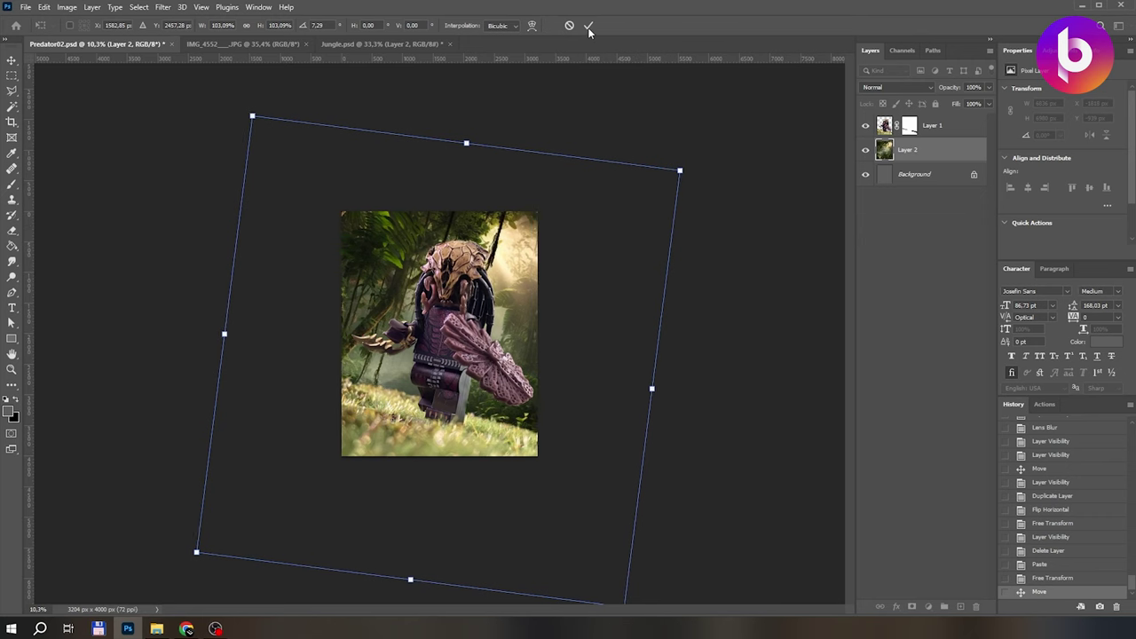
{"action": "left_click", "coordinate": [588, 24]}
Apply a Lens Blur with radius 60 to the jungle layer and shift it slightly left behind the figure.
{"action": "key", "text": "ctrl+plus"}
{"action": "left_click", "coordinate": [163, 7]}
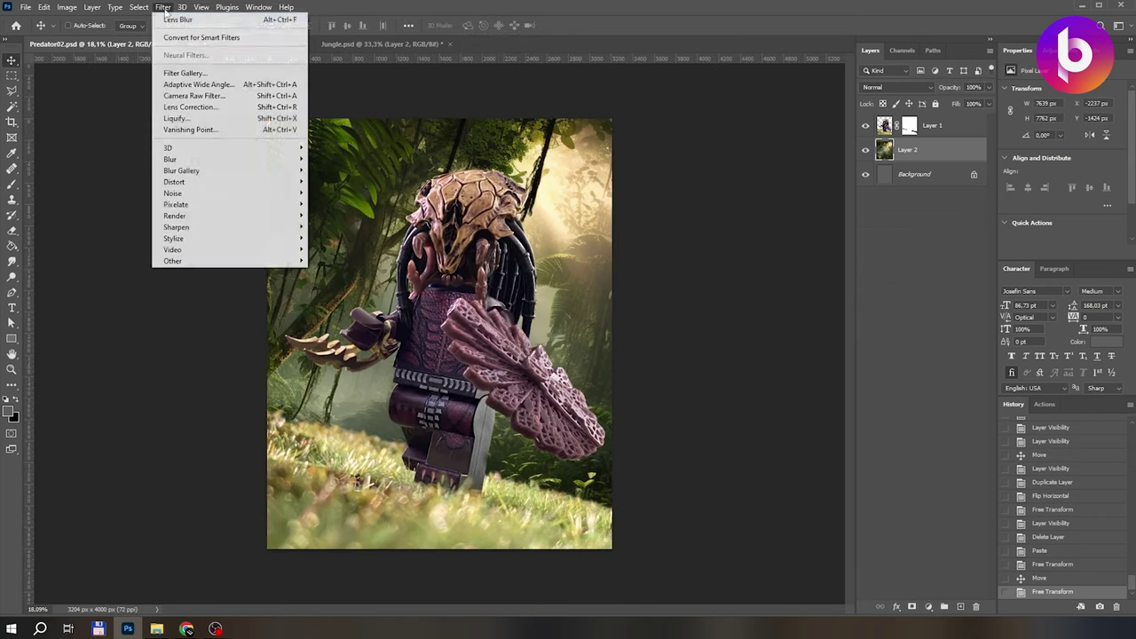
{"action": "mouse_move", "coordinate": [169, 159]}
{"action": "left_click", "coordinate": [331, 215]}
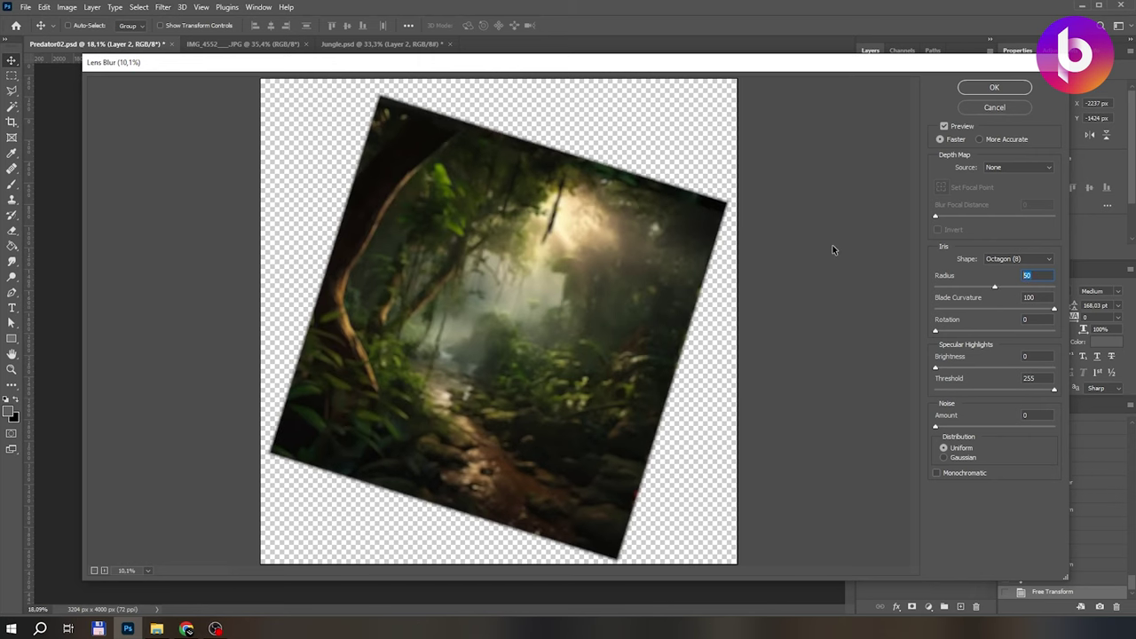
{"action": "type", "text": "60"}
{"action": "key", "text": "Return"}
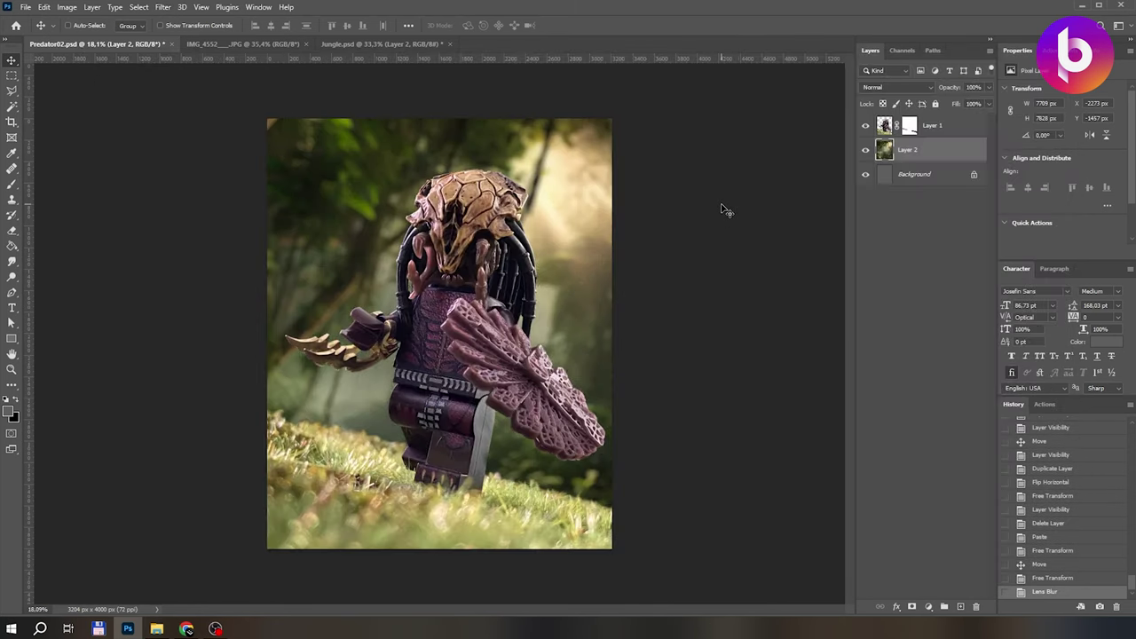
{"action": "left_click_drag", "start_coordinate": [722, 209], "coordinate": [719, 215]}
Sample a light cream colour, dab one soft brush spot on a new top layer, and enlarge it into a huge glow.
{"action": "key", "text": "i"}
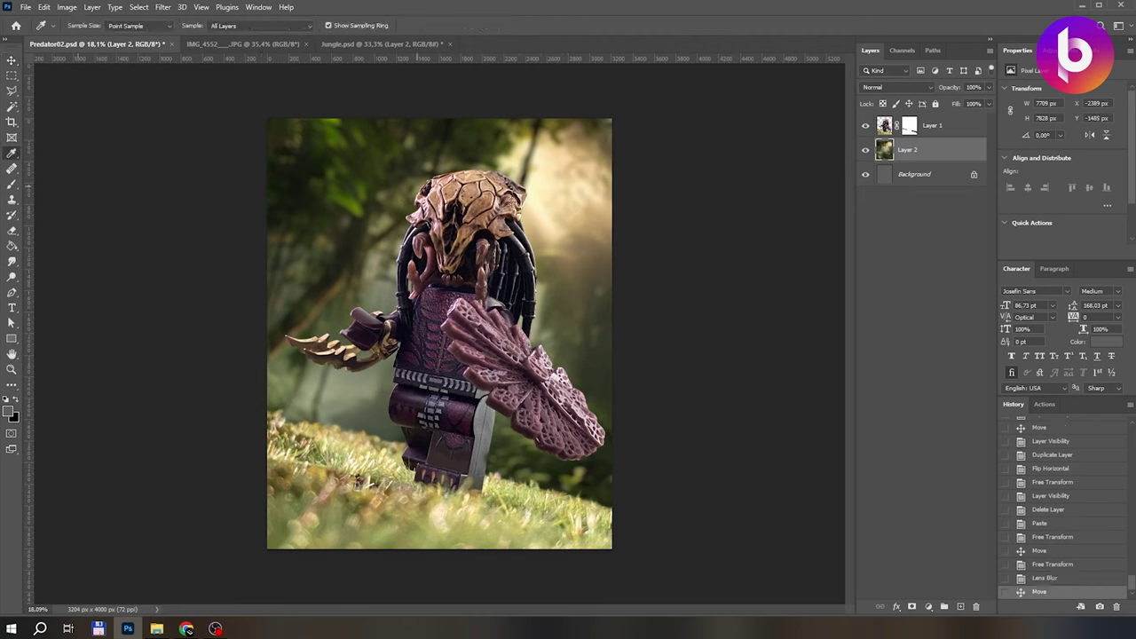
{"action": "left_click", "coordinate": [960, 606]}
{"action": "key", "text": "b"}
{"action": "left_click", "coordinate": [348, 246]}
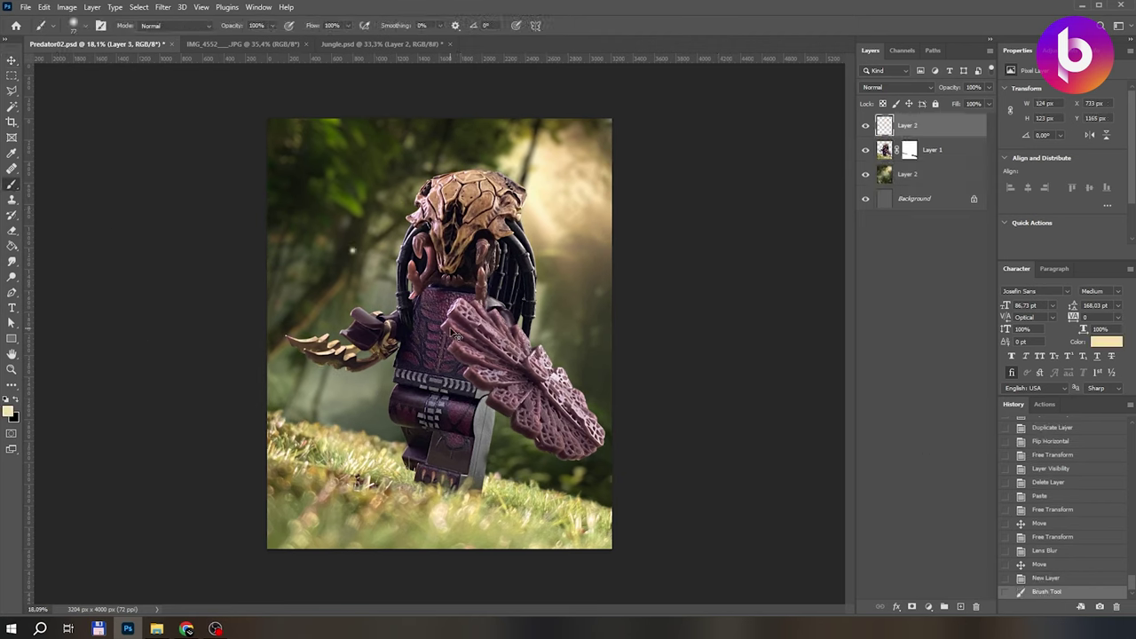
{"action": "key", "text": "ctrl+t"}
{"action": "left_click_drag", "start_coordinate": [355, 253], "coordinate": [681, 358]}
{"action": "key", "text": "Return"}
Set the glow layer to Screen, move it over the sunlight at the image's upper right, and lower its opacity to 35%.
{"action": "left_click", "coordinate": [897, 87]}
{"action": "left_click", "coordinate": [897, 208]}
{"action": "key", "text": "v"}
{"action": "left_click_drag", "start_coordinate": [533, 266], "coordinate": [581, 226]}
{"action": "left_click_drag", "start_coordinate": [960, 92], "coordinate": [753, 211]}
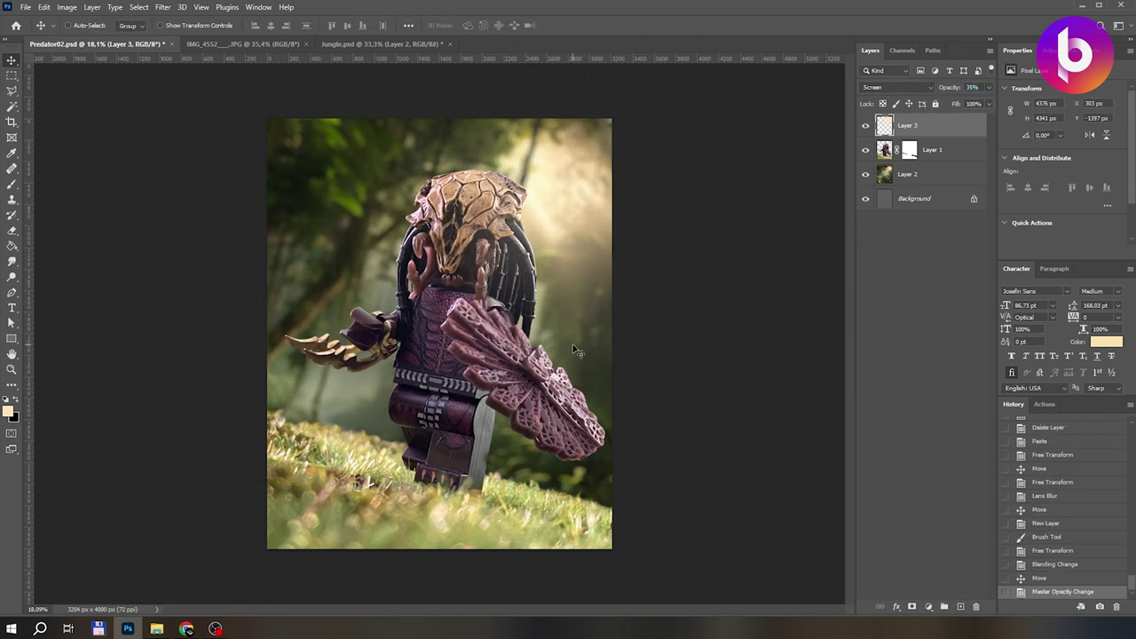
Scale the blurred jungle layer down slightly and nudge it left so its light sits behind the figure.
{"action": "left_click", "coordinate": [940, 174]}
{"action": "key", "text": "ctrl+t"}
{"action": "key", "text": "ctrl+0"}
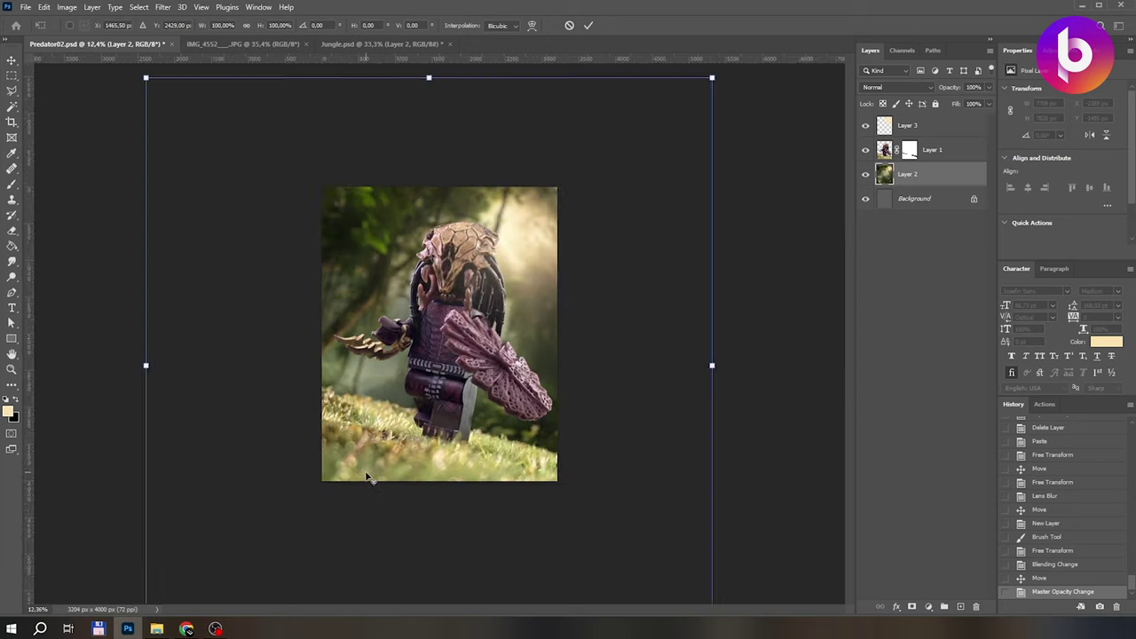
{"action": "scroll", "coordinate": [275, 509], "scroll_direction": "down", "scroll_amount": 3}
{"action": "left_click_drag", "start_coordinate": [238, 545], "coordinate": [244, 538]}
{"action": "key", "text": "Return"}
{"action": "key", "text": "ctrl+0"}
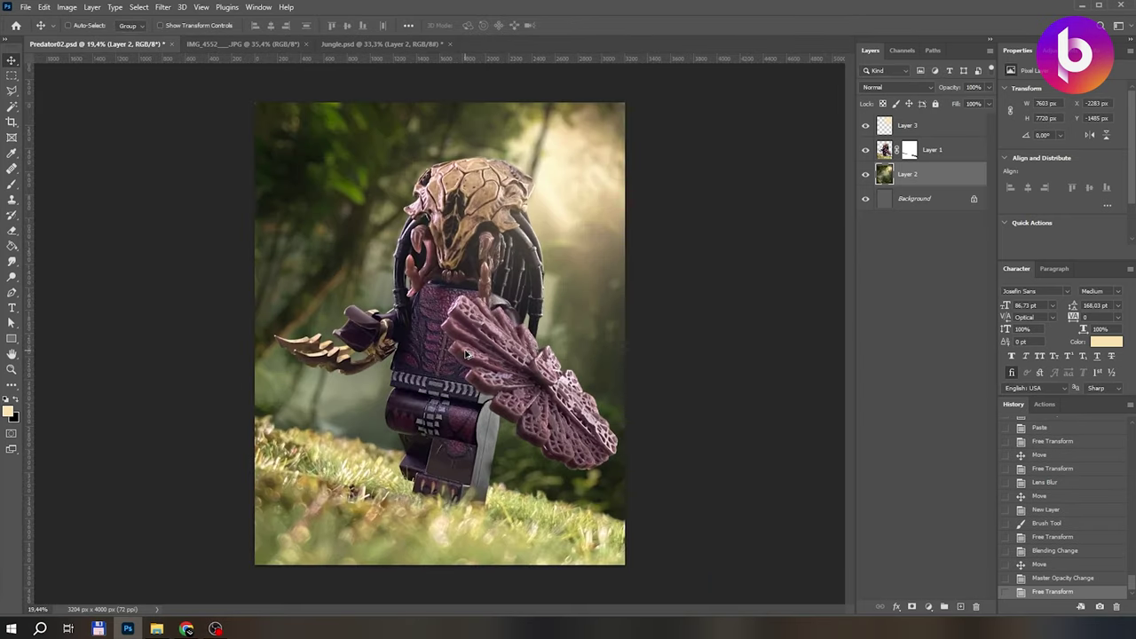
{"action": "left_click_drag", "start_coordinate": [552, 339], "coordinate": [550, 338]}
Add a new layer between the jungle and figure layers and paint yellowish haze behind the left grass with a large 12% opacity brush.
{"action": "scroll", "coordinate": [246, 435], "scroll_direction": "up", "scroll_amount": 5}
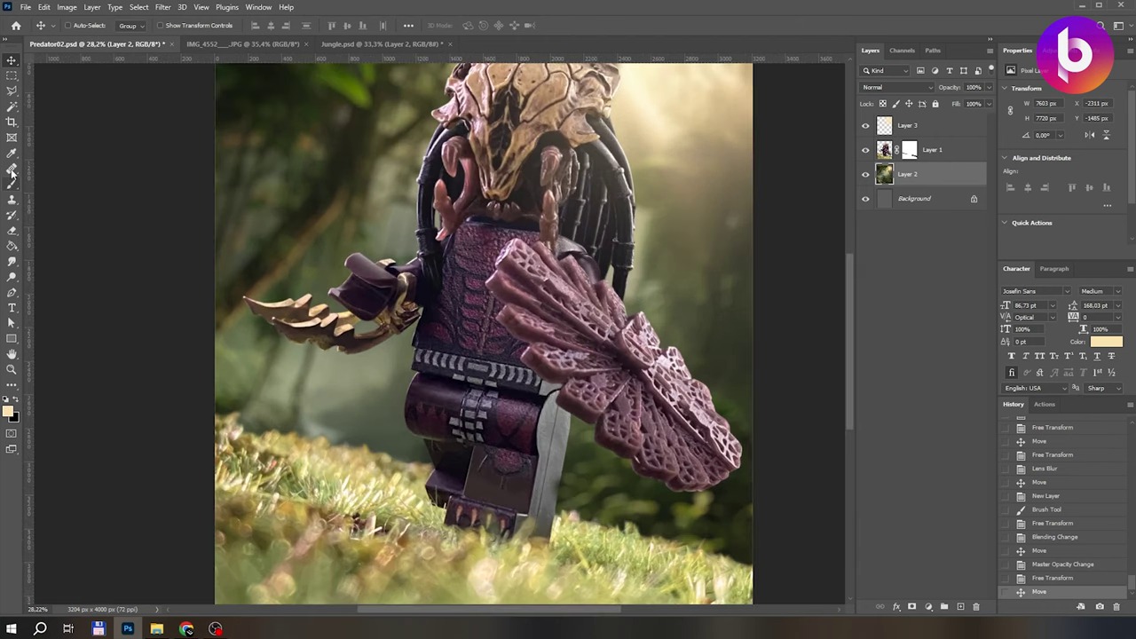
{"action": "scroll", "coordinate": [246, 435], "scroll_direction": "down", "scroll_amount": 3}
{"action": "key", "text": "ctrl+shift+alt+n"}
{"action": "key", "text": "b"}
{"action": "key", "text": "bracketright"}
{"action": "key", "text": "bracketright"}
{"action": "key", "text": "bracketright"}
{"action": "key", "text": "bracketright"}
{"action": "key", "text": "bracketright"}
{"action": "key", "text": "bracketright"}
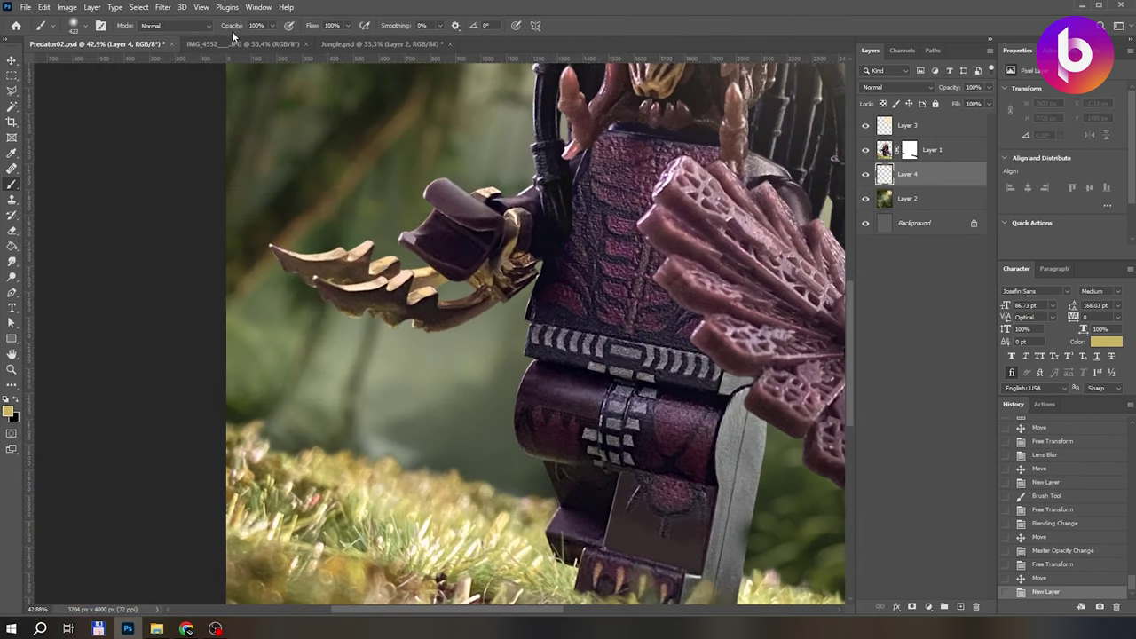
{"action": "mouse_move", "coordinate": [283, 394]}
{"action": "left_mouse_down"}
{"action": "mouse_move", "coordinate": [329, 444]}
{"action": "mouse_move", "coordinate": [228, 451]}
{"action": "mouse_move", "coordinate": [513, 504]}
{"action": "left_mouse_up"}
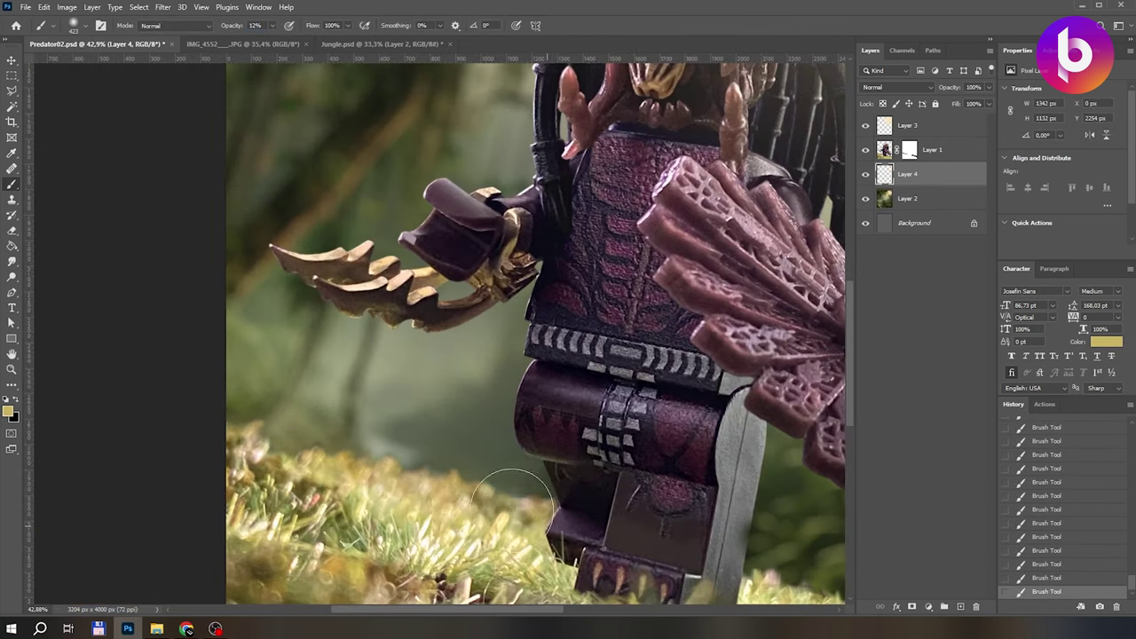
Go over the grass edge on both sides of the figure on Layer 1's mask with a soft 147 px brush at 100% opacity.
{"action": "key", "text": "alt+bracketright"}
{"action": "scroll", "coordinate": [356, 491], "scroll_direction": "up", "scroll_amount": 4}
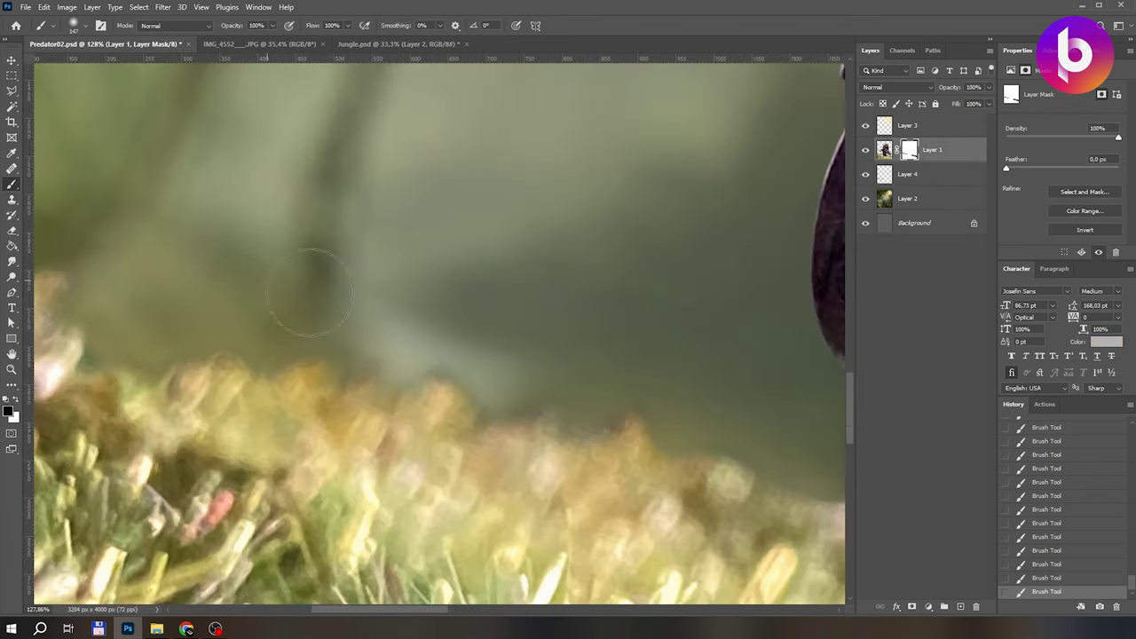
{"action": "scroll", "coordinate": [407, 331], "scroll_direction": "left", "scroll_amount": 5}
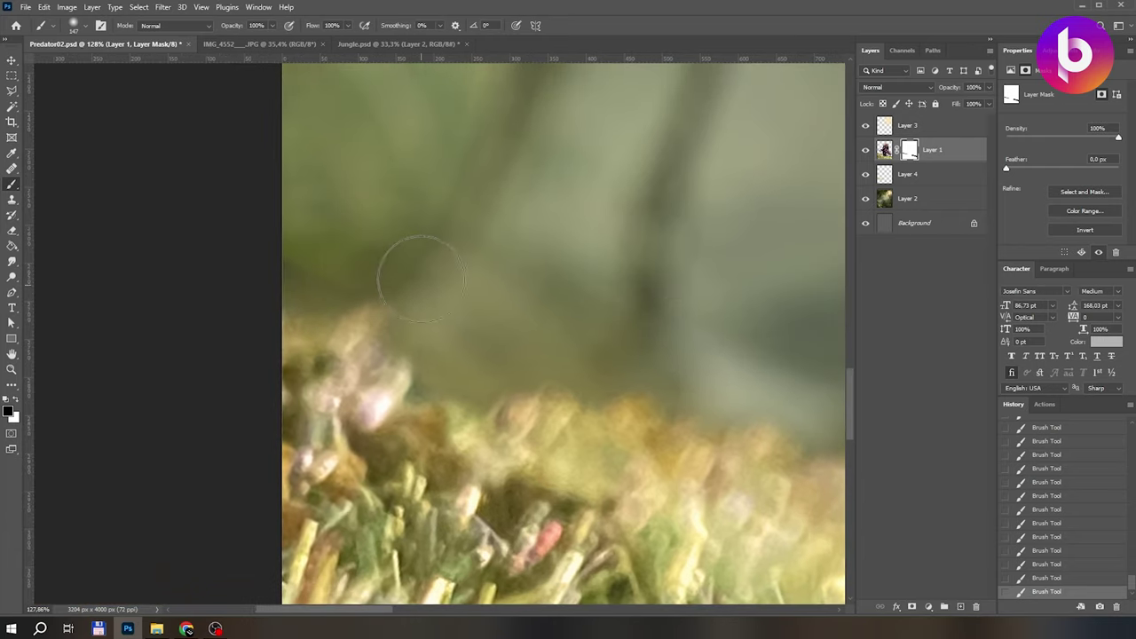
{"action": "scroll", "coordinate": [368, 266], "scroll_direction": "right", "scroll_amount": 10}
{"action": "scroll", "coordinate": [355, 274], "scroll_direction": "right", "scroll_amount": 8}
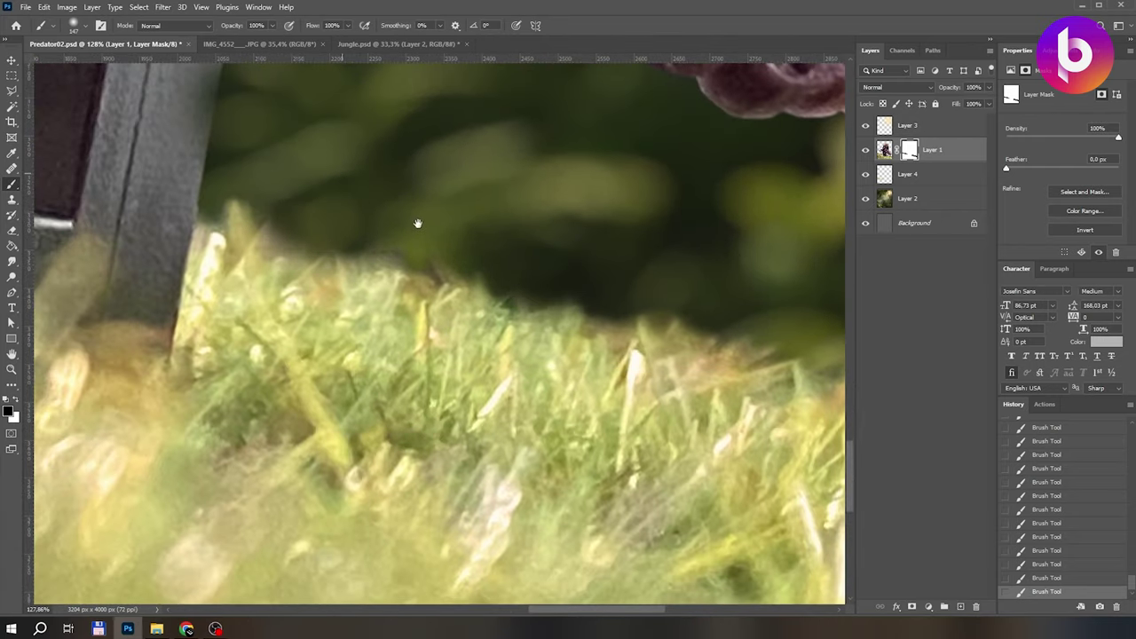
{"action": "scroll", "coordinate": [417, 223], "scroll_direction": "up", "scroll_amount": 3}
{"action": "scroll", "coordinate": [416, 223], "scroll_direction": "left", "scroll_amount": 3}
{"action": "scroll", "coordinate": [591, 236], "scroll_direction": "down", "scroll_amount": 5}
{"action": "scroll", "coordinate": [591, 325], "scroll_direction": "right", "scroll_amount": 5}
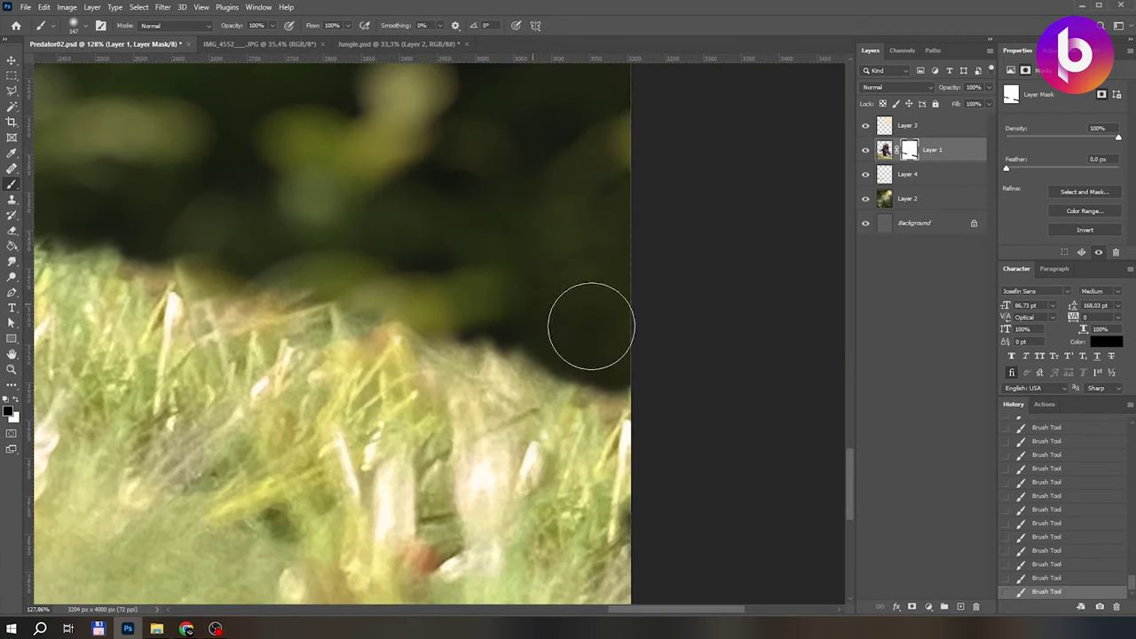
{"action": "scroll", "coordinate": [473, 374], "scroll_direction": "down", "scroll_amount": 3}
{"action": "scroll", "coordinate": [473, 374], "scroll_direction": "down", "scroll_amount": 4}
{"action": "key", "text": "l"}
{"action": "left_click_drag", "start_coordinate": [890, 160], "coordinate": [960, 606]}
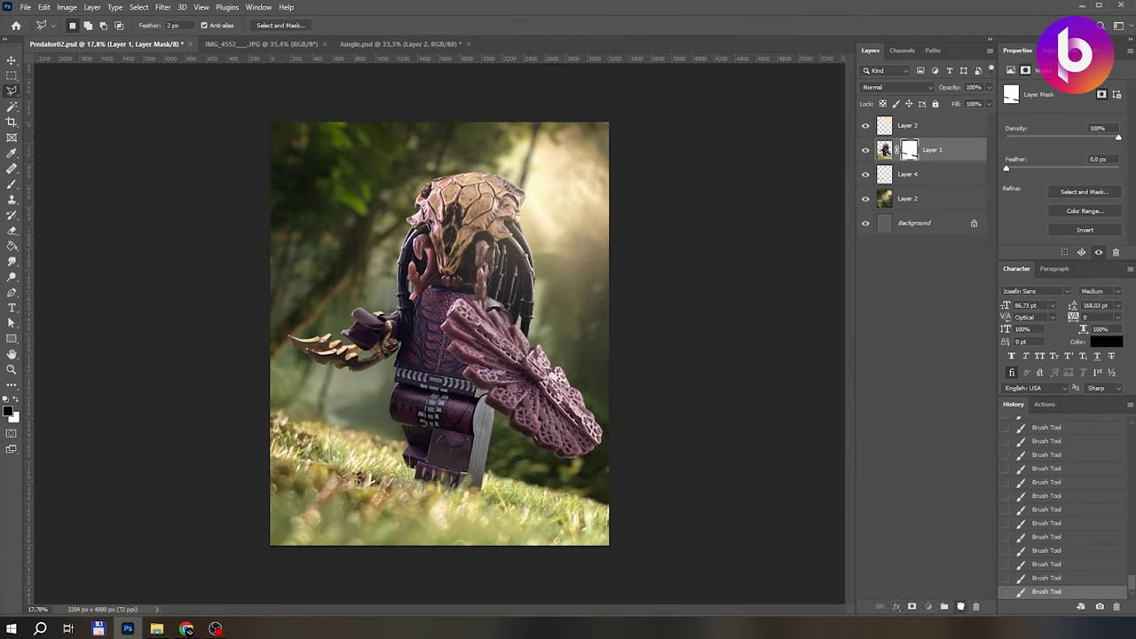
{"action": "scroll", "coordinate": [410, 485], "scroll_direction": "up", "scroll_amount": 6}
{"action": "key", "text": "Delete"}
Outline the figure along its feet and the grass line with the Polygonal Lasso, and copy it from Layer 1 to a new layer.
{"action": "scroll", "coordinate": [400, 224], "scroll_direction": "up", "scroll_amount": 2}
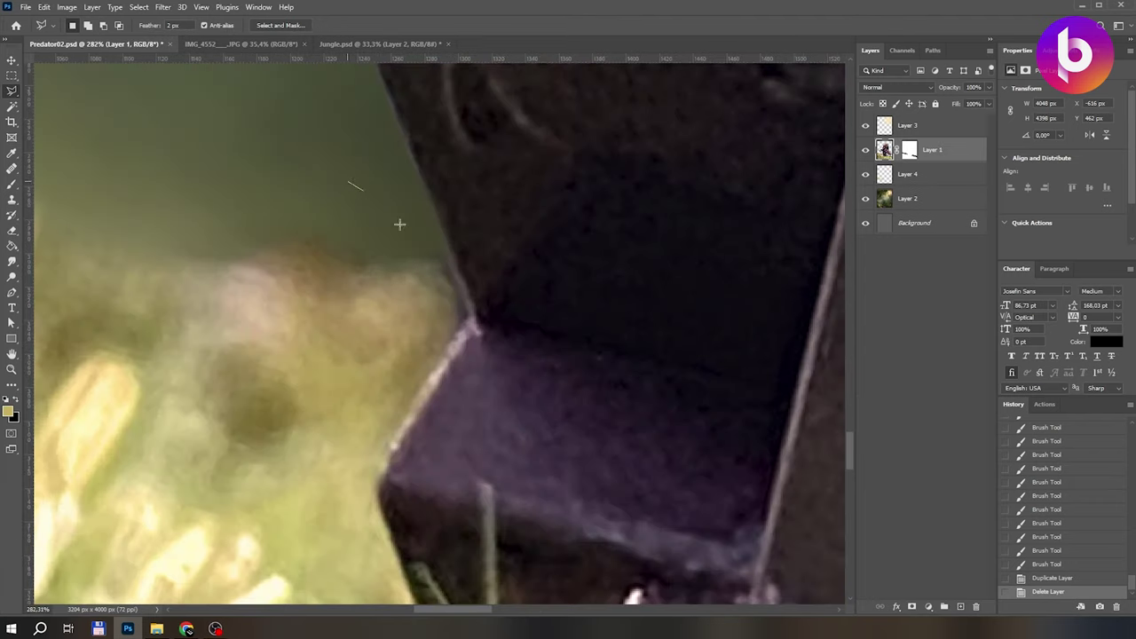
{"action": "left_click", "coordinate": [382, 482]}
{"action": "scroll", "coordinate": [382, 482], "scroll_direction": "down", "scroll_amount": 5}
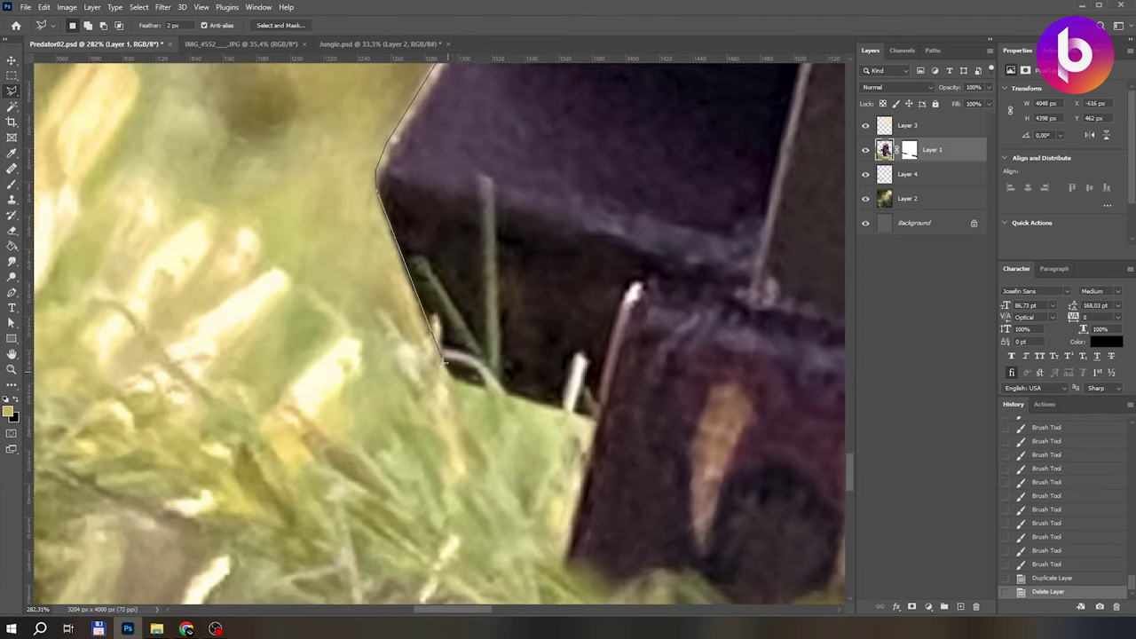
{"action": "scroll", "coordinate": [559, 565], "scroll_direction": "down", "scroll_amount": 5}
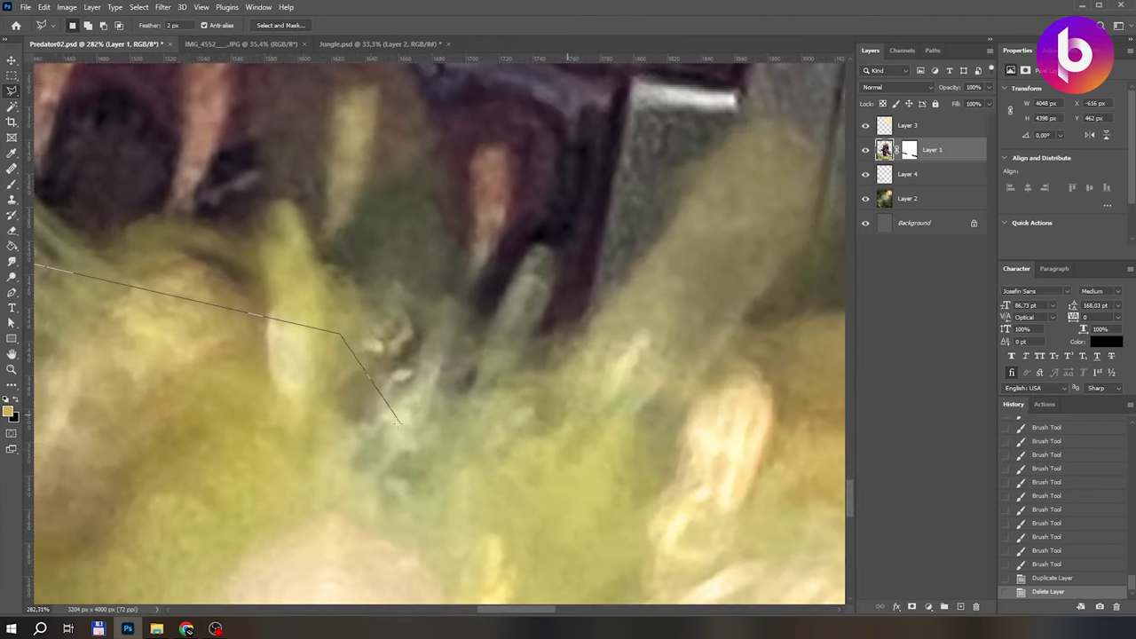
{"action": "scroll", "coordinate": [405, 405], "scroll_direction": "right", "scroll_amount": 6}
{"action": "left_click", "coordinate": [291, 545]}
{"action": "scroll", "coordinate": [432, 553], "scroll_direction": "down", "scroll_amount": 2}
{"action": "left_click", "coordinate": [568, 499]}
{"action": "scroll", "coordinate": [598, 464], "scroll_direction": "down", "scroll_amount": 7}
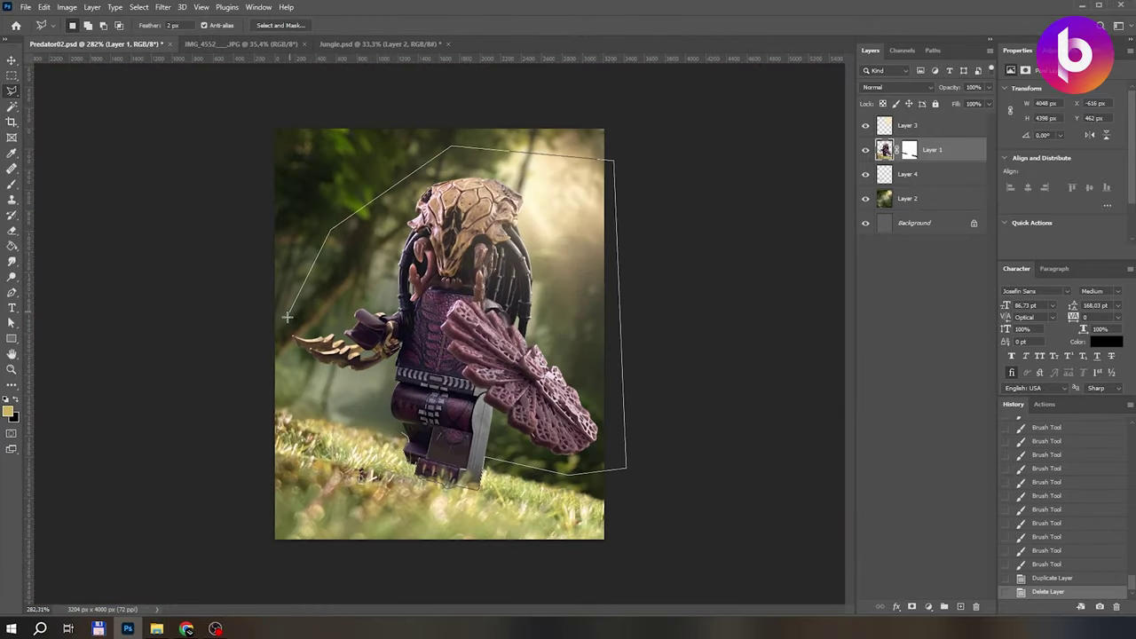
{"action": "left_click", "coordinate": [287, 316]}
{"action": "key", "text": "ctrl+j"}
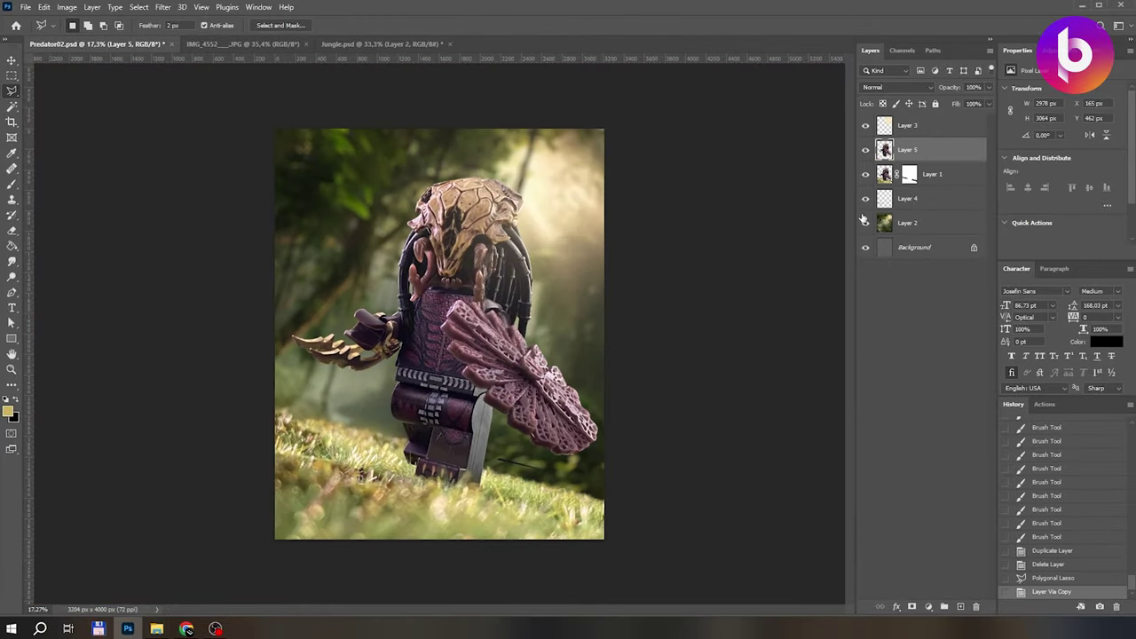
Lasso the figure and background above the grass on Layer 1's mask and fill the area with black.
{"action": "left_click", "coordinate": [866, 175]}
{"action": "key", "text": "ctrl+plus"}
{"action": "left_click", "coordinate": [865, 175]}
{"action": "left_click", "coordinate": [909, 174]}
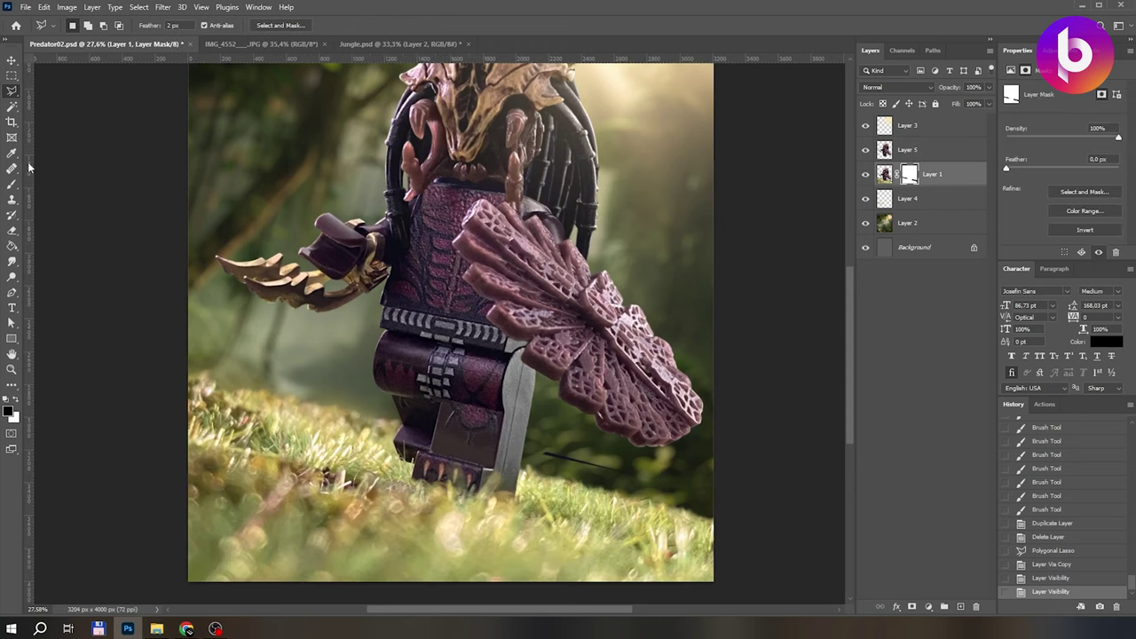
{"action": "scroll", "coordinate": [345, 284], "scroll_direction": "up", "scroll_amount": 3}
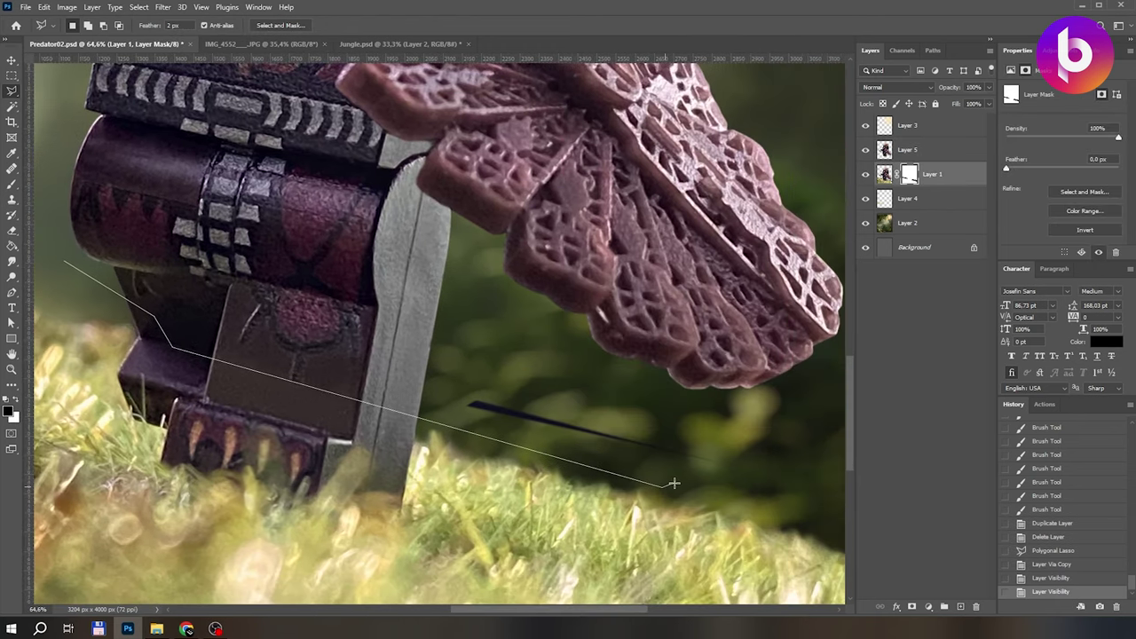
{"action": "scroll", "coordinate": [789, 462], "scroll_direction": "down", "scroll_amount": 2}
{"action": "left_click", "coordinate": [789, 463]}
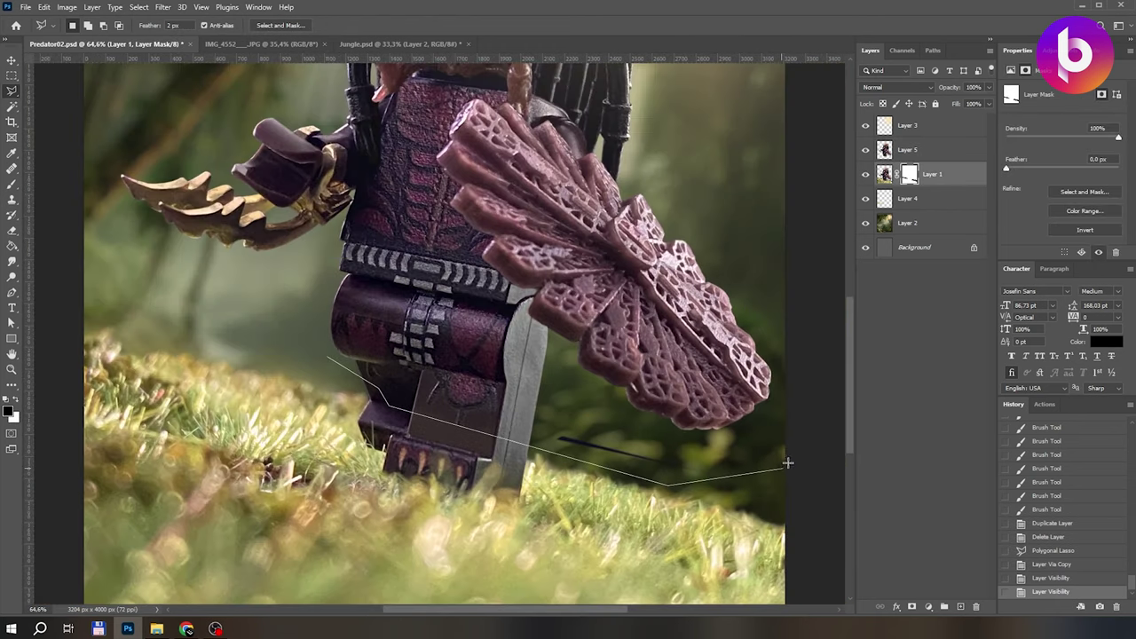
{"action": "scroll", "coordinate": [764, 444], "scroll_direction": "down", "scroll_amount": 1}
{"action": "left_click", "coordinate": [774, 279]}
{"action": "left_click", "coordinate": [672, 76]}
{"action": "left_click", "coordinate": [182, 67]}
{"action": "left_click", "coordinate": [44, 373]}
{"action": "left_click", "coordinate": [329, 480]}
{"action": "key", "text": "alt+BackSpace"}
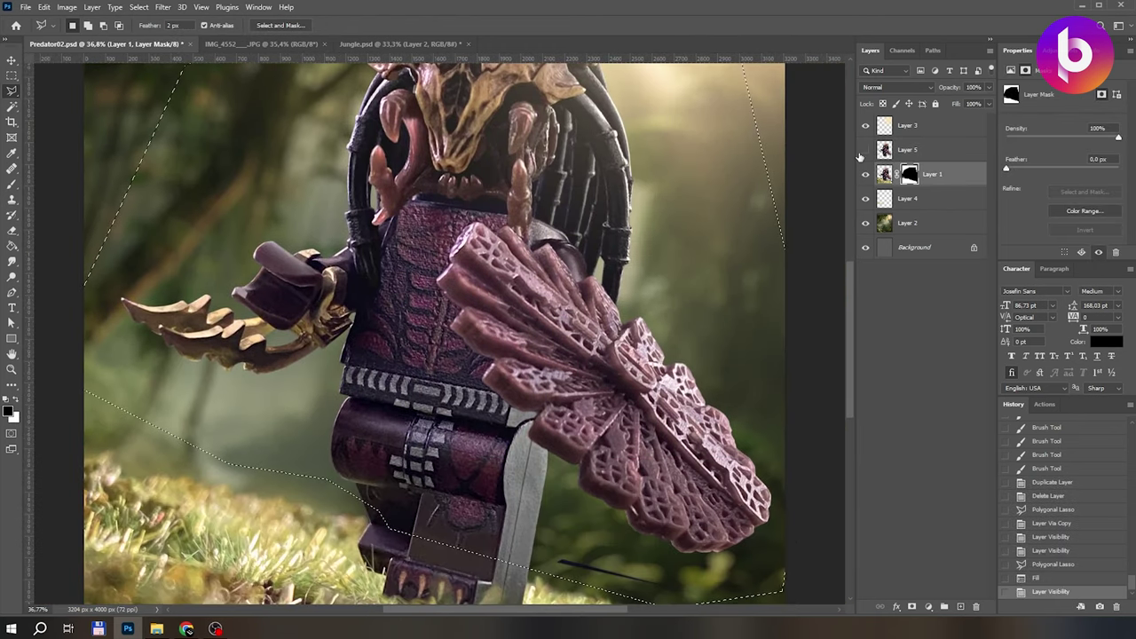
Hide Layer 5, deselect, and clone grass over the edges of the foot on Layer 1 with a small Clone Stamp at 100% opacity.
{"action": "left_click", "coordinate": [866, 150]}
{"action": "key", "text": "ctrl+d"}
{"action": "scroll", "coordinate": [506, 541], "scroll_direction": "up", "scroll_amount": 2}
{"action": "key", "text": "b"}
{"action": "scroll", "coordinate": [357, 233], "scroll_direction": "up", "scroll_amount": 3}
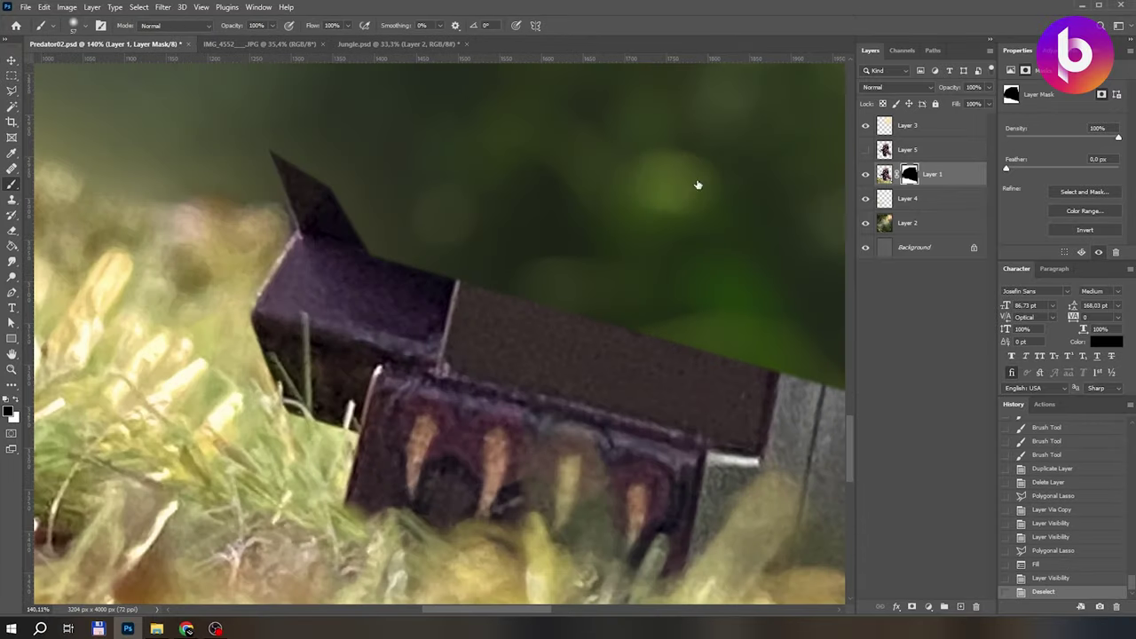
{"action": "key", "text": "ctrl+2"}
{"action": "key", "text": "s"}
{"action": "mouse_move", "coordinate": [254, 261]}
{"action": "left_mouse_down"}
{"action": "mouse_move", "coordinate": [307, 252]}
{"action": "mouse_move", "coordinate": [245, 282]}
{"action": "mouse_move", "coordinate": [293, 309]}
{"action": "mouse_move", "coordinate": [257, 324]}
{"action": "mouse_move", "coordinate": [293, 355]}
{"action": "left_mouse_up"}
{"action": "left_click_drag", "start_coordinate": [262, 302], "coordinate": [284, 351]}
{"action": "mouse_move", "coordinate": [271, 319]}
{"action": "left_mouse_down"}
{"action": "mouse_move", "coordinate": [278, 375]}
{"action": "mouse_move", "coordinate": [302, 391]}
{"action": "left_mouse_up"}
{"action": "right_click", "coordinate": [324, 436], "text": "alt"}
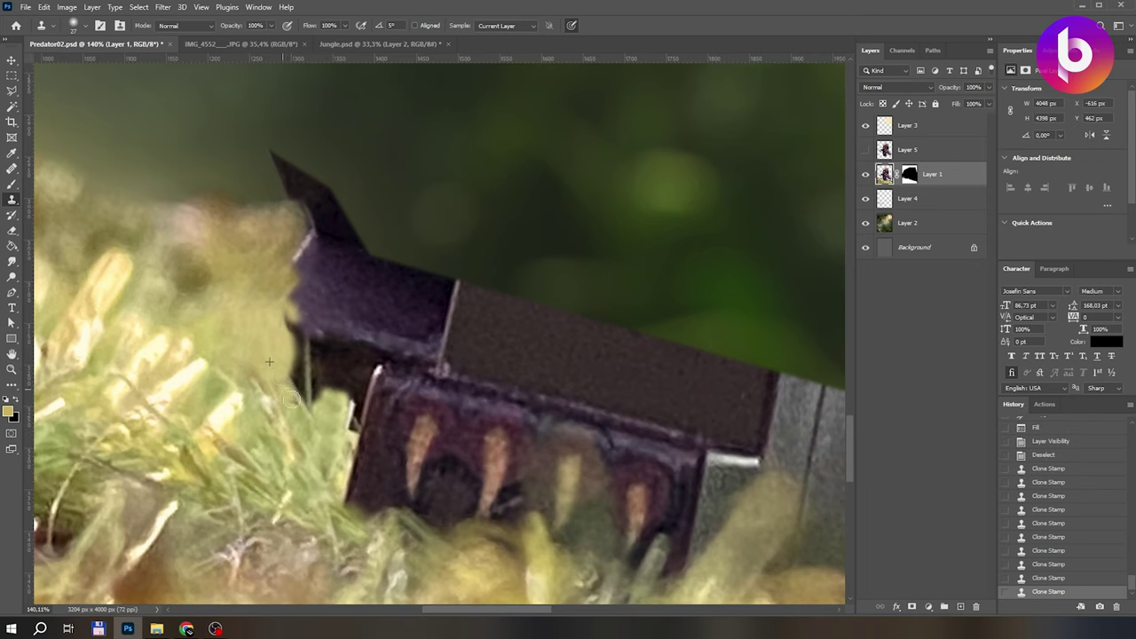
{"action": "left_click", "coordinate": [269, 361]}
{"action": "mouse_move", "coordinate": [342, 463]}
{"action": "left_mouse_down"}
{"action": "mouse_move", "coordinate": [273, 325]}
{"action": "mouse_move", "coordinate": [282, 296]}
{"action": "left_mouse_up"}
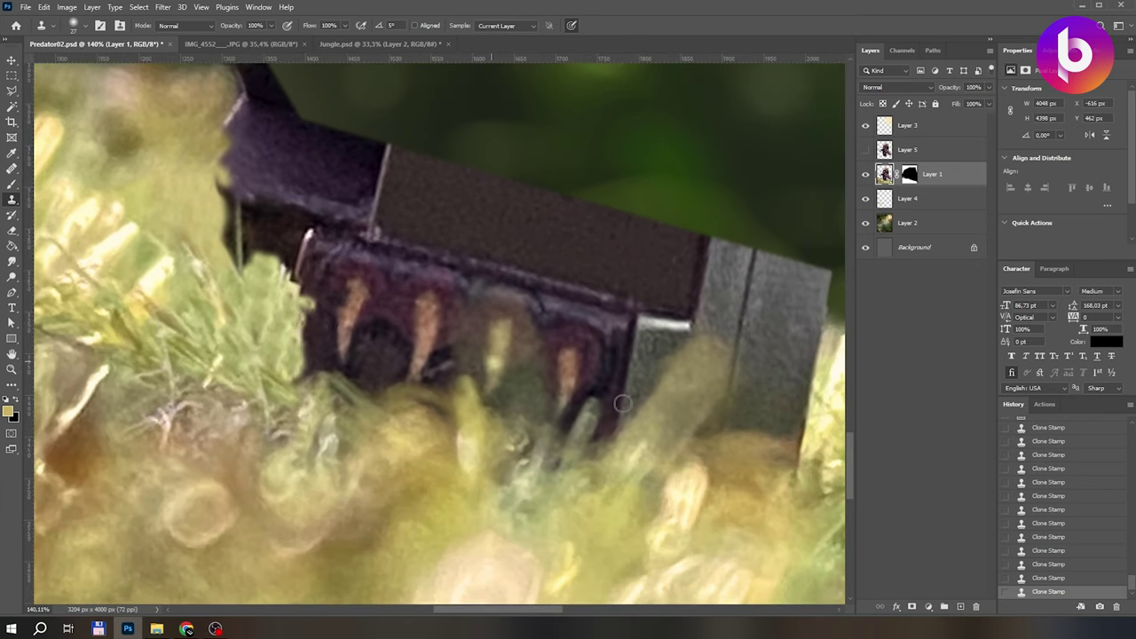
{"action": "mouse_move", "coordinate": [804, 388]}
{"action": "left_mouse_down"}
{"action": "mouse_move", "coordinate": [528, 328]}
{"action": "mouse_move", "coordinate": [513, 391]}
{"action": "left_mouse_up"}
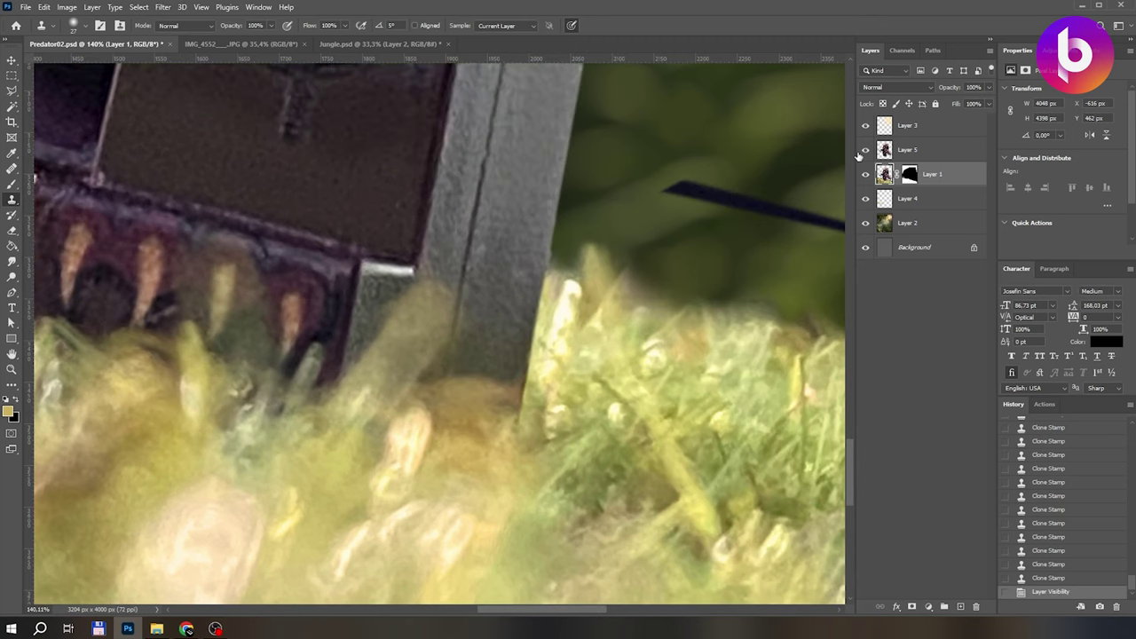
Erase the stray dark streak above the right grass, and paint faint green haze behind the grass on Layer 4 at 9% opacity.
{"action": "scroll", "coordinate": [340, 323], "scroll_direction": "down", "scroll_amount": 3}
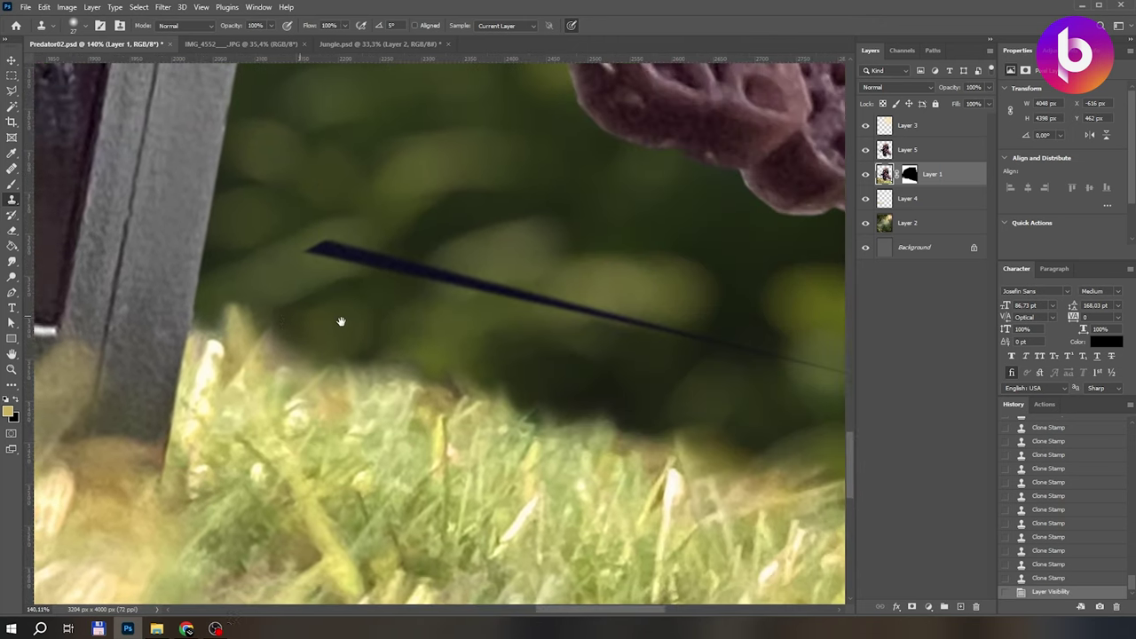
{"action": "key", "text": "e"}
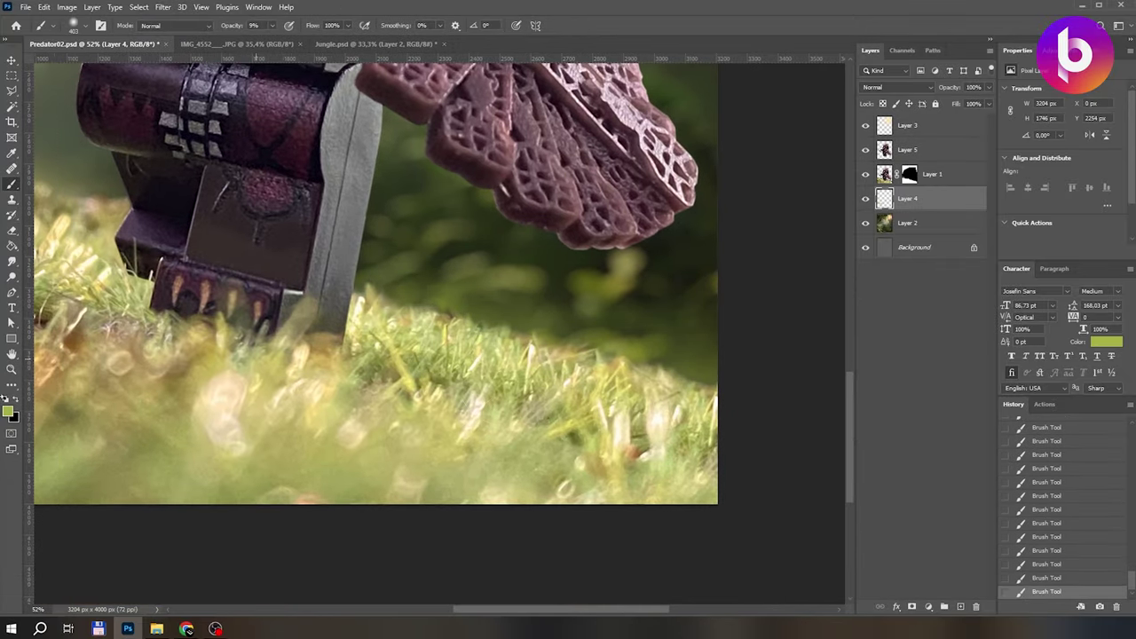
{"action": "left_click", "coordinate": [9, 411]}
{"action": "left_click", "coordinate": [1066, 254]}
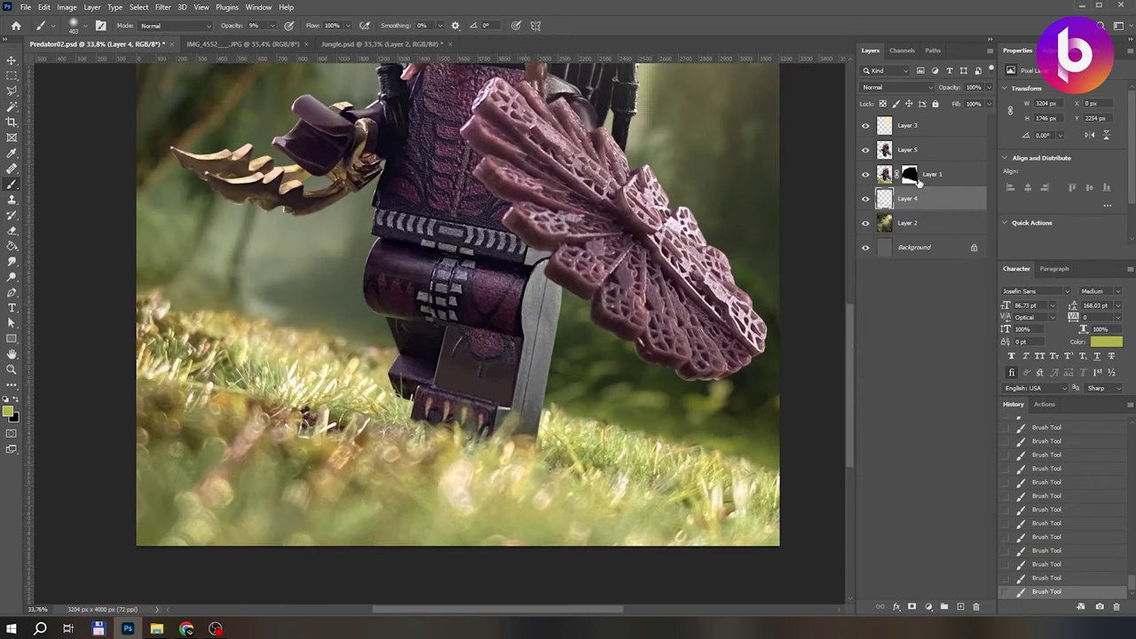
Smudge the grass edge on Layer 1's mask at 30% strength, and raise the black input level of Layer 1 to 24 with Levels.
{"action": "left_click", "coordinate": [909, 174]}
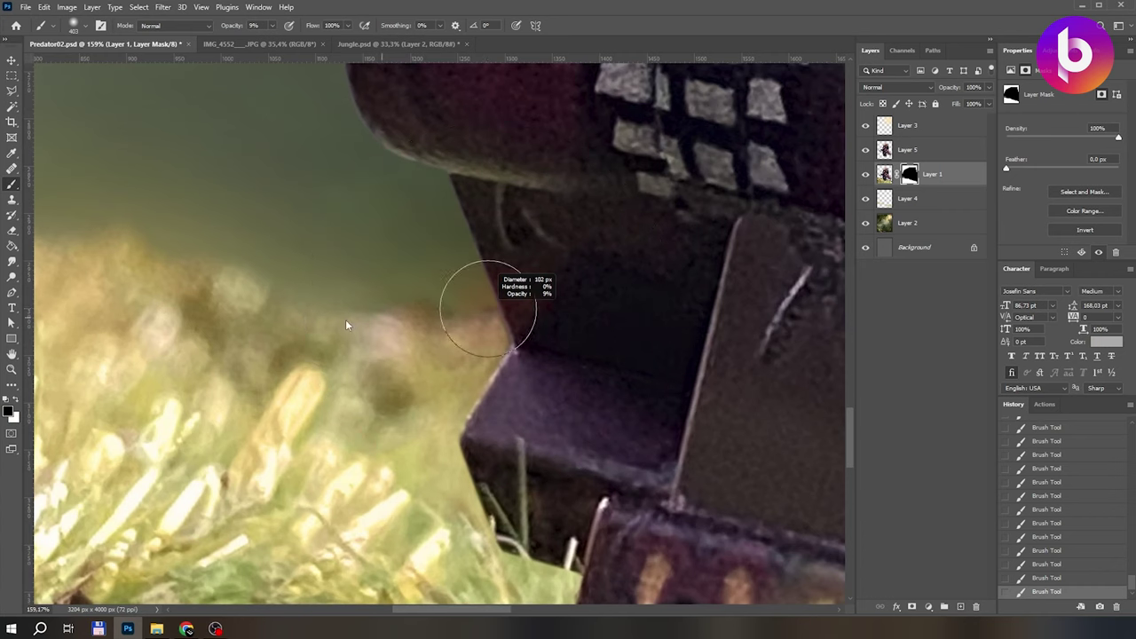
{"action": "mouse_move", "coordinate": [488, 307]}
{"action": "left_mouse_down"}
{"action": "mouse_move", "coordinate": [495, 228]}
{"action": "mouse_move", "coordinate": [413, 241]}
{"action": "left_mouse_up"}
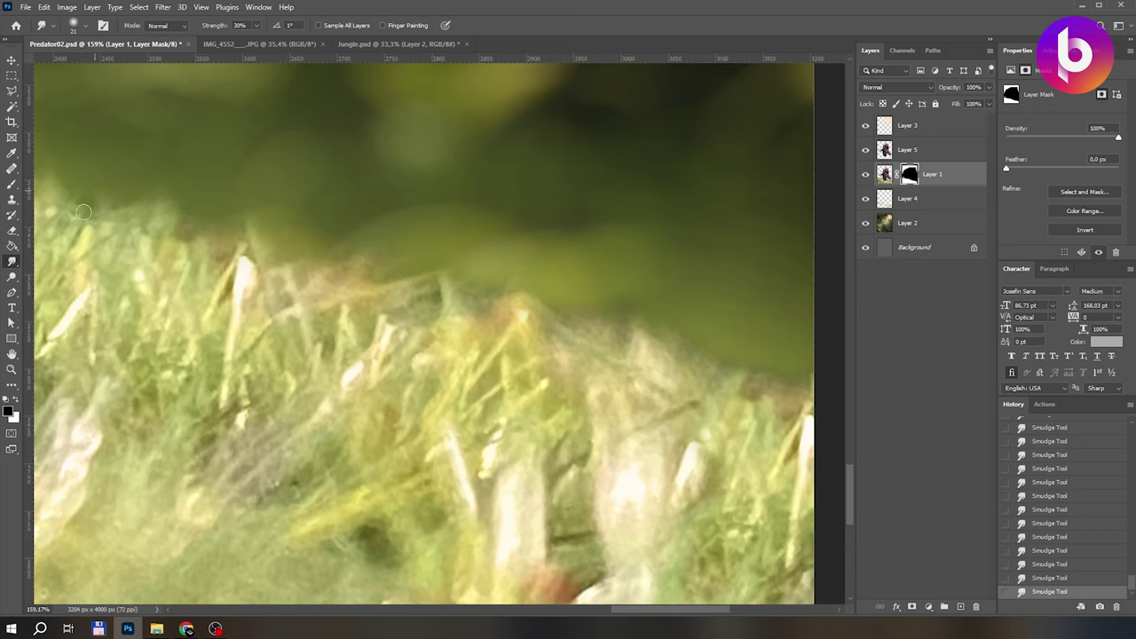
{"action": "scroll", "coordinate": [658, 318], "scroll_direction": "down", "scroll_amount": 3}
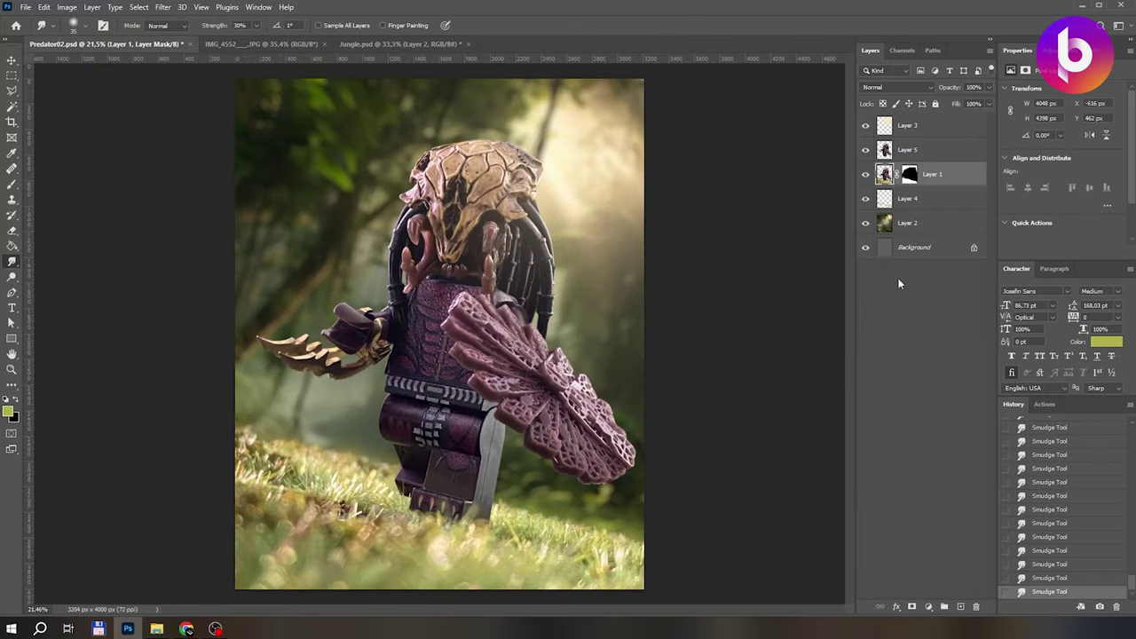
{"action": "key", "text": "ctrl+l"}
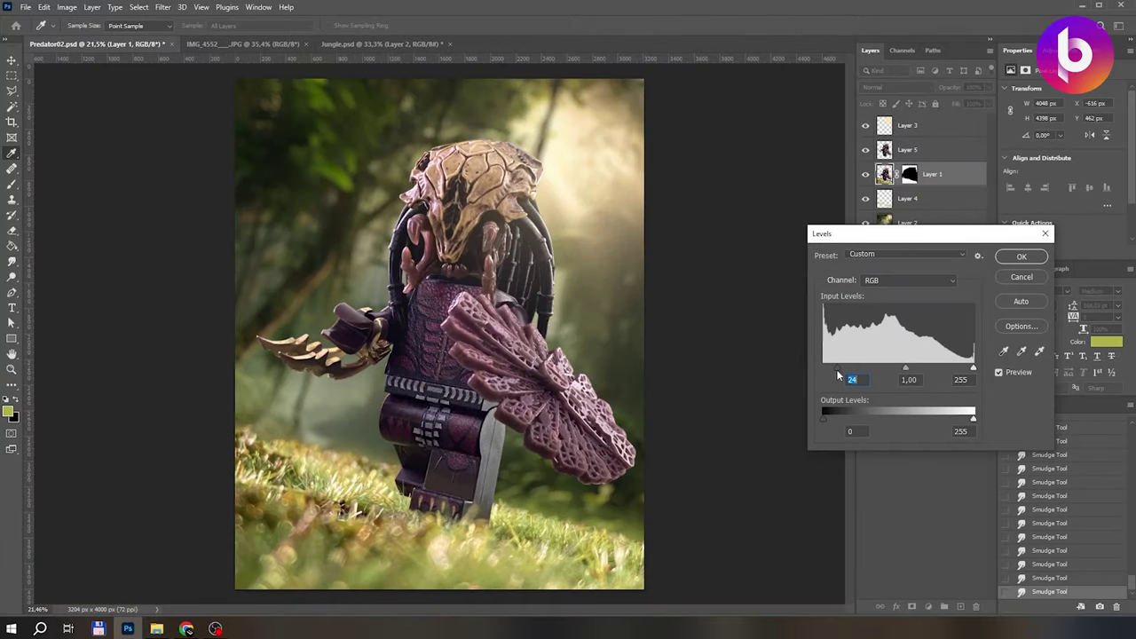
{"action": "left_click", "coordinate": [1021, 257]}
Add a layer above the jungle, fill it with a pale green based on a sampled background colour, and set it to Lighten at 10% opacity.
{"action": "key", "text": "i"}
{"action": "left_click", "coordinate": [9, 409]}
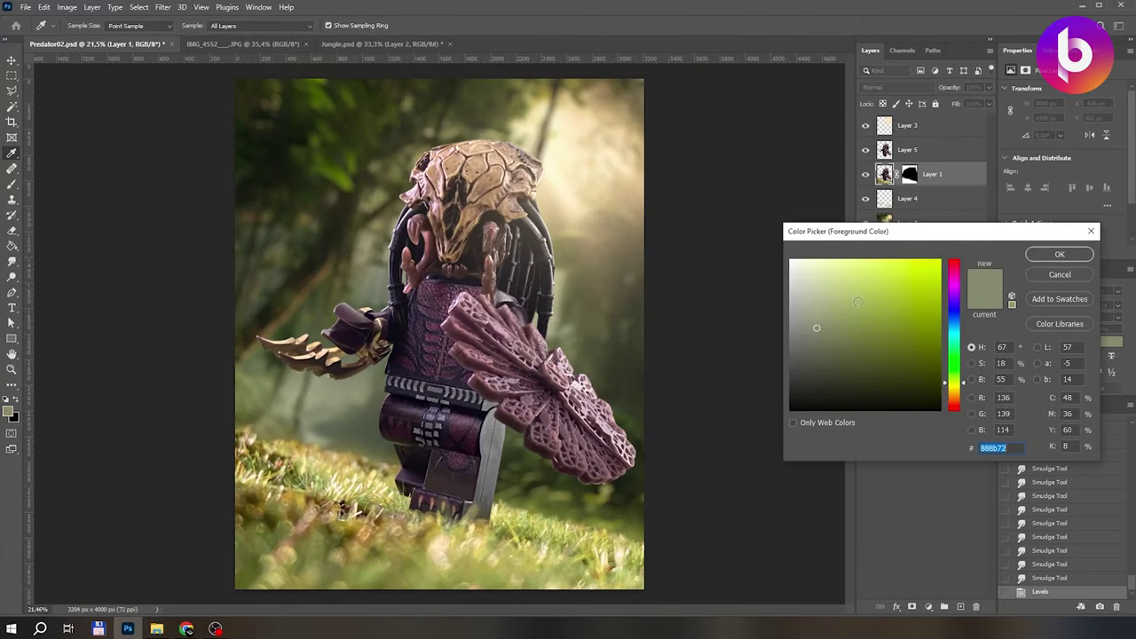
{"action": "left_click", "coordinate": [1059, 255]}
{"action": "left_click", "coordinate": [924, 223]}
{"action": "left_click", "coordinate": [960, 606]}
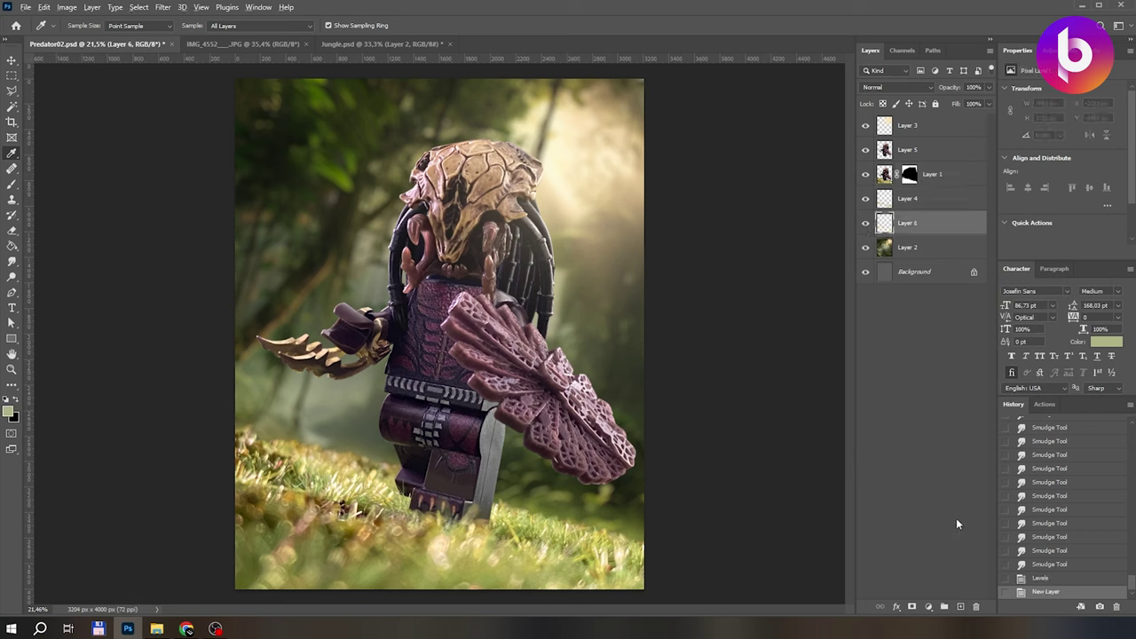
{"action": "key", "text": "alt+BackSpace"}
{"action": "key", "text": "v"}
{"action": "left_click", "coordinate": [896, 87]}
{"action": "left_click", "coordinate": [879, 179]}
{"action": "key", "text": "0"}
{"action": "key", "text": "5"}
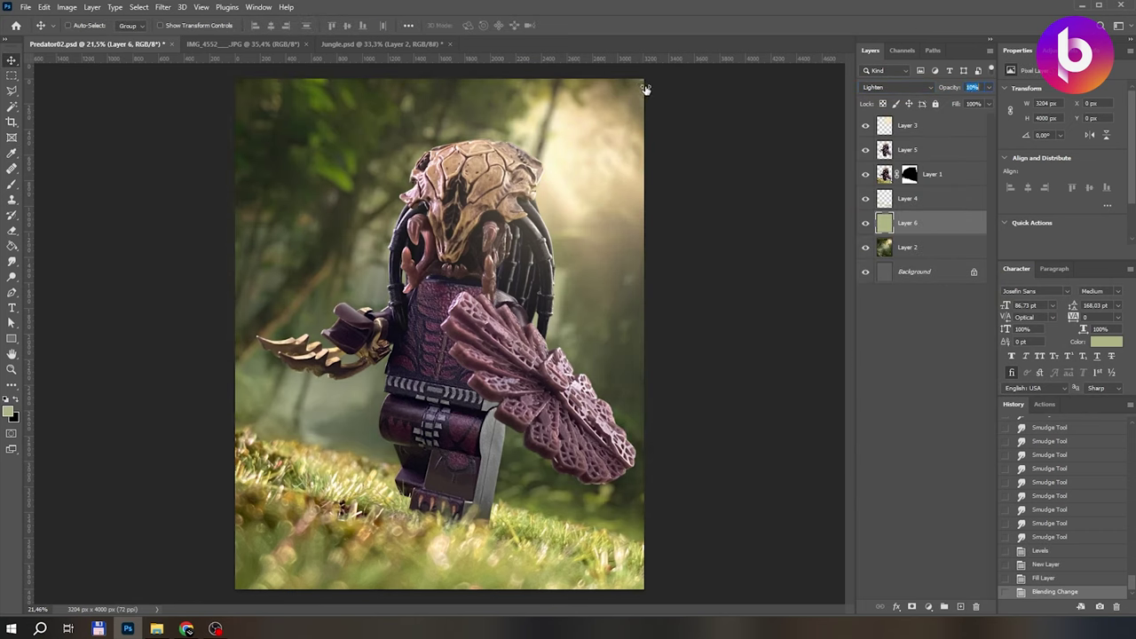
Paint pale green haze behind the grass on Layer 4 with a large soft brush at 8% opacity.
{"action": "key", "text": "b"}
{"action": "left_click", "coordinate": [909, 199]}
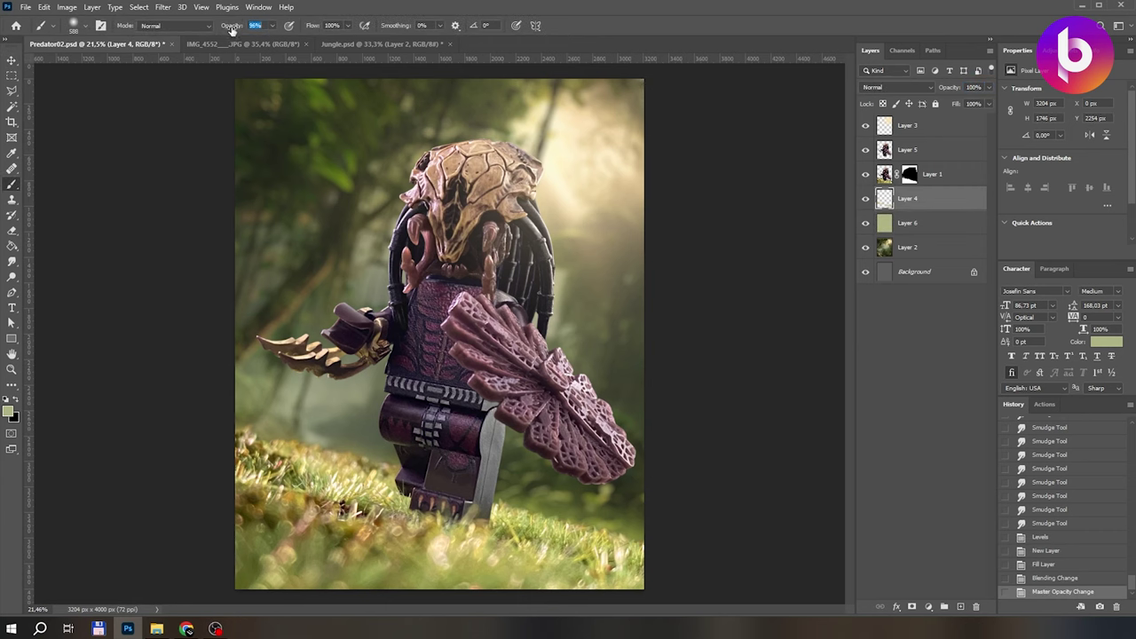
{"action": "mouse_move", "coordinate": [543, 509]}
{"action": "left_mouse_down"}
{"action": "mouse_move", "coordinate": [591, 482]}
{"action": "mouse_move", "coordinate": [588, 552]}
{"action": "left_mouse_up"}
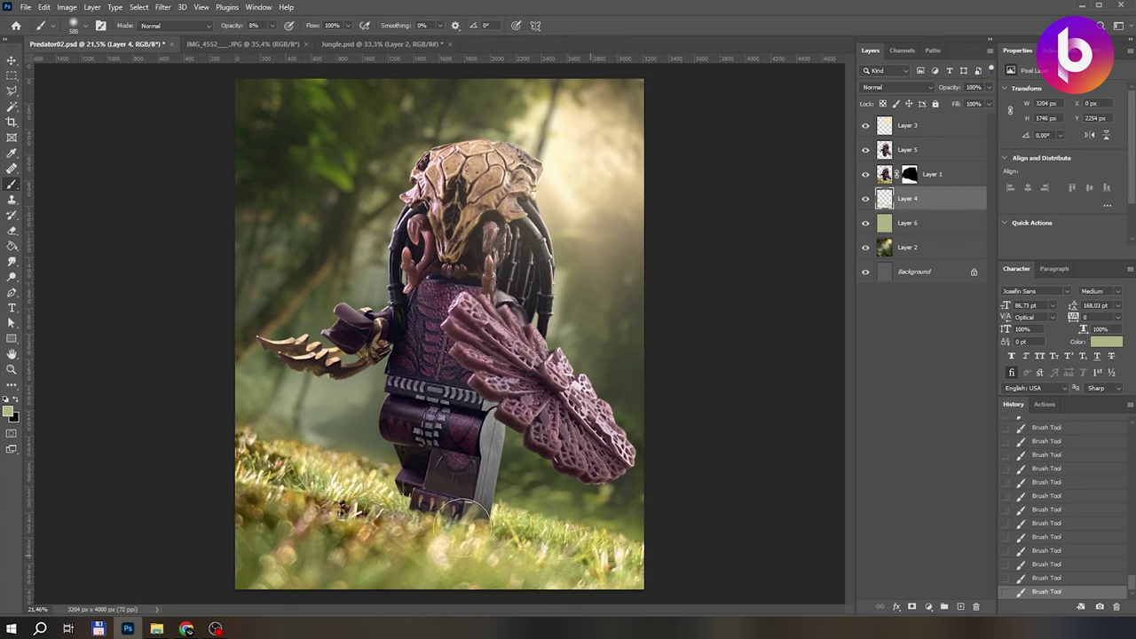
{"action": "key", "text": "i"}
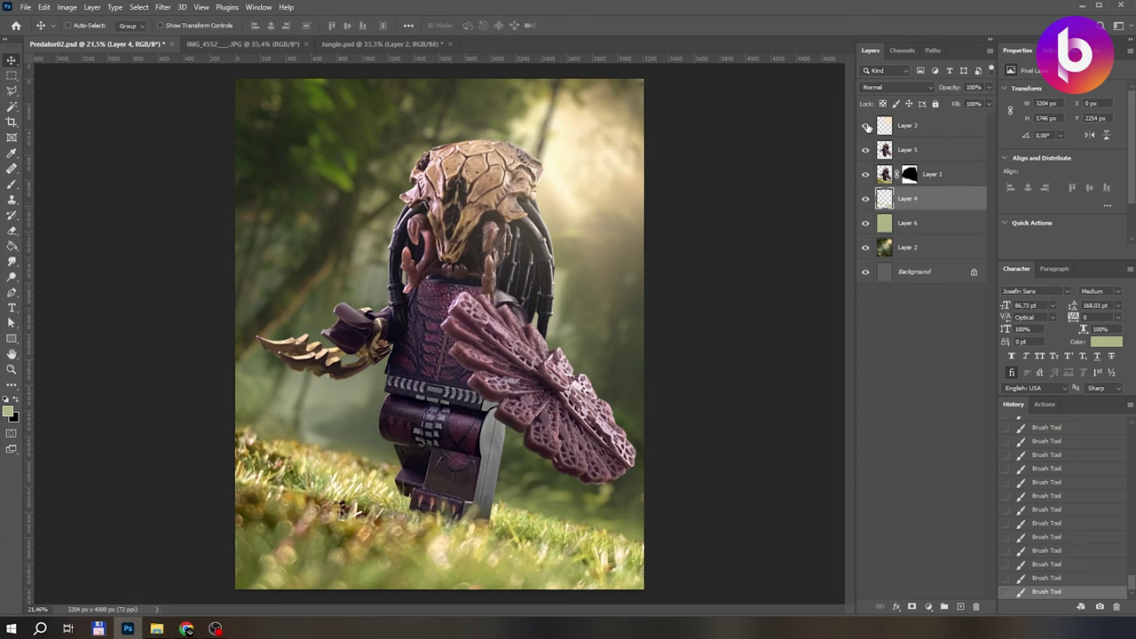
{"action": "left_click", "coordinate": [866, 125]}
{"action": "left_click", "coordinate": [865, 125]}
{"action": "left_click", "coordinate": [923, 125]}
{"action": "key", "text": "ctrl+u"}
{"action": "left_click_drag", "start_coordinate": [854, 294], "coordinate": [891, 298]}
{"action": "left_click", "coordinate": [989, 224]}
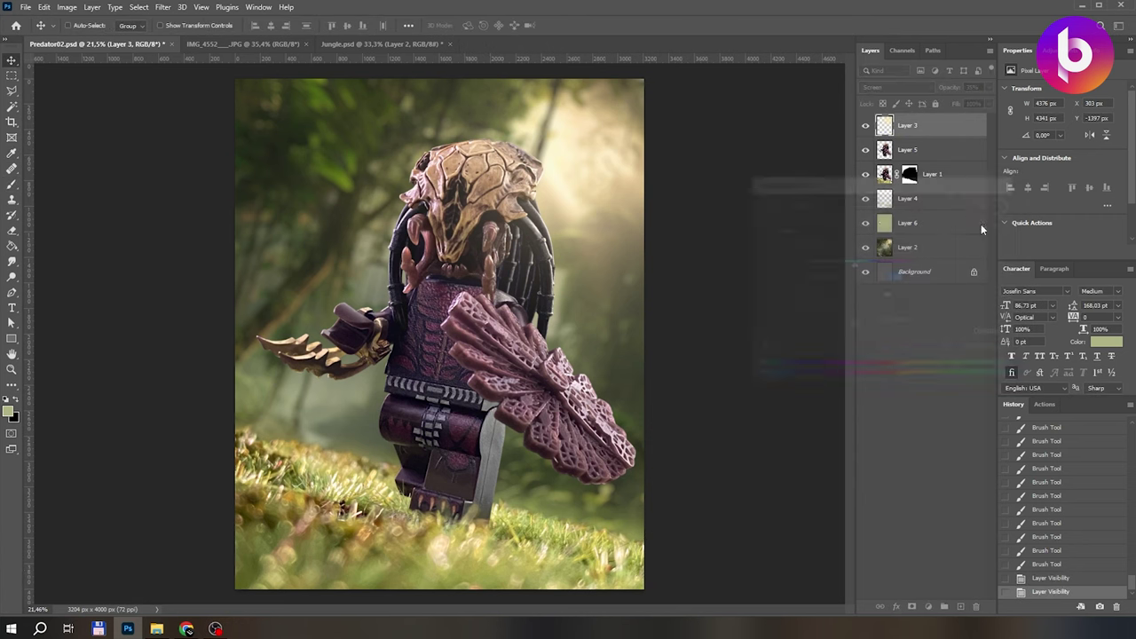
Hide Layer 3, dab a soft pale orange light spot on a new top layer, and scale it up to about 3772 px wide.
{"action": "left_click", "coordinate": [865, 125]}
{"action": "left_click", "coordinate": [517, 208]}
{"action": "left_click", "coordinate": [9, 409]}
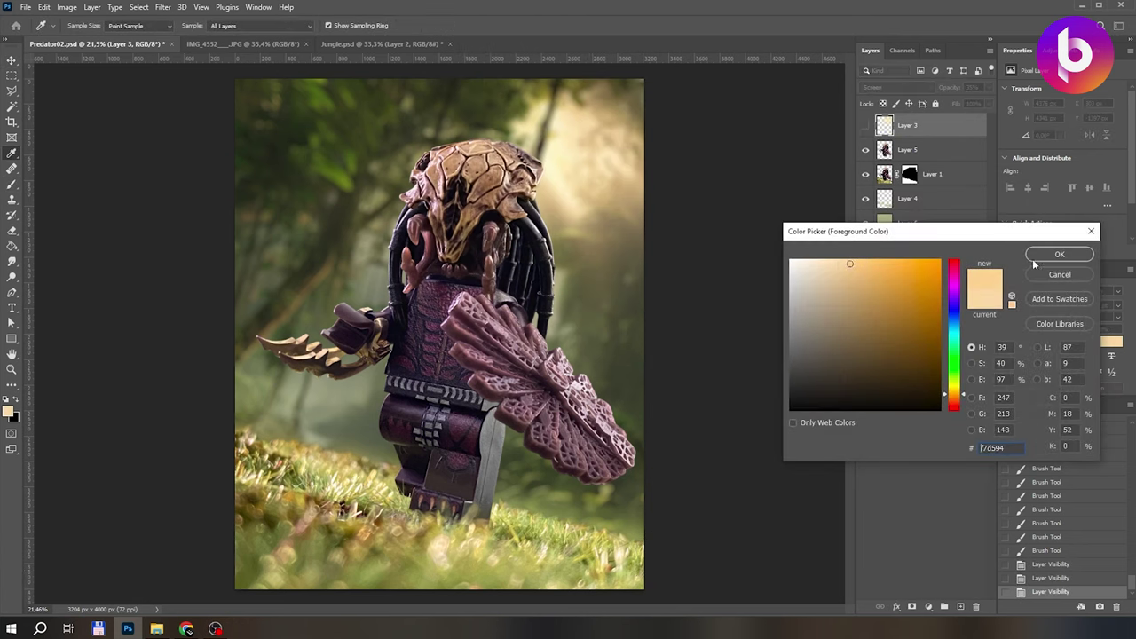
{"action": "key", "text": "Return"}
{"action": "key", "text": "ctrl+shift+alt+n"}
{"action": "key", "text": "b"}
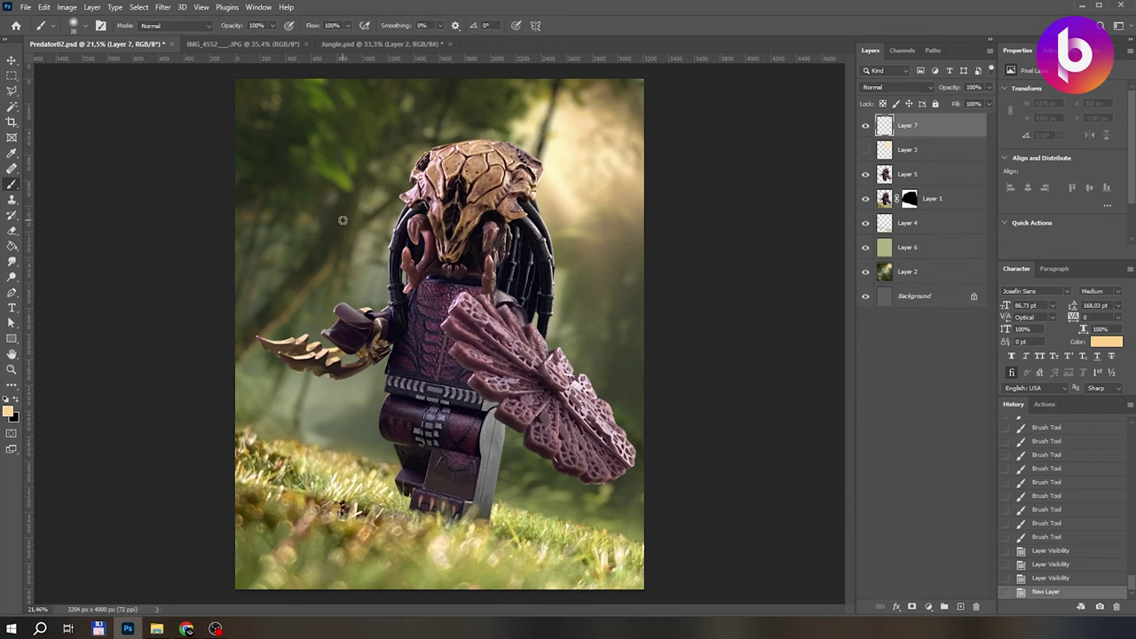
{"action": "left_click", "coordinate": [342, 220]}
{"action": "key", "text": "ctrl+t"}
{"action": "left_click_drag", "start_coordinate": [354, 231], "coordinate": [680, 343]}
{"action": "key", "text": "Return"}
Set Layer 7 to Screen, move its glow over the sunlight at the image's upper right, and lower its opacity to about 35%.
{"action": "key", "text": "v"}
{"action": "left_click", "coordinate": [896, 87]}
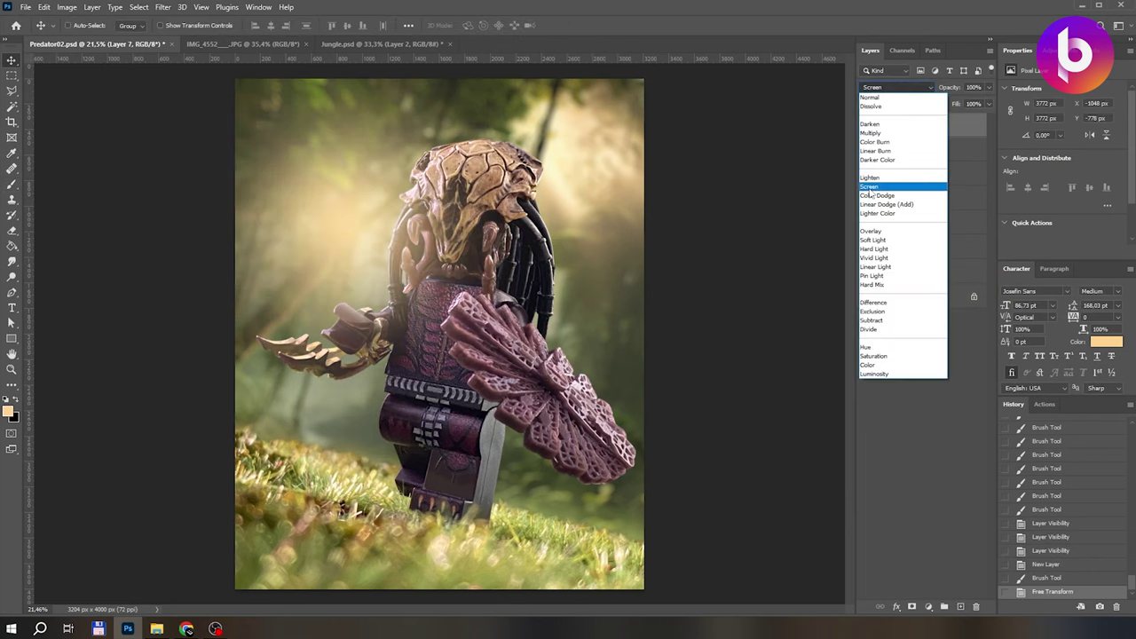
{"action": "left_click", "coordinate": [870, 188]}
{"action": "left_click_drag", "start_coordinate": [293, 293], "coordinate": [546, 177]}
{"action": "key", "text": "3"}
{"action": "key", "text": "4"}
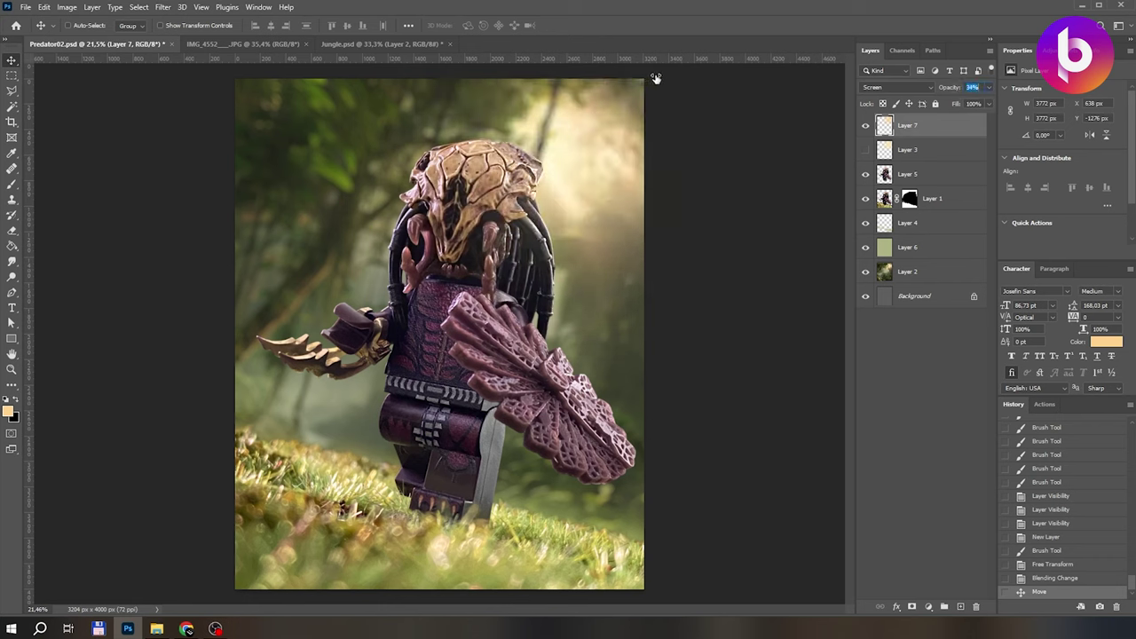
Compare the glow of Layer 7 with that of Layer 3, and scale Layer 7 up to about 120%.
{"action": "left_click", "coordinate": [866, 125]}
{"action": "left_click", "coordinate": [915, 149]}
{"action": "left_click", "coordinate": [866, 149]}
{"action": "left_click", "coordinate": [866, 125]}
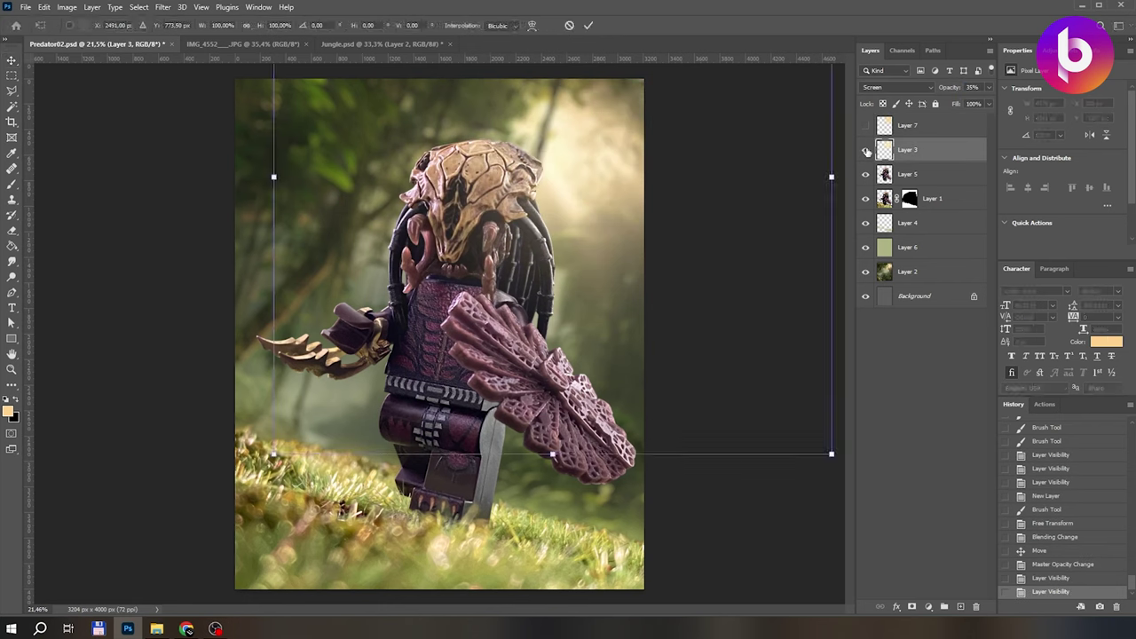
{"action": "left_click", "coordinate": [928, 131]}
{"action": "key", "text": "ctrl+t"}
{"action": "left_click_drag", "start_coordinate": [320, 396], "coordinate": [267, 449]}
{"action": "key", "text": "Return"}
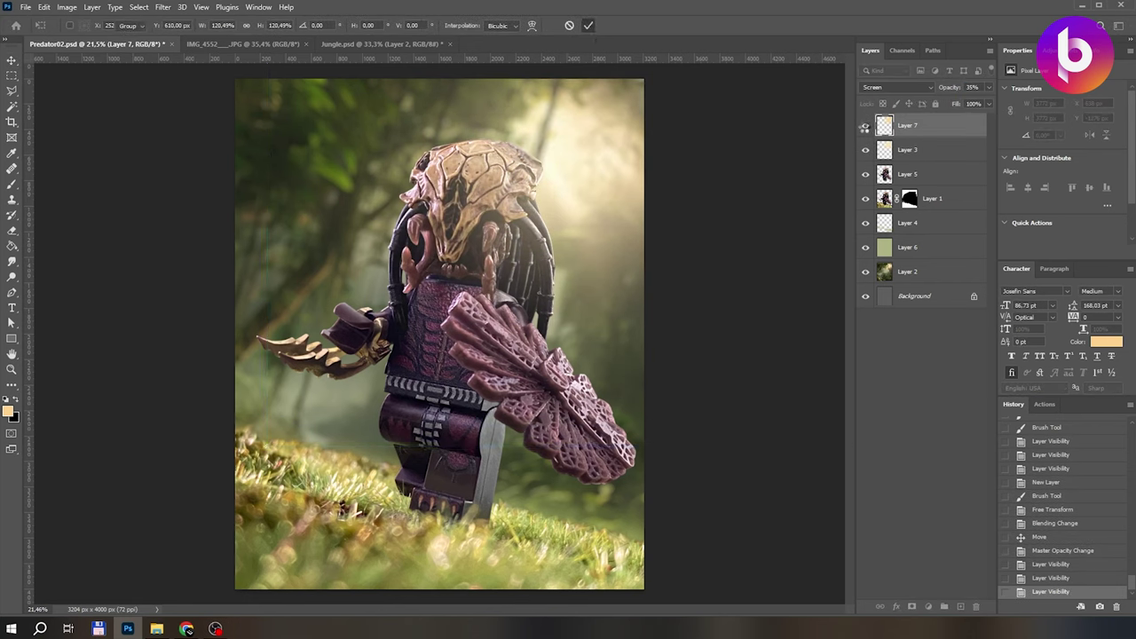
Alternate the visibility of Layer 3 and Layer 7 to compare their glows, and delete Layer 7.
{"action": "left_click", "coordinate": [865, 149]}
{"action": "left_click", "coordinate": [866, 125]}
{"action": "left_click", "coordinate": [866, 150]}
{"action": "left_click", "coordinate": [866, 149]}
{"action": "left_click", "coordinate": [865, 149]}
{"action": "left_click", "coordinate": [866, 151]}
{"action": "left_click", "coordinate": [867, 151]}
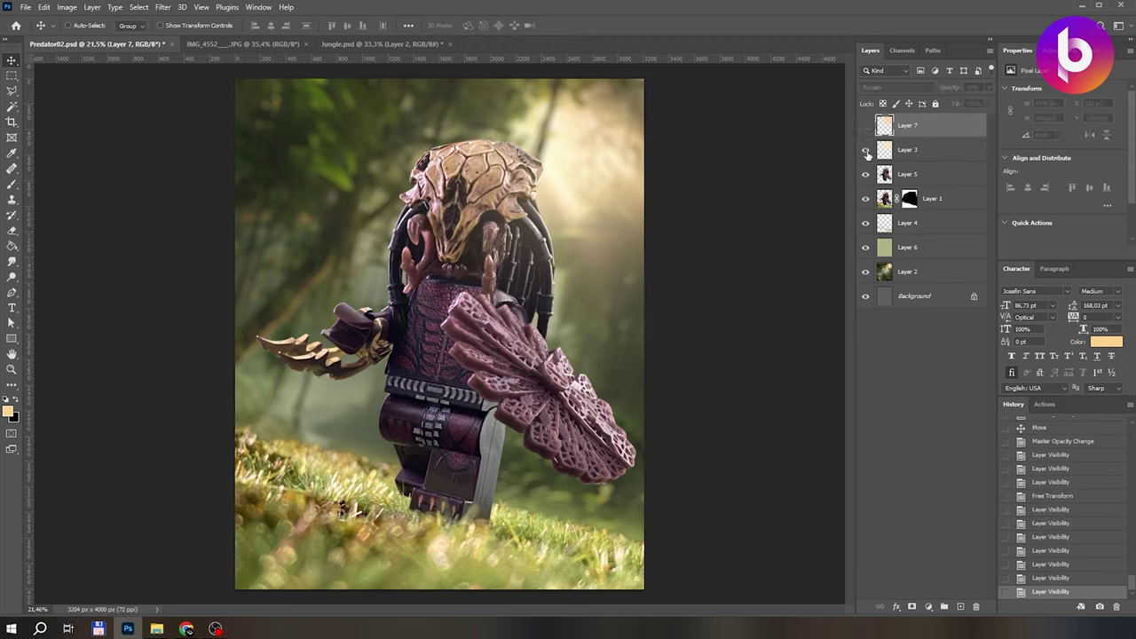
{"action": "left_click", "coordinate": [866, 151]}
{"action": "left_click", "coordinate": [866, 151]}
{"action": "left_click", "coordinate": [866, 151]}
{"action": "left_click", "coordinate": [866, 151]}
{"action": "key", "text": "Delete"}
Add a new layer clipped to Layer 5 and set the foreground colour to grey #757575.
{"action": "left_click", "coordinate": [926, 153]}
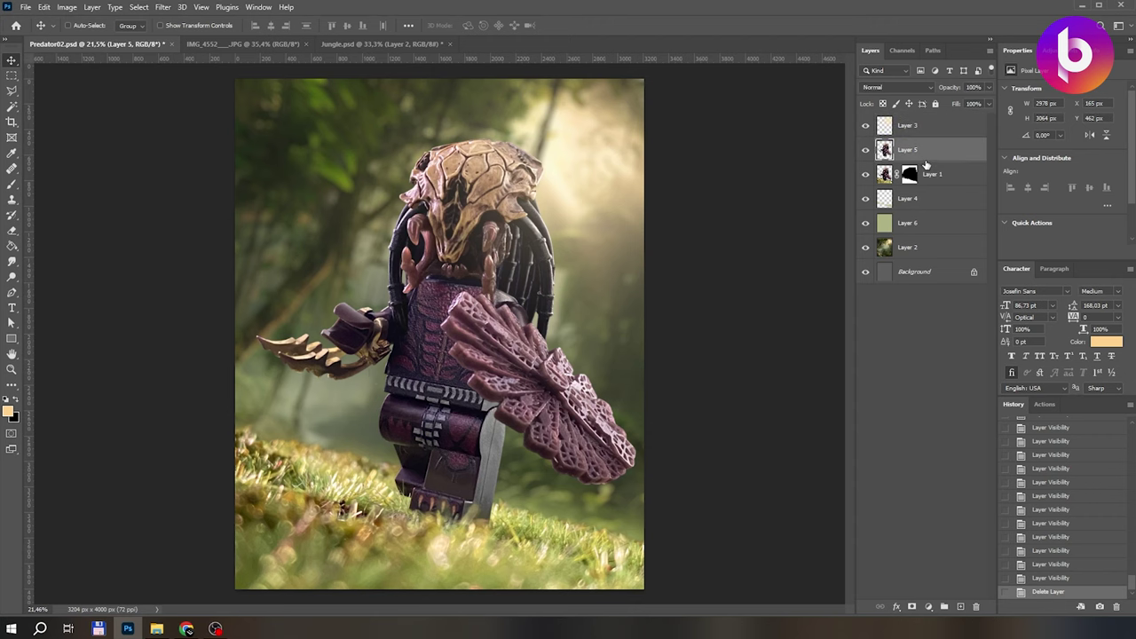
{"action": "left_click", "coordinate": [960, 606]}
{"action": "key", "text": "ctrl+alt+g"}
{"action": "key", "text": "i"}
{"action": "left_click", "coordinate": [8, 410]}
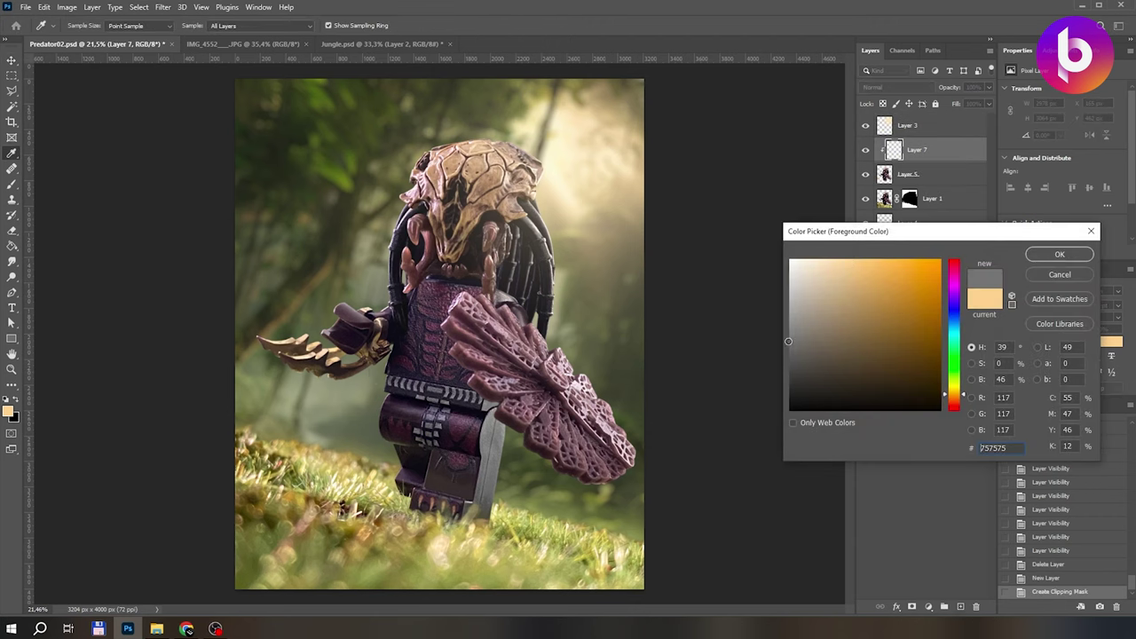
{"action": "left_click", "coordinate": [1033, 257]}
Paint grey over the golden wrist blades on Layer 7, and set the layer to Color at 85% opacity.
{"action": "scroll", "coordinate": [266, 337], "scroll_direction": "up", "scroll_amount": 6}
{"action": "key", "text": "b"}
{"action": "mouse_move", "coordinate": [272, 310]}
{"action": "left_mouse_down"}
{"action": "mouse_move", "coordinate": [240, 248]}
{"action": "mouse_move", "coordinate": [237, 321]}
{"action": "mouse_move", "coordinate": [524, 426]}
{"action": "left_mouse_up"}
{"action": "left_click", "coordinate": [897, 87]}
{"action": "left_click", "coordinate": [888, 365]}
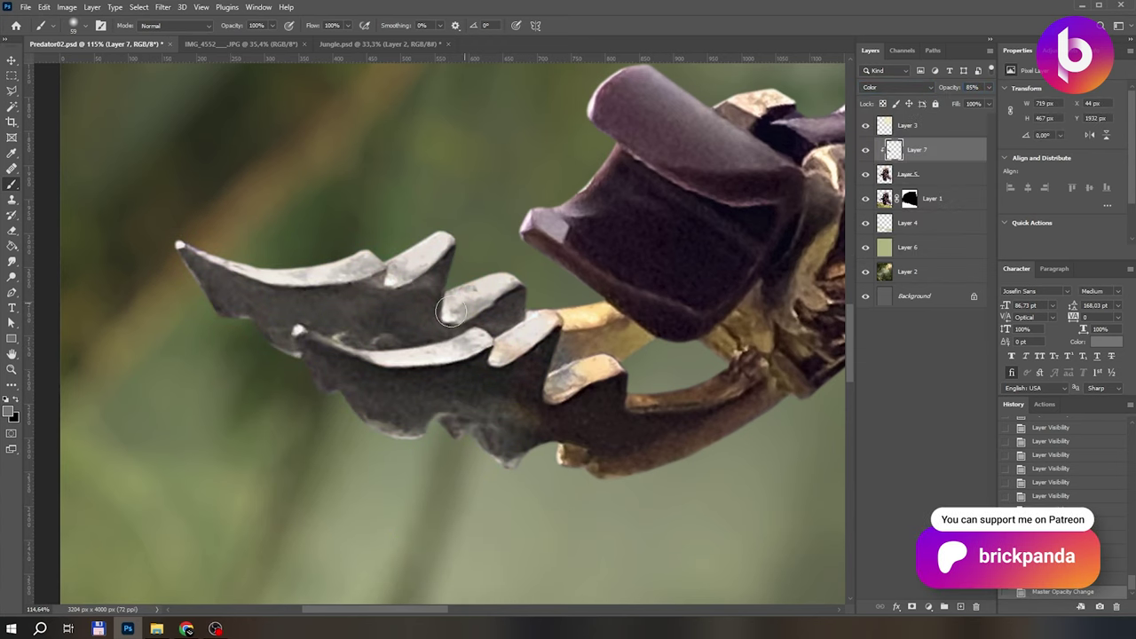
Paint grey over the remaining golden areas of the hand, the wrist mount and the base of the blades.
{"action": "left_click_drag", "start_coordinate": [656, 451], "coordinate": [661, 448]}
{"action": "scroll", "coordinate": [737, 107], "scroll_direction": "up", "scroll_amount": 4}
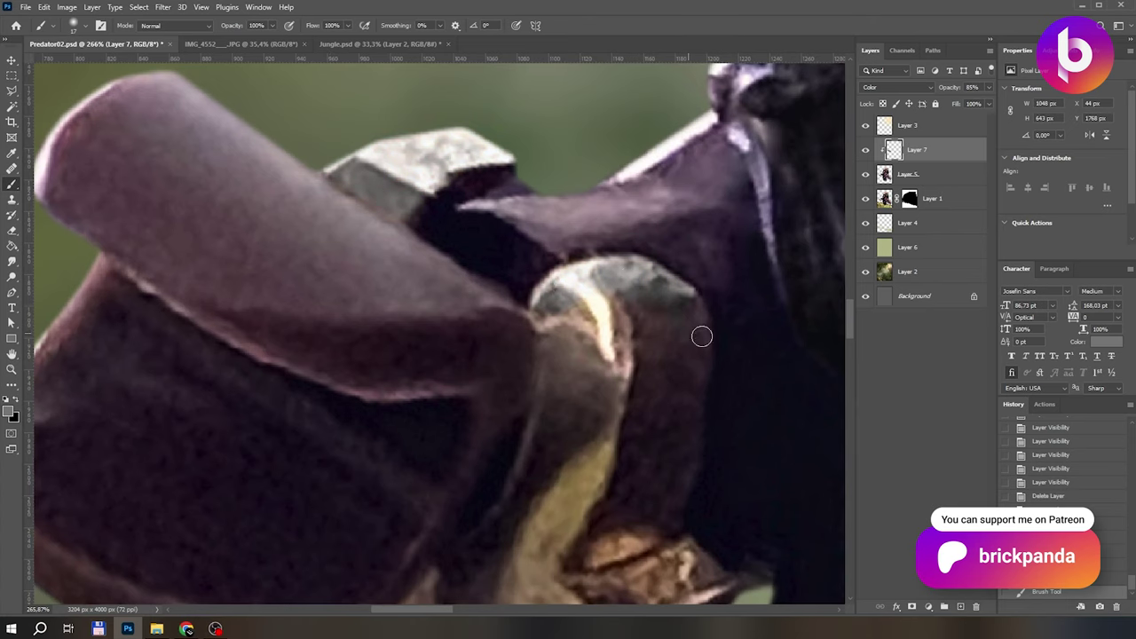
{"action": "left_click_drag", "start_coordinate": [644, 418], "coordinate": [573, 325]}
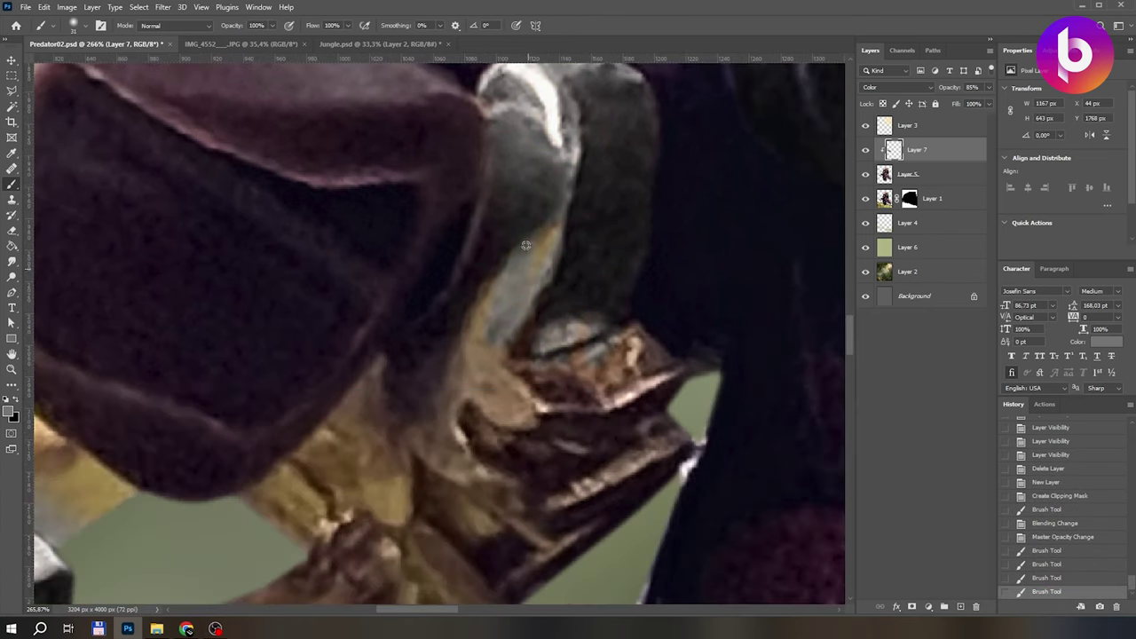
{"action": "left_click", "coordinate": [518, 466]}
{"action": "left_click_drag", "start_coordinate": [517, 466], "coordinate": [478, 241]}
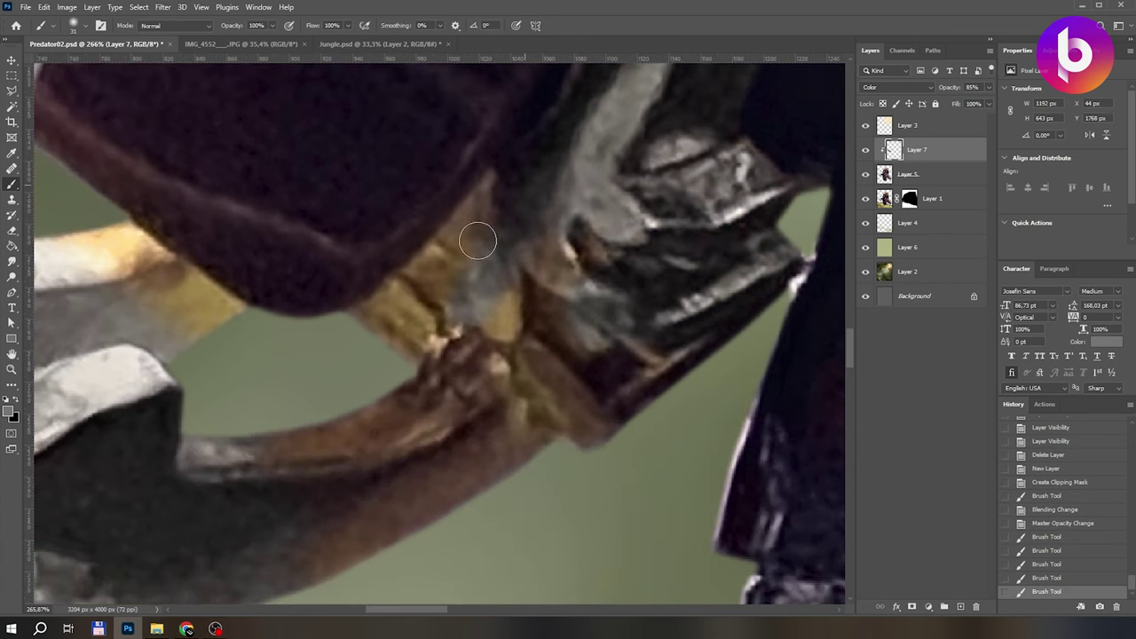
{"action": "left_click_drag", "start_coordinate": [488, 433], "coordinate": [258, 439]}
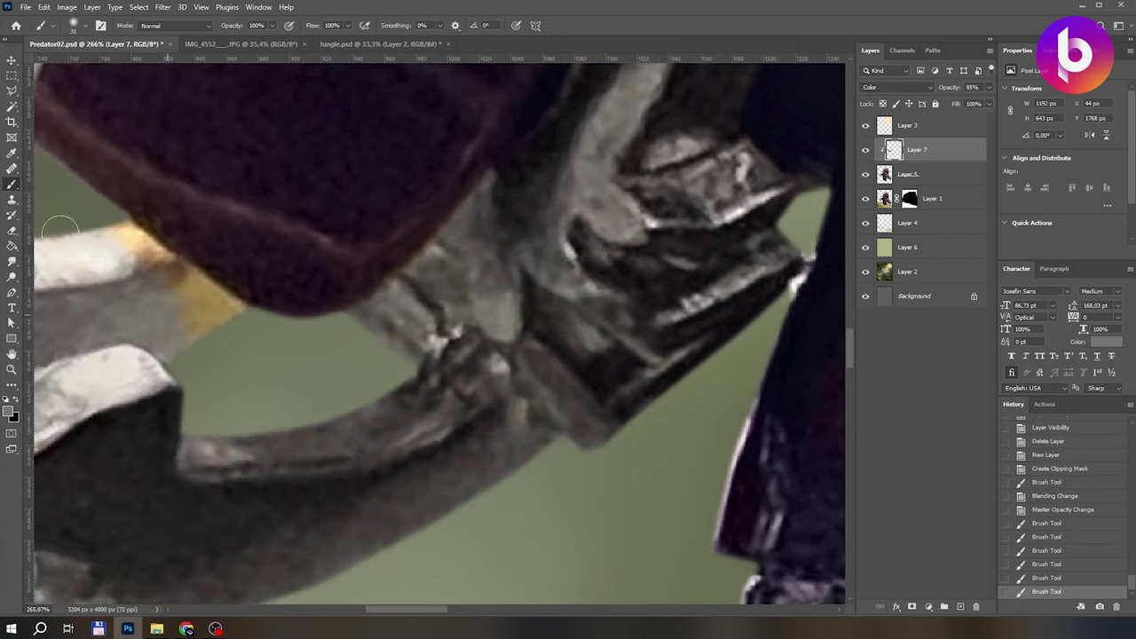
{"action": "scroll", "coordinate": [553, 324], "scroll_direction": "down", "scroll_amount": 6}
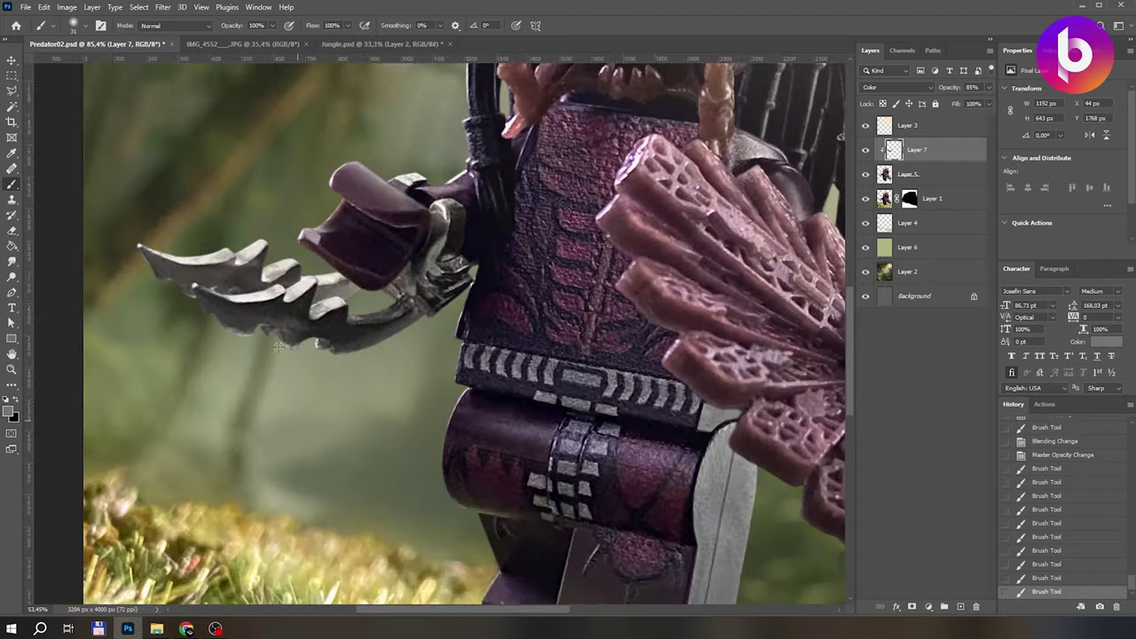
Compare the image with and without Layer 7, and lower the layer's opacity to 60%.
{"action": "key", "text": "v"}
{"action": "left_click", "coordinate": [867, 151]}
{"action": "left_click", "coordinate": [868, 151]}
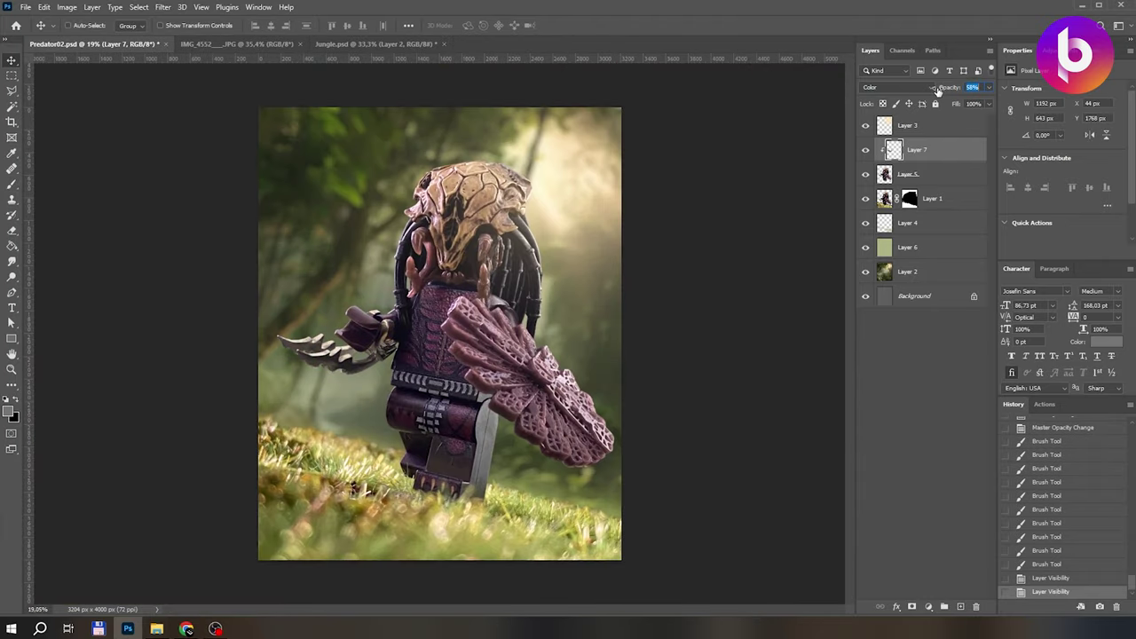
Hide Layer 3, set the foreground colour to a saturated orange-yellow, and add a new layer at the top of the stack.
{"action": "left_click", "coordinate": [867, 126]}
{"action": "left_click", "coordinate": [13, 153]}
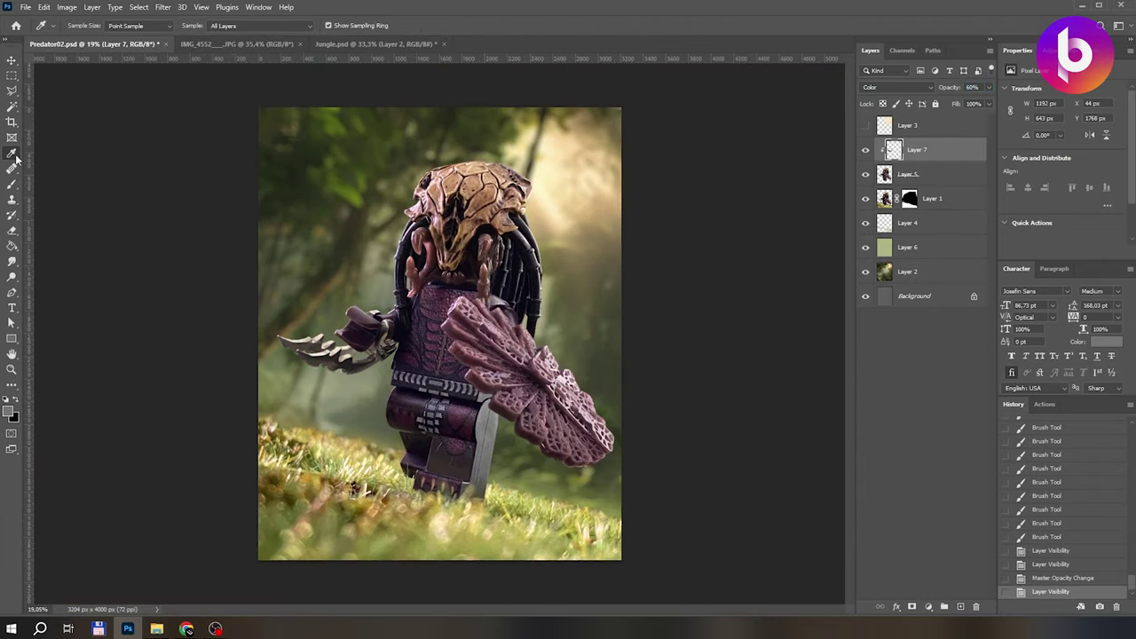
{"action": "left_click", "coordinate": [8, 412]}
{"action": "key", "text": "Return"}
{"action": "key", "text": "ctrl+shift+alt+n"}
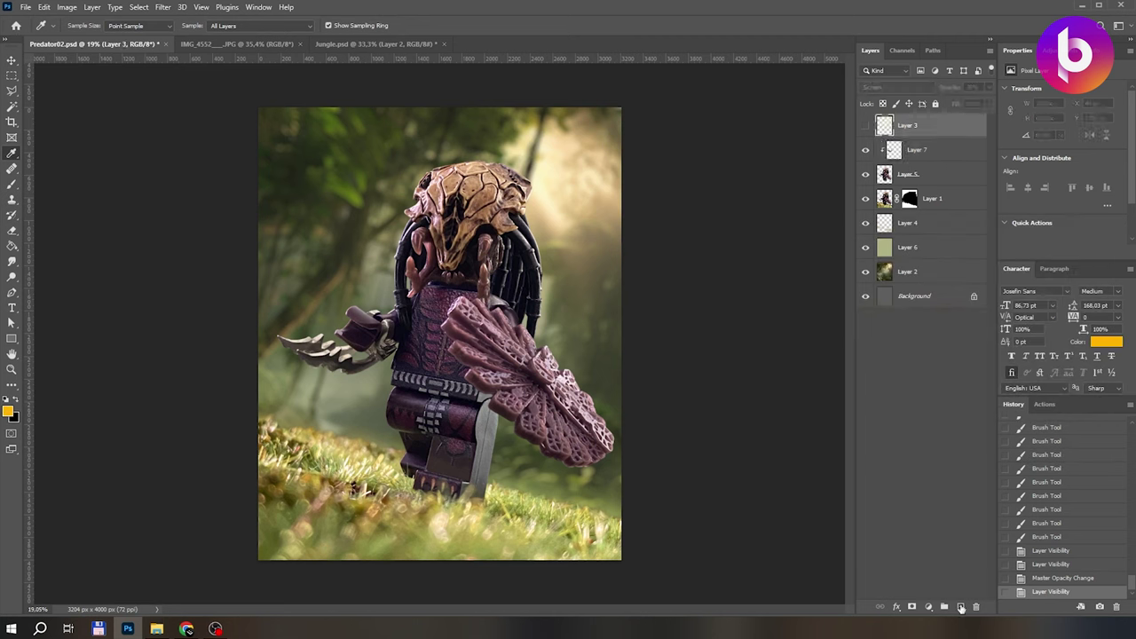
Dab a soft spot on Layer 8, enlarge it to about 6683 px wide, and place it in Screen mode over the upper-right sunlight.
{"action": "key", "text": "b"}
{"action": "key", "text": "v"}
{"action": "key", "text": "ctrl+t"}
{"action": "mouse_move", "coordinate": [435, 344]}
{"action": "left_mouse_down"}
{"action": "mouse_move", "coordinate": [705, 459]}
{"action": "mouse_move", "coordinate": [734, 240]}
{"action": "left_mouse_up"}
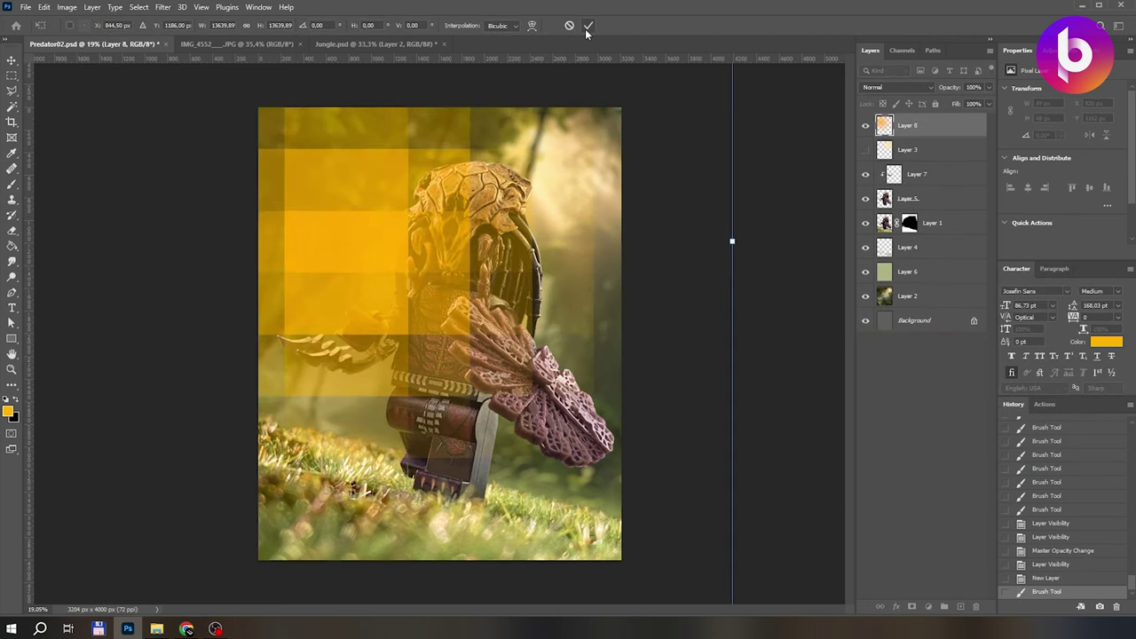
{"action": "key", "text": "Return"}
{"action": "left_click", "coordinate": [897, 87]}
{"action": "left_click_drag", "start_coordinate": [568, 284], "coordinate": [618, 324]}
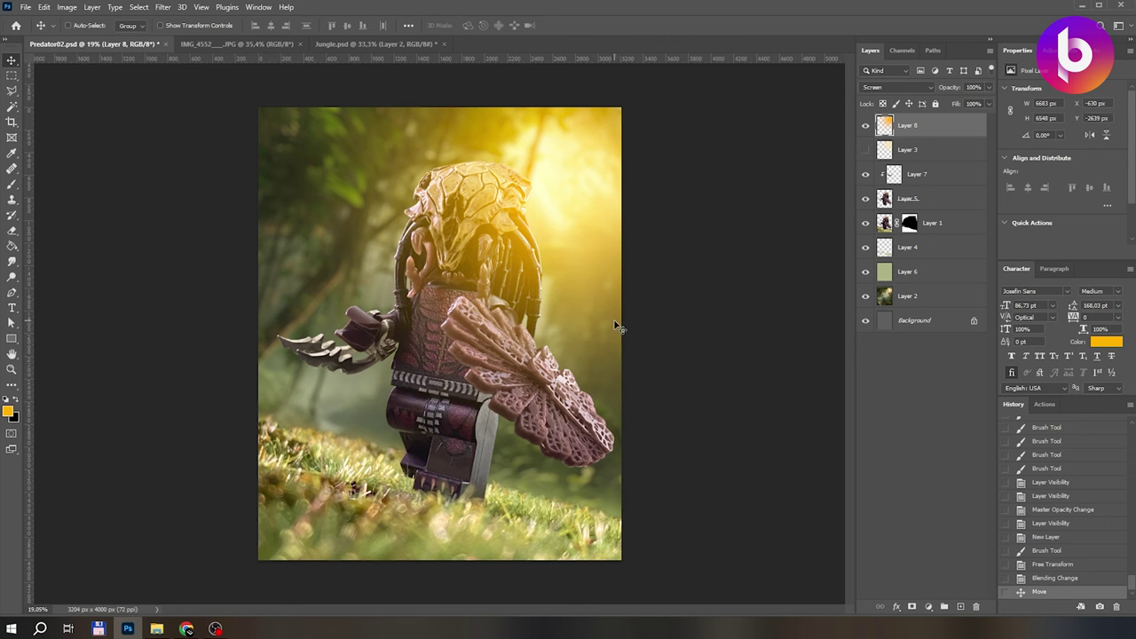
Shift Layer 8's hue toward orange with Hue/Saturation, lower its opacity to 47%, and reposition the glow over the sunlight.
{"action": "key", "text": "ctrl+u"}
{"action": "left_click_drag", "start_coordinate": [855, 263], "coordinate": [849, 265]}
{"action": "left_click", "coordinate": [986, 206]}
{"action": "left_click_drag", "start_coordinate": [951, 91], "coordinate": [733, 86]}
{"action": "left_click_drag", "start_coordinate": [613, 298], "coordinate": [615, 300]}
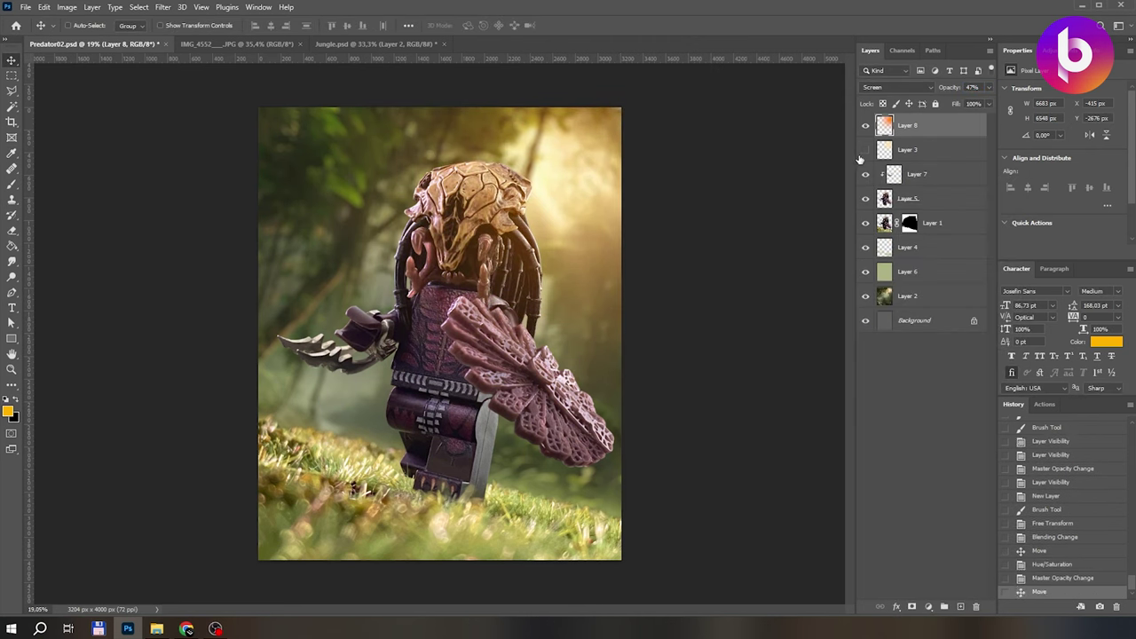
Show Layer 3 again and adjust its opacity alongside the orange glow.
{"action": "left_click", "coordinate": [865, 150]}
{"action": "left_click", "coordinate": [923, 149]}
{"action": "left_click_drag", "start_coordinate": [759, 100], "coordinate": [763, 100]}
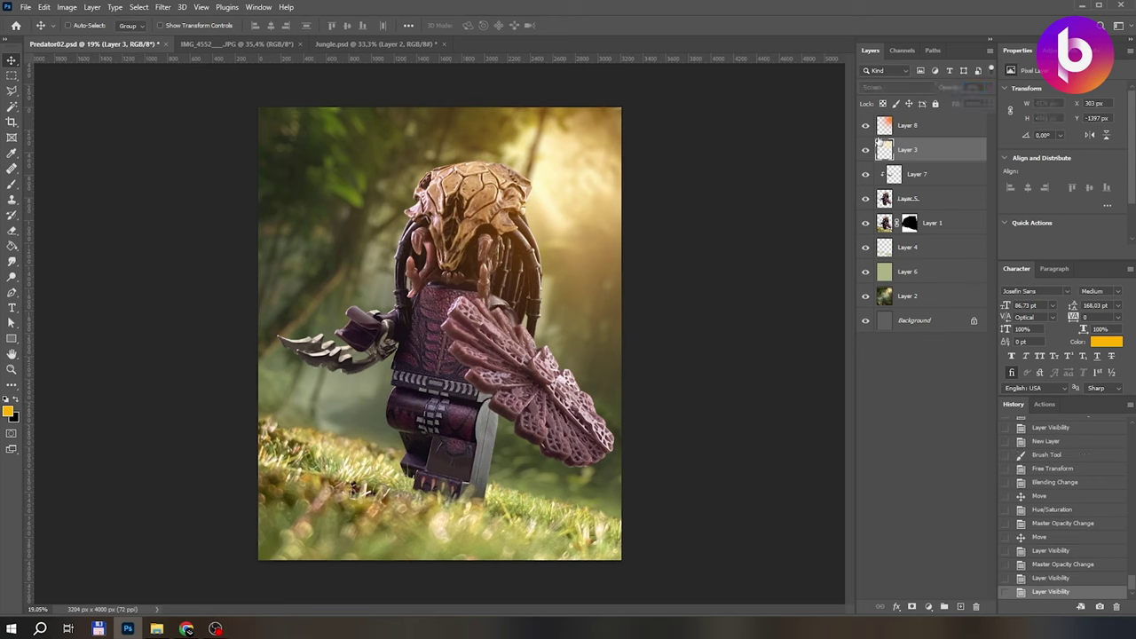
Scale the orange glow on Layer 8 down to about 87% and set its opacity to 50%.
{"action": "key", "text": "alt+]"}
{"action": "left_click_drag", "start_coordinate": [951, 91], "coordinate": [848, 91]}
{"action": "key", "text": "ctrl+t"}
{"action": "left_click_drag", "start_coordinate": [255, 547], "coordinate": [263, 487]}
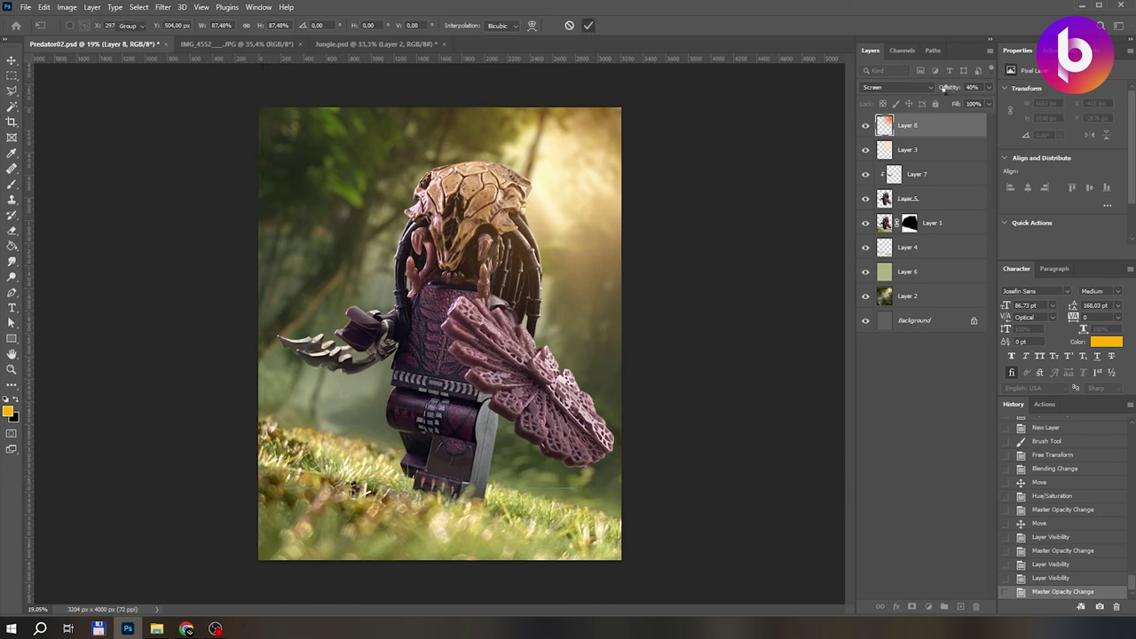
{"action": "key", "text": "Return"}
{"action": "key", "text": "5"}
Check the effect of Layer 3, resize its glow to about 3217 px wide, and lower its opacity to 21%.
{"action": "left_click", "coordinate": [867, 150]}
{"action": "left_click", "coordinate": [867, 150]}
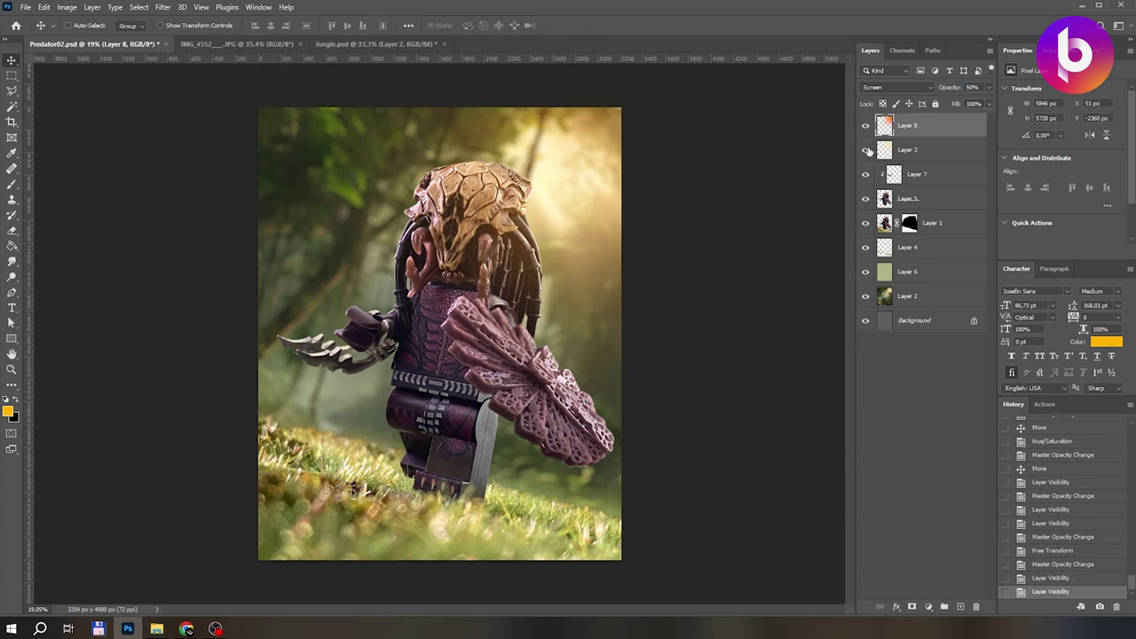
{"action": "left_click", "coordinate": [914, 150]}
{"action": "key", "text": "ctrl+t"}
{"action": "left_click_drag", "start_coordinate": [786, 190], "coordinate": [684, 330]}
{"action": "key", "text": "Return"}
{"action": "left_click_drag", "start_coordinate": [950, 88], "coordinate": [848, 96]}
Compare the image with and without Layer 3, and set the layer's opacity to 25%.
{"action": "key", "text": "ctrl+comma"}
{"action": "key", "text": "ctrl+comma"}
{"action": "key", "text": "ctrl+comma"}
{"action": "key", "text": "ctrl+comma"}
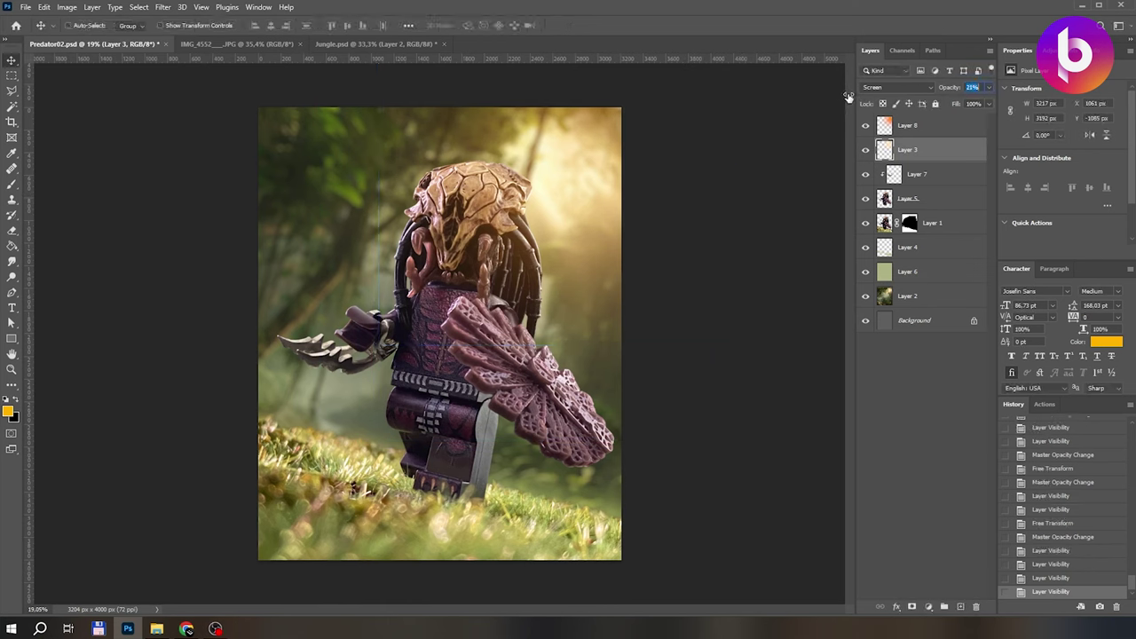
{"action": "type", "text": "25"}
Move Layer 3's glow to the right and scale it up to about 108%.
{"action": "left_click_drag", "start_coordinate": [586, 189], "coordinate": [634, 190]}
{"action": "key", "text": "ctrl+t"}
{"action": "left_click_drag", "start_coordinate": [680, 264], "coordinate": [766, 359]}
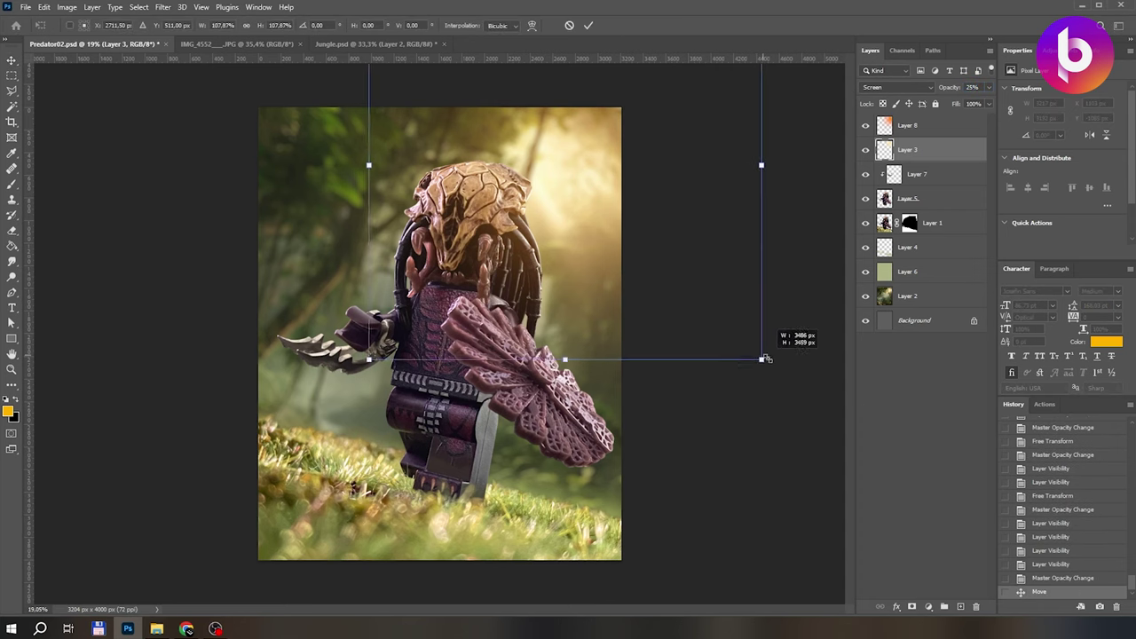
{"action": "key", "text": "Return"}
Add a new clipped layer between Layer 7 and Layer 5, and set the foreground colour to red #ff0000.
{"action": "key", "text": "ctrl+shift+alt+n"}
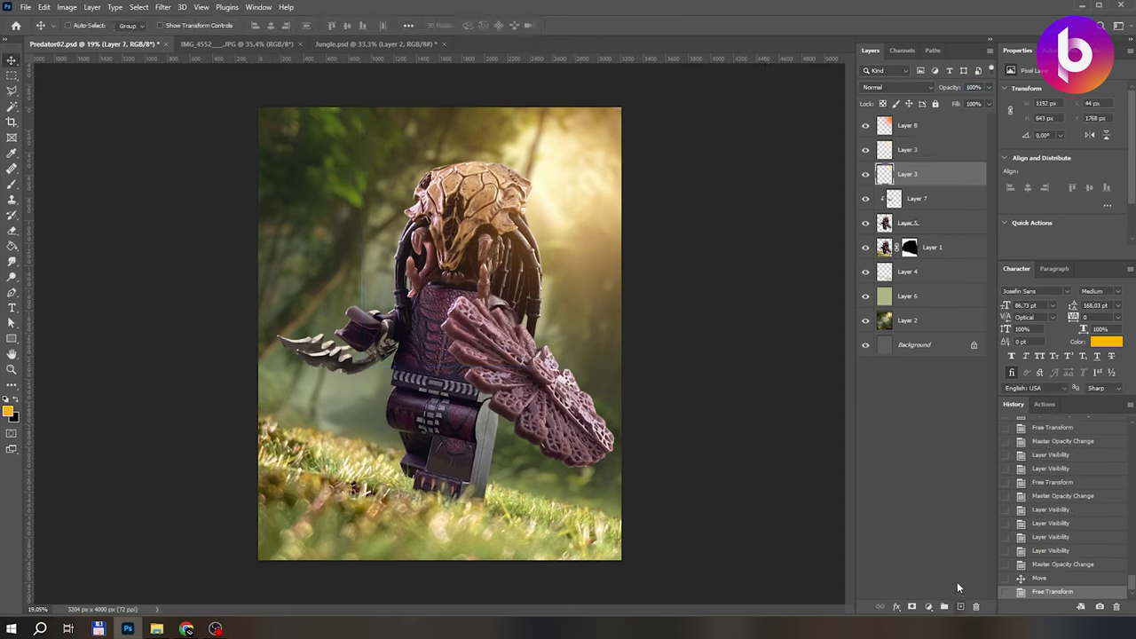
{"action": "key", "text": "ctrl+bracketleft"}
{"action": "type", "text": "iff0000"}
{"action": "key", "text": "Return"}
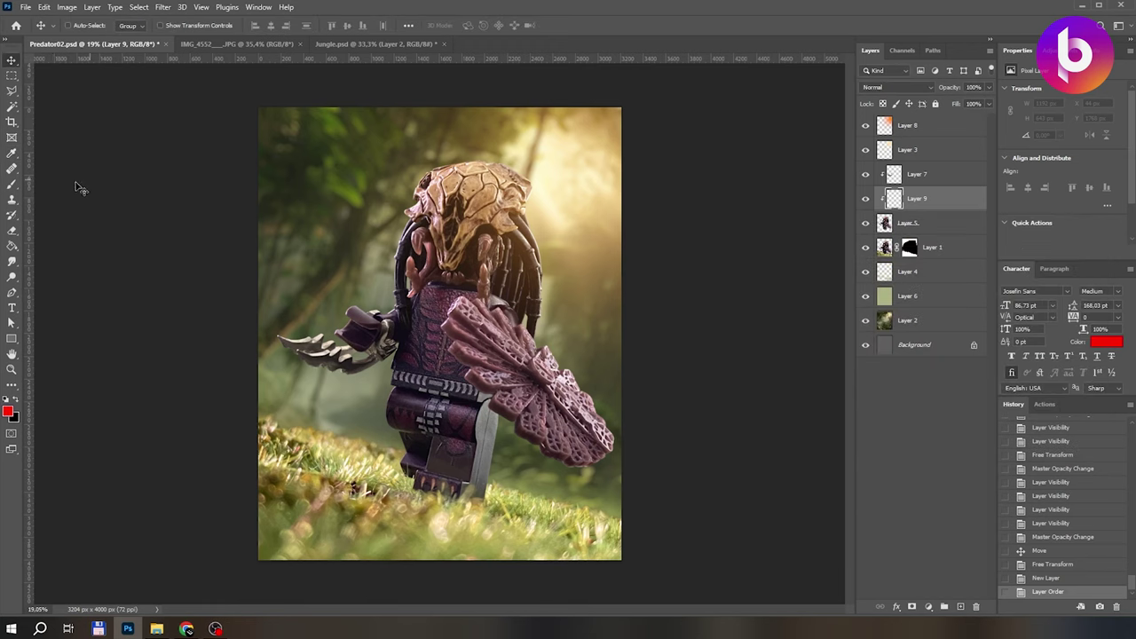
Paint a red patch on the figure's upper chest on Layer 9, and set the layer to Overlay.
{"action": "key", "text": "b"}
{"action": "scroll", "coordinate": [497, 292], "scroll_direction": "up", "scroll_amount": 10}
{"action": "left_click_drag", "start_coordinate": [493, 260], "coordinate": [564, 260]}
{"action": "left_click", "coordinate": [897, 86]}
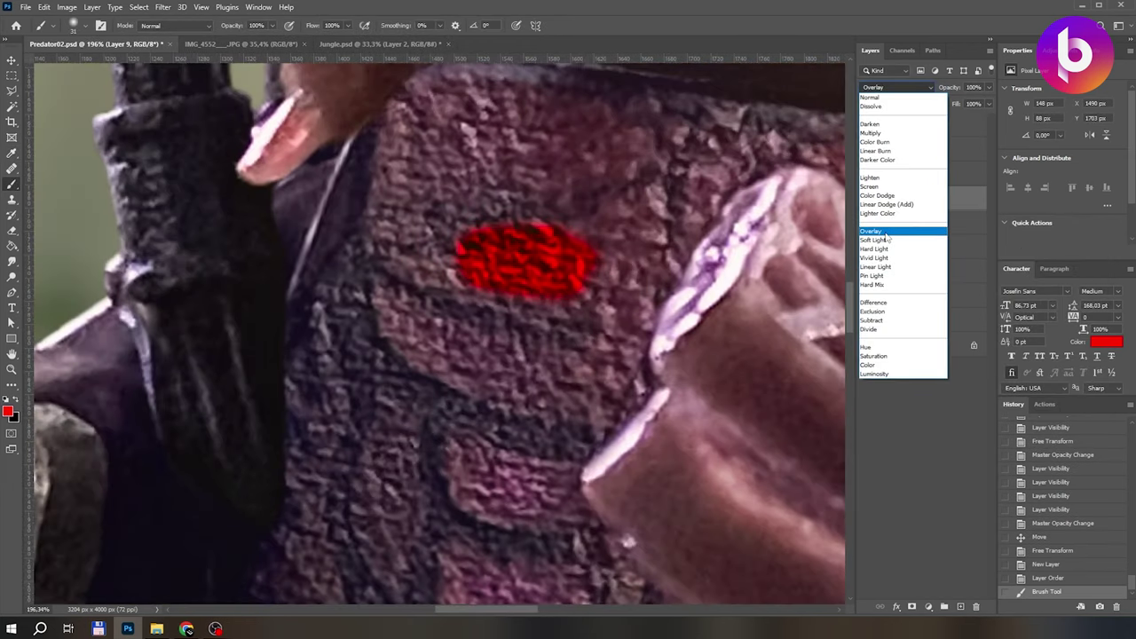
{"action": "left_click", "coordinate": [897, 234]}
Paint red over the stacked markings on the upper and middle chest.
{"action": "mouse_move", "coordinate": [626, 212]}
{"action": "left_mouse_down"}
{"action": "mouse_move", "coordinate": [500, 281]}
{"action": "mouse_move", "coordinate": [634, 380]}
{"action": "mouse_move", "coordinate": [392, 315]}
{"action": "left_mouse_up"}
{"action": "mouse_move", "coordinate": [560, 400]}
{"action": "left_mouse_down"}
{"action": "mouse_move", "coordinate": [406, 323]}
{"action": "mouse_move", "coordinate": [406, 112]}
{"action": "mouse_move", "coordinate": [619, 161]}
{"action": "mouse_move", "coordinate": [491, 120]}
{"action": "mouse_move", "coordinate": [592, 142]}
{"action": "left_mouse_up"}
{"action": "scroll", "coordinate": [494, 321], "scroll_direction": "down", "scroll_amount": 5}
{"action": "scroll", "coordinate": [494, 320], "scroll_direction": "up", "scroll_amount": 5}
{"action": "mouse_move", "coordinate": [448, 328]}
{"action": "left_mouse_down"}
{"action": "mouse_move", "coordinate": [533, 400]}
{"action": "mouse_move", "coordinate": [456, 337]}
{"action": "left_mouse_up"}
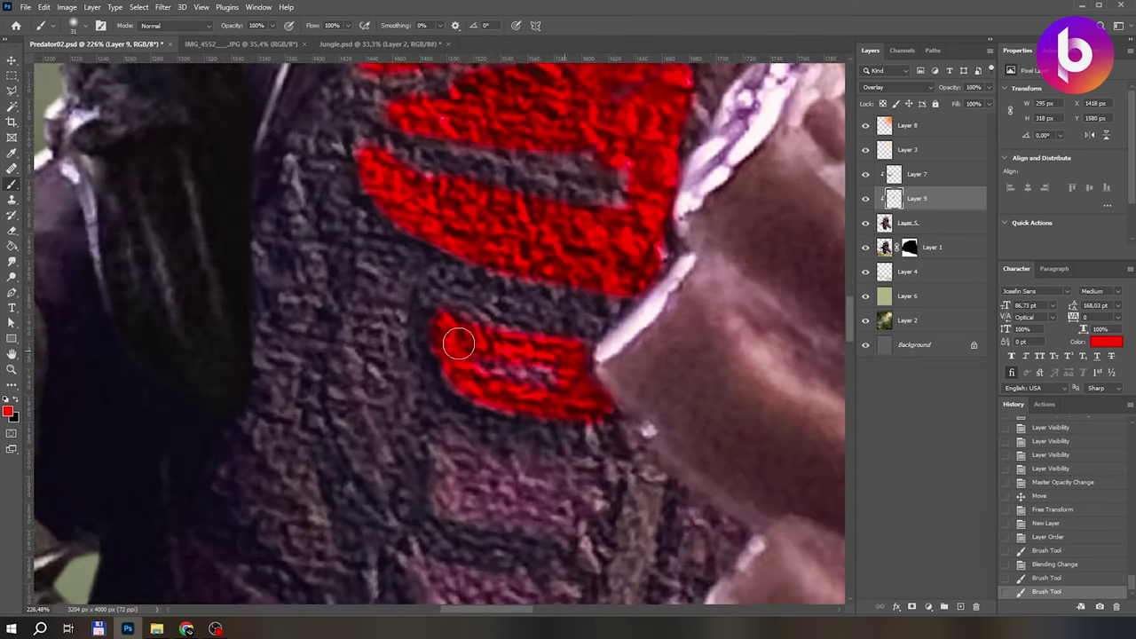
{"action": "scroll", "coordinate": [456, 337], "scroll_direction": "up", "scroll_amount": 1}
{"action": "mouse_move", "coordinate": [462, 169]}
{"action": "left_mouse_down"}
{"action": "mouse_move", "coordinate": [471, 223]}
{"action": "mouse_move", "coordinate": [477, 215]}
{"action": "left_mouse_up"}
{"action": "left_click_drag", "start_coordinate": [437, 304], "coordinate": [456, 310]}
Paint red over the markings on the lower torso left of the centre line.
{"action": "scroll", "coordinate": [456, 310], "scroll_direction": "down", "scroll_amount": 3}
{"action": "left_click_drag", "start_coordinate": [523, 191], "coordinate": [588, 246]}
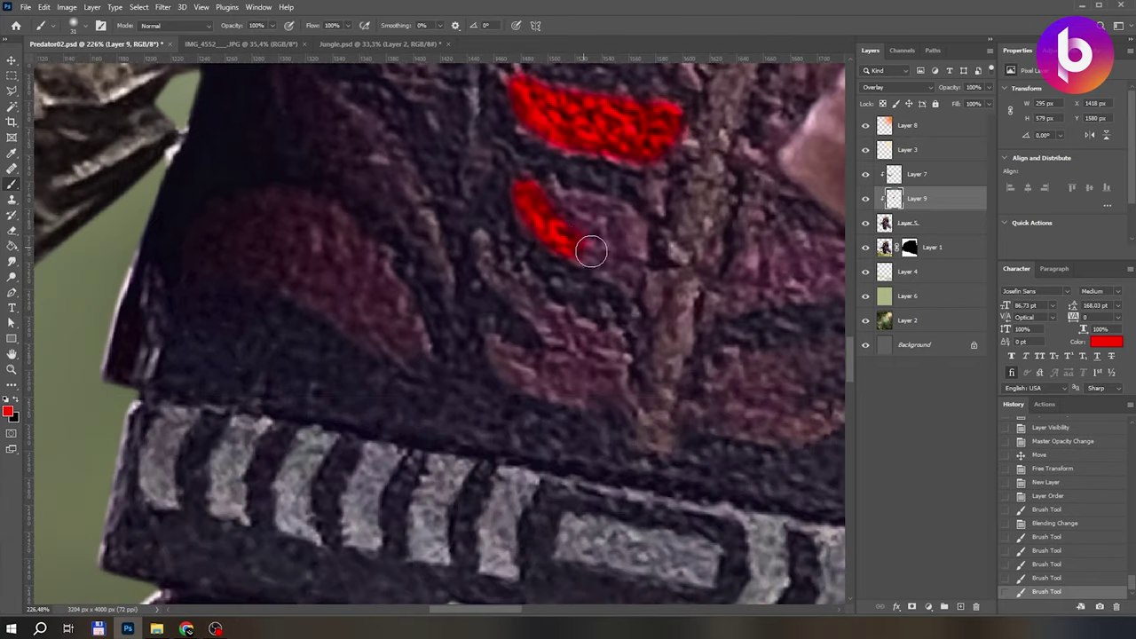
{"action": "left_click_drag", "start_coordinate": [560, 191], "coordinate": [639, 266]}
{"action": "left_click_drag", "start_coordinate": [489, 257], "coordinate": [506, 391]}
{"action": "left_click_drag", "start_coordinate": [372, 308], "coordinate": [329, 257]}
Paint red over the markings on the lower torso right of the centre line.
{"action": "scroll", "coordinate": [330, 257], "scroll_direction": "right", "scroll_amount": 4}
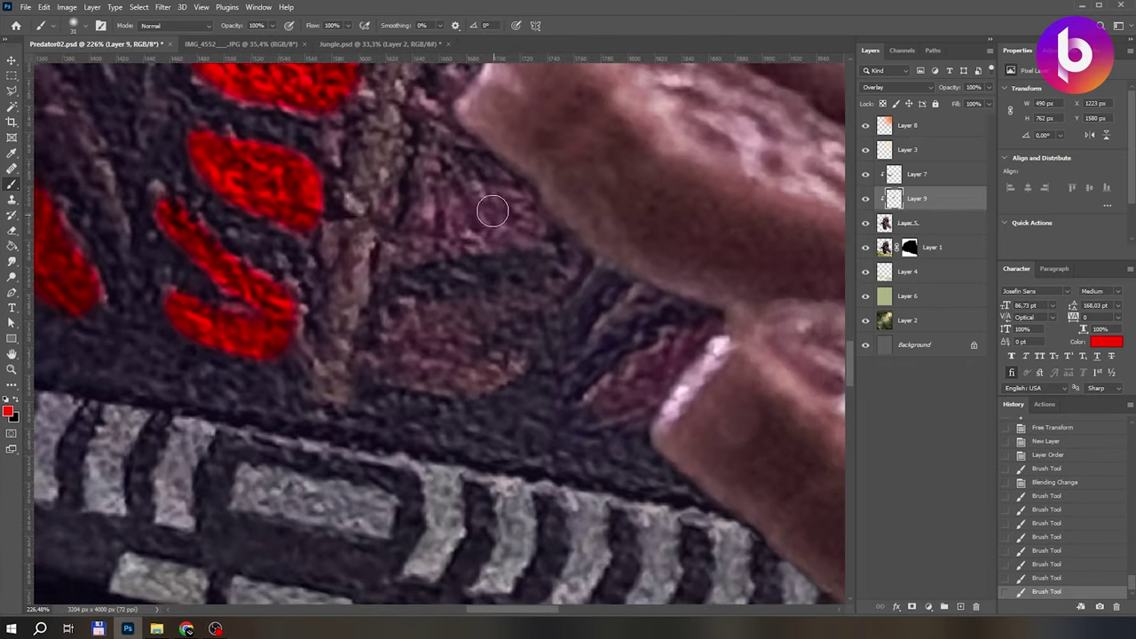
{"action": "left_click_drag", "start_coordinate": [533, 206], "coordinate": [403, 238]}
{"action": "left_click_drag", "start_coordinate": [541, 297], "coordinate": [401, 367]}
{"action": "left_click_drag", "start_coordinate": [697, 342], "coordinate": [601, 396]}
{"action": "scroll", "coordinate": [731, 477], "scroll_direction": "up", "scroll_amount": 3}
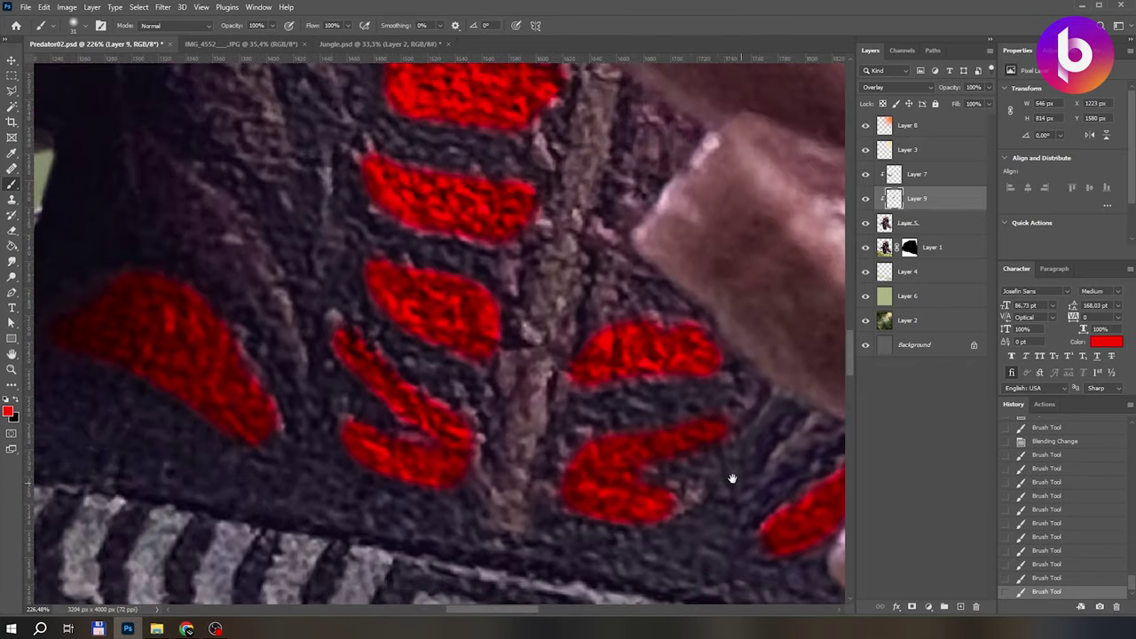
Paint red over the remaining chest markings beside the fan-shaped shield and below the neck, using a smaller brush.
{"action": "scroll", "coordinate": [730, 477], "scroll_direction": "down", "scroll_amount": 5}
{"action": "scroll", "coordinate": [521, 326], "scroll_direction": "up", "scroll_amount": 5}
{"action": "left_click", "coordinate": [521, 321]}
{"action": "left_click_drag", "start_coordinate": [521, 326], "coordinate": [539, 303]}
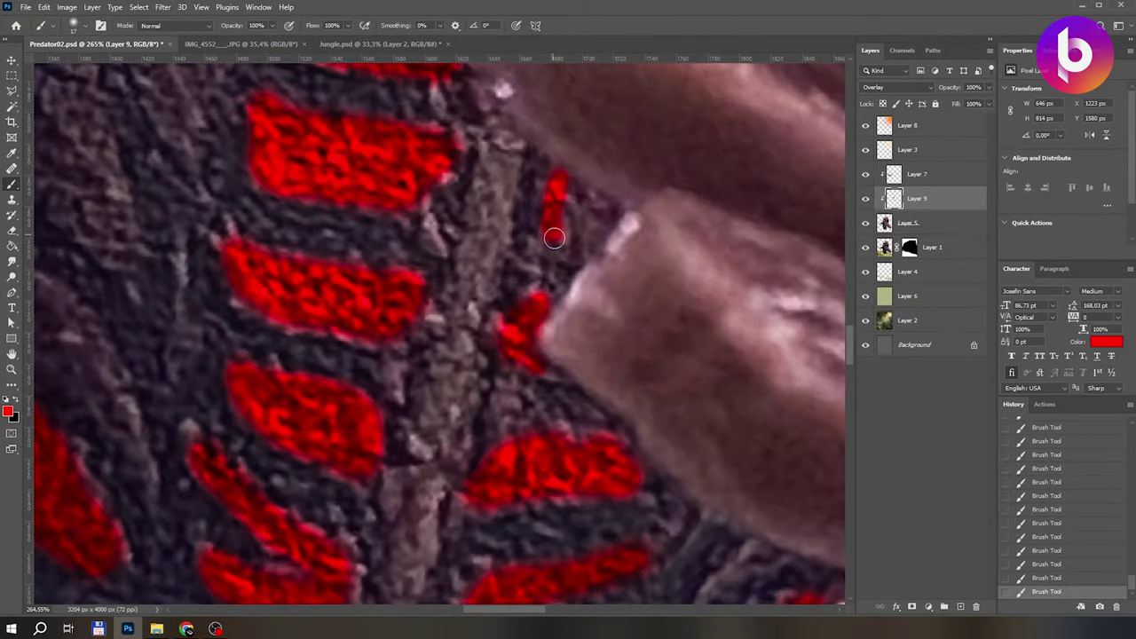
{"action": "scroll", "coordinate": [566, 230], "scroll_direction": "down", "scroll_amount": 2}
{"action": "mouse_move", "coordinate": [675, 217]}
{"action": "left_mouse_down"}
{"action": "mouse_move", "coordinate": [804, 234]}
{"action": "mouse_move", "coordinate": [747, 214]}
{"action": "left_mouse_up"}
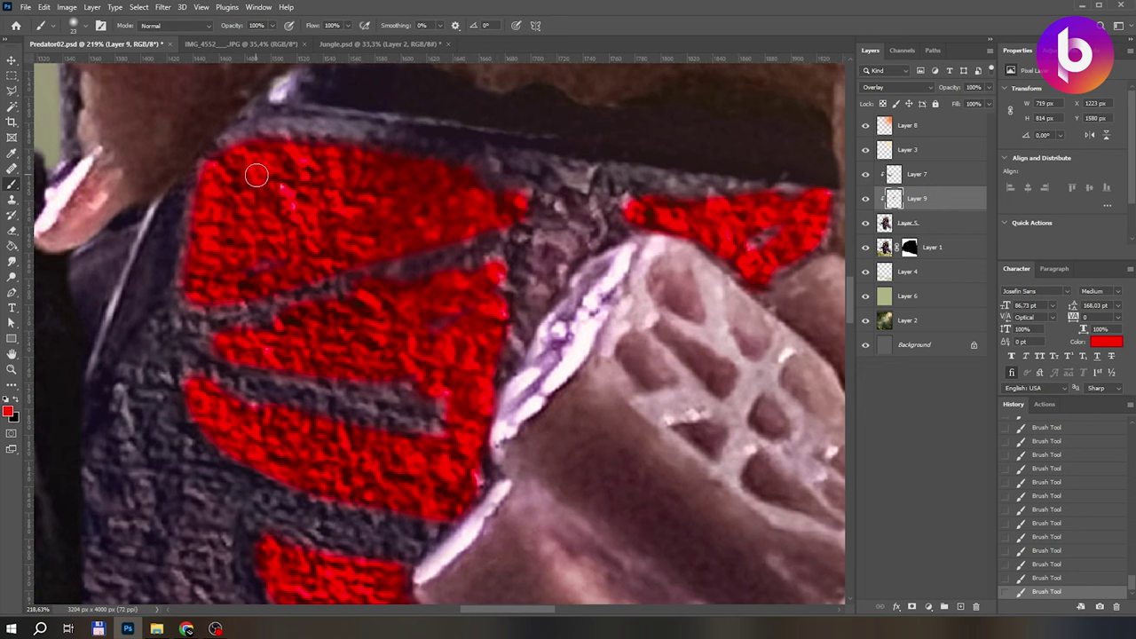
Lower Layer 9's opacity to 10% and check the red chest markings against the whole image.
{"action": "key", "text": "ctrl+0"}
{"action": "left_click_drag", "start_coordinate": [950, 87], "coordinate": [713, 92]}
{"action": "scroll", "coordinate": [420, 332], "scroll_direction": "down", "scroll_amount": 2}
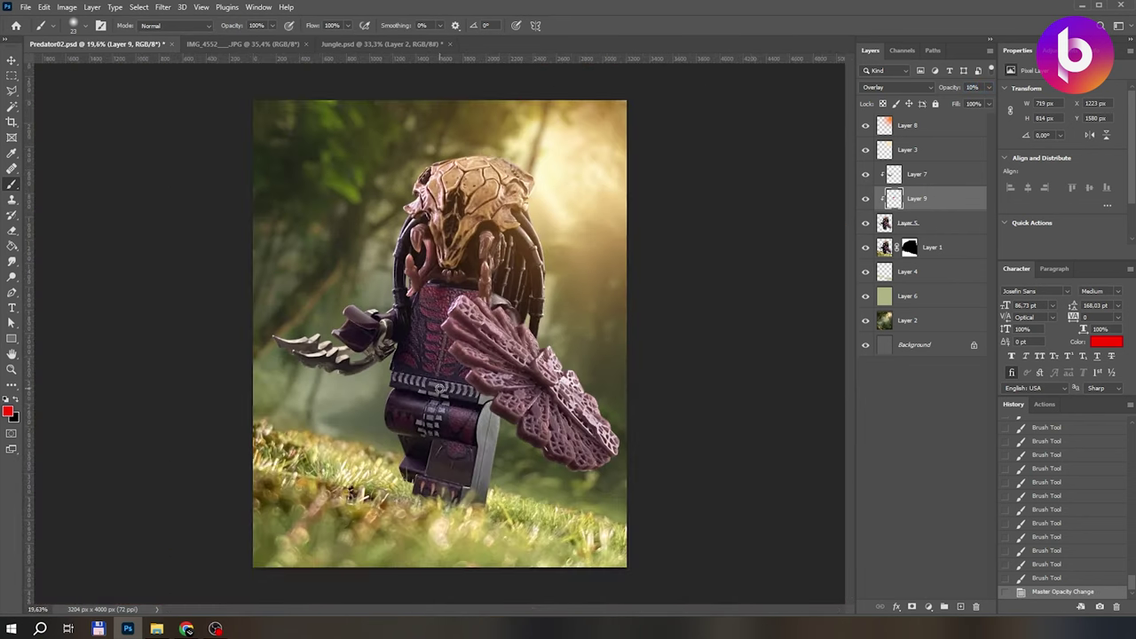
{"action": "scroll", "coordinate": [420, 332], "scroll_direction": "up", "scroll_amount": 5}
{"action": "scroll", "coordinate": [420, 332], "scroll_direction": "down", "scroll_amount": 5}
{"action": "scroll", "coordinate": [420, 332], "scroll_direction": "down", "scroll_amount": 1}
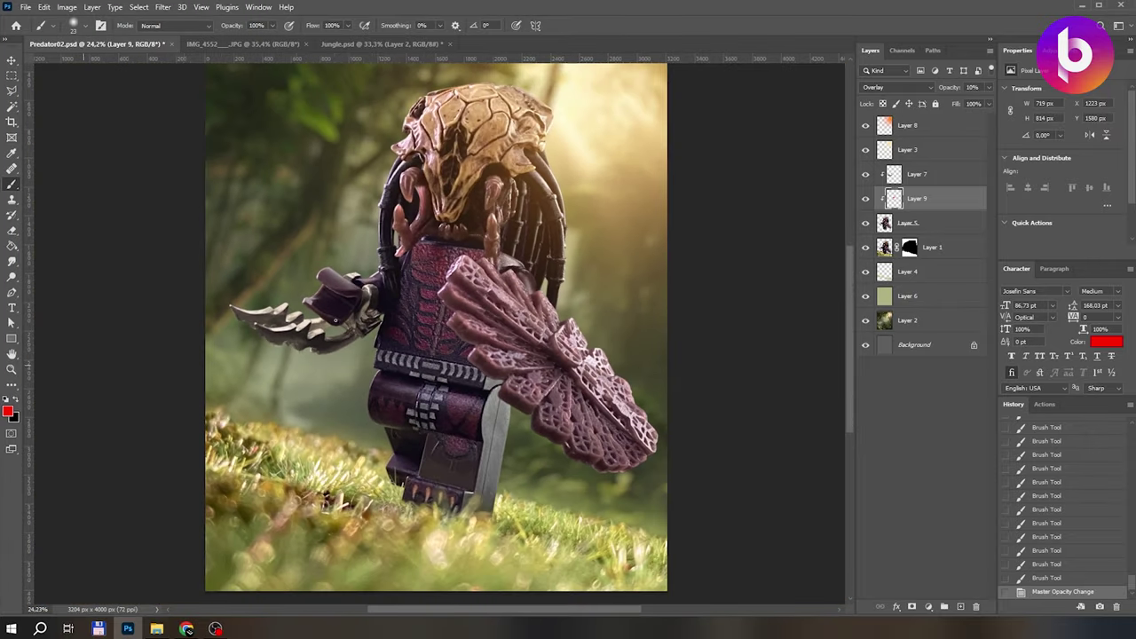
Add a new clipped layer above Layer 9 and set the foreground colour to neutral grey.
{"action": "left_click", "coordinate": [960, 606]}
{"action": "left_click", "coordinate": [8, 410]}
{"action": "left_click", "coordinate": [1059, 254]}
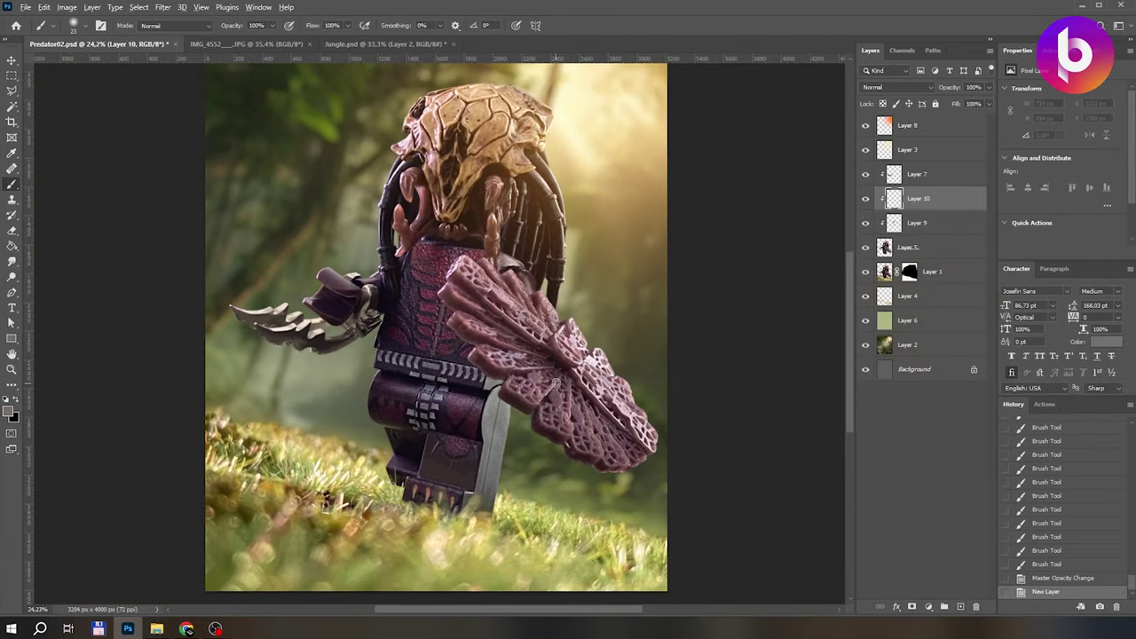
Paint grey over parts of the pink fan-shaped shield, and set Layer 10 to Color at 58% opacity.
{"action": "key", "text": "b"}
{"action": "scroll", "coordinate": [546, 383], "scroll_direction": "up", "scroll_amount": 5}
{"action": "left_click_drag", "start_coordinate": [569, 249], "coordinate": [588, 343]}
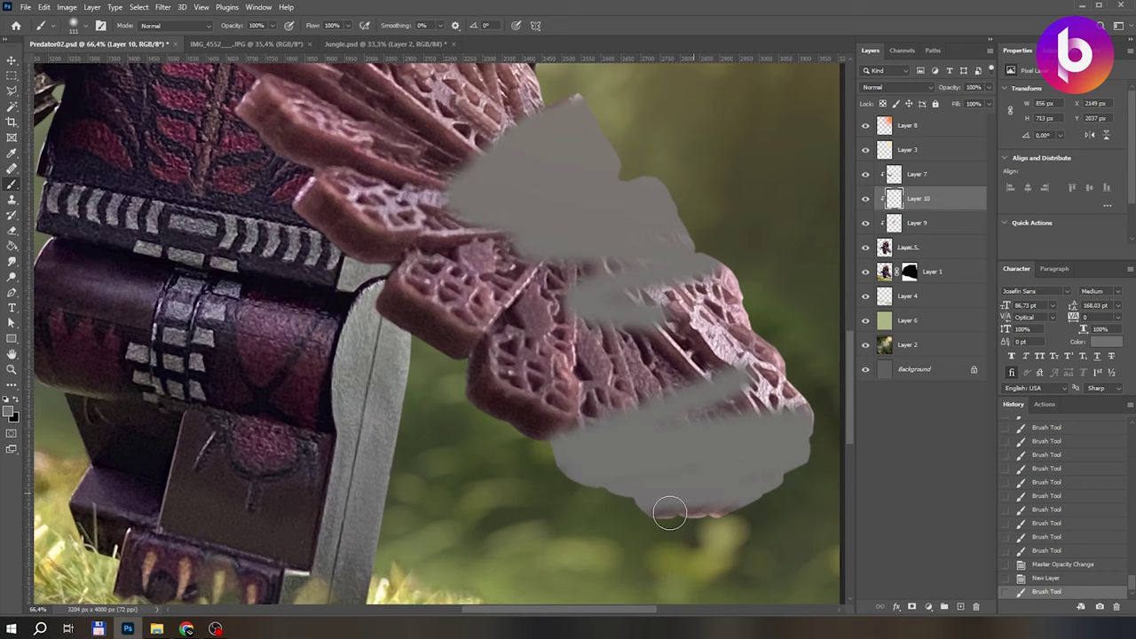
{"action": "left_click", "coordinate": [897, 87]}
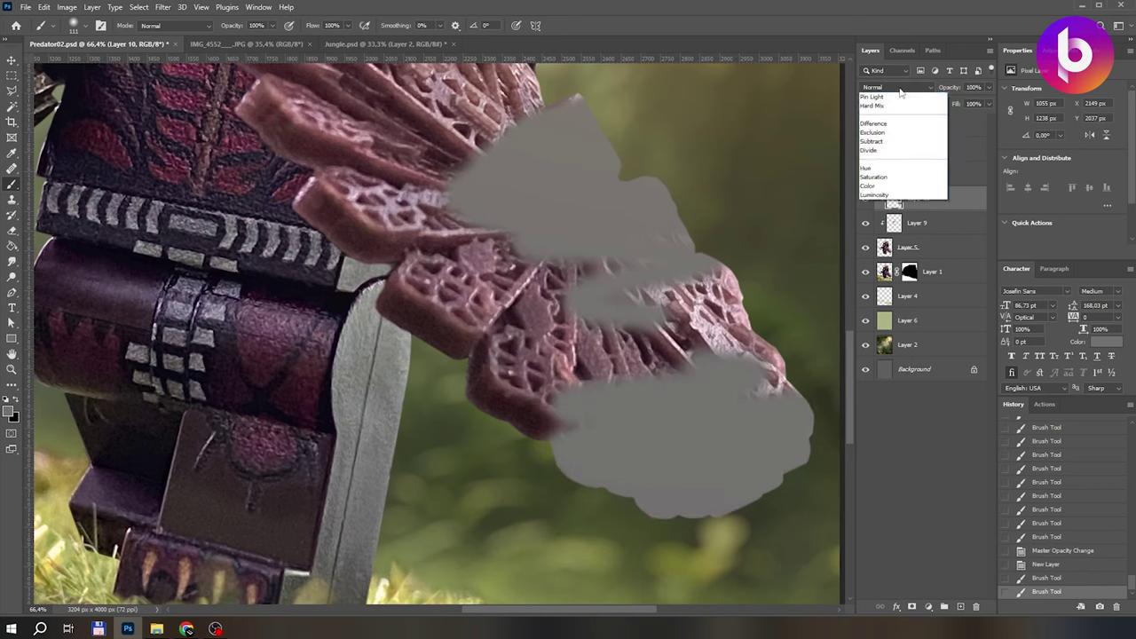
{"action": "left_click", "coordinate": [888, 363]}
{"action": "left_click_drag", "start_coordinate": [940, 87], "coordinate": [768, 94]}
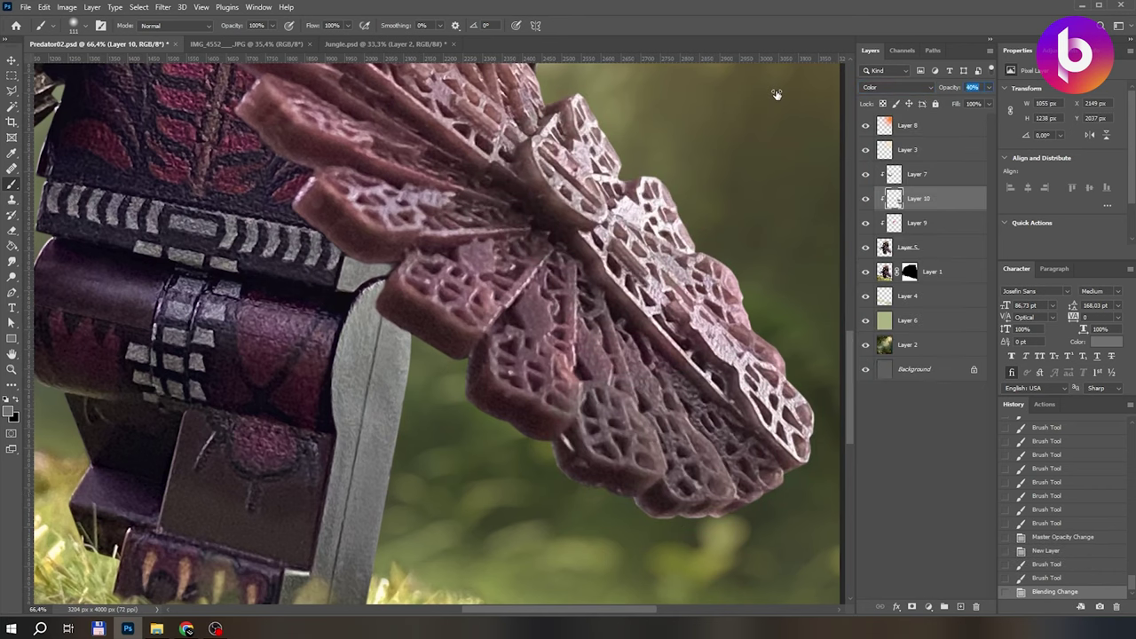
{"action": "left_click_drag", "start_coordinate": [957, 92], "coordinate": [952, 91]}
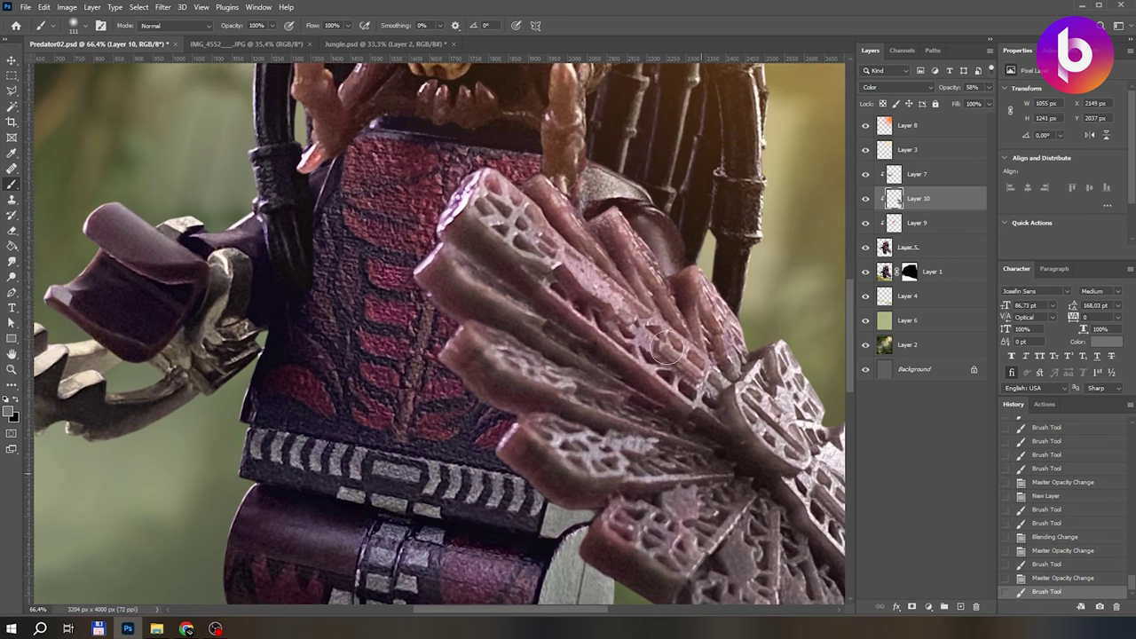
Paint grey over the remaining pink edges and ribs of the fan-shaped shield, and lower Layer 10's opacity to 30%.
{"action": "left_click", "coordinate": [692, 317]}
{"action": "scroll", "coordinate": [694, 302], "scroll_direction": "up", "scroll_amount": 5}
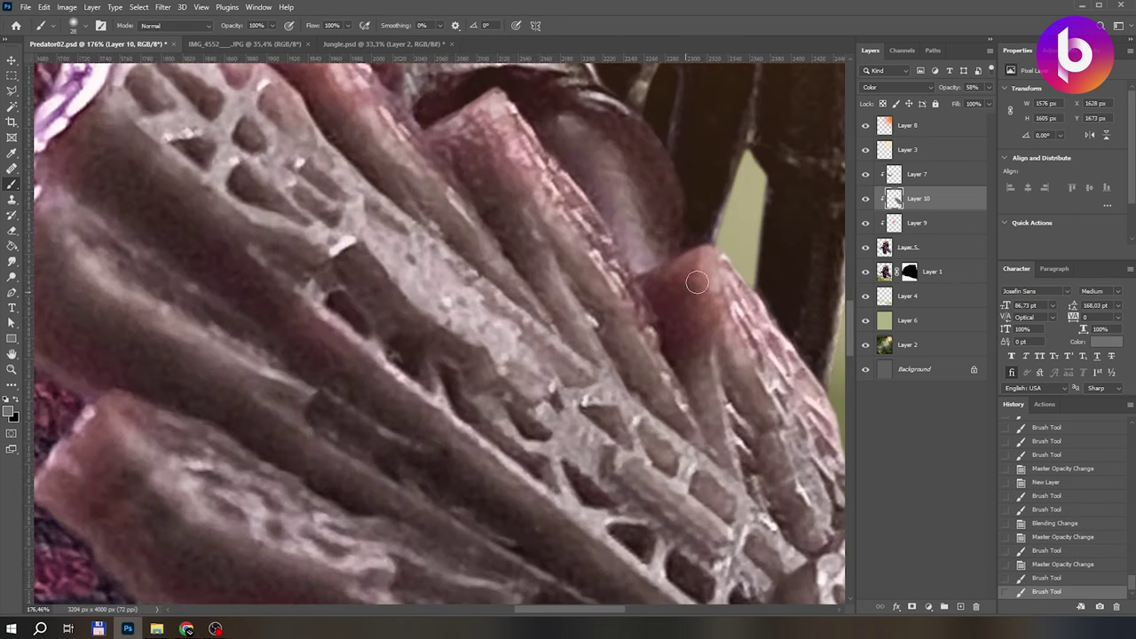
{"action": "left_click", "coordinate": [510, 132]}
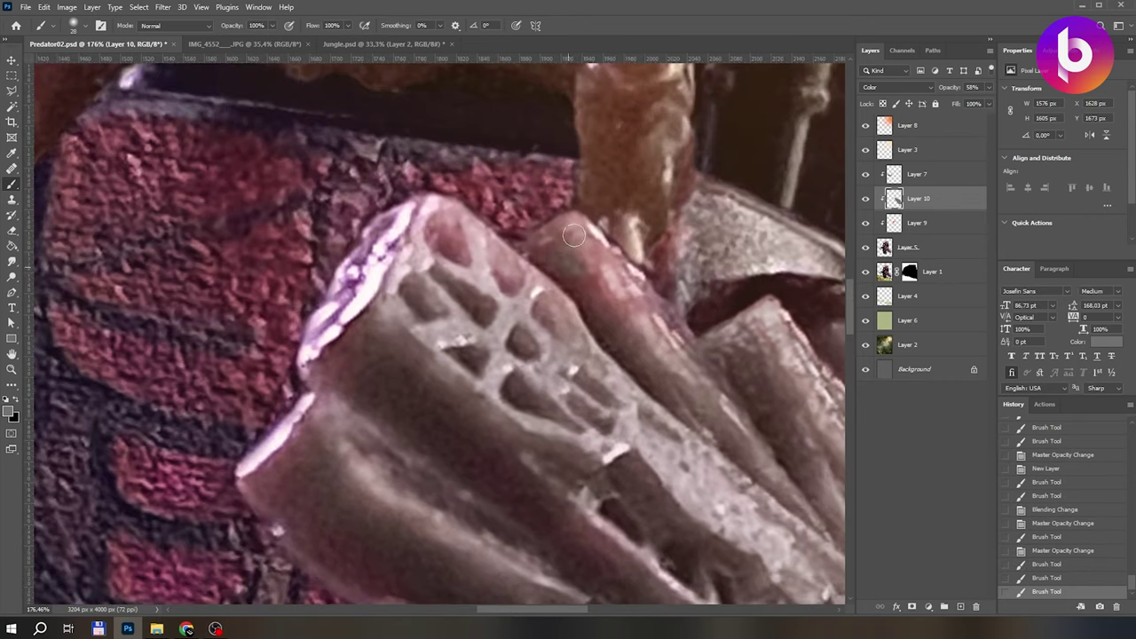
{"action": "left_click", "coordinate": [335, 293]}
{"action": "left_click", "coordinate": [593, 318]}
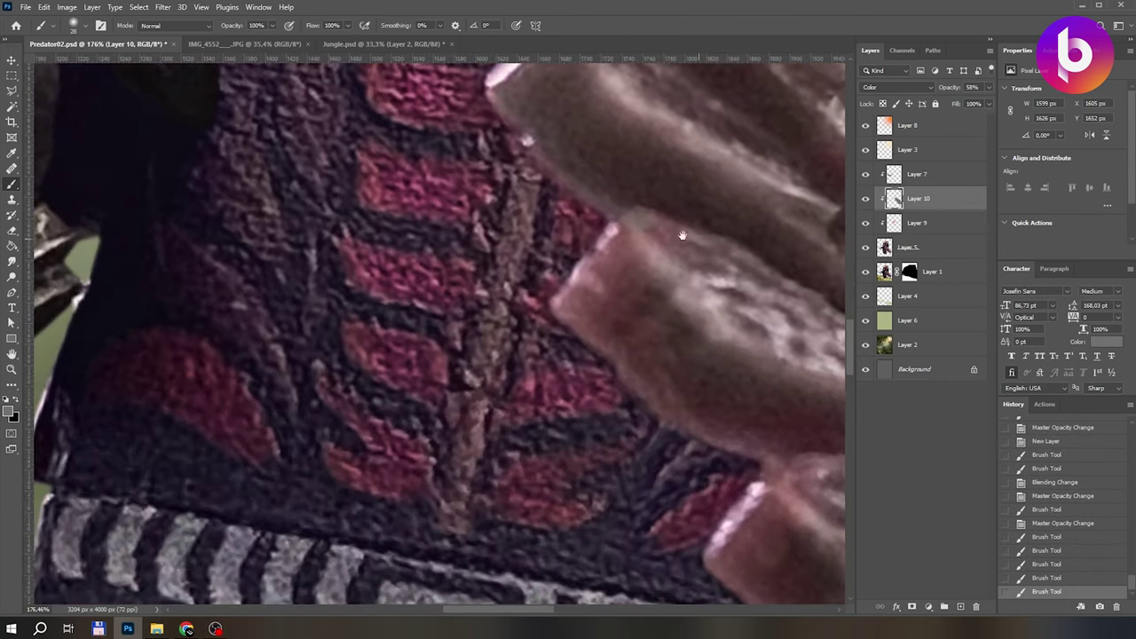
{"action": "left_click", "coordinate": [689, 418]}
{"action": "left_click", "coordinate": [488, 190]}
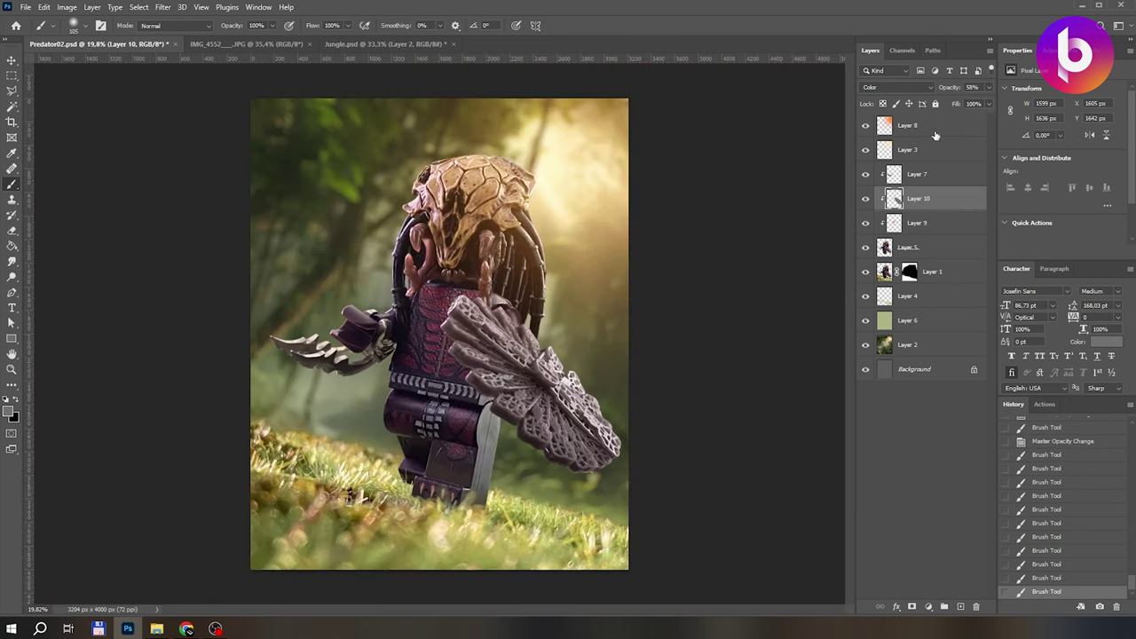
{"action": "key", "text": "v"}
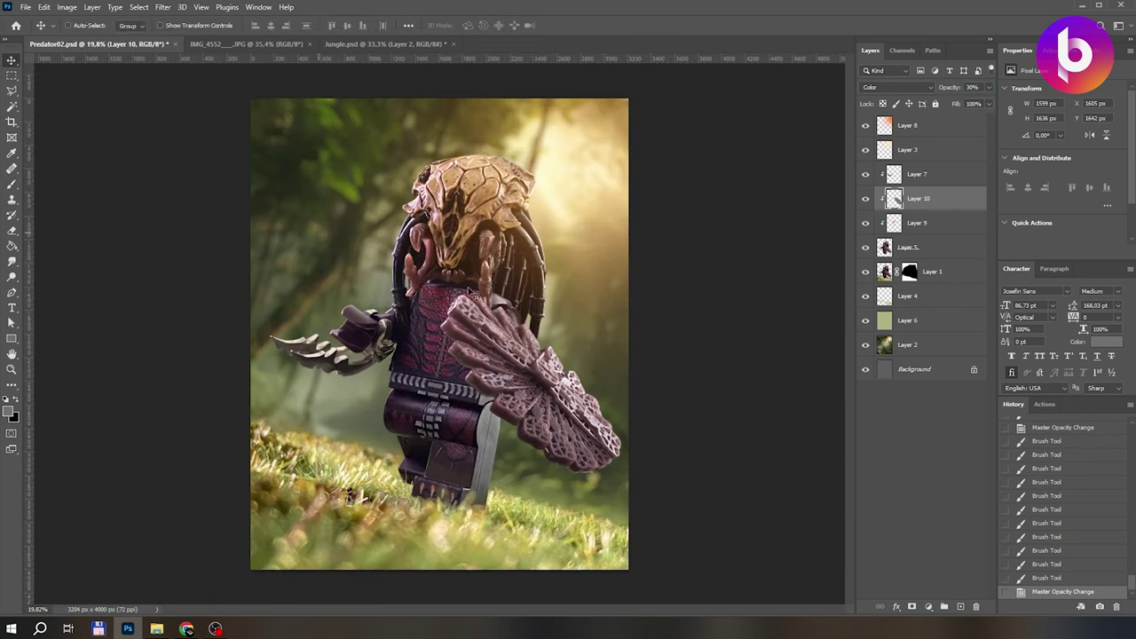
Adjust the tones of Layer 1 with Levels and slightly reduce its saturation with Hue/Saturation.
{"action": "left_click", "coordinate": [877, 280]}
{"action": "key", "text": "ctrl+l"}
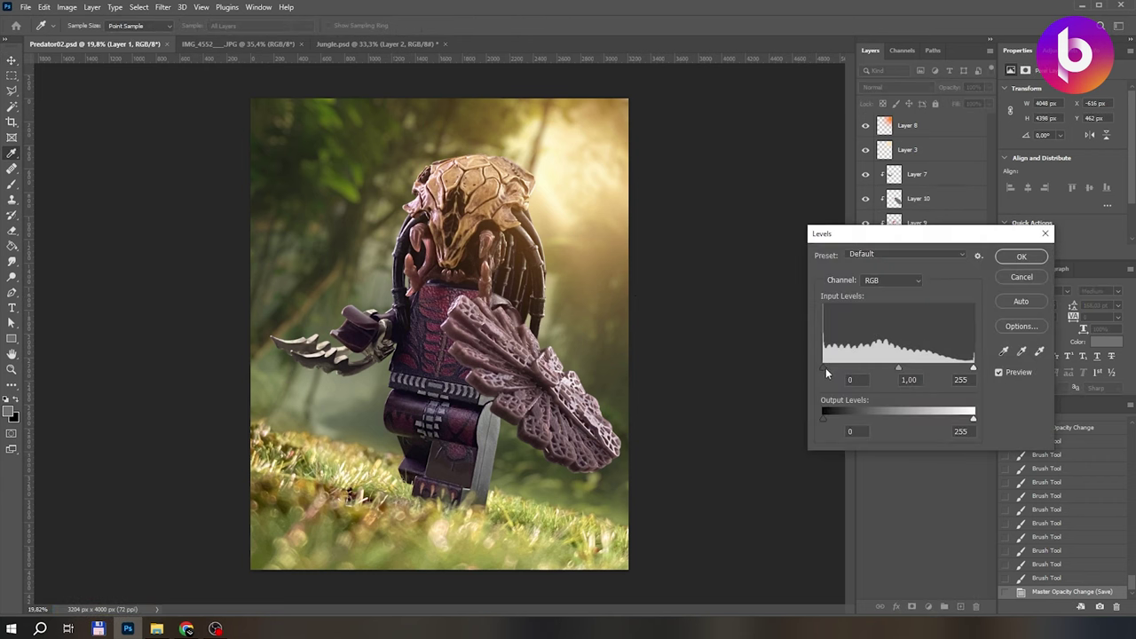
{"action": "key", "text": "Escape"}
{"action": "key", "text": "ctrl+u"}
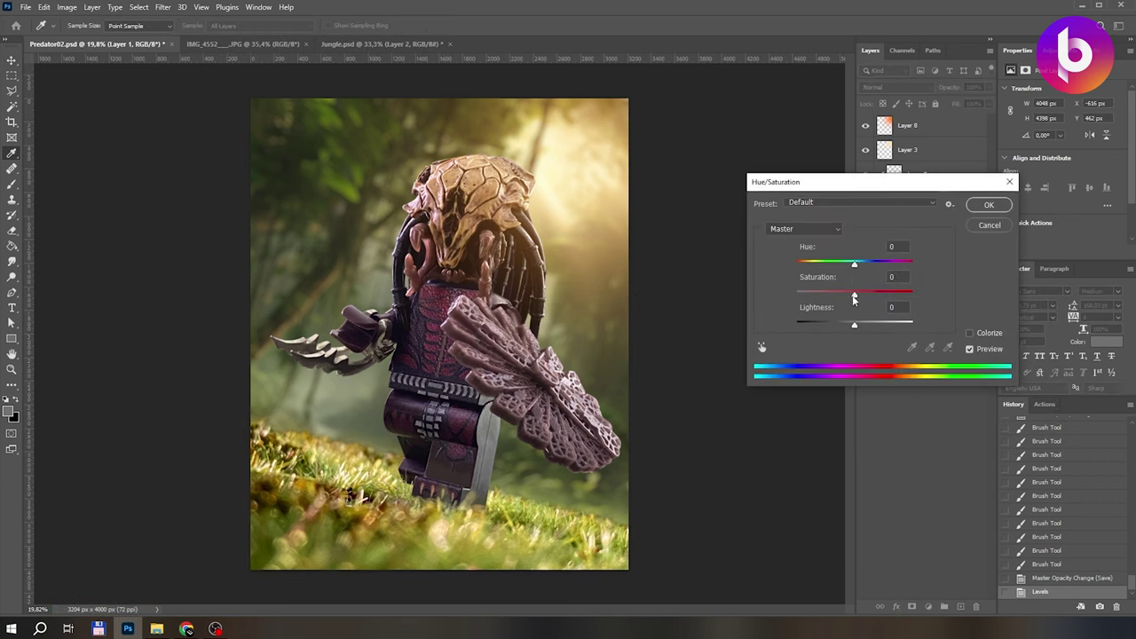
{"action": "mouse_move", "coordinate": [854, 295]}
{"action": "left_mouse_down"}
{"action": "mouse_move", "coordinate": [837, 297]}
{"action": "mouse_move", "coordinate": [852, 298]}
{"action": "left_mouse_up"}
{"action": "key", "text": "Return"}
Paint olive green over the legs on a new clipped layer above Layer 5, and set it to Color at 23% opacity.
{"action": "left_click", "coordinate": [10, 411]}
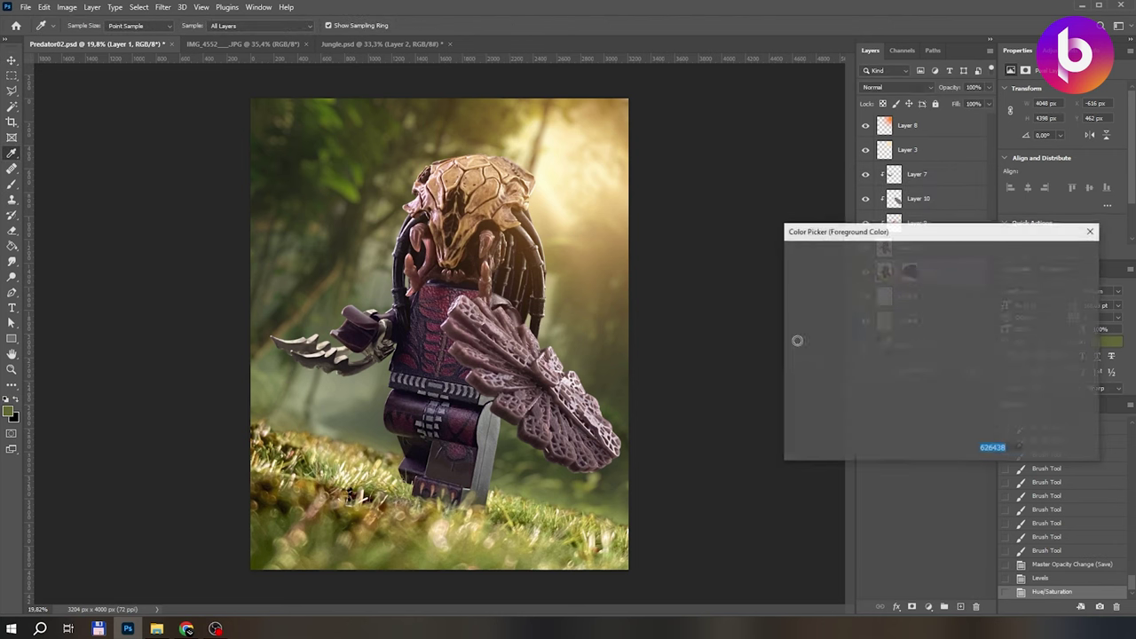
{"action": "left_click", "coordinate": [885, 329]}
{"action": "key", "text": "Return"}
{"action": "key", "text": "ctrl+shift+alt+n"}
{"action": "key", "text": "b"}
{"action": "mouse_move", "coordinate": [408, 443]}
{"action": "left_mouse_down"}
{"action": "mouse_move", "coordinate": [444, 426]}
{"action": "mouse_move", "coordinate": [431, 395]}
{"action": "left_mouse_up"}
{"action": "left_click", "coordinate": [897, 87]}
{"action": "left_click", "coordinate": [887, 342]}
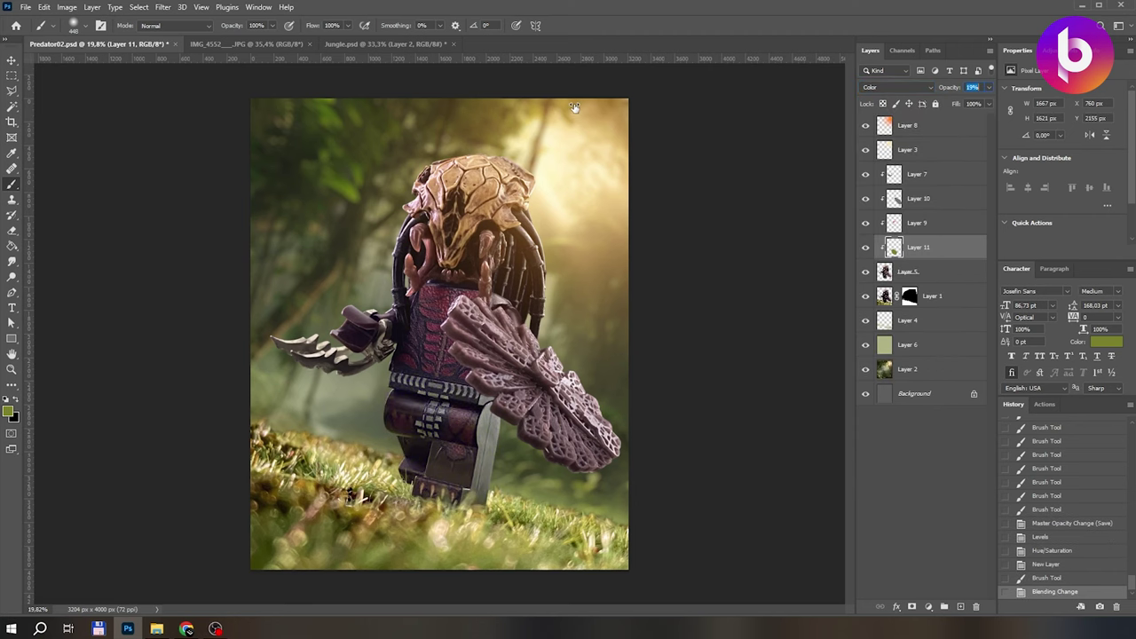
Brush the green tint over the torso, head, arms and shield on Layer 11.
{"action": "left_click_drag", "start_coordinate": [451, 254], "coordinate": [420, 371]}
{"action": "scroll", "coordinate": [382, 355], "scroll_direction": "up", "scroll_amount": 3}
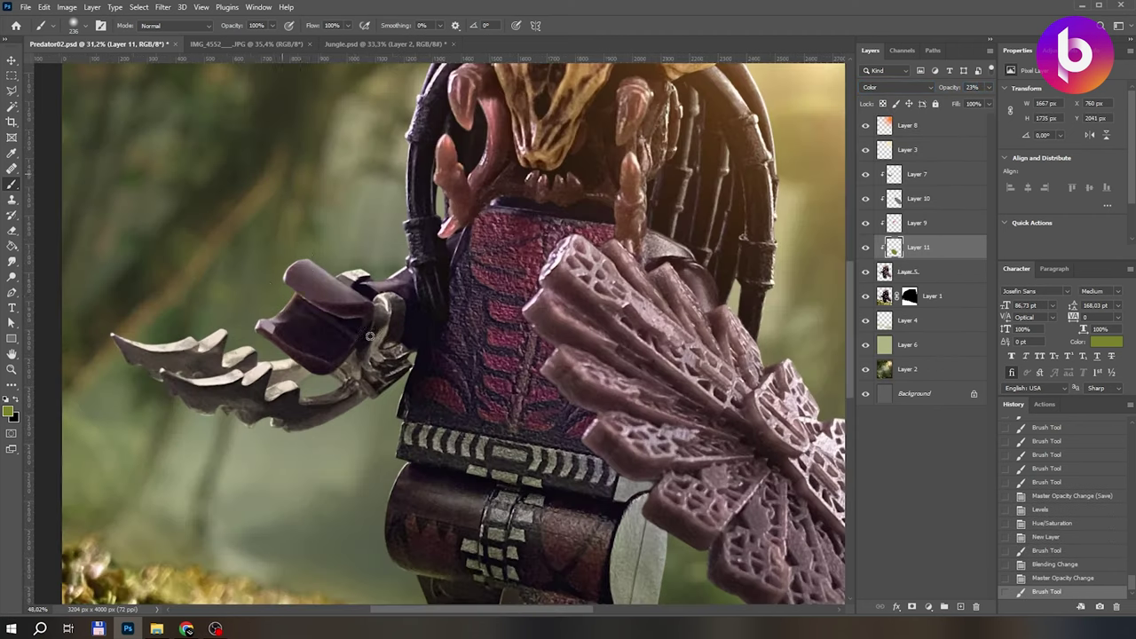
{"action": "scroll", "coordinate": [267, 371], "scroll_direction": "down", "scroll_amount": 3}
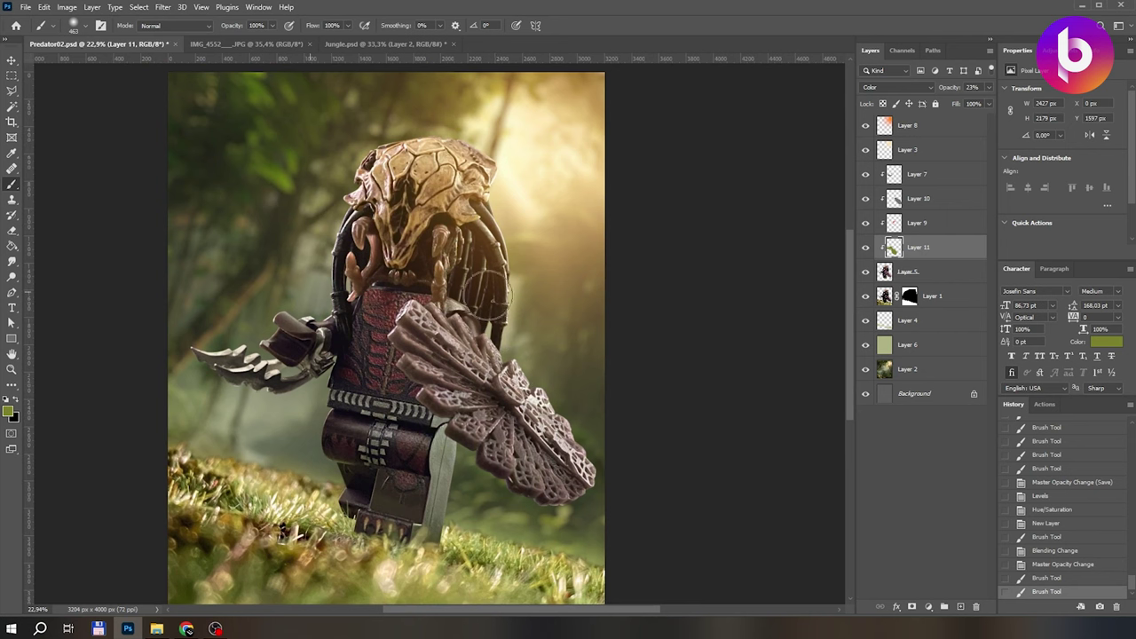
{"action": "left_click", "coordinate": [218, 338]}
Change Layer 11 to Overlay, adjust its opacity, and compare the figure with and without the tint.
{"action": "left_click", "coordinate": [897, 87]}
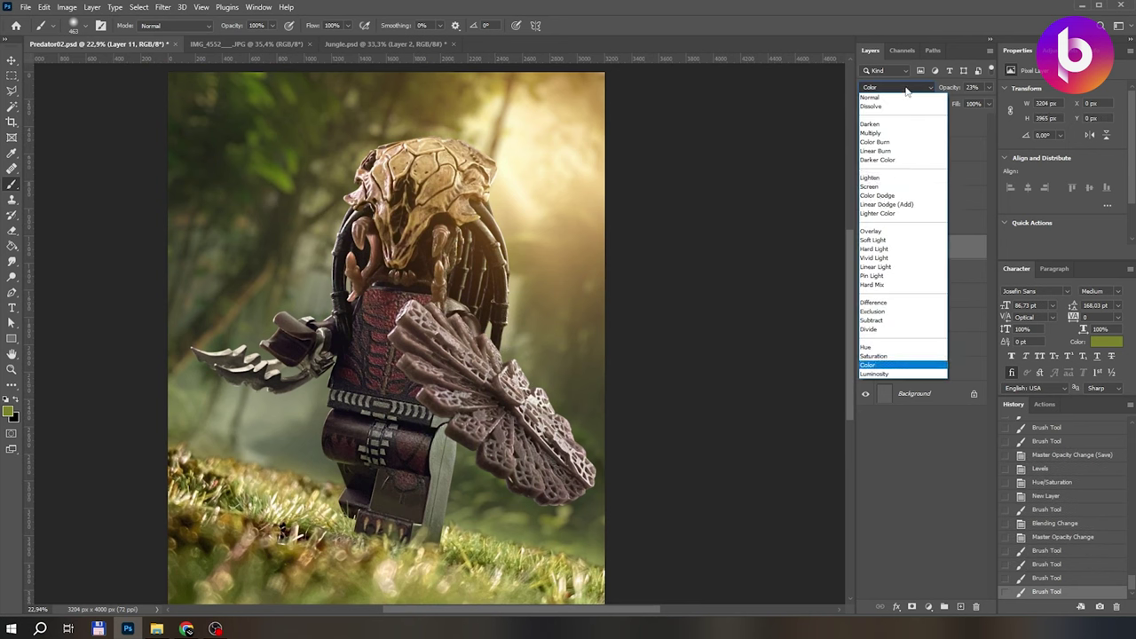
{"action": "left_click", "coordinate": [884, 230]}
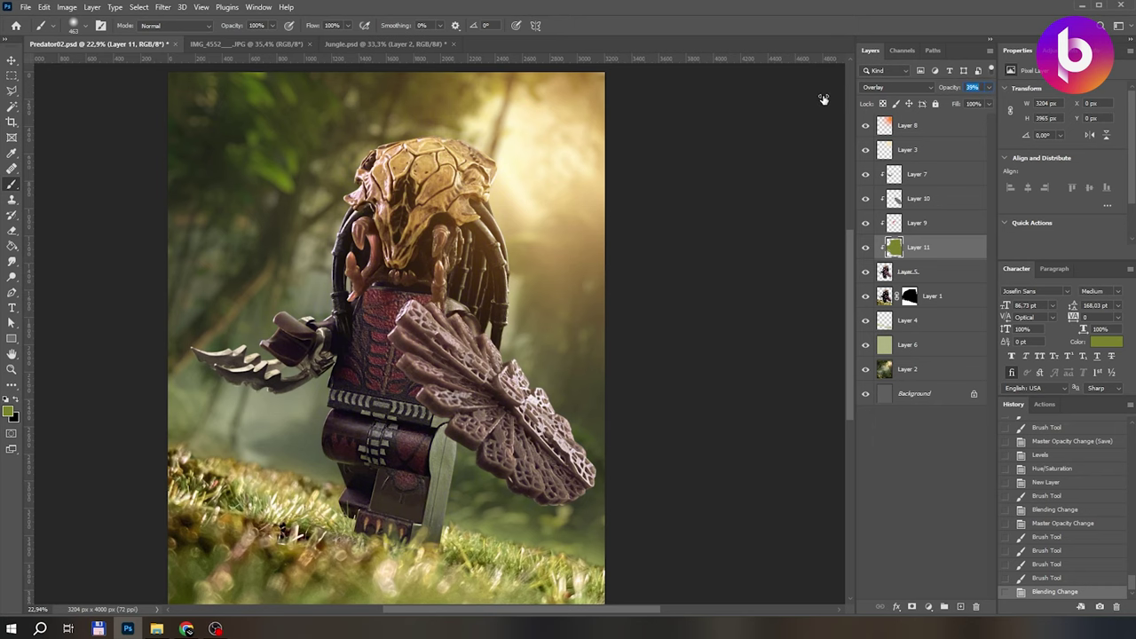
{"action": "left_click_drag", "start_coordinate": [827, 98], "coordinate": [824, 98]}
{"action": "left_click", "coordinate": [867, 247]}
{"action": "left_click", "coordinate": [866, 248]}
{"action": "left_click", "coordinate": [866, 248]}
{"action": "left_click", "coordinate": [866, 248]}
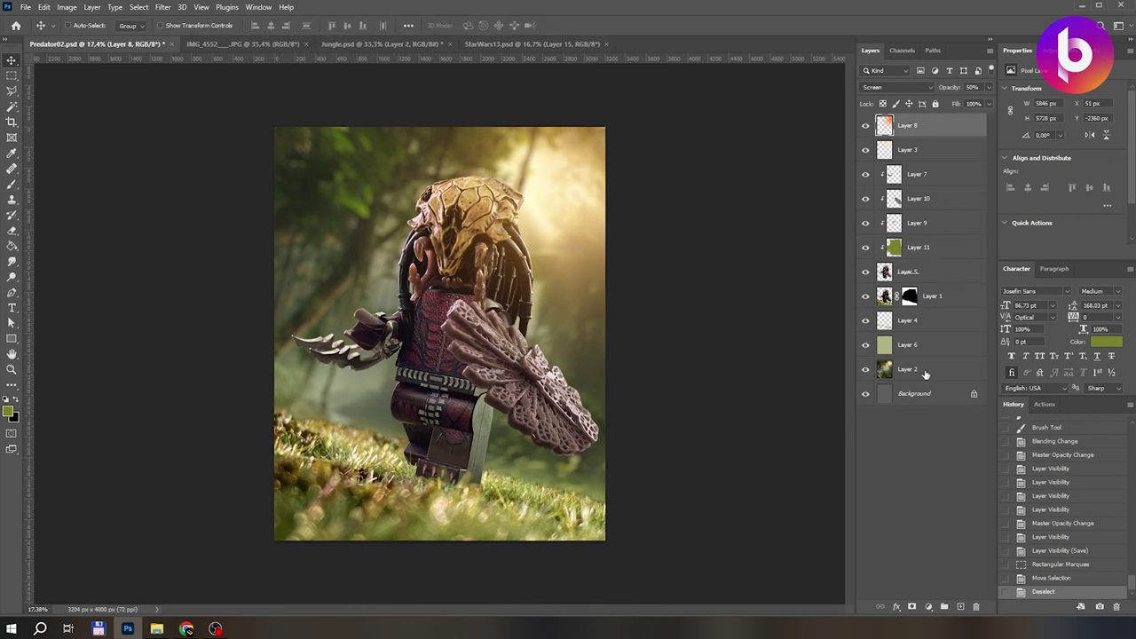
Select every layer from Layer 8 down to Layer 2 and move them down 30 px.
{"action": "left_click", "coordinate": [925, 373], "text": "shift"}
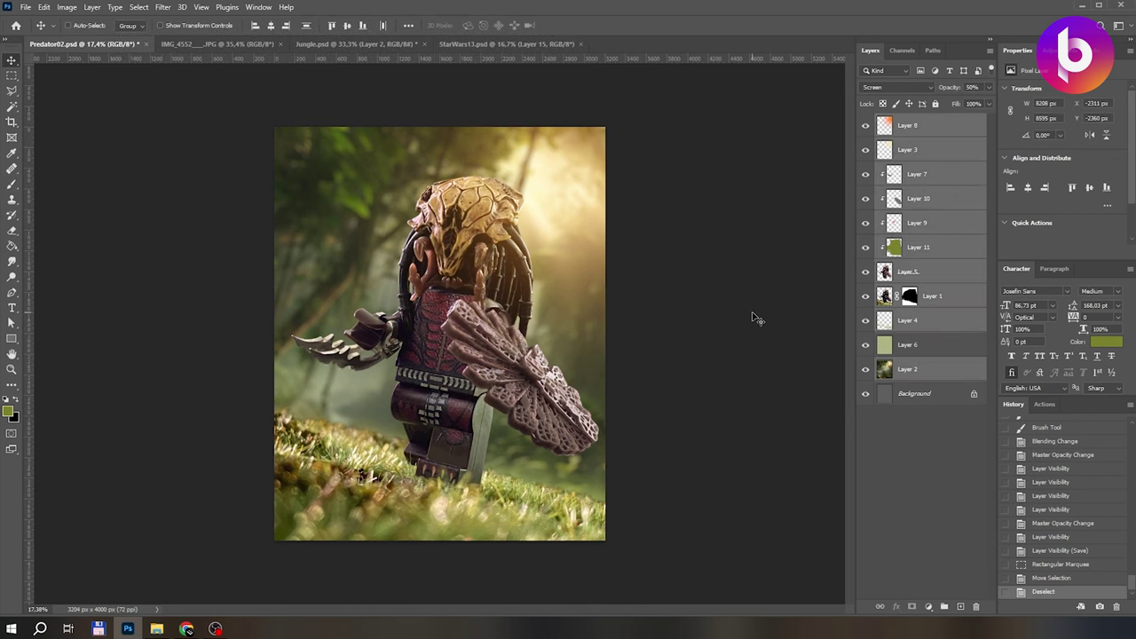
{"action": "key", "text": "shift+Down"}
{"action": "key", "text": "shift+Down"}
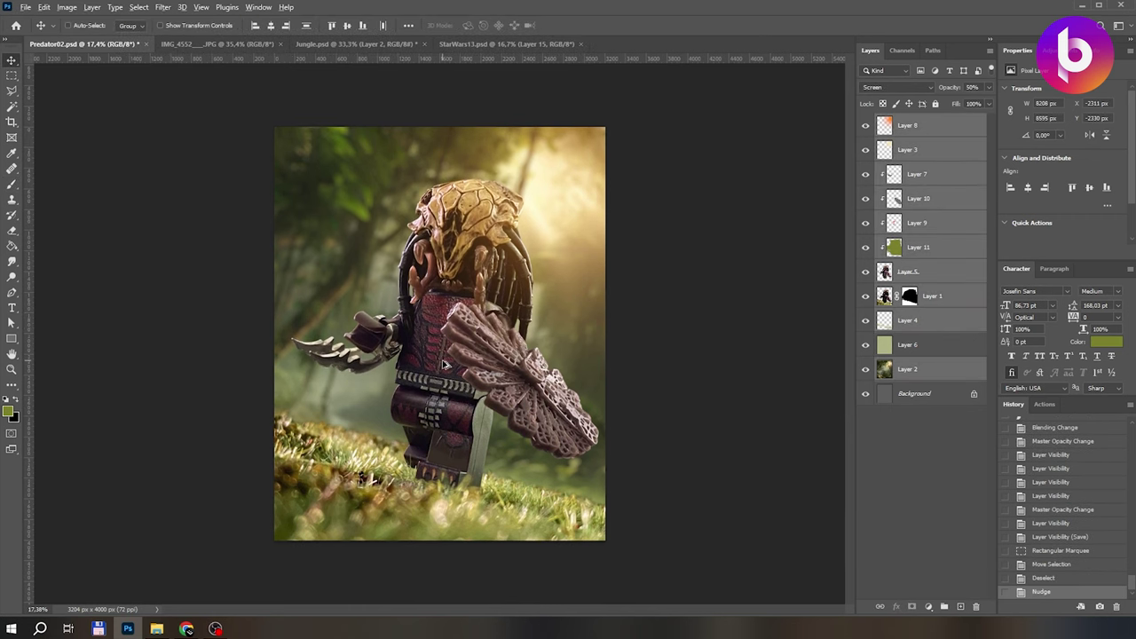
Add a new layer above Layer 7 for the eyes and set the foreground colour to red ff0000.
{"action": "scroll", "coordinate": [444, 364], "scroll_direction": "up", "scroll_amount": 2}
{"action": "key", "text": "ctrl+shift+alt+n"}
{"action": "scroll", "coordinate": [439, 137], "scroll_direction": "up", "scroll_amount": 7}
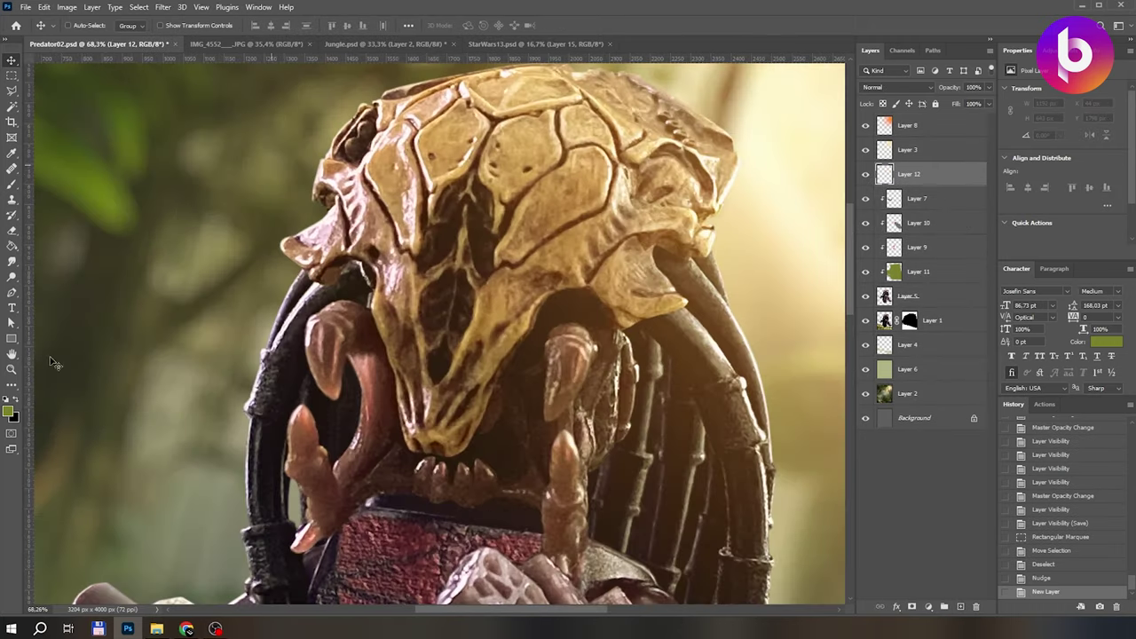
{"action": "key", "text": "i"}
{"action": "left_click", "coordinate": [8, 410]}
{"action": "key", "text": "Return"}
{"action": "key", "text": "b"}
{"action": "scroll", "coordinate": [437, 141], "scroll_direction": "up", "scroll_amount": 10}
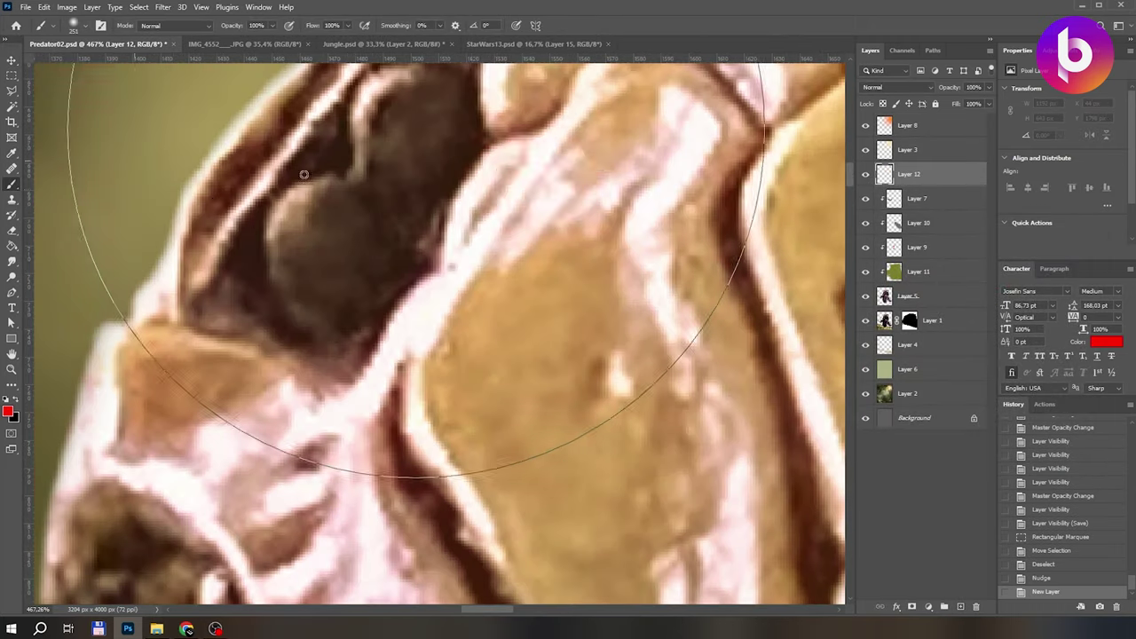
{"action": "left_click", "coordinate": [8, 410]}
{"action": "type", "text": "ff0000"}
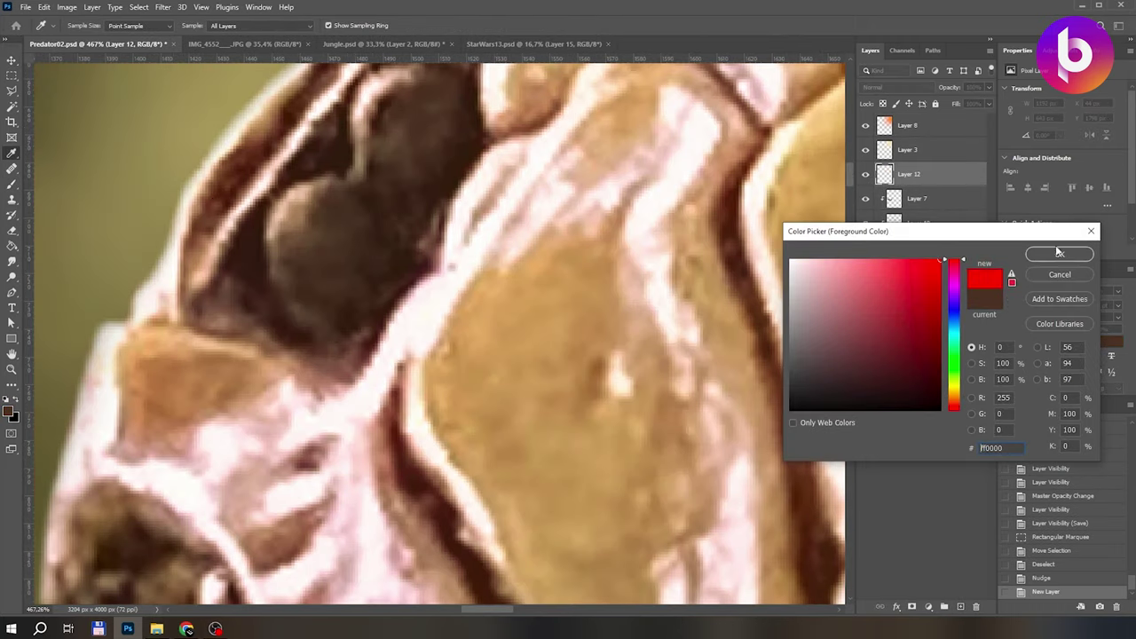
{"action": "key", "text": "Return"}
Paint a soft red dot on the skull's upper eye, resize it, and place a copy on the lower eye.
{"action": "left_click", "coordinate": [415, 126]}
{"action": "key", "text": "ctrl+t"}
{"action": "left_click_drag", "start_coordinate": [449, 144], "coordinate": [469, 183]}
{"action": "key", "text": "Return"}
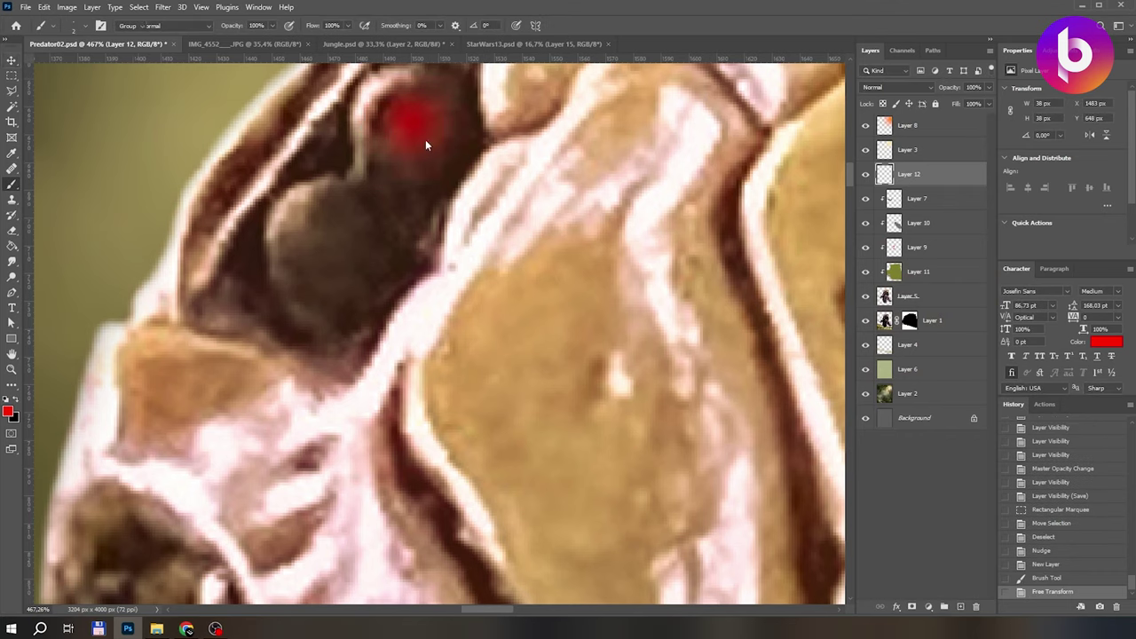
{"action": "key", "text": "v"}
{"action": "left_click_drag", "start_coordinate": [426, 145], "coordinate": [510, 234]}
{"action": "left_click_drag", "start_coordinate": [494, 200], "coordinate": [430, 346]}
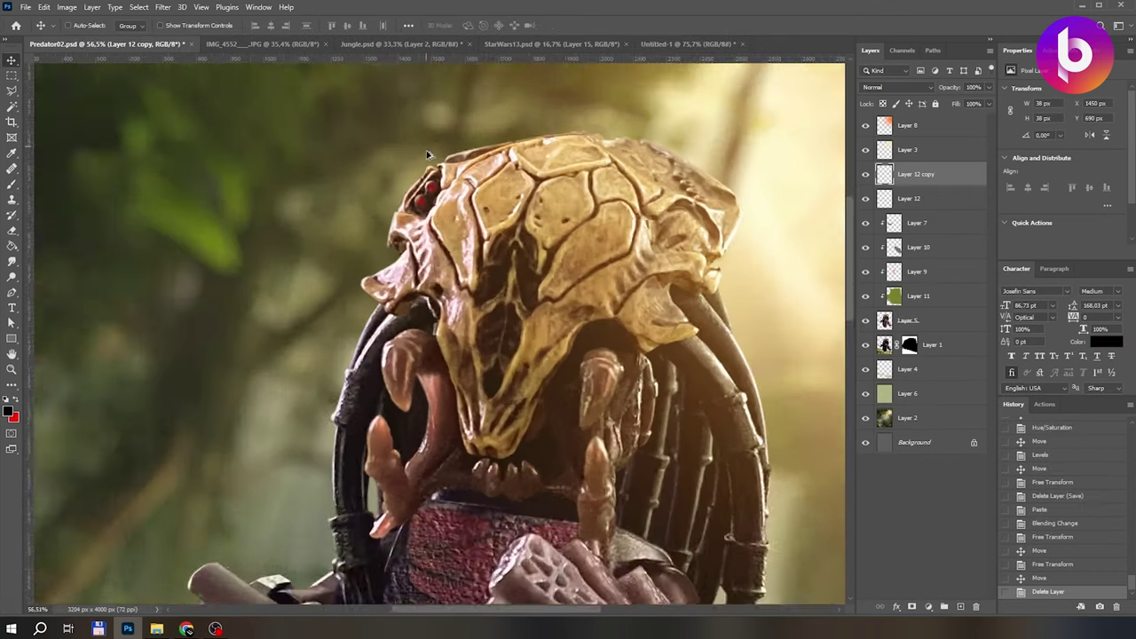
Set the red eye dot layers to Screen and duplicate both to strengthen the glow.
{"action": "left_click", "coordinate": [896, 87]}
{"action": "left_click", "coordinate": [900, 91]}
{"action": "left_click", "coordinate": [900, 91]}
{"action": "left_click", "coordinate": [888, 179]}
{"action": "left_click_drag", "start_coordinate": [915, 198], "coordinate": [961, 607]}
{"action": "left_click_drag", "start_coordinate": [915, 222], "coordinate": [962, 605]}
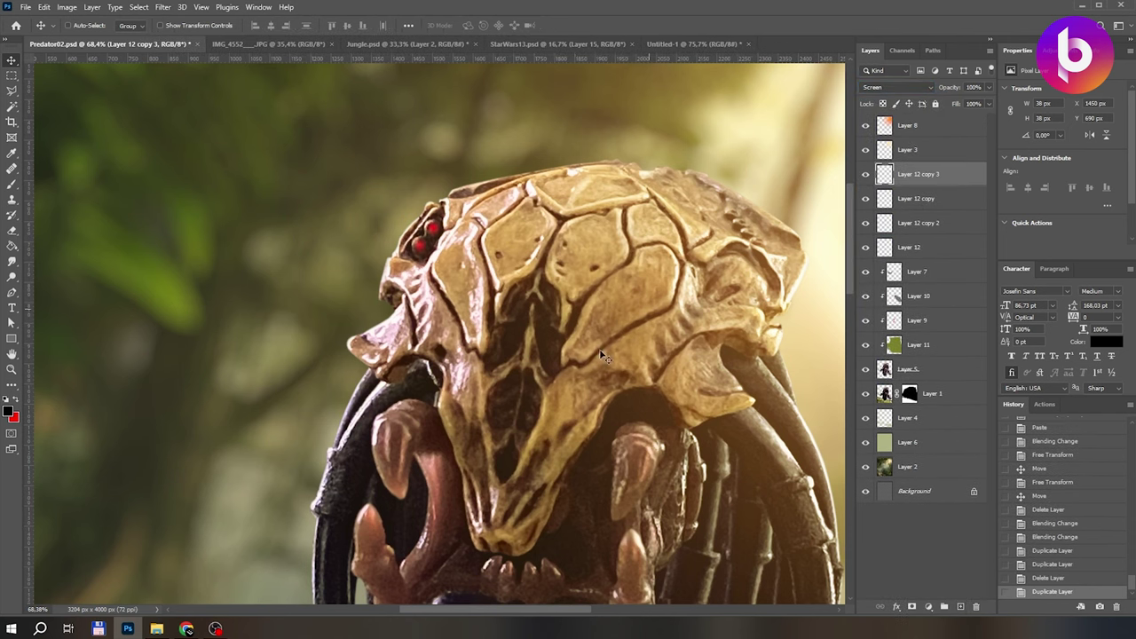
Copy the red flare from Untitled-1 and paste it into Predator02.psd beside the skull.
{"action": "key", "text": "ctrl+minus"}
{"action": "left_click", "coordinate": [651, 45]}
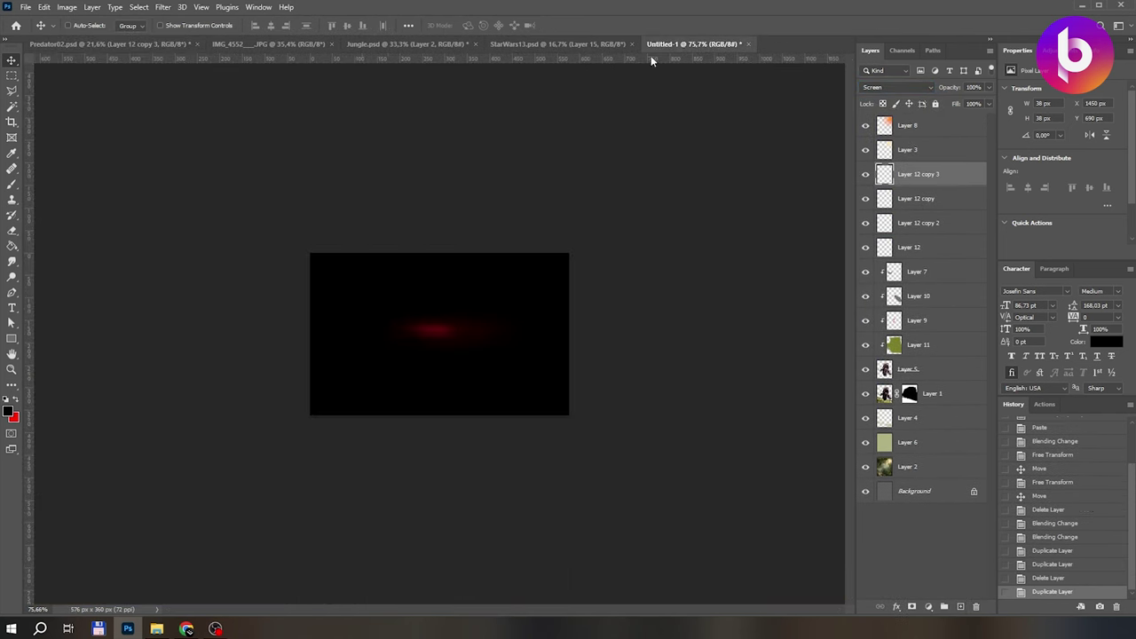
{"action": "key", "text": "m"}
{"action": "left_click_drag", "start_coordinate": [360, 307], "coordinate": [535, 352]}
{"action": "key", "text": "ctrl+c"}
{"action": "key", "text": "ctrl+Tab"}
{"action": "key", "text": "ctrl+v"}
{"action": "left_click_drag", "start_coordinate": [457, 297], "coordinate": [447, 163]}
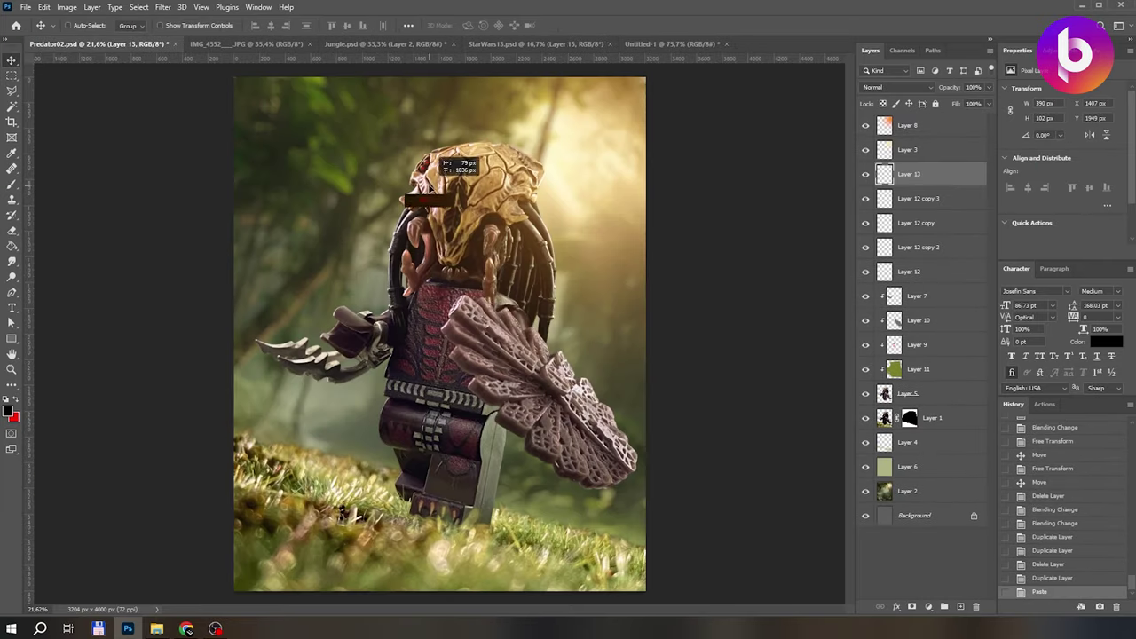
Set the pasted red flare to Screen, and enlarge and position it over the eyes.
{"action": "scroll", "coordinate": [447, 163], "scroll_direction": "up", "scroll_amount": 5}
{"action": "key", "text": "shift+alt+s"}
{"action": "key", "text": "ctrl+t"}
{"action": "left_click_drag", "start_coordinate": [654, 296], "coordinate": [568, 238]}
{"action": "left_click", "coordinate": [588, 25]}
Brighten the red flare using Levels with a white input of 113, and flip it horizontally across the eyes.
{"action": "key", "text": "ctrl+l"}
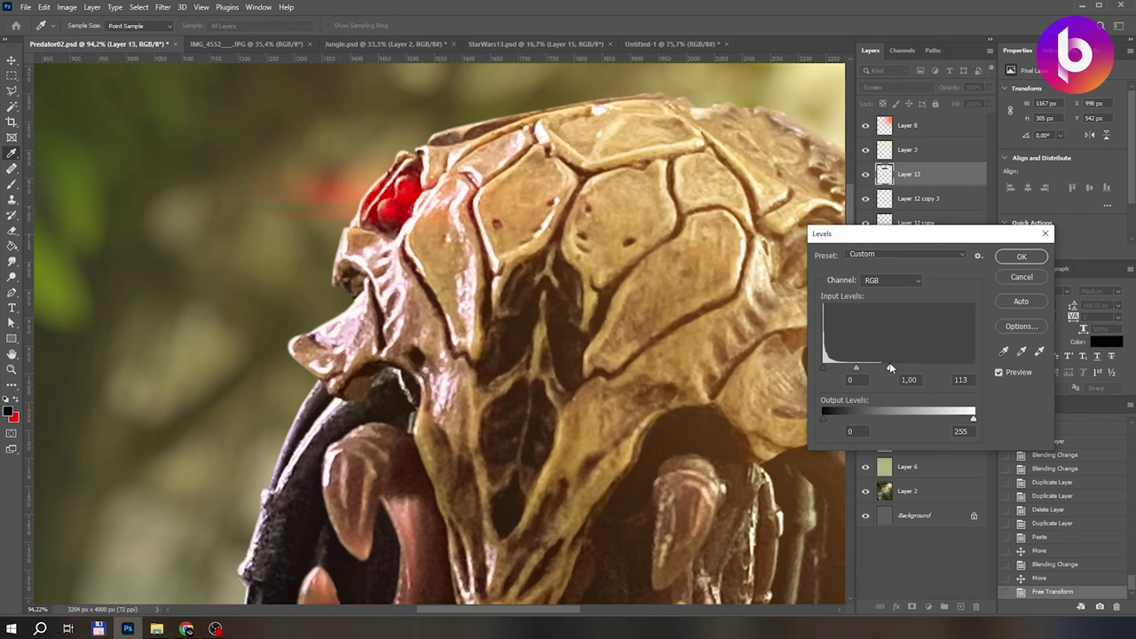
{"action": "left_click", "coordinate": [1022, 256]}
{"action": "key", "text": "v"}
{"action": "scroll", "coordinate": [532, 248], "scroll_direction": "down", "scroll_amount": 5}
{"action": "mouse_move", "coordinate": [520, 248]}
{"action": "left_mouse_down"}
{"action": "mouse_move", "coordinate": [559, 252]}
{"action": "mouse_move", "coordinate": [391, 216]}
{"action": "mouse_move", "coordinate": [512, 258]}
{"action": "left_mouse_up"}
{"action": "left_click", "coordinate": [43, 7]}
{"action": "mouse_move", "coordinate": [147, 287]}
{"action": "left_click", "coordinate": [240, 485]}
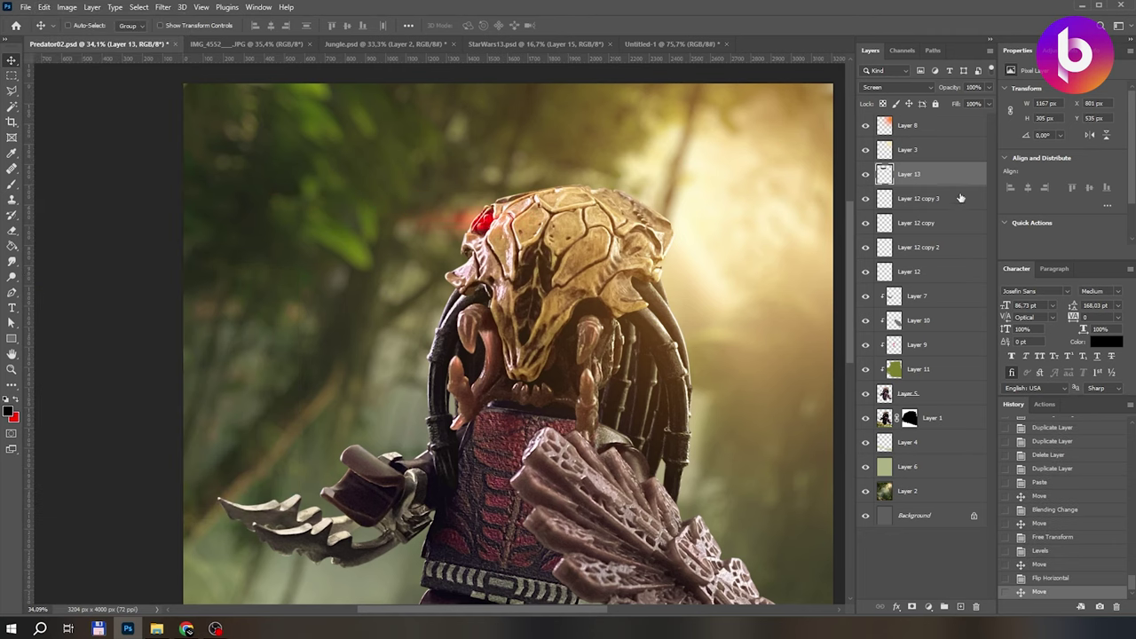
Move the four Layer 12 eye dot layers above the flare on Layer 13.
{"action": "left_click", "coordinate": [923, 198]}
{"action": "left_click", "coordinate": [923, 271], "text": "shift"}
{"action": "key", "text": "ctrl+bracketright"}
{"action": "scroll", "coordinate": [495, 200], "scroll_direction": "up", "scroll_amount": 4}
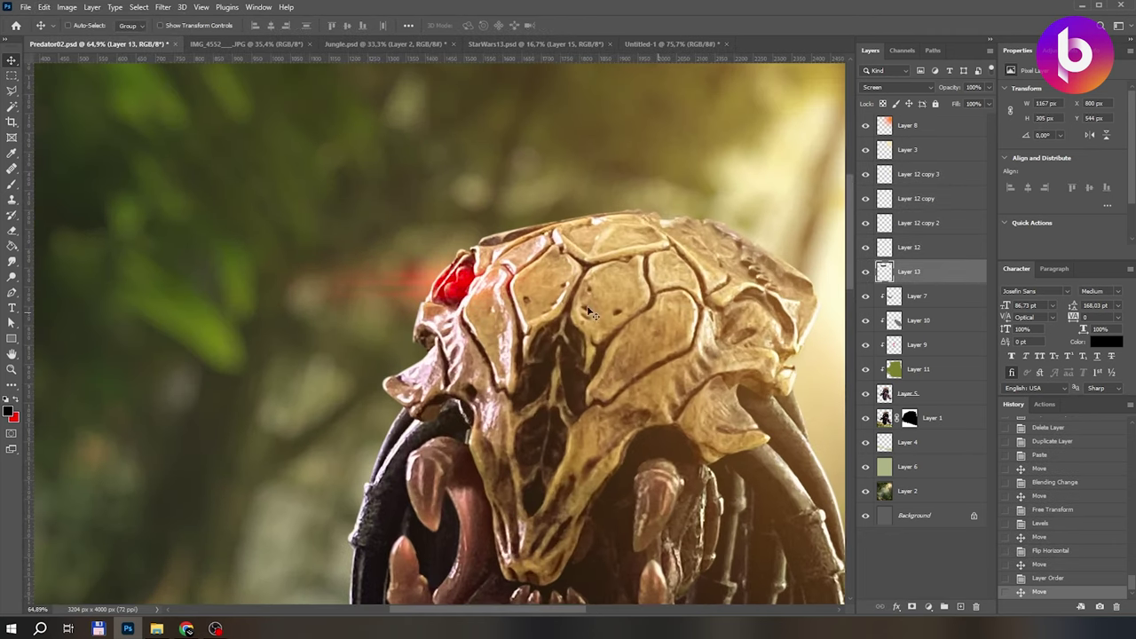
Add a new layer above Layer 12 copy 3 and set the foreground colour to white.
{"action": "scroll", "coordinate": [495, 200], "scroll_direction": "up", "scroll_amount": 6}
{"action": "key", "text": "ctrl+shift+alt+n"}
{"action": "key", "text": "b"}
{"action": "key", "text": "x"}
{"action": "left_click", "coordinate": [11, 409]}
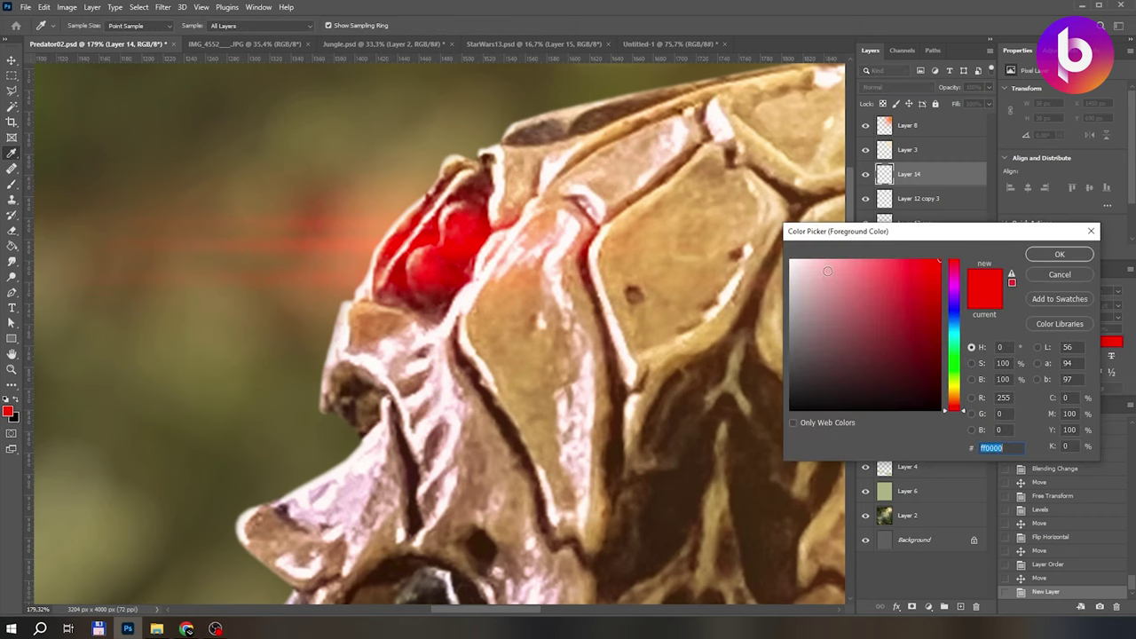
{"action": "left_click", "coordinate": [1053, 254]}
Paint a small white highlight on the upper red eye, enlarge it, and place a resized copy on the lower eye.
{"action": "scroll", "coordinate": [467, 233], "scroll_direction": "up", "scroll_amount": 2}
{"action": "left_click", "coordinate": [457, 228]}
{"action": "key", "text": "ctrl+t"}
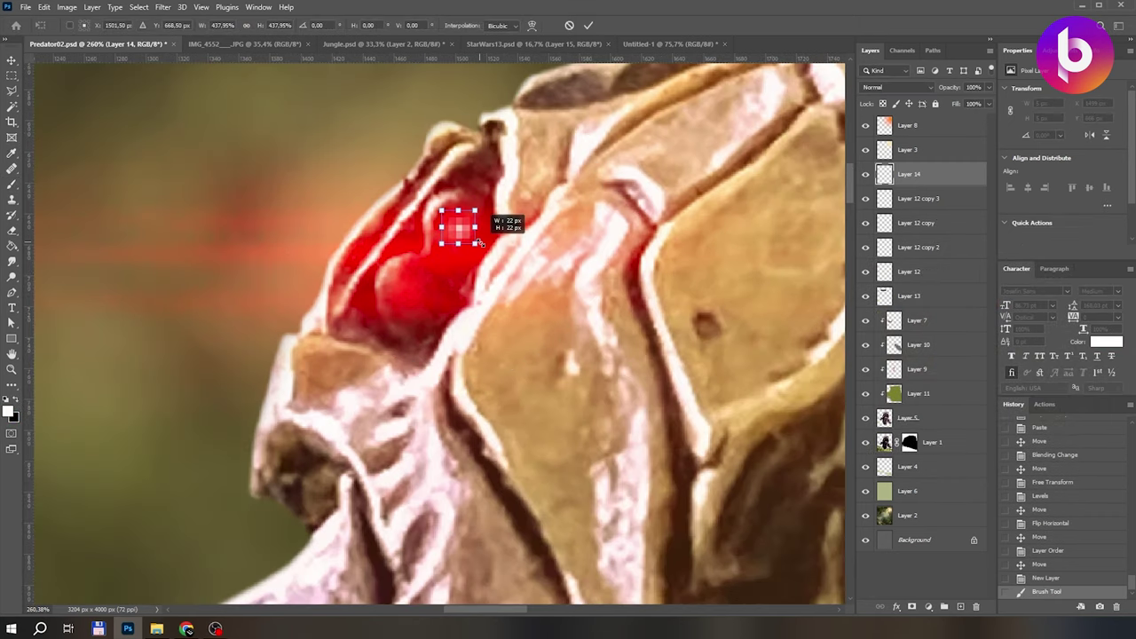
{"action": "key", "text": "Return"}
{"action": "key", "text": "v"}
{"action": "left_click_drag", "start_coordinate": [496, 253], "coordinate": [538, 306]}
{"action": "key", "text": "ctrl+t"}
{"action": "key", "text": "Return"}
Set both white eye highlight layers to 62% opacity and nudge them slightly into place.
{"action": "scroll", "coordinate": [509, 305], "scroll_direction": "down", "scroll_amount": 5}
{"action": "scroll", "coordinate": [508, 304], "scroll_direction": "down", "scroll_amount": 5}
{"action": "key", "text": "alt+shift+bracketleft"}
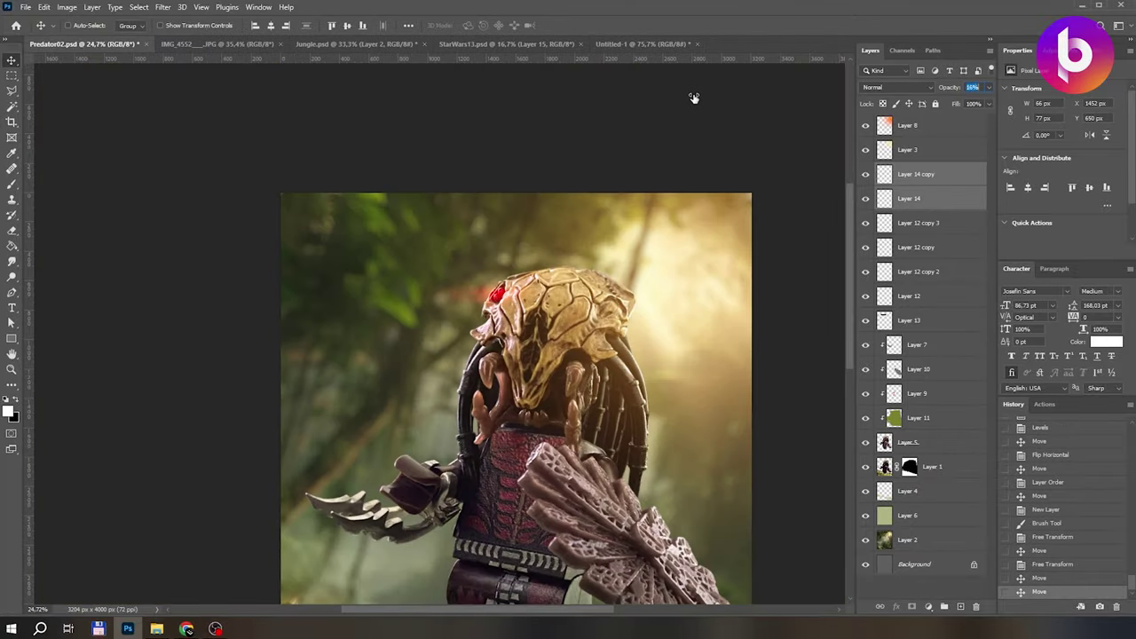
{"action": "scroll", "coordinate": [509, 290], "scroll_direction": "up", "scroll_amount": 5}
{"action": "key", "text": "6"}
{"action": "key", "text": "2"}
{"action": "left_click_drag", "start_coordinate": [509, 290], "coordinate": [508, 289]}
{"action": "scroll", "coordinate": [509, 290], "scroll_direction": "down", "scroll_amount": 5}
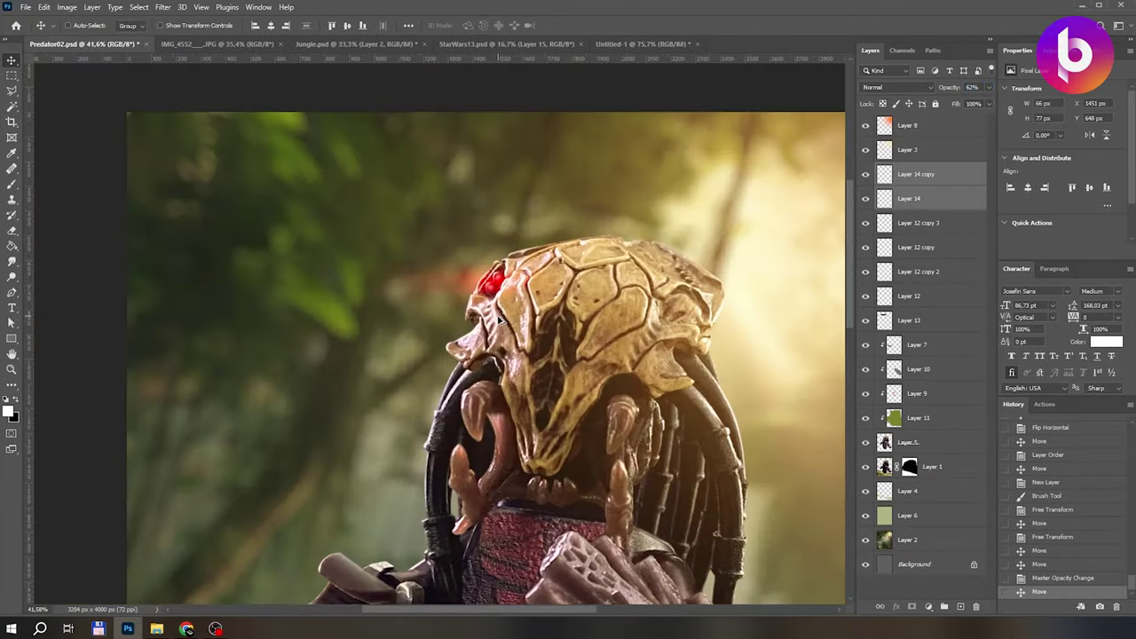
Brighten the red flare on Layer 13 again using Levels with a white input of 187.
{"action": "left_click", "coordinate": [909, 320]}
{"action": "key", "text": "ctrl+l"}
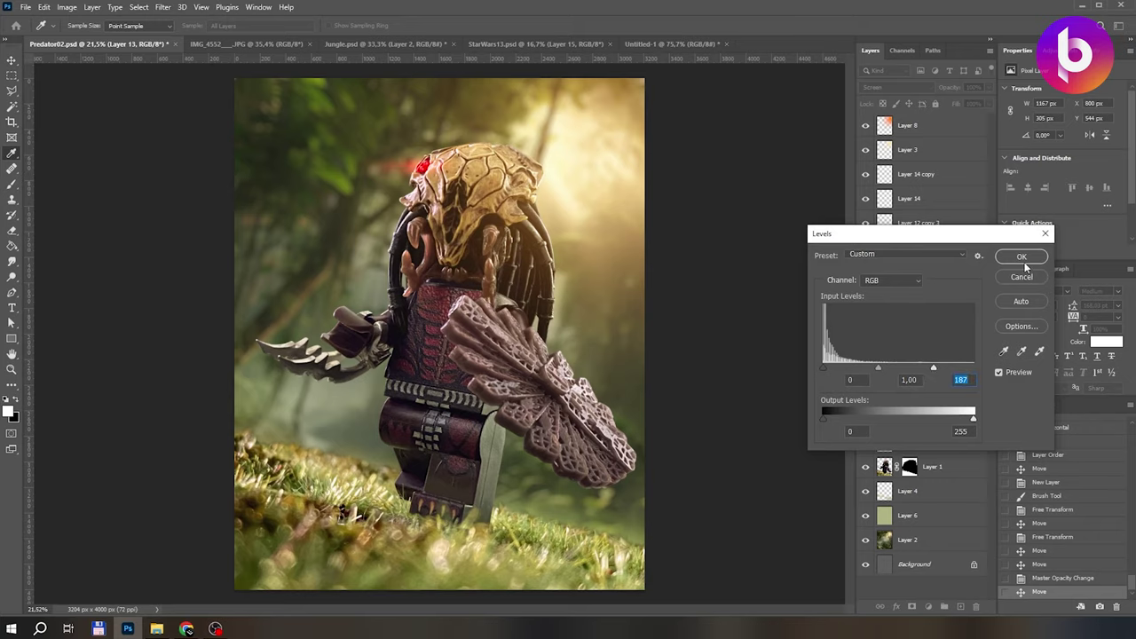
{"action": "left_click", "coordinate": [1022, 257]}
Add a new clipped layer above Layer 7 and paint a thin pink line down the centre of the chest.
{"action": "scroll", "coordinate": [450, 412], "scroll_direction": "up", "scroll_amount": 5}
{"action": "key", "text": "b"}
{"action": "key", "text": "ctrl+shift+alt+n"}
{"action": "key", "text": "ctrl+alt+g"}
{"action": "scroll", "coordinate": [450, 412], "scroll_direction": "up", "scroll_amount": 3}
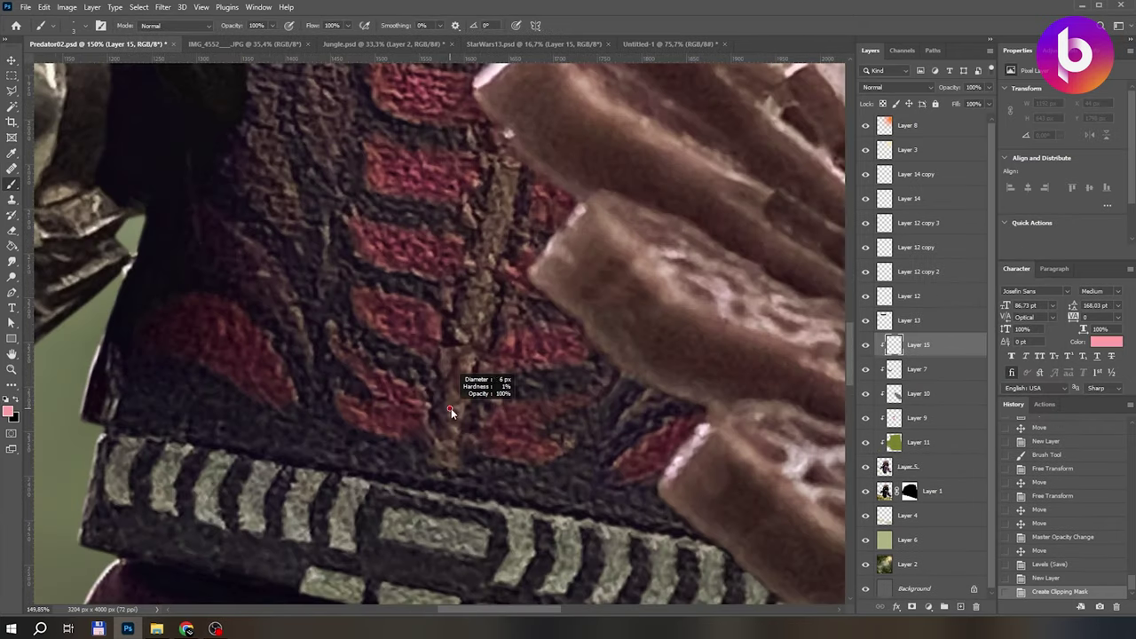
{"action": "mouse_move", "coordinate": [465, 342]}
{"action": "left_mouse_down"}
{"action": "mouse_move", "coordinate": [469, 266]}
{"action": "mouse_move", "coordinate": [500, 153]}
{"action": "left_mouse_up"}
{"action": "left_click_drag", "start_coordinate": [464, 355], "coordinate": [444, 456]}
Set Layer 15 to Hard Light at 21% opacity.
{"action": "left_click", "coordinate": [897, 87]}
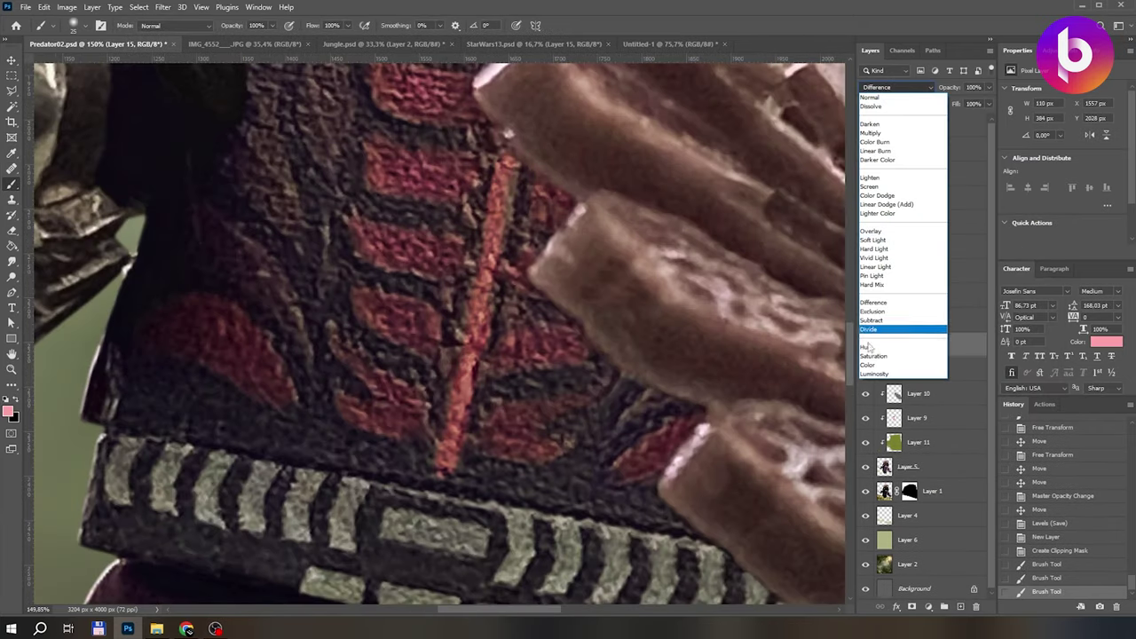
{"action": "left_click", "coordinate": [897, 249]}
{"action": "left_click_drag", "start_coordinate": [948, 87], "coordinate": [822, 88]}
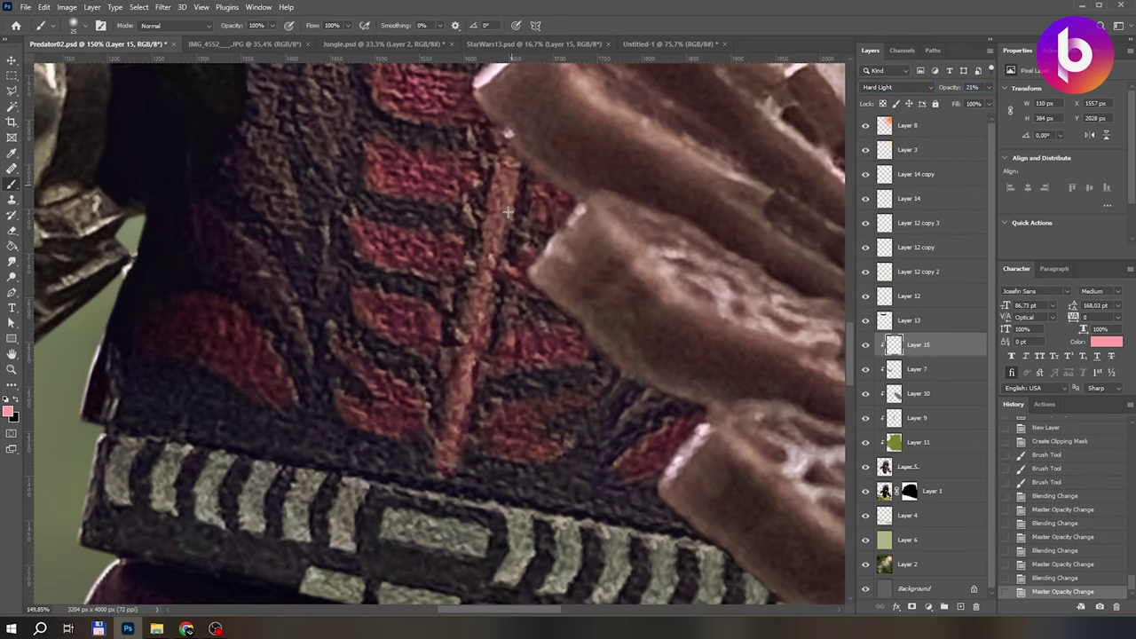
Paint more pink on Layer 15 over the chest details and the red plates beside the shield.
{"action": "left_click_drag", "start_coordinate": [509, 211], "coordinate": [479, 320]}
{"action": "key", "text": "ctrl+0"}
{"action": "scroll", "coordinate": [524, 254], "scroll_direction": "up", "scroll_amount": 5}
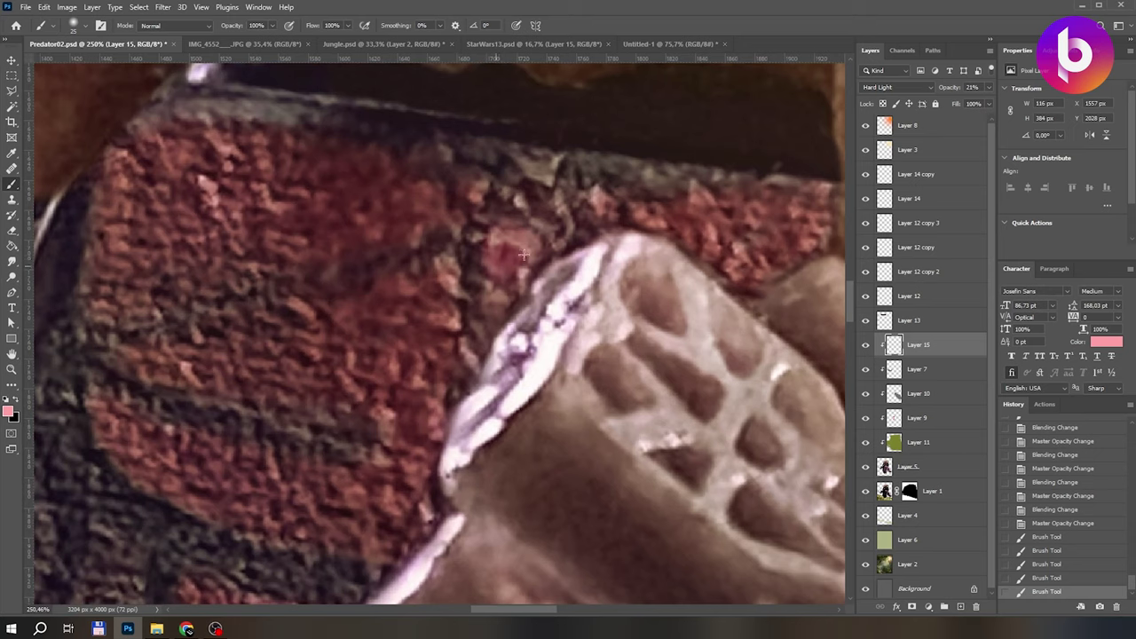
{"action": "left_click_drag", "start_coordinate": [524, 255], "coordinate": [483, 327]}
{"action": "scroll", "coordinate": [498, 353], "scroll_direction": "down", "scroll_amount": 8}
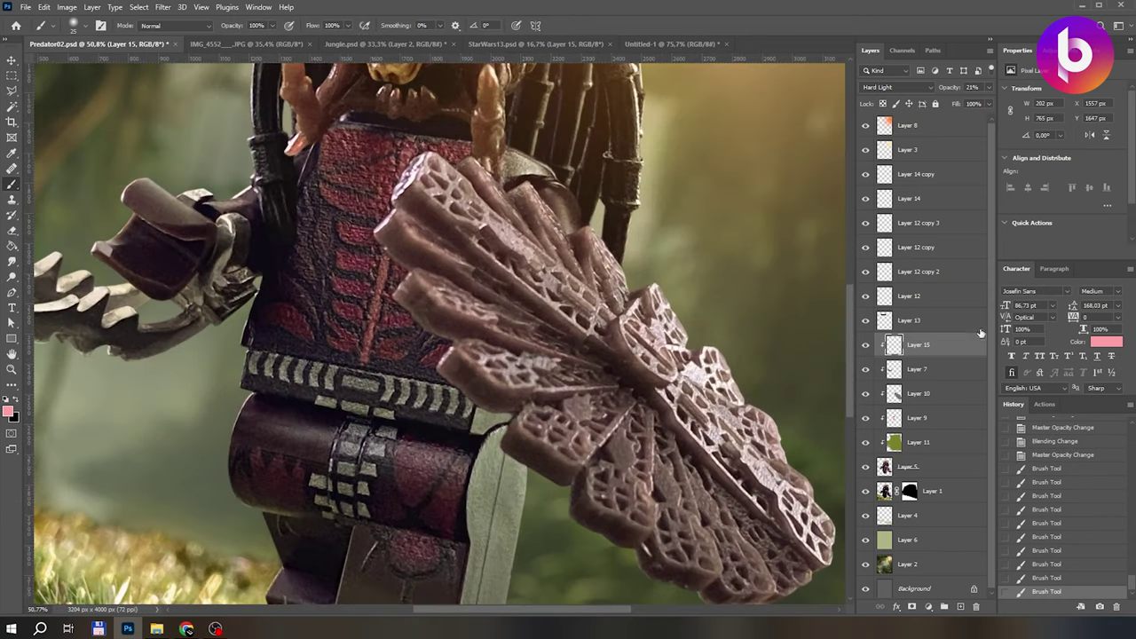
Duplicate Layer 15, set the copy to Screen at 10% opacity, and lower the original Layer 15 to 10% opacity.
{"action": "key", "text": "ctrl+j"}
{"action": "left_click", "coordinate": [897, 87]}
{"action": "left_click", "coordinate": [870, 186]}
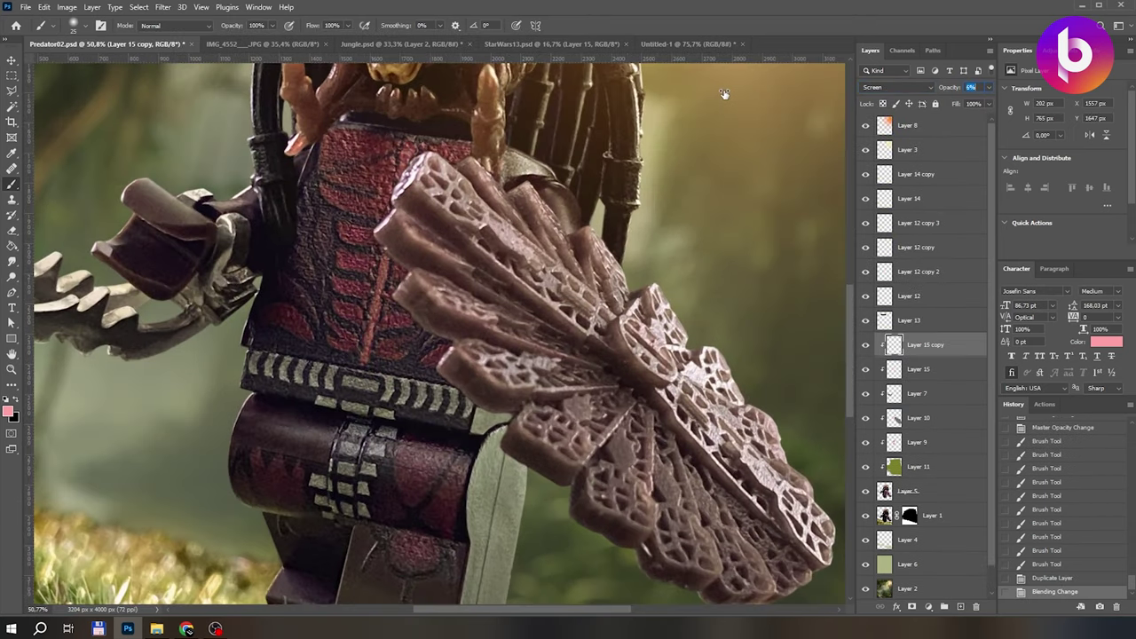
{"action": "left_click_drag", "start_coordinate": [728, 93], "coordinate": [720, 93]}
{"action": "key", "text": "v"}
{"action": "scroll", "coordinate": [530, 411], "scroll_direction": "down", "scroll_amount": 3}
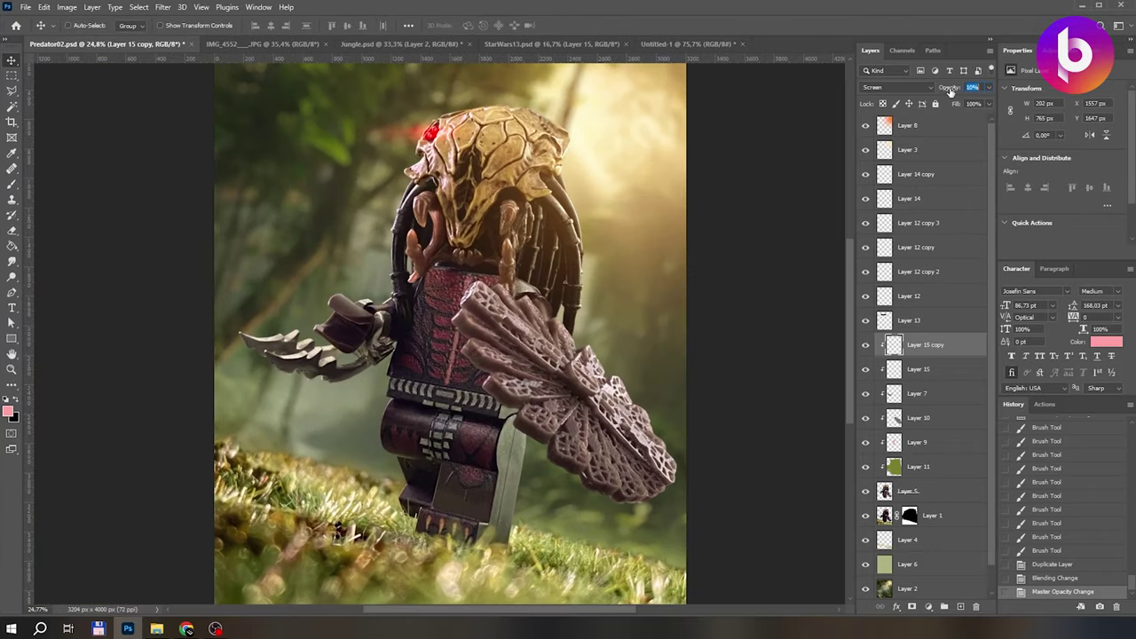
{"action": "left_click", "coordinate": [923, 368]}
{"action": "left_click", "coordinate": [949, 87]}
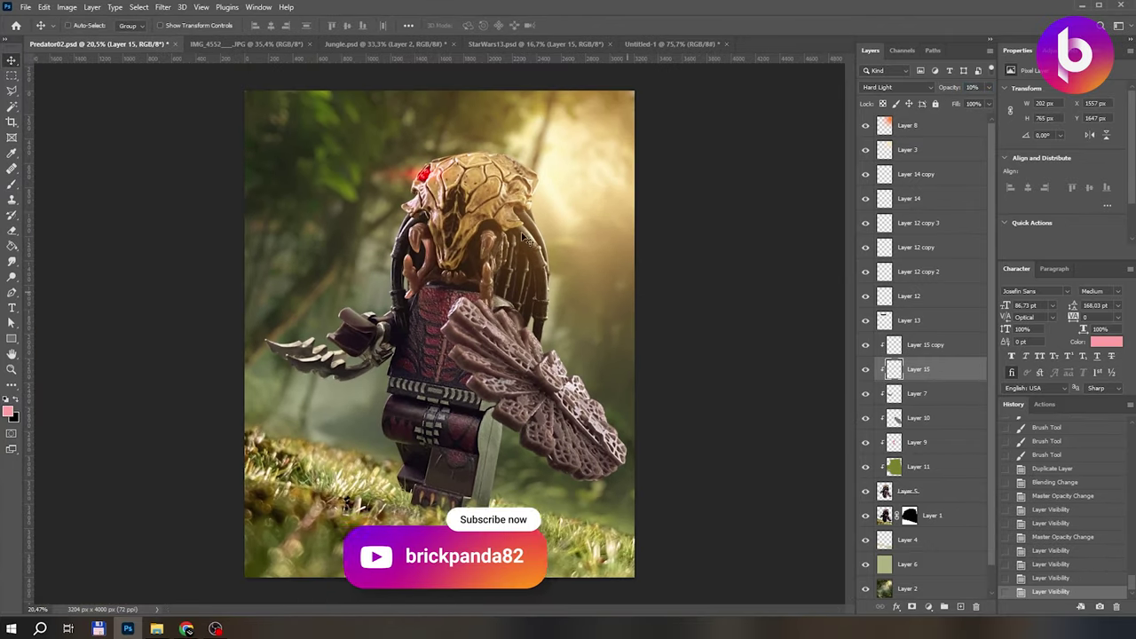
Smudge the blurred jungle background on Layer 2 at 30% strength.
{"action": "scroll", "coordinate": [266, 190], "scroll_direction": "up", "scroll_amount": 6}
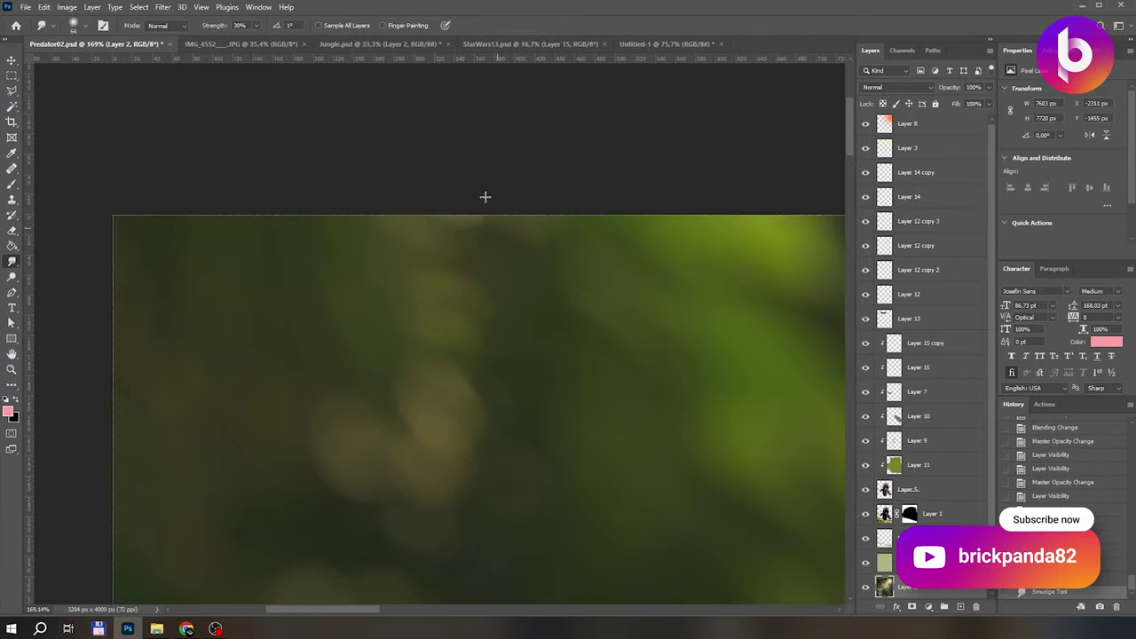
{"action": "scroll", "coordinate": [492, 208], "scroll_direction": "down", "scroll_amount": 5}
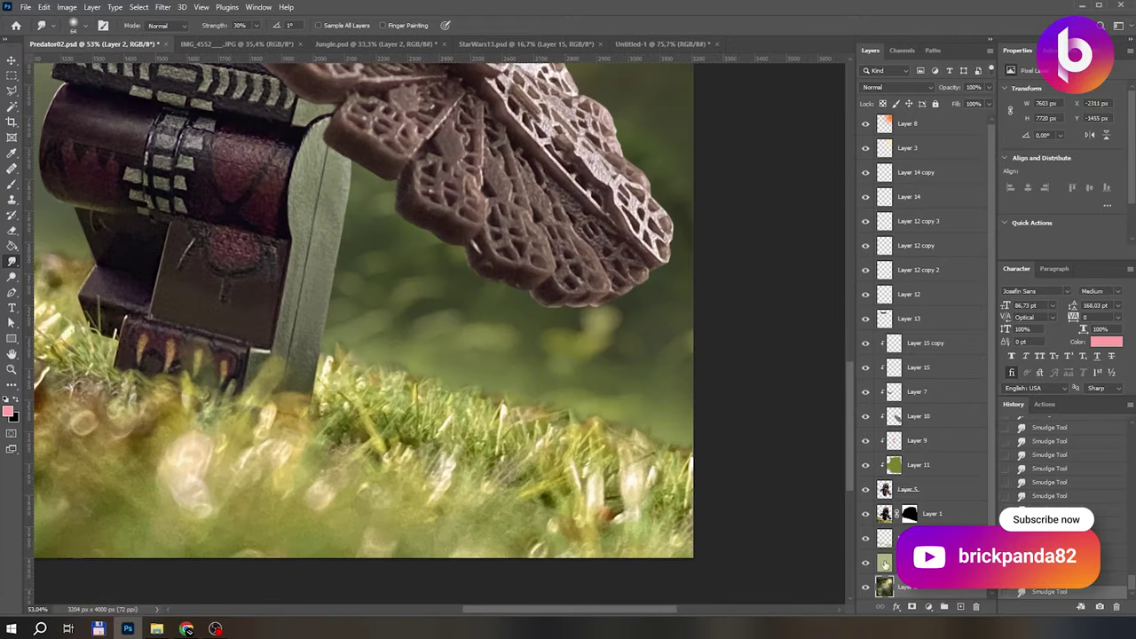
Soften the grass horizon on Layer 1's mask with a black brush at 12% opacity, and save the document.
{"action": "left_click", "coordinate": [909, 513]}
{"action": "left_click_drag", "start_coordinate": [233, 25], "coordinate": [197, 24]}
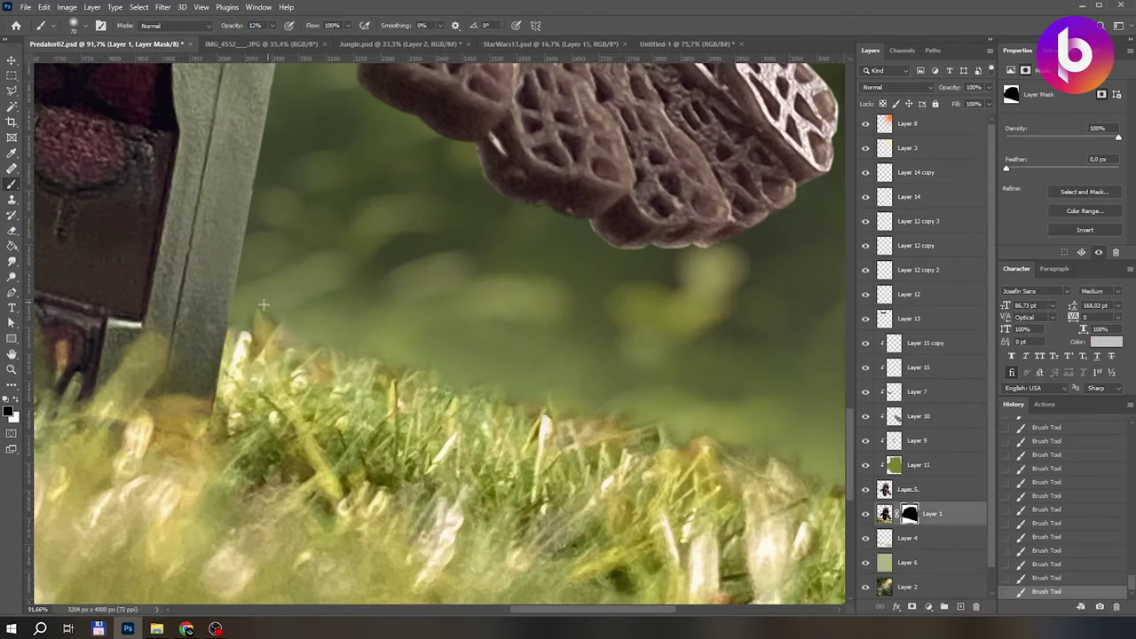
{"action": "scroll", "coordinate": [264, 305], "scroll_direction": "right", "scroll_amount": 3}
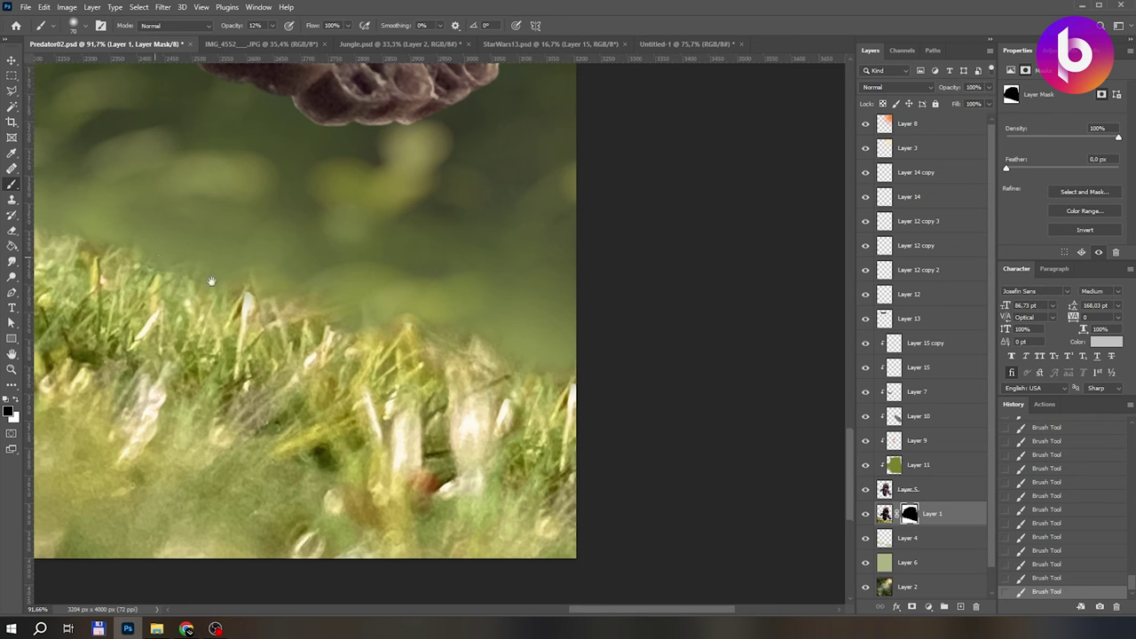
{"action": "scroll", "coordinate": [559, 337], "scroll_direction": "left", "scroll_amount": 3}
{"action": "scroll", "coordinate": [675, 329], "scroll_direction": "left", "scroll_amount": 5}
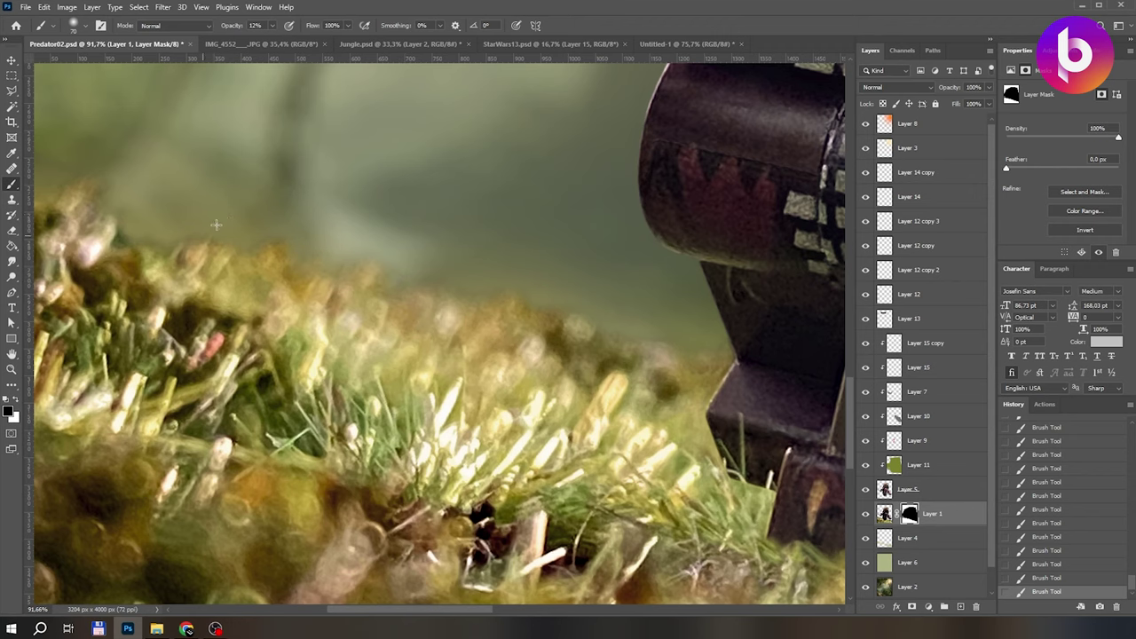
{"action": "scroll", "coordinate": [240, 252], "scroll_direction": "left", "scroll_amount": 4}
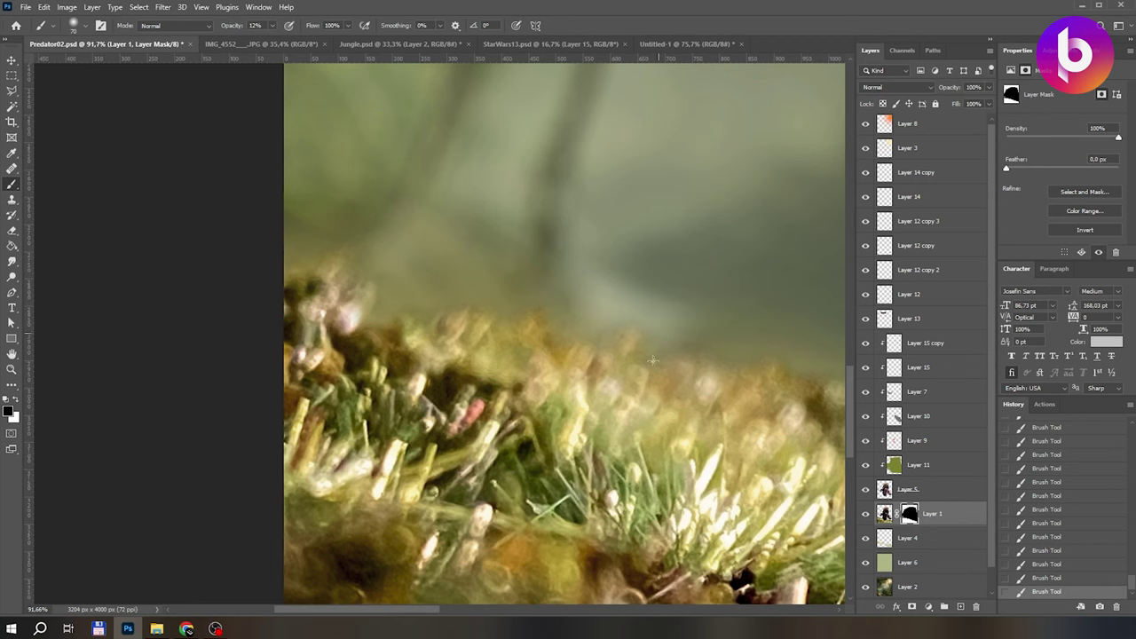
{"action": "scroll", "coordinate": [652, 359], "scroll_direction": "right", "scroll_amount": 5}
{"action": "left_click_drag", "start_coordinate": [359, 316], "coordinate": [137, 332]}
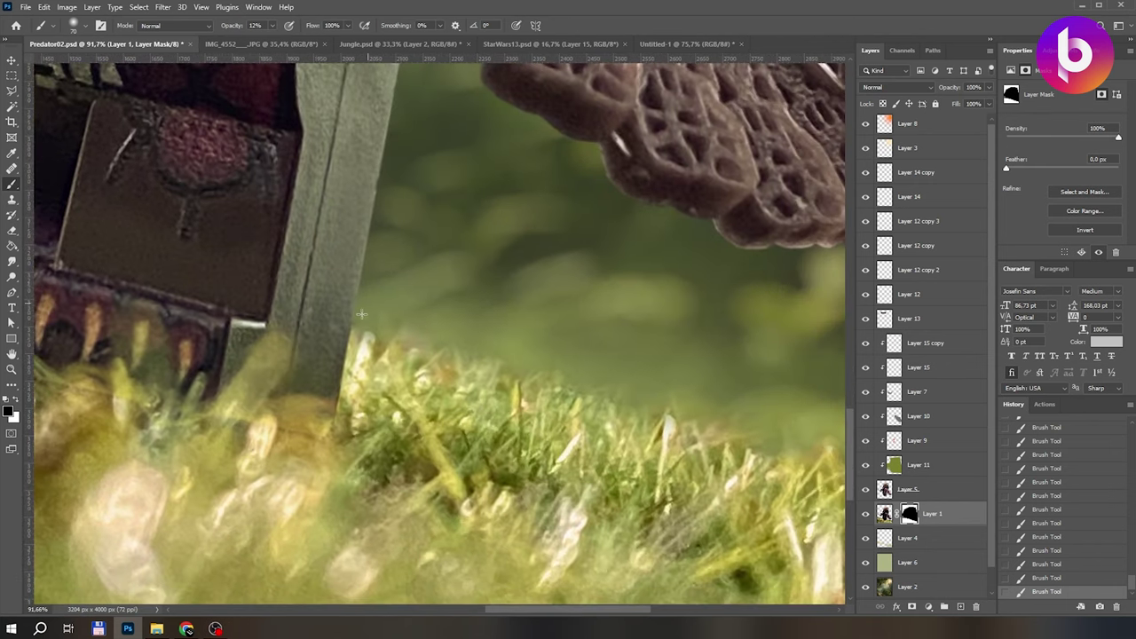
{"action": "scroll", "coordinate": [721, 441], "scroll_direction": "down", "scroll_amount": 6}
{"action": "key", "text": "ctrl+s"}
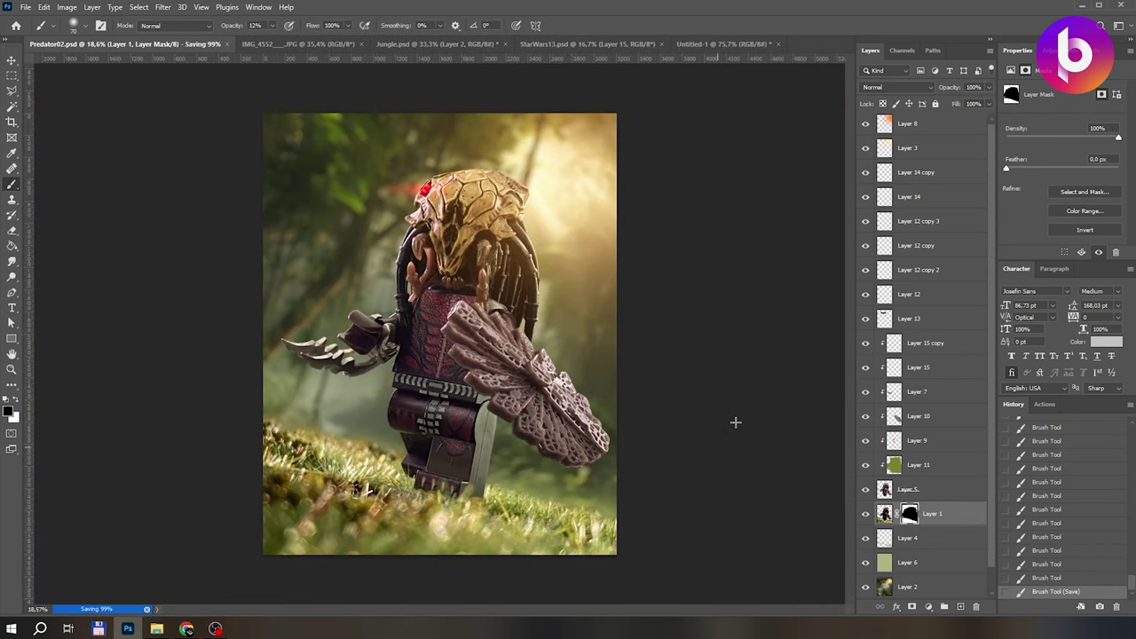
Compare the image with Layer 8's orange glow hidden and shown.
{"action": "left_click", "coordinate": [866, 123]}
{"action": "left_click", "coordinate": [866, 123]}
{"action": "key", "text": "v"}
{"action": "left_click", "coordinate": [865, 123]}
{"action": "left_click", "coordinate": [866, 123]}
Try enlarging Layer 8's orange glow towards the image's lower-left corner with Free Transform.
{"action": "left_click", "coordinate": [899, 125]}
{"action": "key", "text": "ctrl+t"}
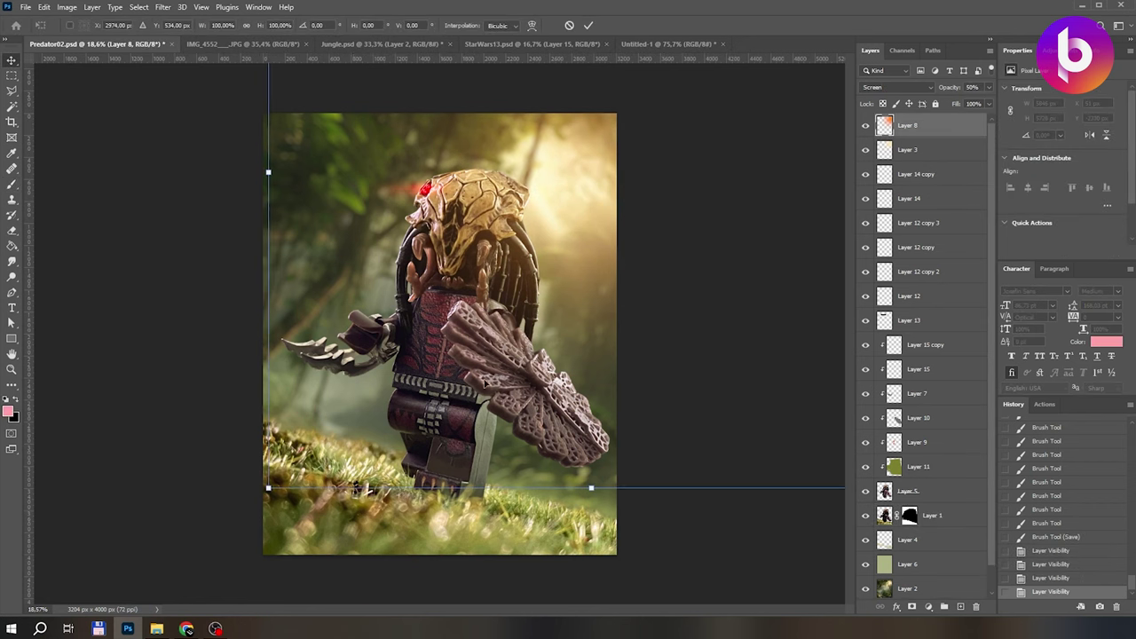
{"action": "left_click_drag", "start_coordinate": [267, 486], "coordinate": [208, 545]}
{"action": "key", "text": "Return"}
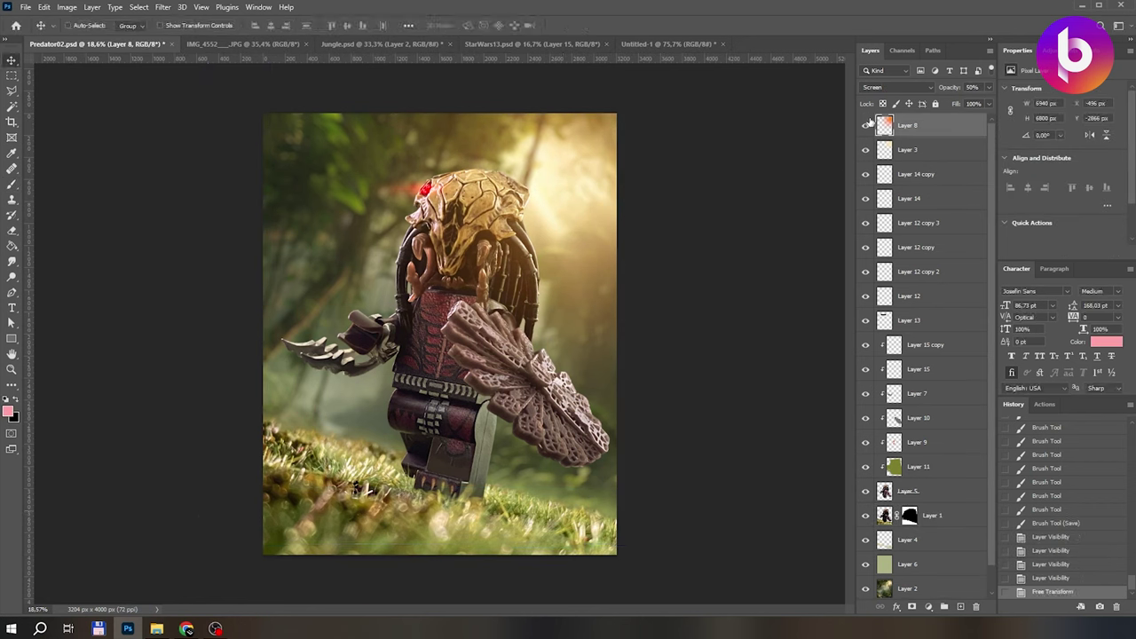
Examine the light effect by hiding and showing Layer 8 and Layer 3.
{"action": "left_click", "coordinate": [865, 125]}
{"action": "left_click", "coordinate": [865, 150]}
{"action": "left_click", "coordinate": [866, 150]}
{"action": "left_click", "coordinate": [865, 150]}
{"action": "left_click", "coordinate": [866, 150]}
{"action": "left_click", "coordinate": [866, 150]}
{"action": "left_click", "coordinate": [865, 125]}
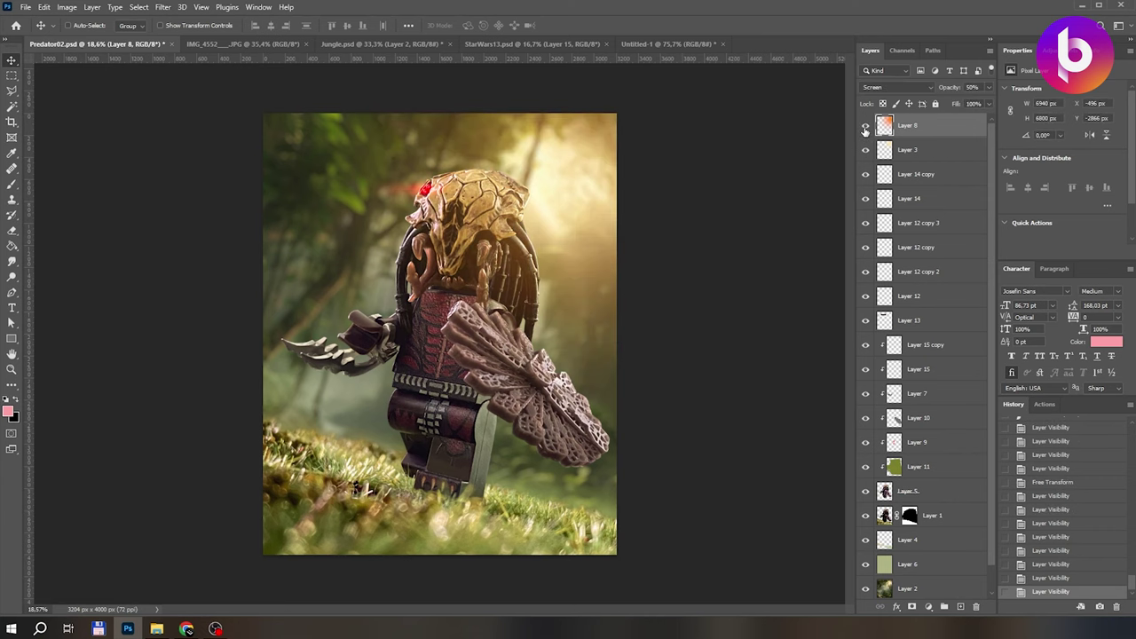
Revert the document to the history state before Layer 8's transform.
{"action": "left_click", "coordinate": [1050, 469]}
{"action": "left_click", "coordinate": [1053, 482]}
{"action": "left_click", "coordinate": [1050, 468]}
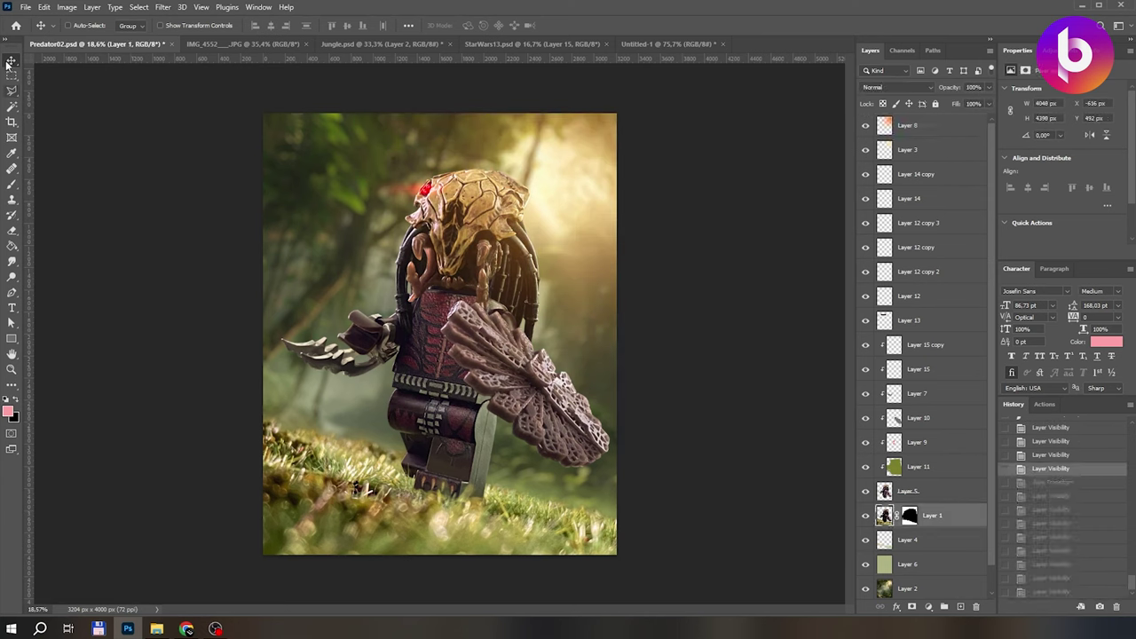
Try reducing the saturation of the jungle background on Layer 2 to -21 with Hue/Saturation.
{"action": "left_click", "coordinate": [910, 586]}
{"action": "key", "text": "ctrl+u"}
{"action": "left_click_drag", "start_coordinate": [850, 299], "coordinate": [843, 299]}
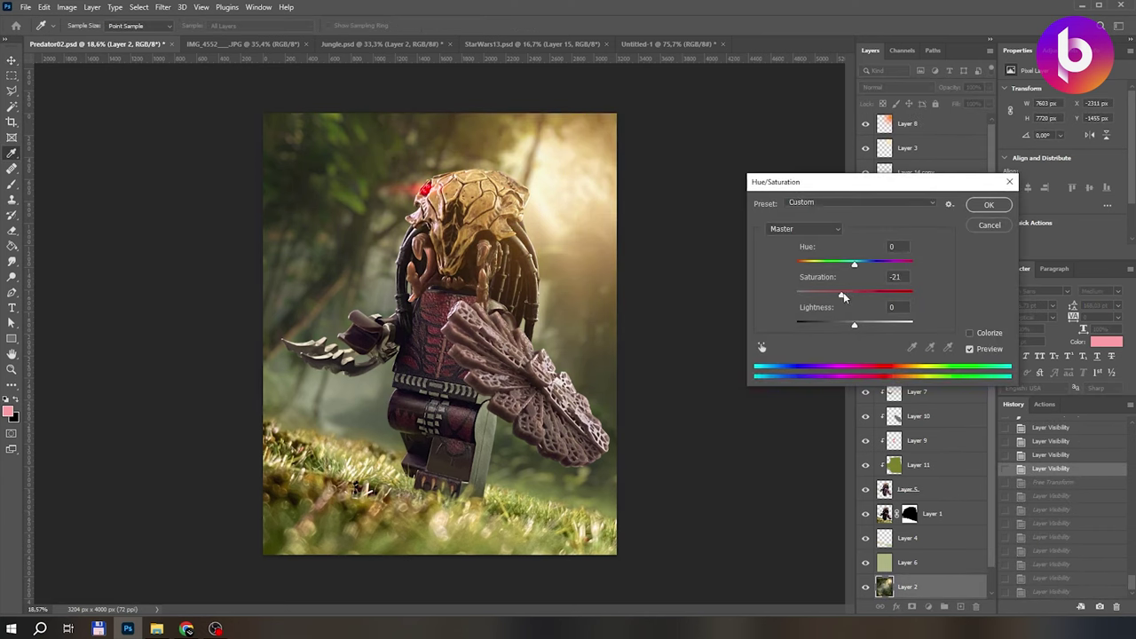
{"action": "left_click", "coordinate": [989, 225]}
{"action": "key", "text": "v"}
Brighten the shield's edges beside the chest on Layer 5 with the Dodge tool, using Midtones at 11% exposure.
{"action": "scroll", "coordinate": [435, 328], "scroll_direction": "up", "scroll_amount": 6}
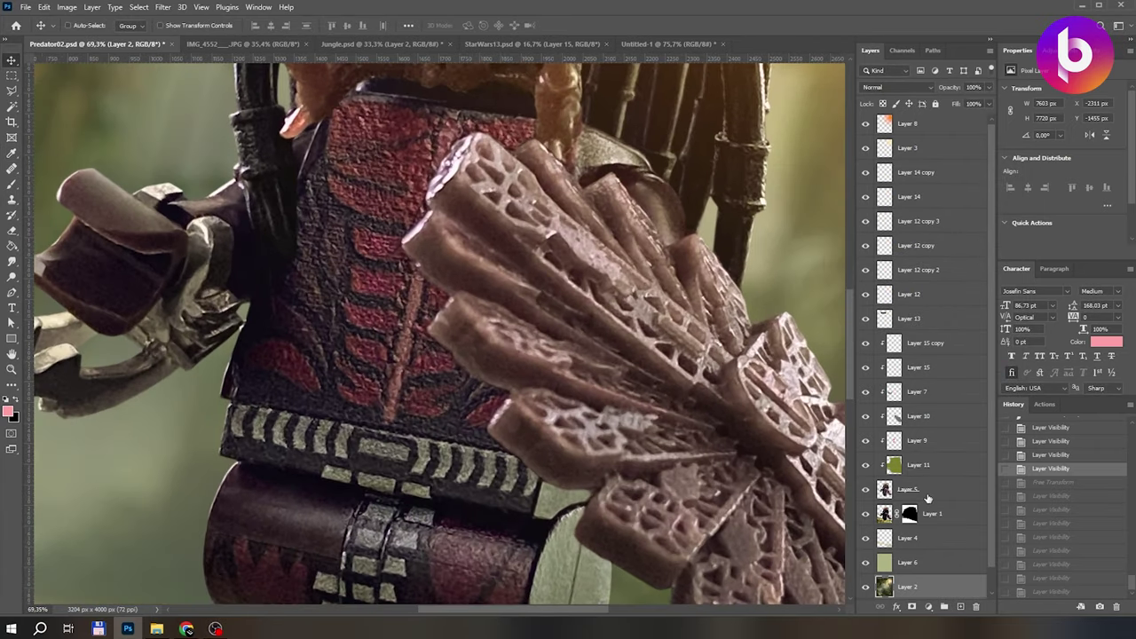
{"action": "left_click", "coordinate": [11, 278]}
{"action": "scroll", "coordinate": [435, 301], "scroll_direction": "up", "scroll_amount": 2}
{"action": "left_click_drag", "start_coordinate": [470, 302], "coordinate": [524, 325]}
{"action": "scroll", "coordinate": [497, 320], "scroll_direction": "up", "scroll_amount": 2}
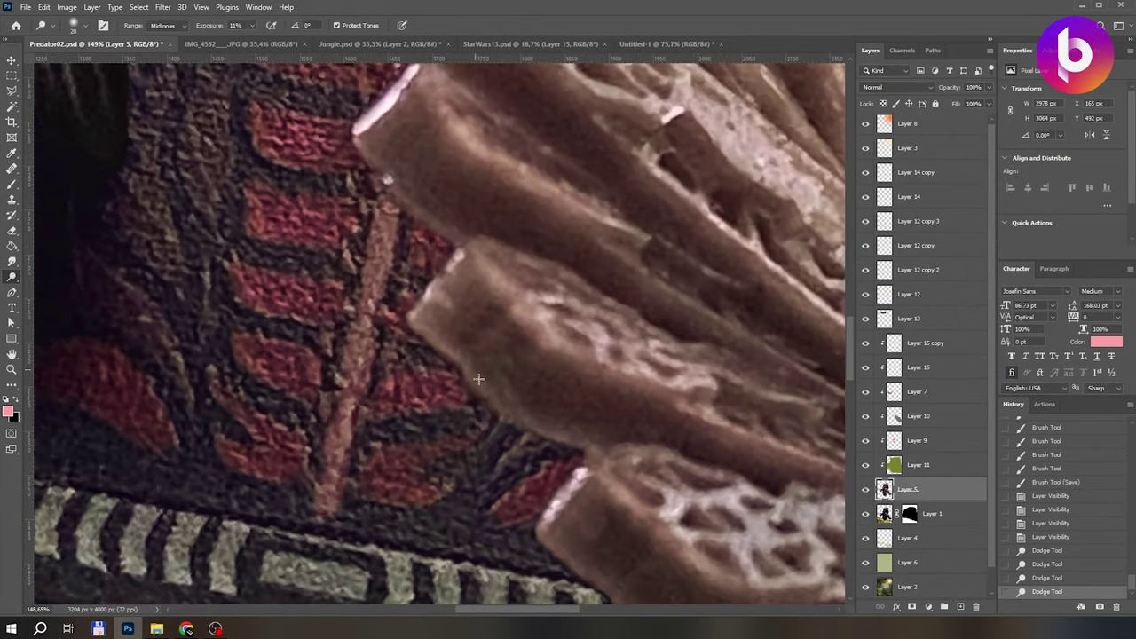
{"action": "left_click_drag", "start_coordinate": [464, 368], "coordinate": [550, 435]}
{"action": "scroll", "coordinate": [397, 284], "scroll_direction": "up", "scroll_amount": 3}
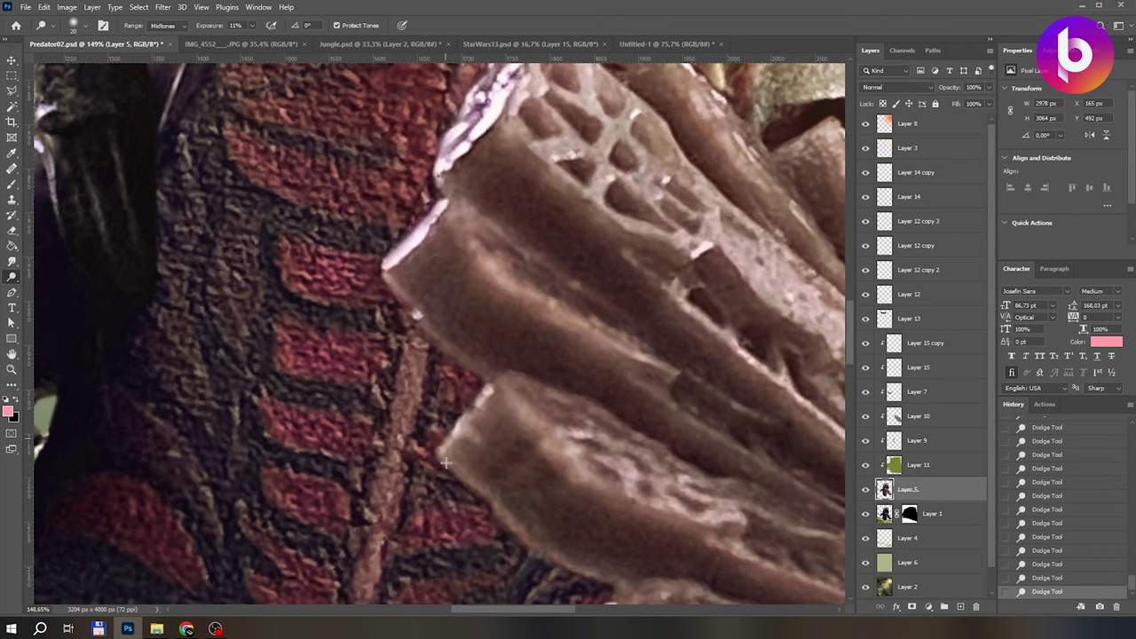
Dodge the shield's upper and right-hand edges on Layer 5.
{"action": "scroll", "coordinate": [462, 342], "scroll_direction": "up", "scroll_amount": 3}
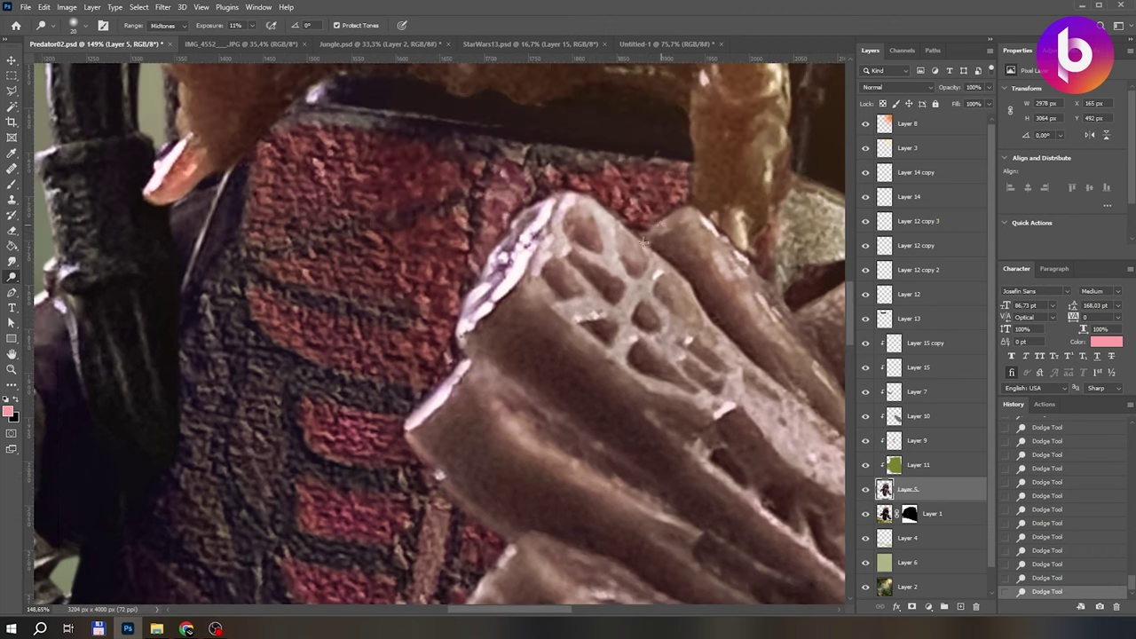
{"action": "left_click_drag", "start_coordinate": [645, 238], "coordinate": [558, 242]}
{"action": "left_click_drag", "start_coordinate": [826, 307], "coordinate": [658, 245]}
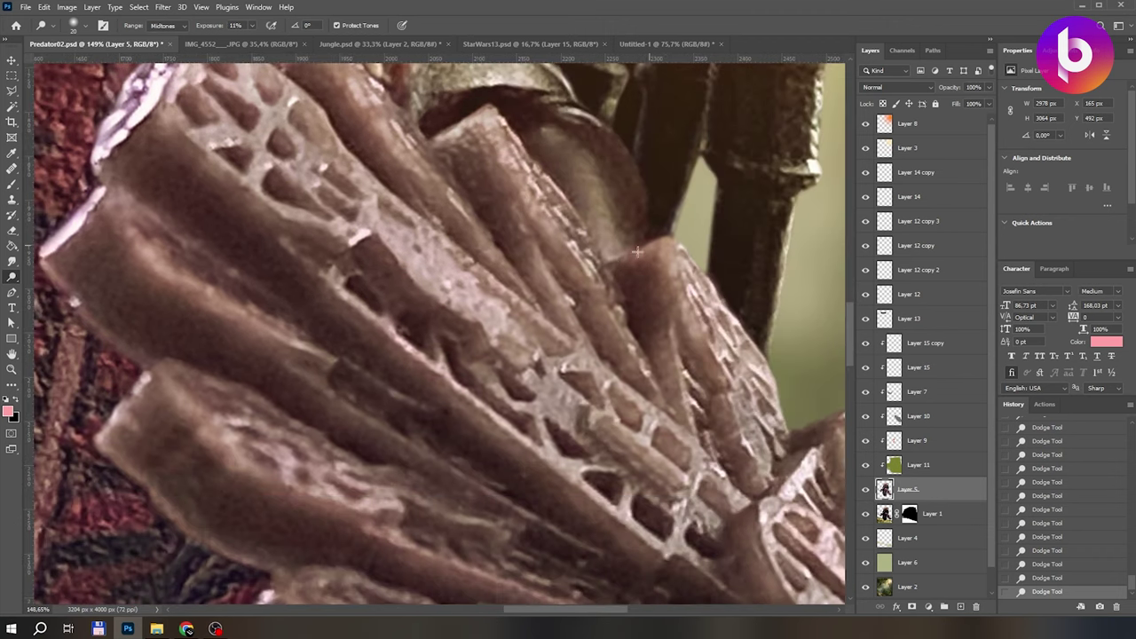
{"action": "left_click_drag", "start_coordinate": [738, 358], "coordinate": [711, 278]}
{"action": "left_click_drag", "start_coordinate": [741, 330], "coordinate": [541, 205]}
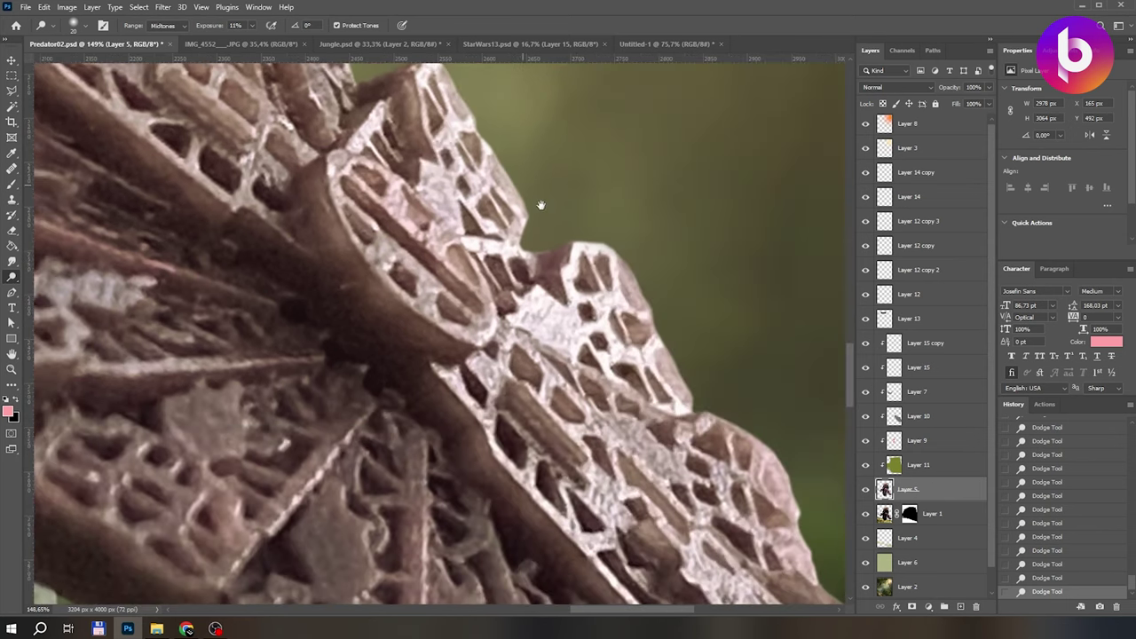
{"action": "left_click_drag", "start_coordinate": [728, 427], "coordinate": [599, 233]}
{"action": "left_click_drag", "start_coordinate": [649, 272], "coordinate": [694, 71]}
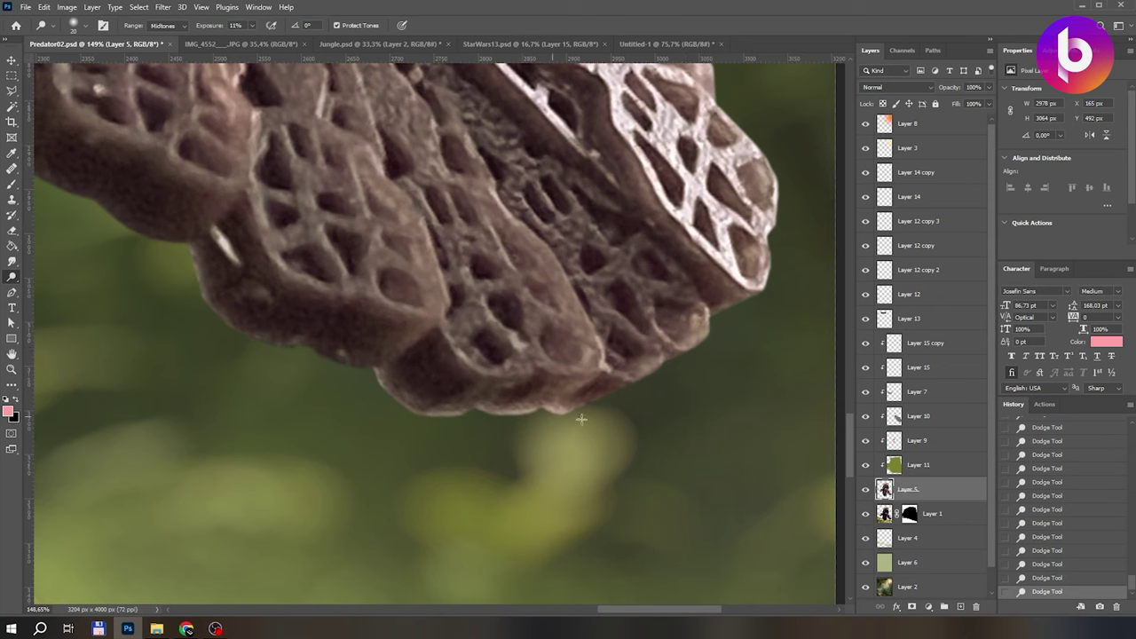
Dodge the shield's lower edge and the undersides of the claw blades on Layer 5.
{"action": "left_click_drag", "start_coordinate": [419, 417], "coordinate": [627, 375]}
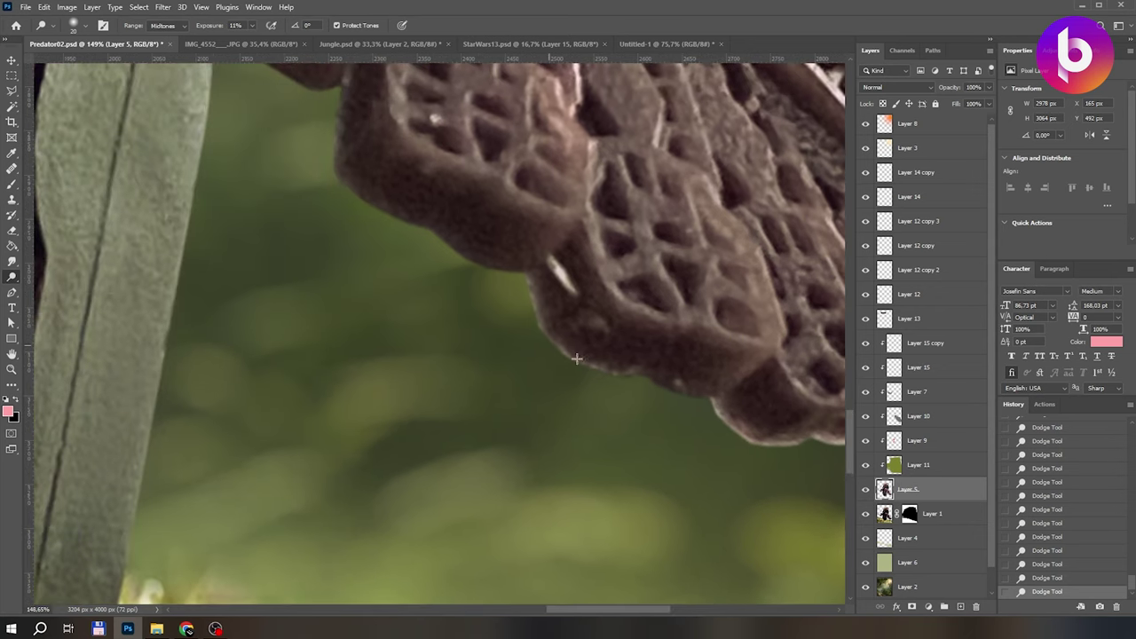
{"action": "left_click_drag", "start_coordinate": [361, 211], "coordinate": [391, 411]}
{"action": "scroll", "coordinate": [390, 411], "scroll_direction": "up", "scroll_amount": 3}
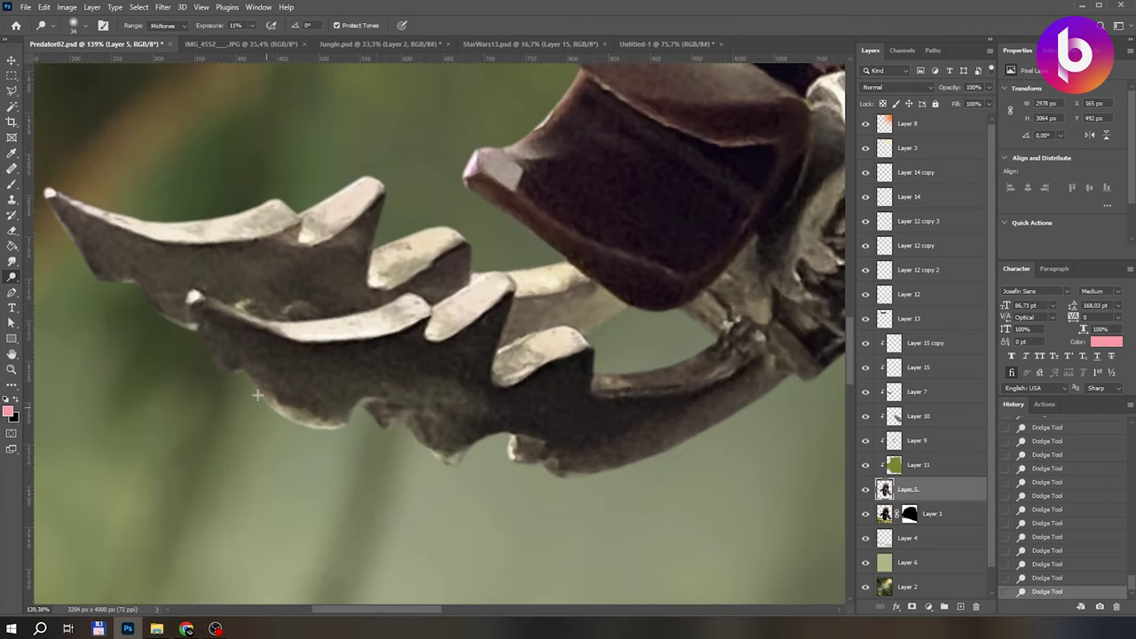
{"action": "left_click_drag", "start_coordinate": [257, 395], "coordinate": [387, 430]}
Add a new clipped layer above Layer 5 and paint a thin white rim along the claw blades' lower edges at 100% brush opacity.
{"action": "key", "text": "ctrl+shift+alt+n"}
{"action": "key", "text": "d"}
{"action": "key", "text": "x"}
{"action": "key", "text": "b"}
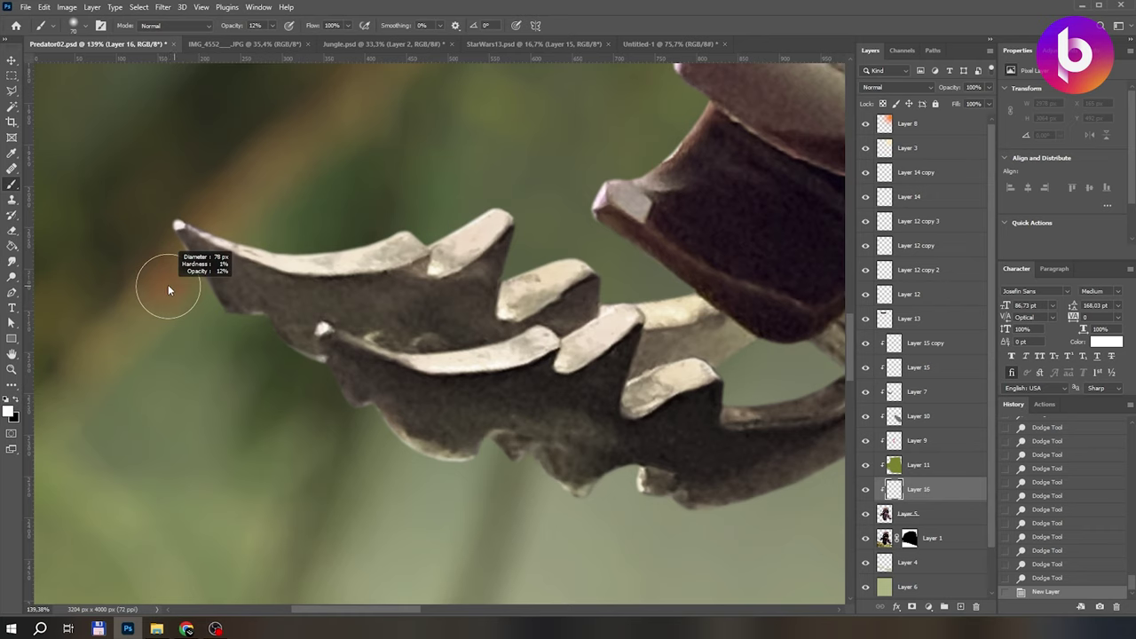
{"action": "key", "text": "0"}
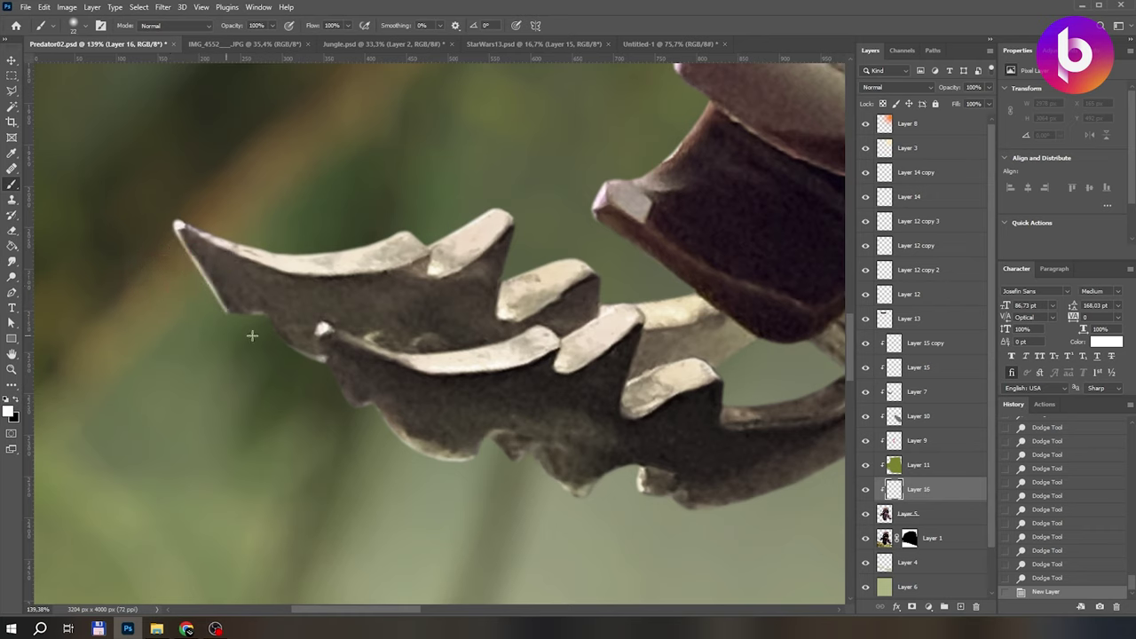
{"action": "left_click_drag", "start_coordinate": [227, 320], "coordinate": [263, 326]}
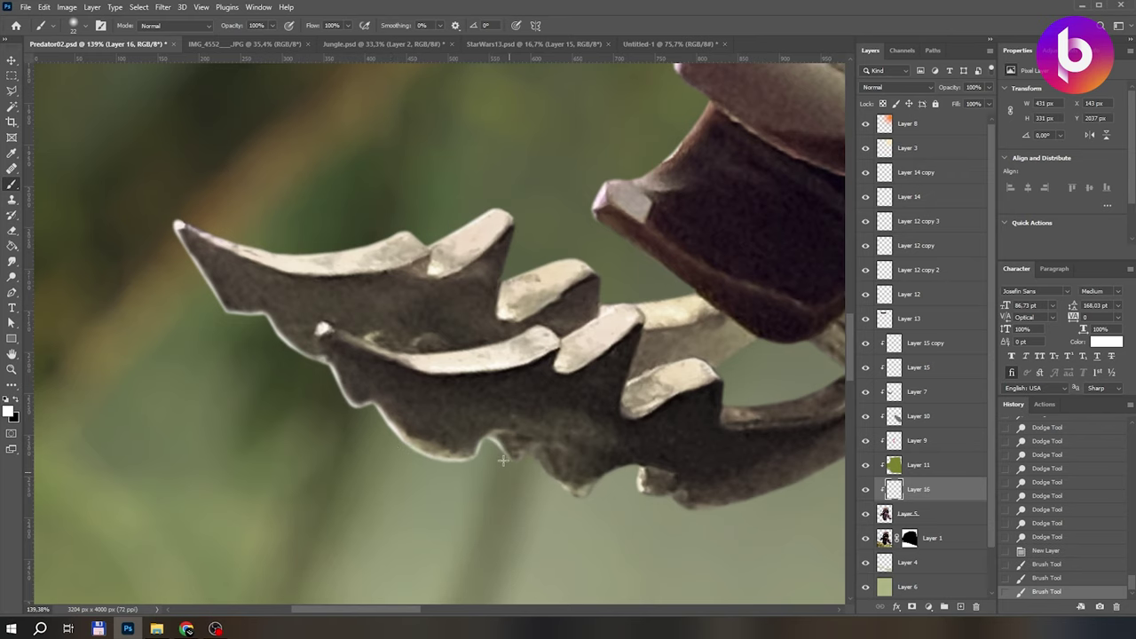
Extend the white rim along the remaining edges of the claw blades and erase the excess near the blade tops.
{"action": "left_click_drag", "start_coordinate": [609, 482], "coordinate": [373, 355]}
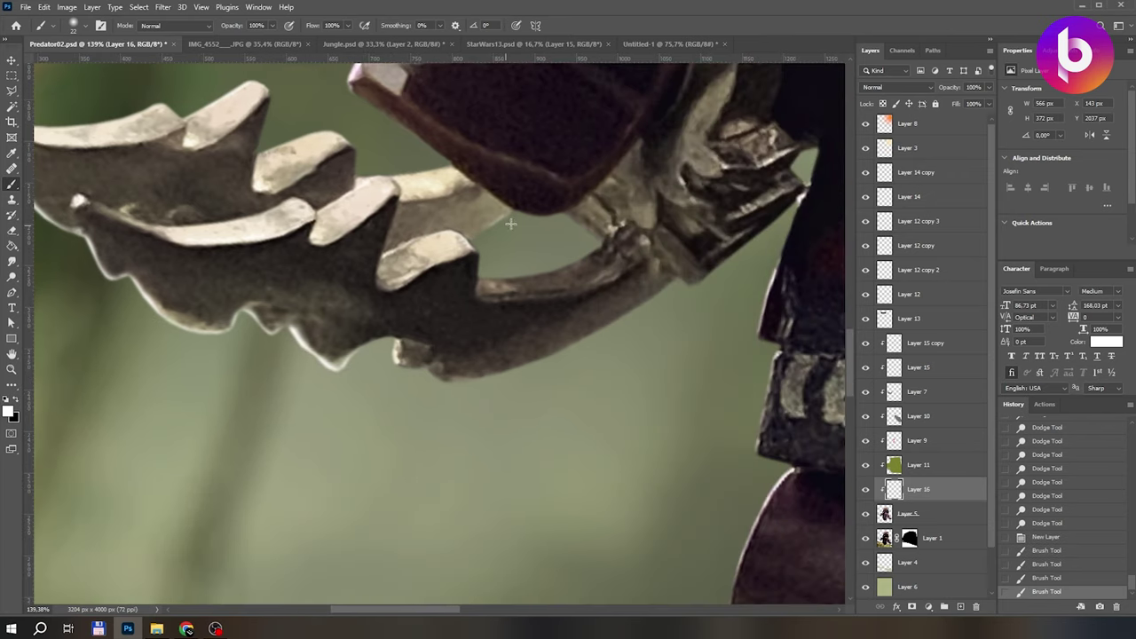
{"action": "left_click_drag", "start_coordinate": [374, 264], "coordinate": [463, 291]}
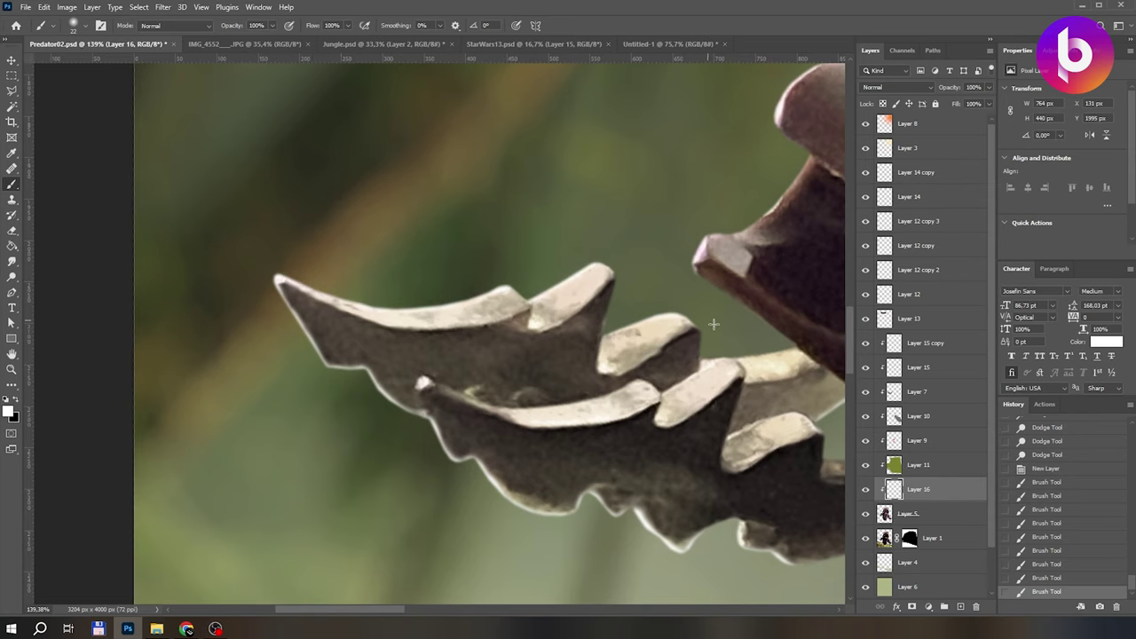
{"action": "key", "text": "e"}
{"action": "left_click_drag", "start_coordinate": [622, 311], "coordinate": [599, 323]}
Paint a thin white rim along the upper edges of the claw-holding hand and the arm on Layer 16.
{"action": "scroll", "coordinate": [350, 195], "scroll_direction": "up", "scroll_amount": 5}
{"action": "key", "text": "b"}
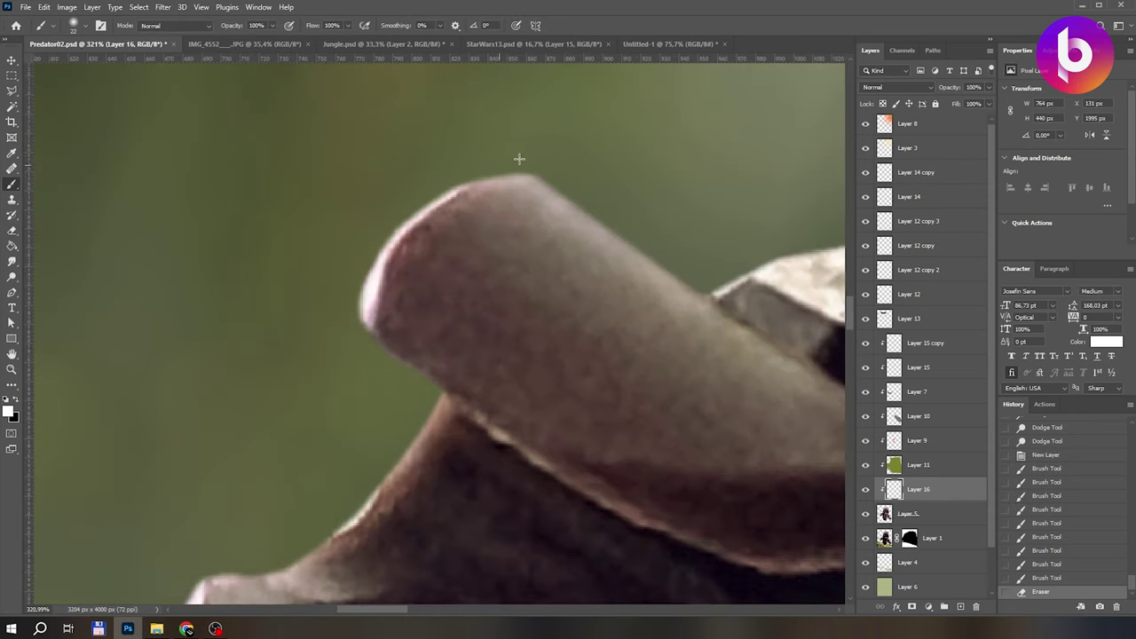
{"action": "mouse_move", "coordinate": [539, 181]}
{"action": "left_mouse_down"}
{"action": "mouse_move", "coordinate": [438, 182]}
{"action": "mouse_move", "coordinate": [667, 243]}
{"action": "mouse_move", "coordinate": [236, 252]}
{"action": "left_mouse_up"}
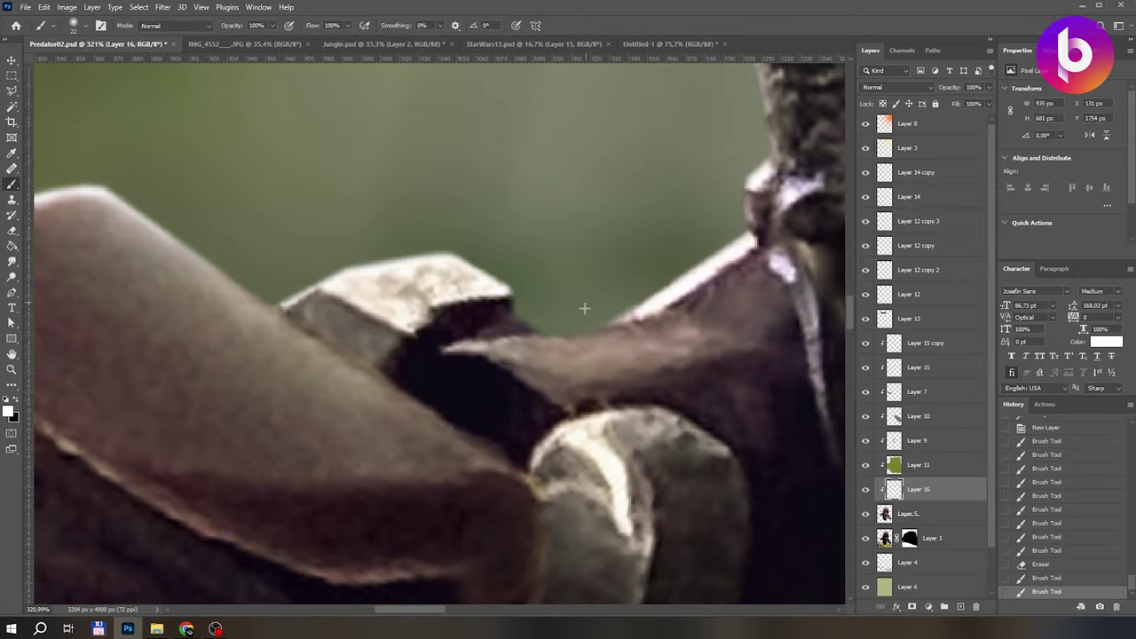
{"action": "scroll", "coordinate": [584, 308], "scroll_direction": "up", "scroll_amount": 5}
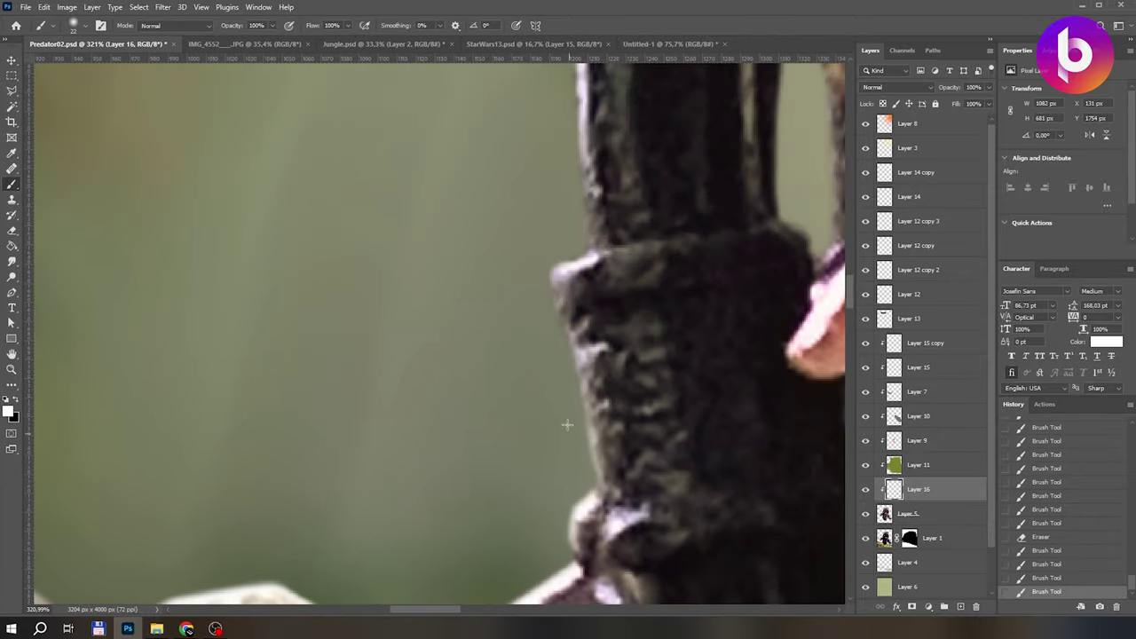
Paint the white rim up the outer edge of the dreadlock on the claw-arm side, from its lower band upward.
{"action": "left_click_drag", "start_coordinate": [550, 422], "coordinate": [535, 277]}
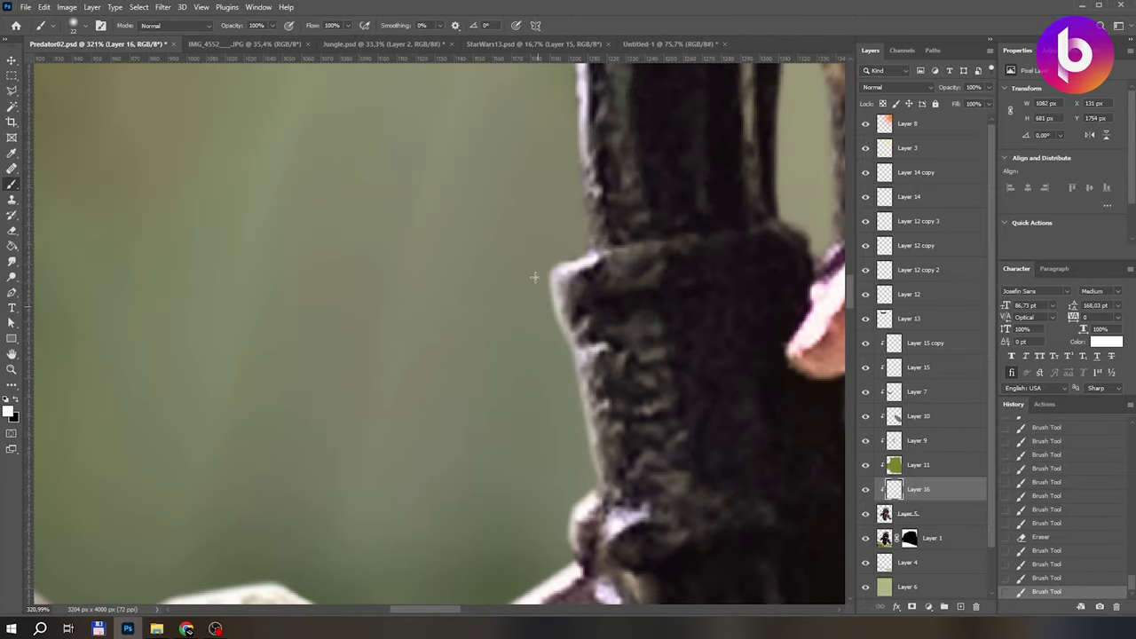
{"action": "scroll", "coordinate": [534, 277], "scroll_direction": "up", "scroll_amount": 5}
{"action": "left_click_drag", "start_coordinate": [548, 373], "coordinate": [564, 144]}
{"action": "scroll", "coordinate": [564, 144], "scroll_direction": "up", "scroll_amount": 5}
{"action": "left_click_drag", "start_coordinate": [552, 479], "coordinate": [556, 133]}
{"action": "scroll", "coordinate": [544, 331], "scroll_direction": "up", "scroll_amount": 5}
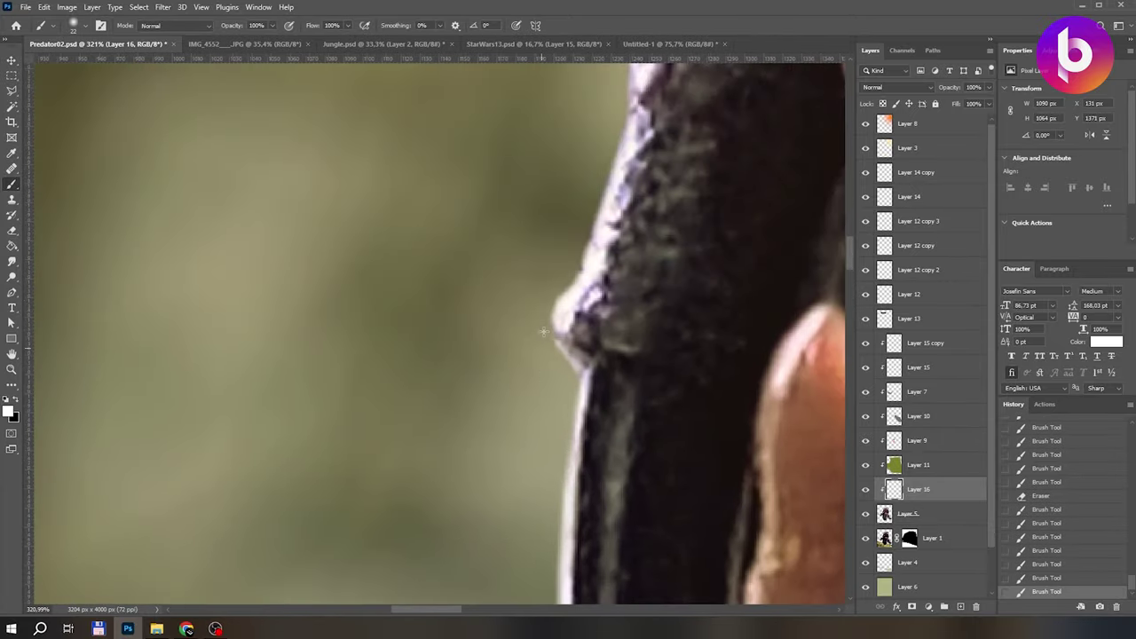
Continue the white rim along the upper part of that outer dreadlock to where it meets the face.
{"action": "scroll", "coordinate": [588, 178], "scroll_direction": "up", "scroll_amount": 5}
{"action": "left_click_drag", "start_coordinate": [611, 276], "coordinate": [599, 247]}
{"action": "scroll", "coordinate": [638, 161], "scroll_direction": "up", "scroll_amount": 5}
{"action": "left_click_drag", "start_coordinate": [586, 372], "coordinate": [619, 249]}
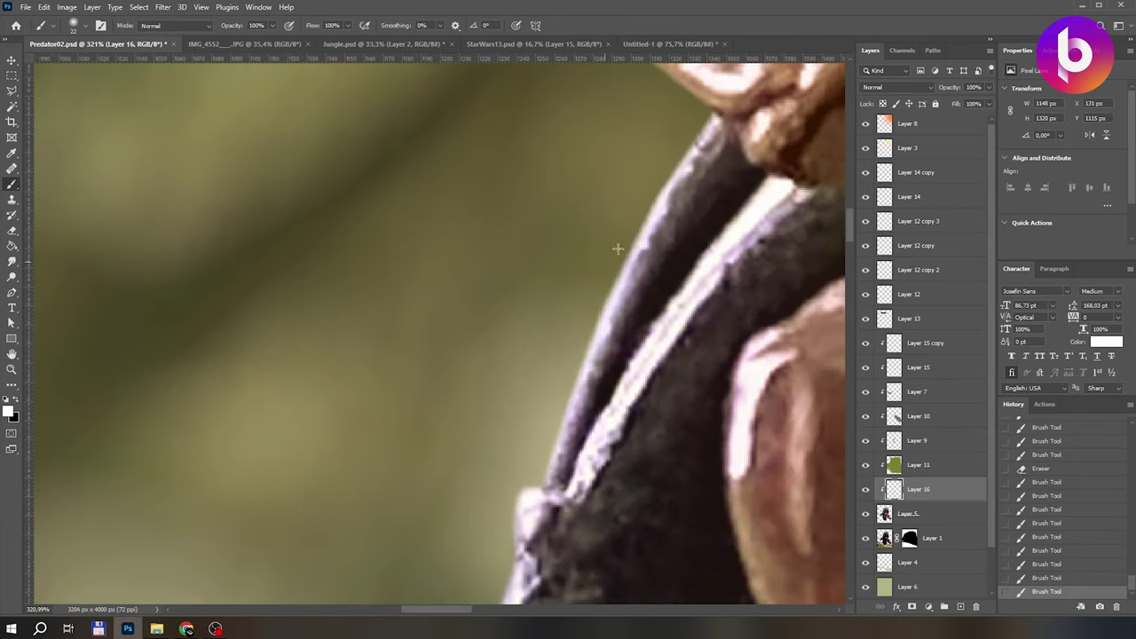
{"action": "scroll", "coordinate": [469, 385], "scroll_direction": "up", "scroll_amount": 5}
Outline the mandible, the brow around the red eyes and the forehead with the white rim on Layer 16.
{"action": "mouse_move", "coordinate": [543, 410]}
{"action": "left_mouse_down"}
{"action": "mouse_move", "coordinate": [500, 393]}
{"action": "mouse_move", "coordinate": [513, 246]}
{"action": "left_mouse_up"}
{"action": "scroll", "coordinate": [513, 247], "scroll_direction": "up", "scroll_amount": 5}
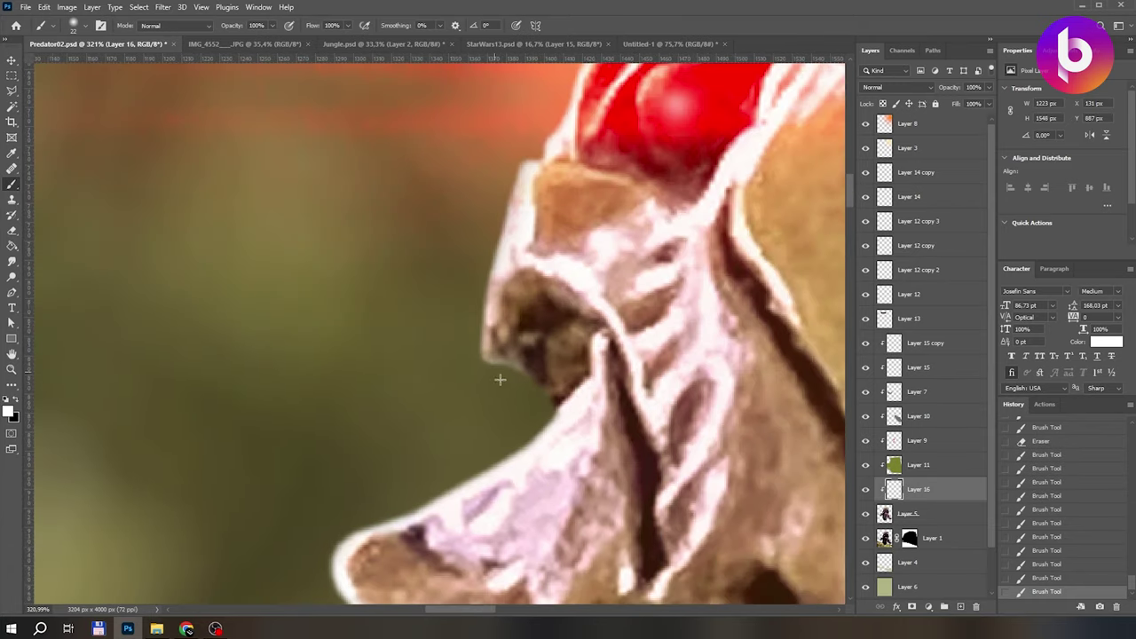
{"action": "left_click_drag", "start_coordinate": [500, 381], "coordinate": [469, 332]}
{"action": "scroll", "coordinate": [381, 393], "scroll_direction": "up", "scroll_amount": 5}
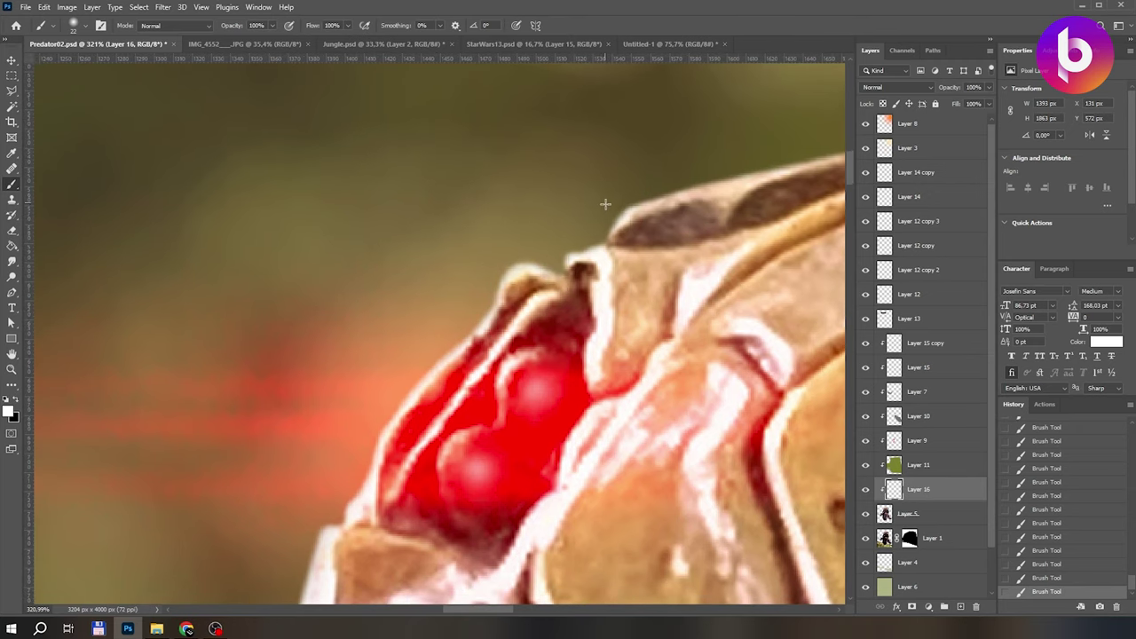
{"action": "scroll", "coordinate": [601, 186], "scroll_direction": "down", "scroll_amount": 5}
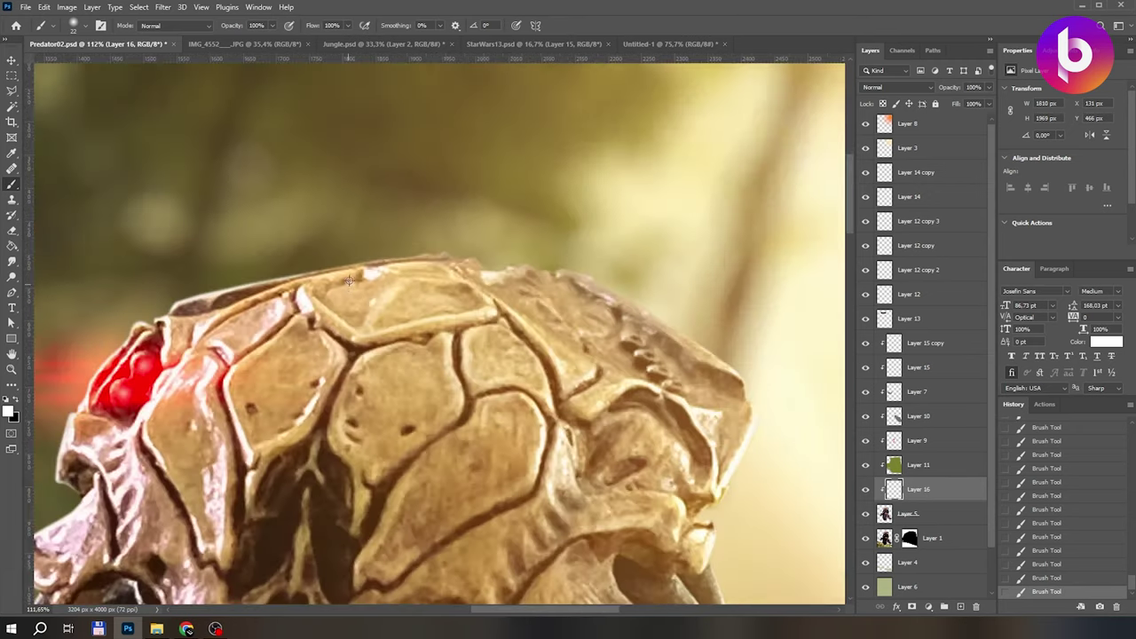
Paint the white rim down the outer edge of the dreadlocks on the shield side.
{"action": "scroll", "coordinate": [654, 183], "scroll_direction": "down", "scroll_amount": 3}
{"action": "scroll", "coordinate": [592, 310], "scroll_direction": "up", "scroll_amount": 5}
{"action": "scroll", "coordinate": [603, 238], "scroll_direction": "up", "scroll_amount": 3}
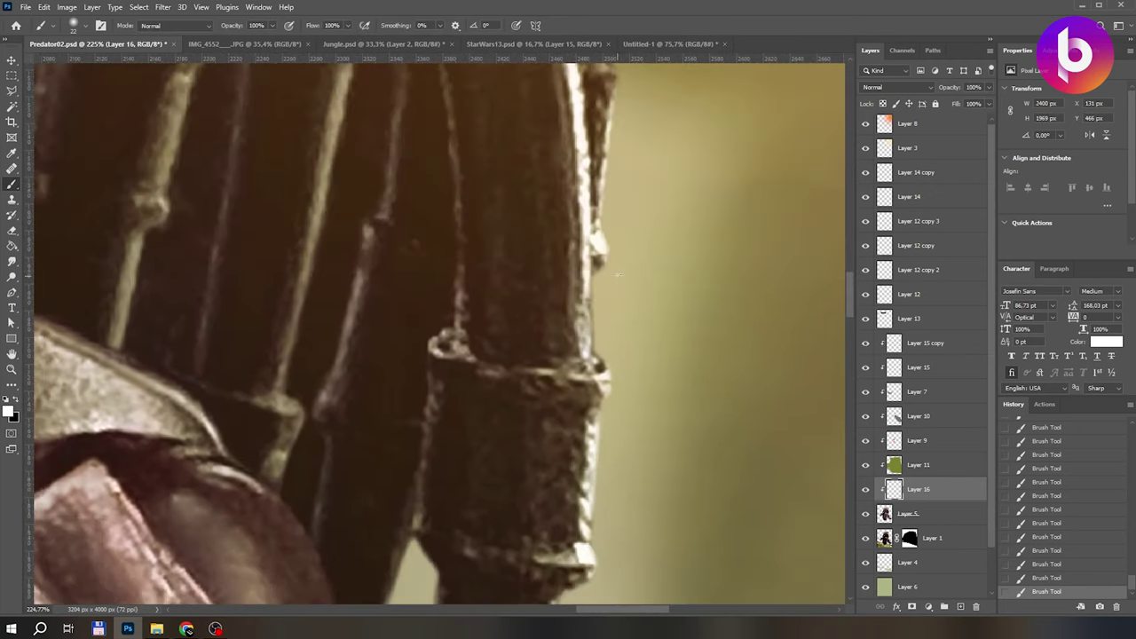
{"action": "scroll", "coordinate": [601, 349], "scroll_direction": "down", "scroll_amount": 3}
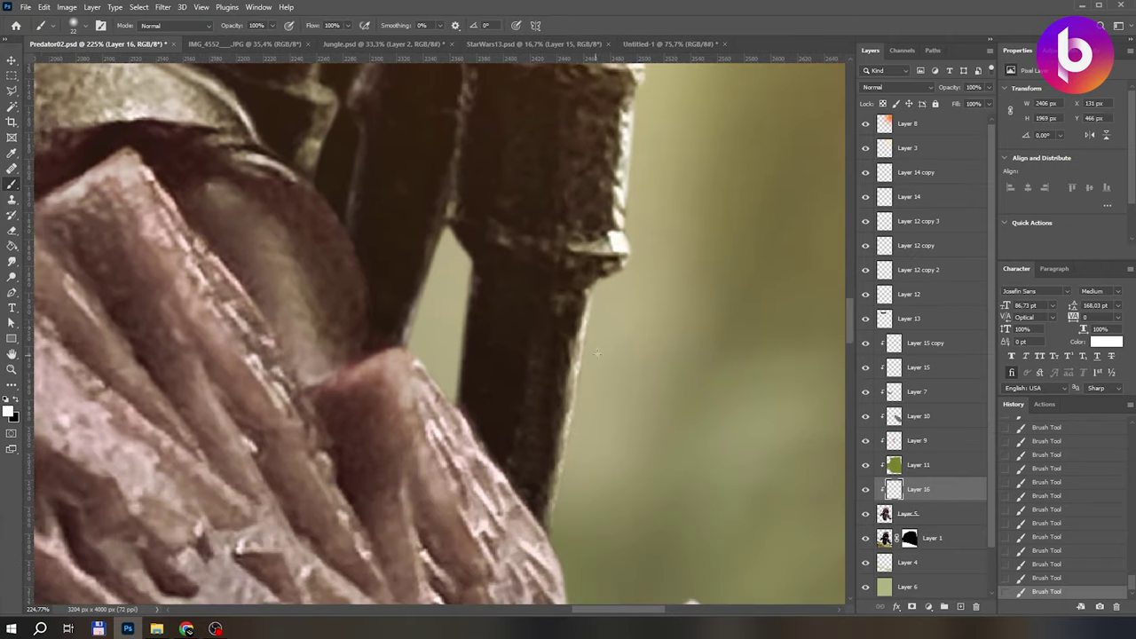
{"action": "scroll", "coordinate": [678, 278], "scroll_direction": "down", "scroll_amount": 5}
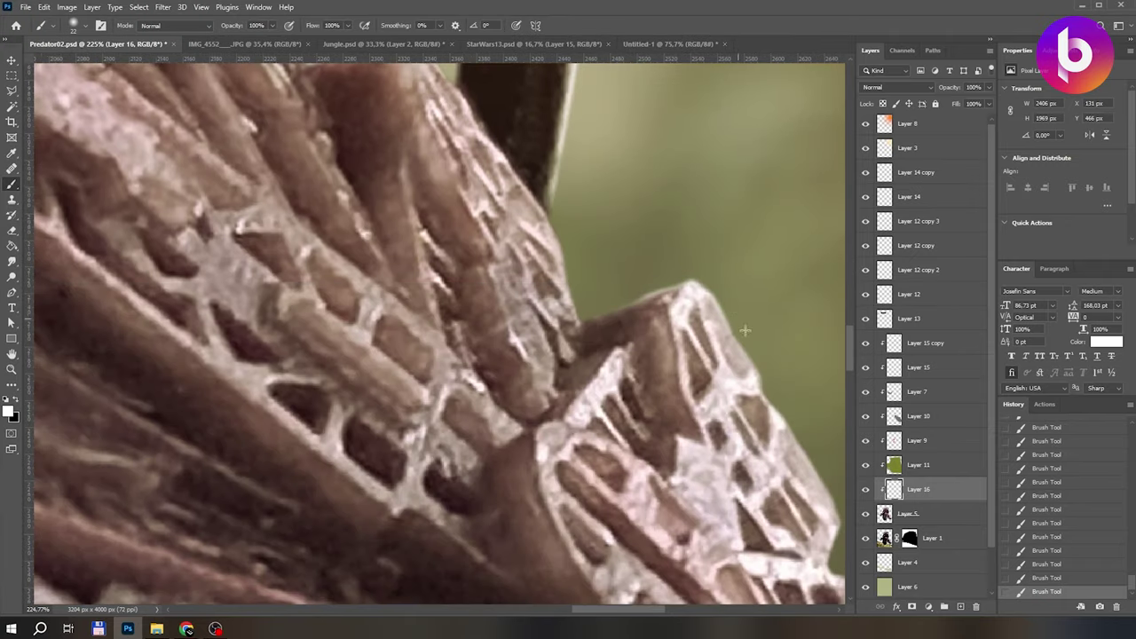
Paint the white rim along the shield's scalloped outer edge down to its lower tip.
{"action": "scroll", "coordinate": [602, 281], "scroll_direction": "right", "scroll_amount": 3}
{"action": "left_click_drag", "start_coordinate": [717, 332], "coordinate": [619, 251]}
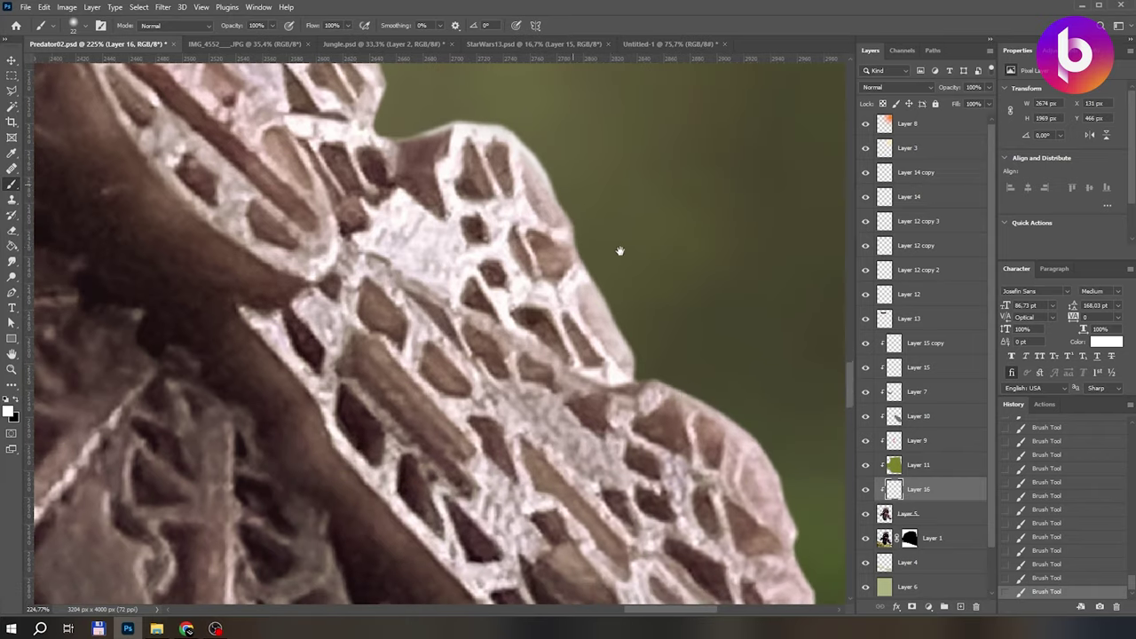
{"action": "scroll", "coordinate": [668, 374], "scroll_direction": "down", "scroll_amount": 6}
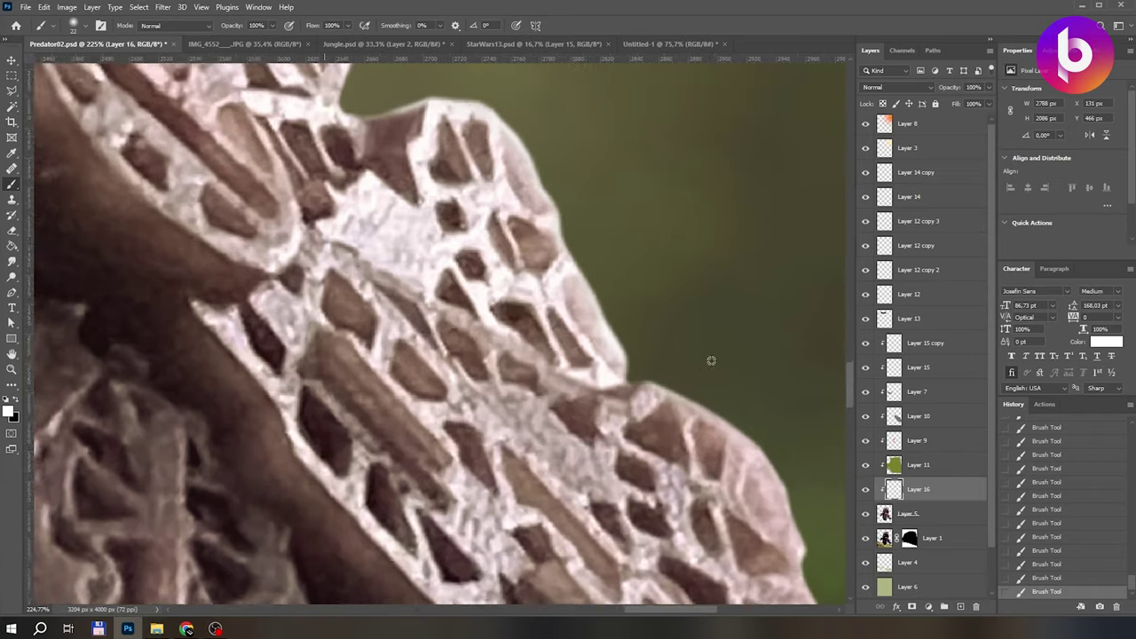
{"action": "scroll", "coordinate": [652, 306], "scroll_direction": "up", "scroll_amount": 8}
{"action": "scroll", "coordinate": [743, 355], "scroll_direction": "down", "scroll_amount": 5}
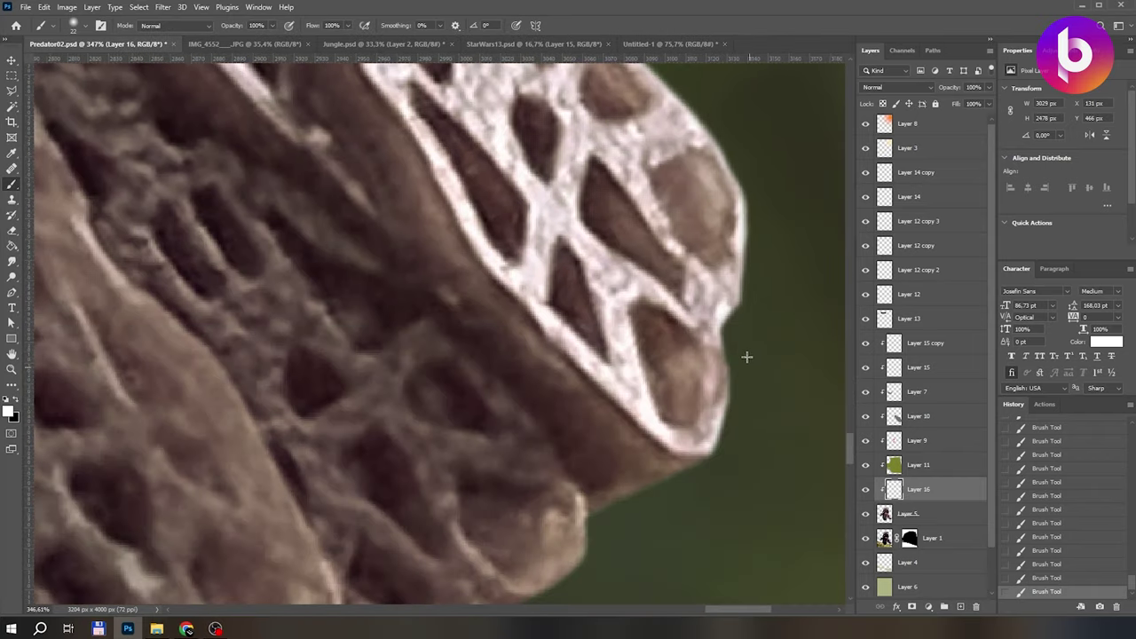
Paint the white rim along the shield's underside, from its lower tip back to the leg.
{"action": "scroll", "coordinate": [523, 396], "scroll_direction": "left", "scroll_amount": 5}
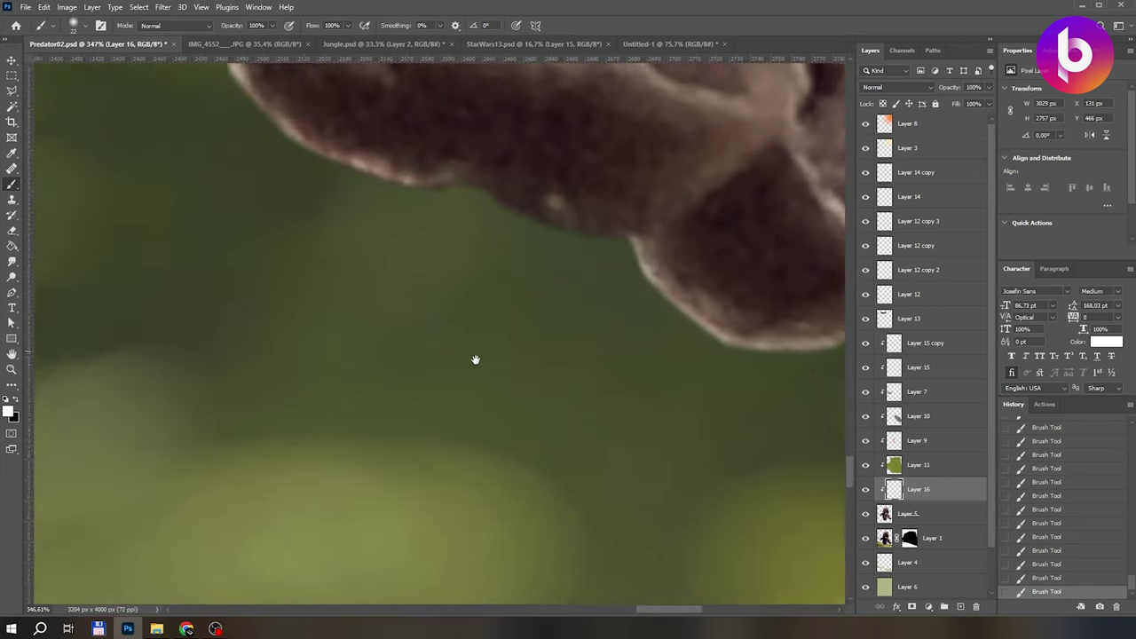
{"action": "left_click_drag", "start_coordinate": [342, 304], "coordinate": [576, 457]}
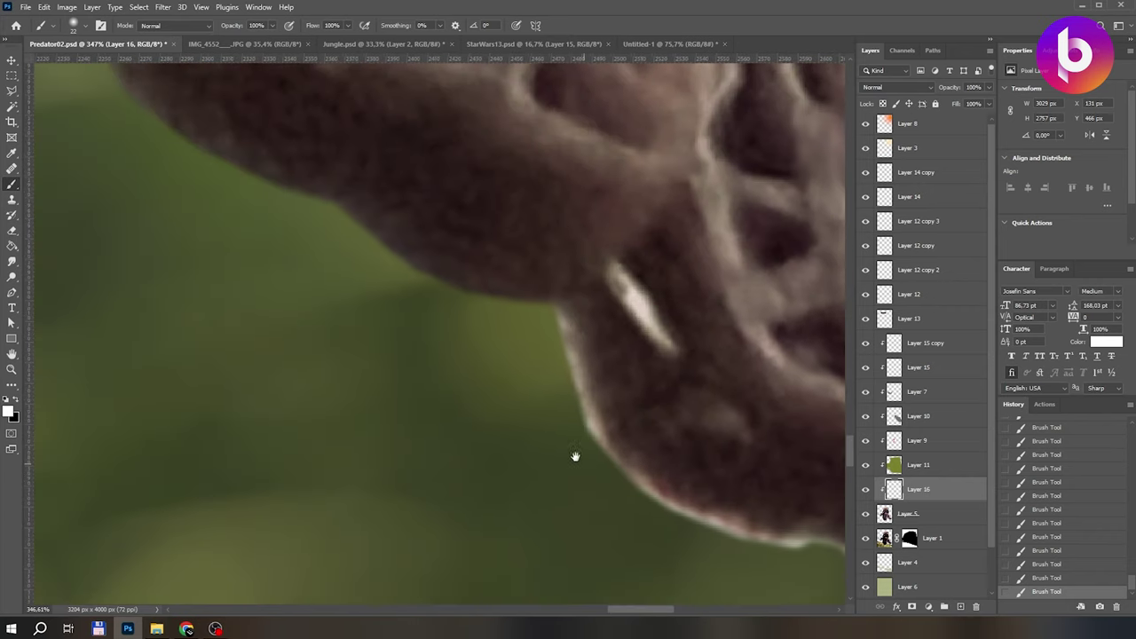
{"action": "scroll", "coordinate": [461, 312], "scroll_direction": "up", "scroll_amount": 3}
{"action": "scroll", "coordinate": [482, 261], "scroll_direction": "left", "scroll_amount": 5}
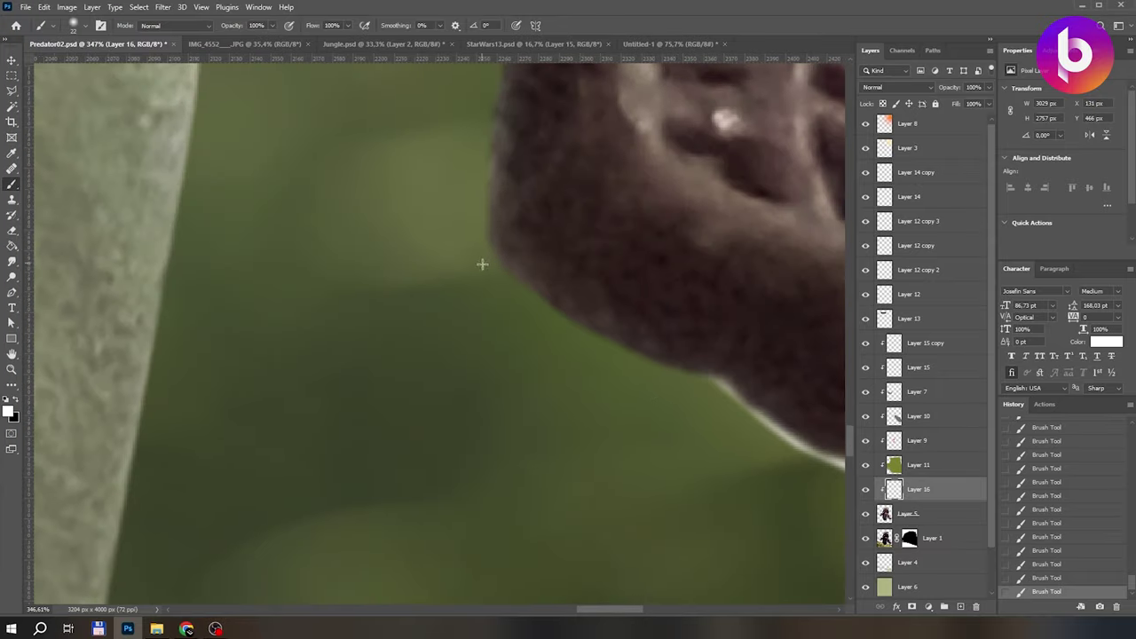
{"action": "scroll", "coordinate": [504, 407], "scroll_direction": "up", "scroll_amount": 3}
{"action": "scroll", "coordinate": [504, 407], "scroll_direction": "left", "scroll_amount": 1}
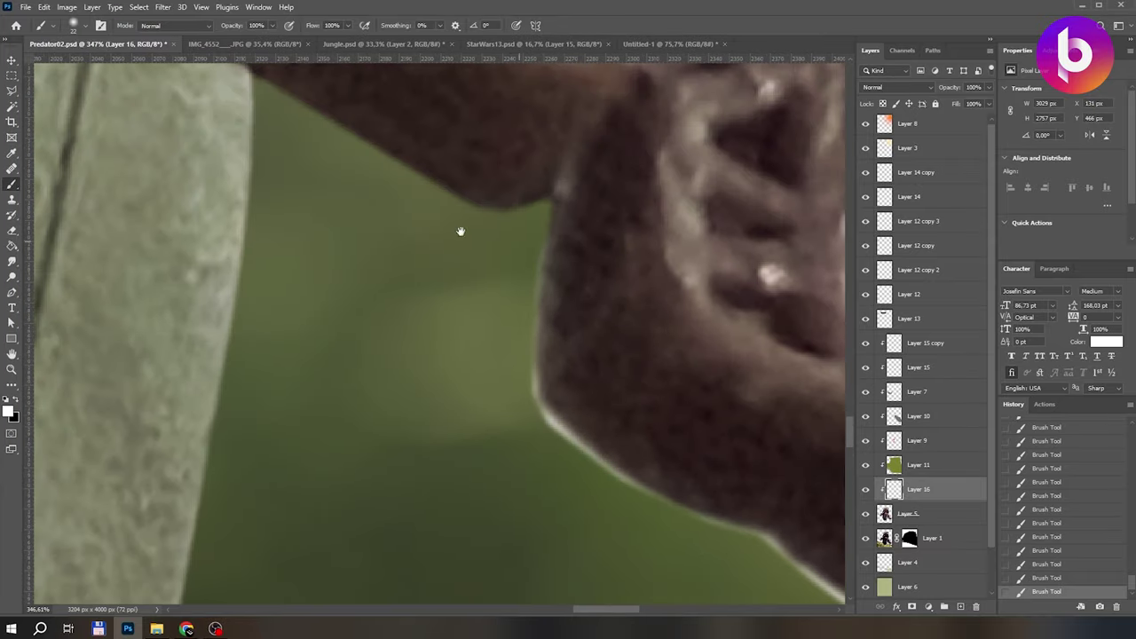
{"action": "scroll", "coordinate": [460, 231], "scroll_direction": "down", "scroll_amount": 5}
Paint the white rim along the curved underside of the claw's base up to the hand on Layer 16.
{"action": "scroll", "coordinate": [707, 280], "scroll_direction": "up", "scroll_amount": 5}
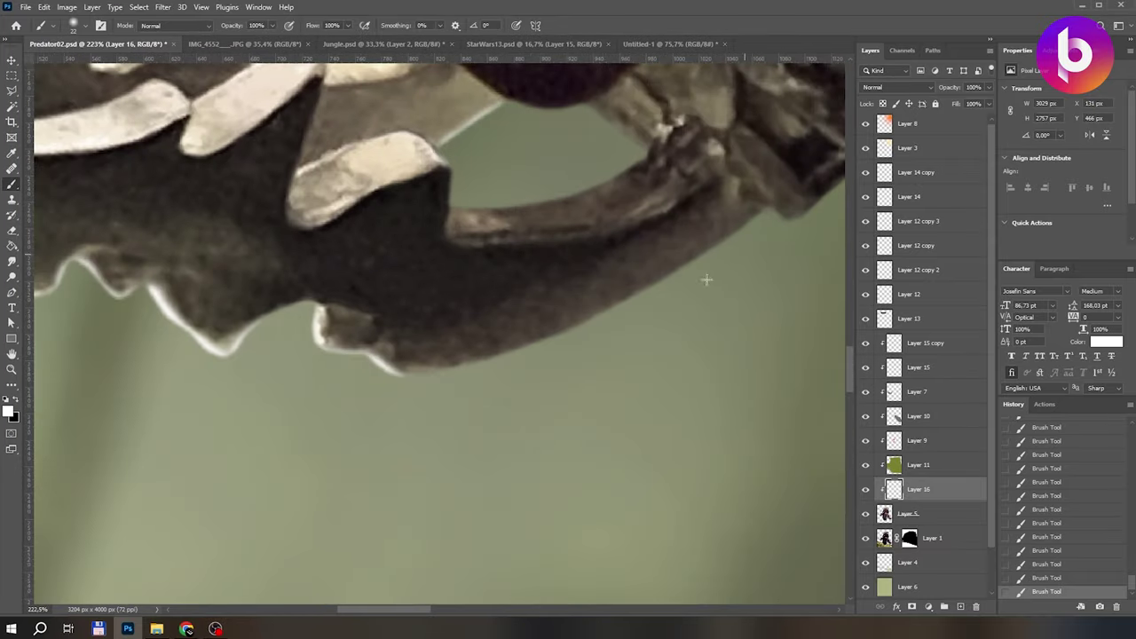
{"action": "scroll", "coordinate": [538, 322], "scroll_direction": "down", "scroll_amount": 3}
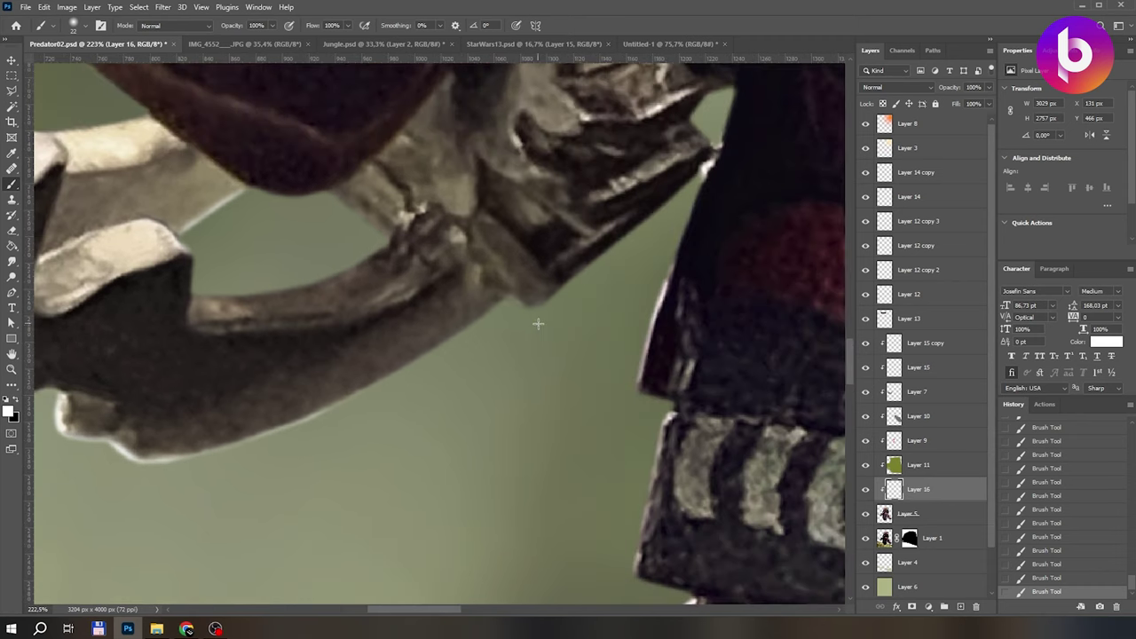
{"action": "scroll", "coordinate": [287, 265], "scroll_direction": "up", "scroll_amount": 3}
Thin out the white rim along the claw blades' lower edges on Layer 16 with a 27 px eraser.
{"action": "key", "text": "e"}
{"action": "scroll", "coordinate": [287, 265], "scroll_direction": "up", "scroll_amount": 3}
{"action": "scroll", "coordinate": [287, 265], "scroll_direction": "left", "scroll_amount": 4}
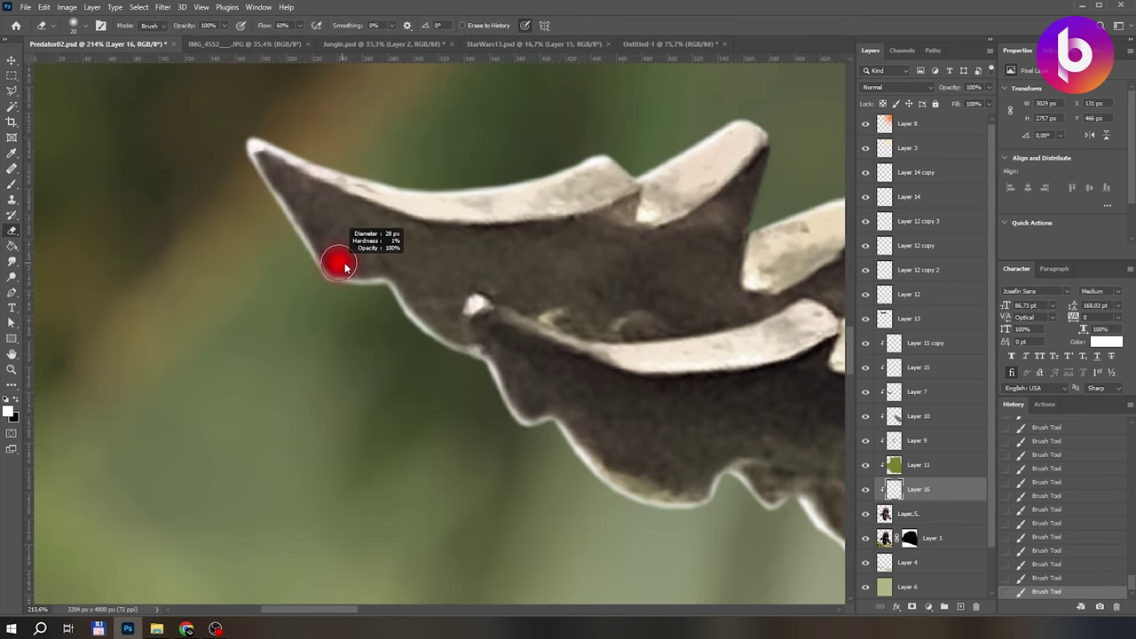
{"action": "left_click_drag", "start_coordinate": [457, 355], "coordinate": [484, 366]}
{"action": "left_click_drag", "start_coordinate": [519, 379], "coordinate": [440, 217]}
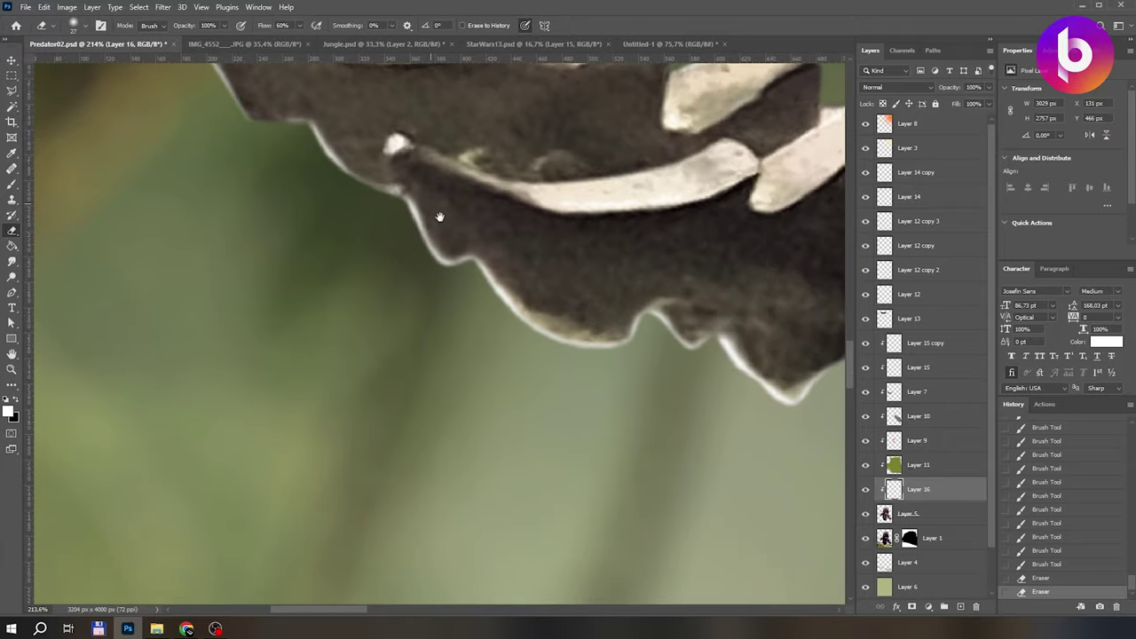
{"action": "left_click", "coordinate": [698, 318]}
{"action": "scroll", "coordinate": [651, 292], "scroll_direction": "down", "scroll_amount": 3}
{"action": "scroll", "coordinate": [651, 293], "scroll_direction": "right", "scroll_amount": 1}
{"action": "left_click", "coordinate": [707, 272]}
{"action": "scroll", "coordinate": [467, 293], "scroll_direction": "down", "scroll_amount": 5}
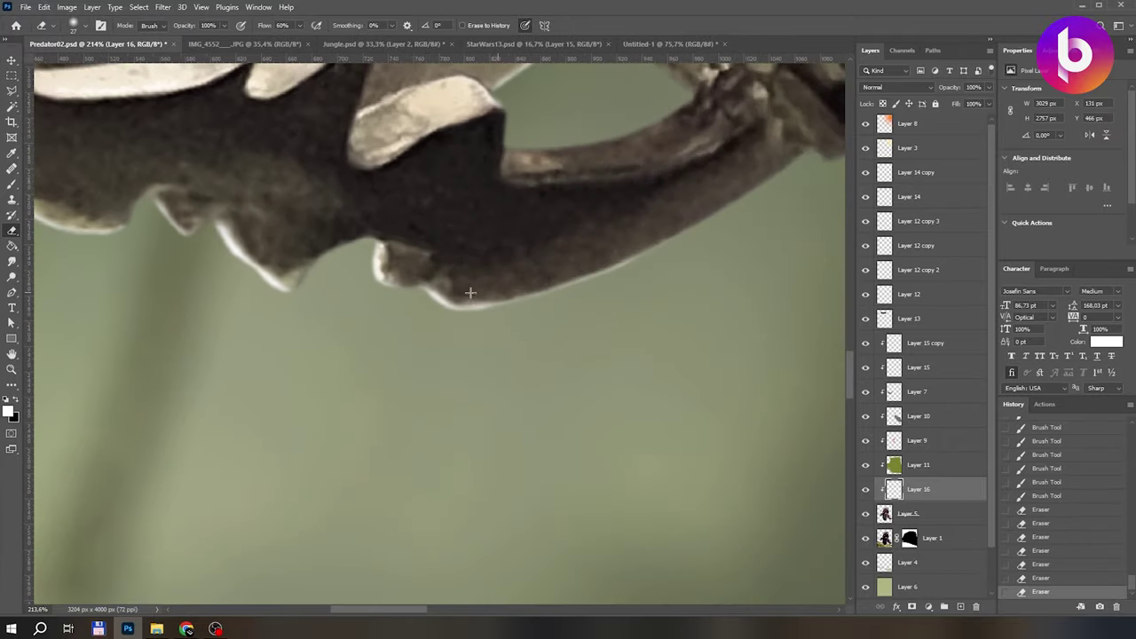
Paint a thin white rim down the rounded outer edge of the thigh on Layer 16 with a smaller brush.
{"action": "scroll", "coordinate": [507, 290], "scroll_direction": "up", "scroll_amount": 5}
{"action": "key", "text": "b"}
{"action": "scroll", "coordinate": [508, 290], "scroll_direction": "up", "scroll_amount": 2}
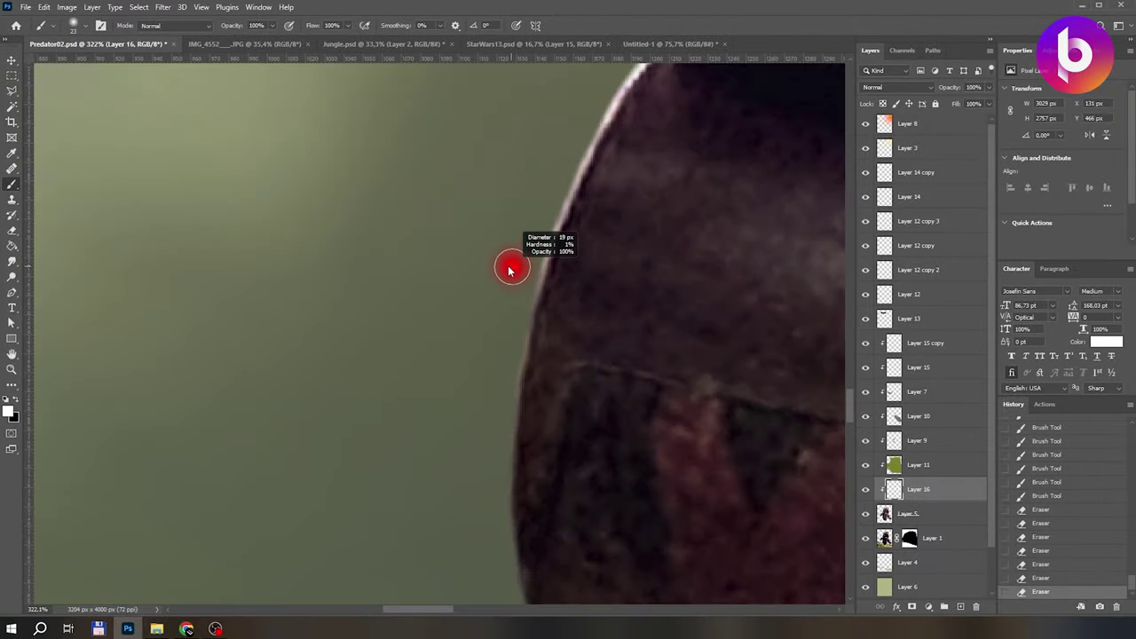
{"action": "mouse_move", "coordinate": [509, 261]}
{"action": "left_mouse_down"}
{"action": "mouse_move", "coordinate": [497, 386]}
{"action": "mouse_move", "coordinate": [515, 448]}
{"action": "left_mouse_up"}
{"action": "scroll", "coordinate": [464, 185], "scroll_direction": "up", "scroll_amount": 2}
{"action": "mouse_move", "coordinate": [472, 212]}
{"action": "left_mouse_down"}
{"action": "mouse_move", "coordinate": [476, 353]}
{"action": "mouse_move", "coordinate": [481, 338]}
{"action": "mouse_move", "coordinate": [508, 434]}
{"action": "mouse_move", "coordinate": [623, 553]}
{"action": "mouse_move", "coordinate": [538, 515]}
{"action": "left_mouse_up"}
{"action": "scroll", "coordinate": [446, 265], "scroll_direction": "down", "scroll_amount": 3}
{"action": "scroll", "coordinate": [445, 265], "scroll_direction": "right", "scroll_amount": 1}
{"action": "scroll", "coordinate": [446, 265], "scroll_direction": "up", "scroll_amount": 1}
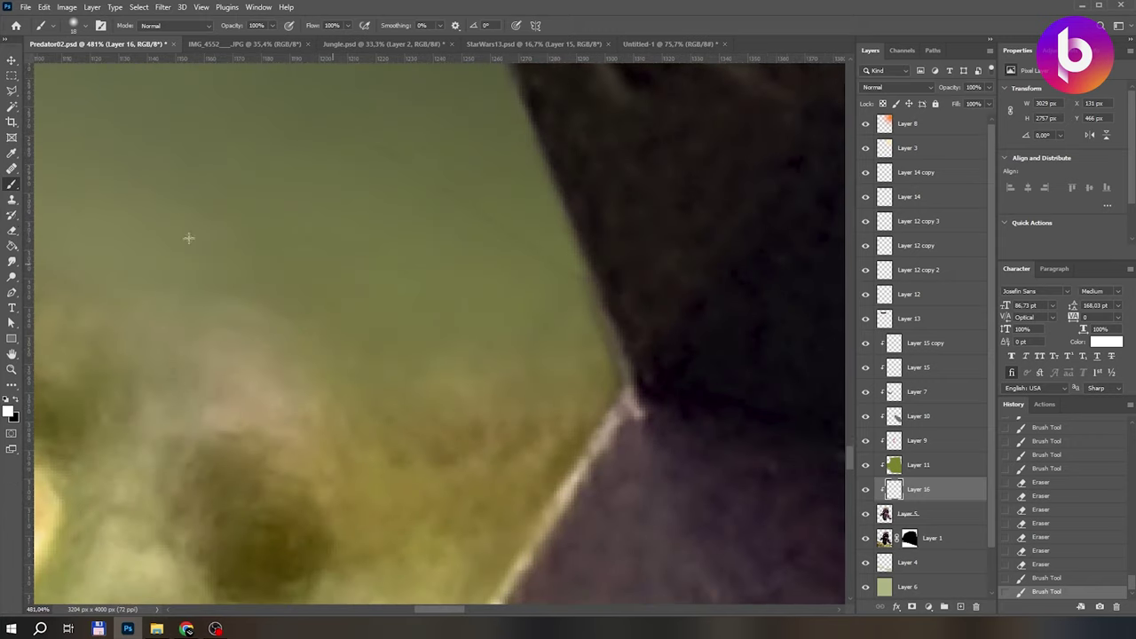
Erase the rough fringe along the dark lower leg's outer edge just above the foot on Layer 5.
{"action": "key", "text": "e"}
{"action": "left_click", "coordinate": [905, 512]}
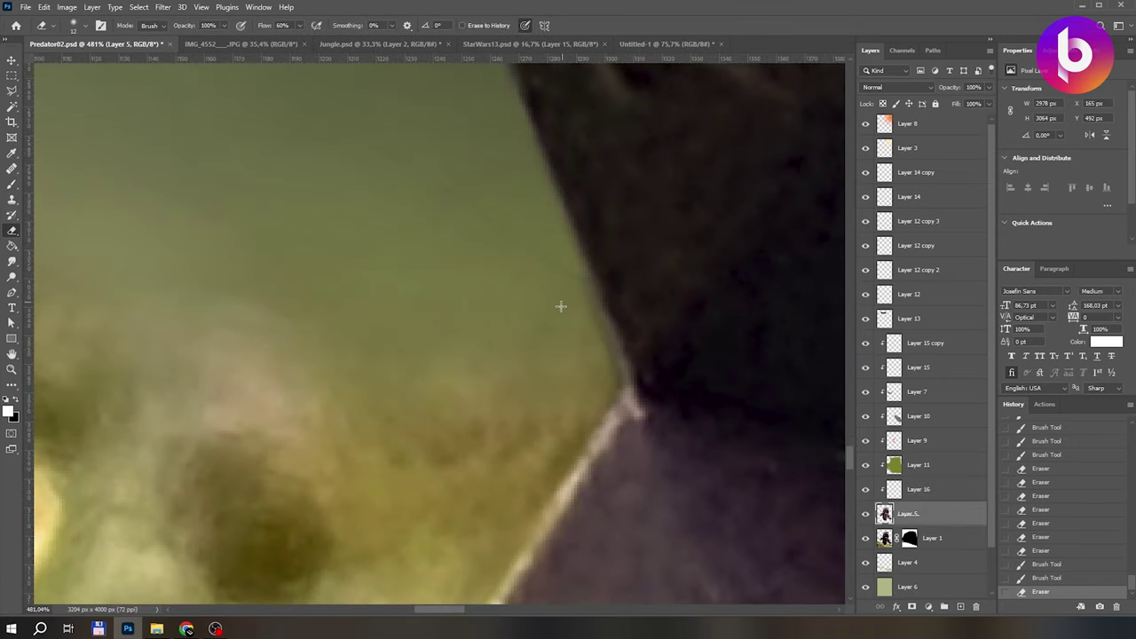
{"action": "scroll", "coordinate": [495, 263], "scroll_direction": "down", "scroll_amount": 5}
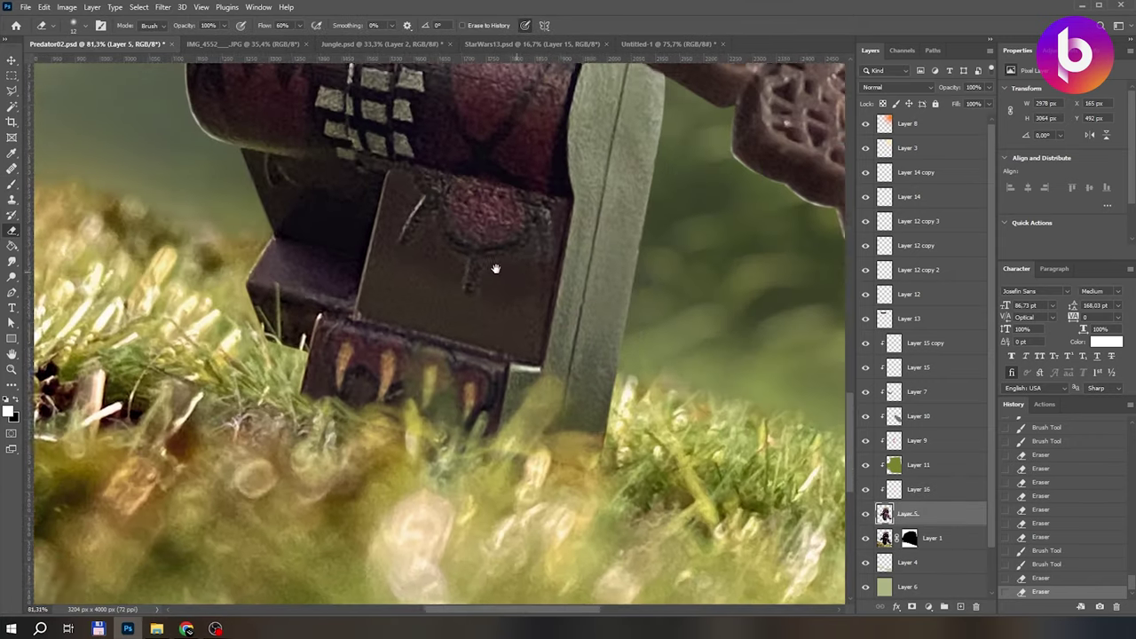
Select along the shield's edge beside the green leg with a 2 px feathered Polygonal Lasso, fill it white on Layer 16 and deselect.
{"action": "scroll", "coordinate": [361, 151], "scroll_direction": "up", "scroll_amount": 3}
{"action": "left_click", "coordinate": [11, 91]}
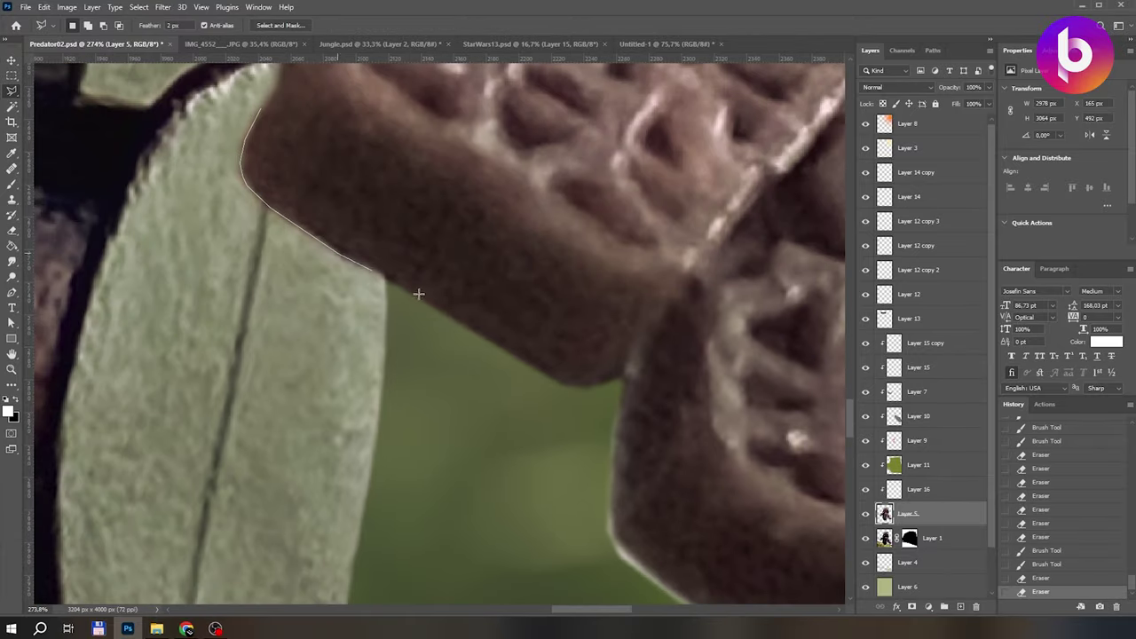
{"action": "left_click", "coordinate": [245, 162]}
{"action": "left_click", "coordinate": [919, 489]}
{"action": "key", "text": "alt+BackSpace"}
{"action": "key", "text": "ctrl+d"}
Clone clean green leg texture over the area bordering the shield's edge on Layer 5.
{"action": "scroll", "coordinate": [593, 364], "scroll_direction": "down", "scroll_amount": 6}
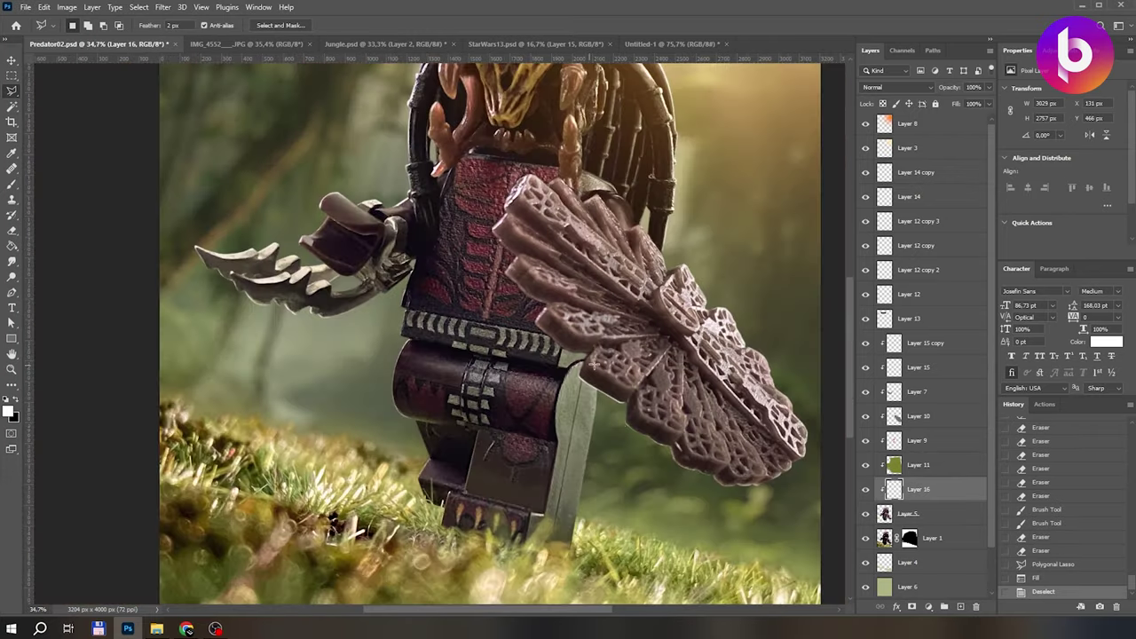
{"action": "scroll", "coordinate": [593, 364], "scroll_direction": "up", "scroll_amount": 6}
{"action": "left_click", "coordinate": [908, 513]}
{"action": "key", "text": "s"}
{"action": "scroll", "coordinate": [622, 355], "scroll_direction": "down", "scroll_amount": 2}
{"action": "left_click", "coordinate": [550, 310], "text": "alt"}
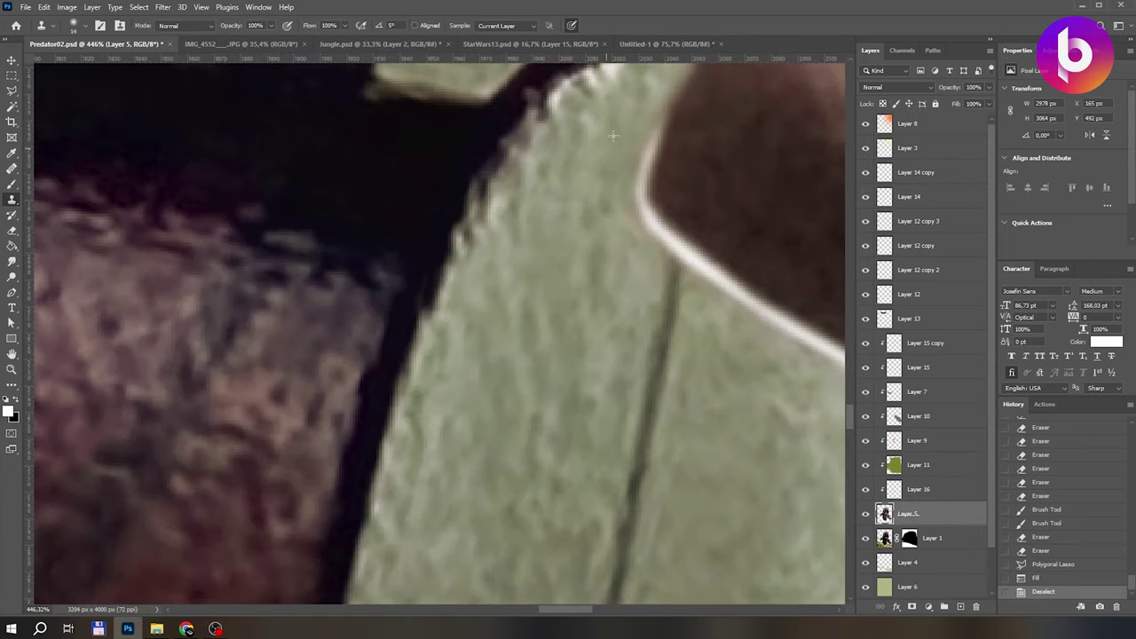
{"action": "left_click_drag", "start_coordinate": [644, 89], "coordinate": [593, 182]}
{"action": "scroll", "coordinate": [546, 304], "scroll_direction": "down", "scroll_amount": 4}
{"action": "scroll", "coordinate": [546, 304], "scroll_direction": "up", "scroll_amount": 3}
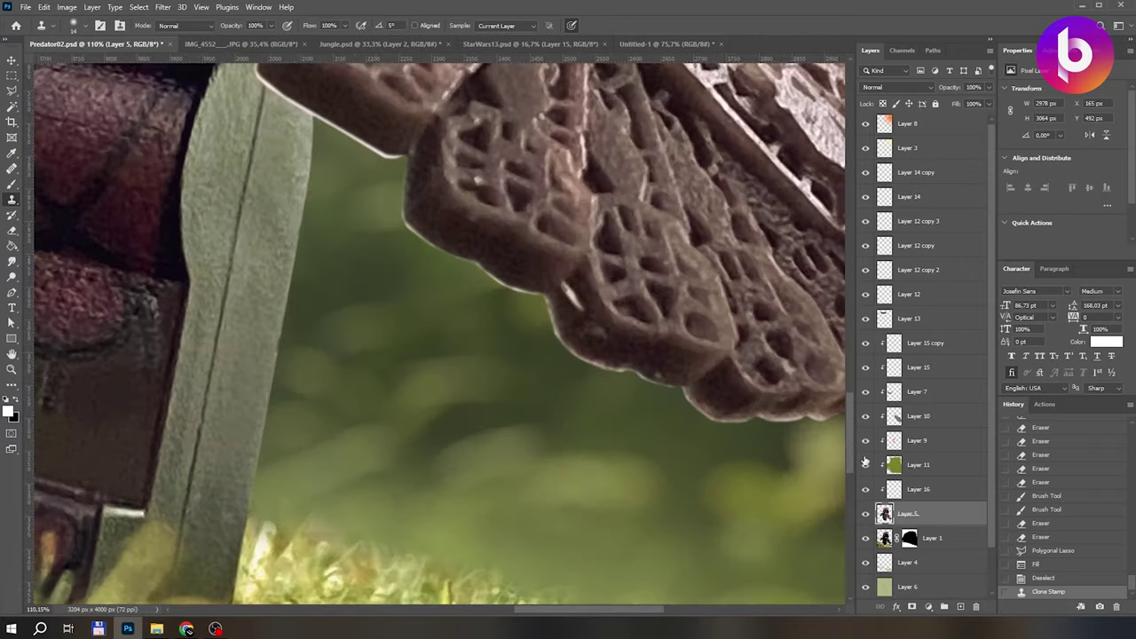
Soften the filled white rim along the shield's edge beside the green leg by erasing on Layer 16.
{"action": "left_click", "coordinate": [918, 489]}
{"action": "key", "text": "e"}
{"action": "scroll", "coordinate": [372, 223], "scroll_direction": "up", "scroll_amount": 2}
{"action": "mouse_move", "coordinate": [373, 224]}
{"action": "left_mouse_down"}
{"action": "mouse_move", "coordinate": [514, 313]}
{"action": "mouse_move", "coordinate": [569, 318]}
{"action": "mouse_move", "coordinate": [555, 347]}
{"action": "left_mouse_up"}
{"action": "scroll", "coordinate": [513, 289], "scroll_direction": "up", "scroll_amount": 2}
{"action": "left_click_drag", "start_coordinate": [513, 290], "coordinate": [604, 348]}
{"action": "scroll", "coordinate": [462, 325], "scroll_direction": "down", "scroll_amount": 3}
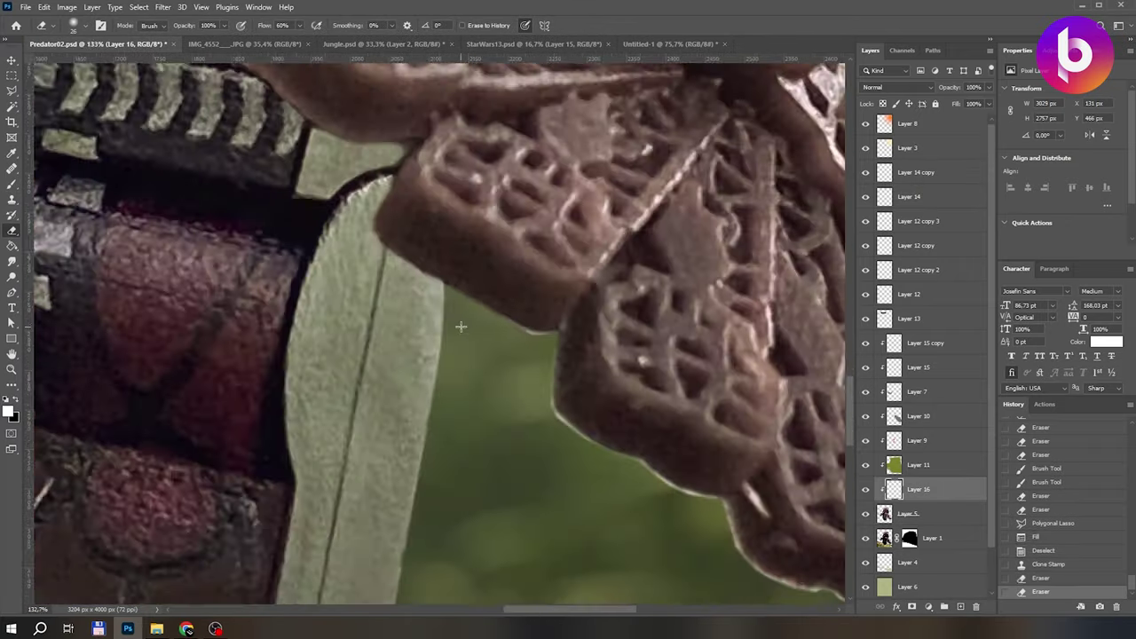
Clone dark brown rim texture over the light blemishes along the shield's lower outer rim on Layer 5.
{"action": "scroll", "coordinate": [512, 376], "scroll_direction": "up", "scroll_amount": 1}
{"action": "key", "text": "s"}
{"action": "scroll", "coordinate": [723, 507], "scroll_direction": "up", "scroll_amount": 3}
{"action": "key", "text": "alt+bracketleft"}
{"action": "left_click", "coordinate": [722, 507], "text": "alt"}
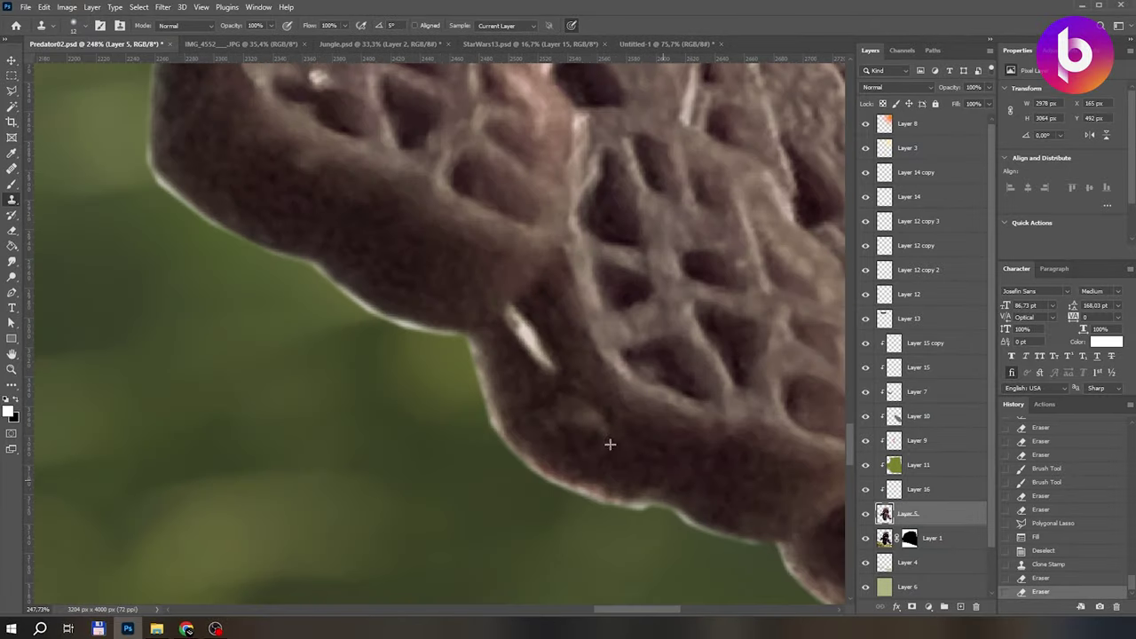
{"action": "left_click", "coordinate": [609, 444]}
{"action": "left_click", "coordinate": [590, 427]}
{"action": "left_click", "coordinate": [537, 377]}
{"action": "left_click", "coordinate": [494, 329]}
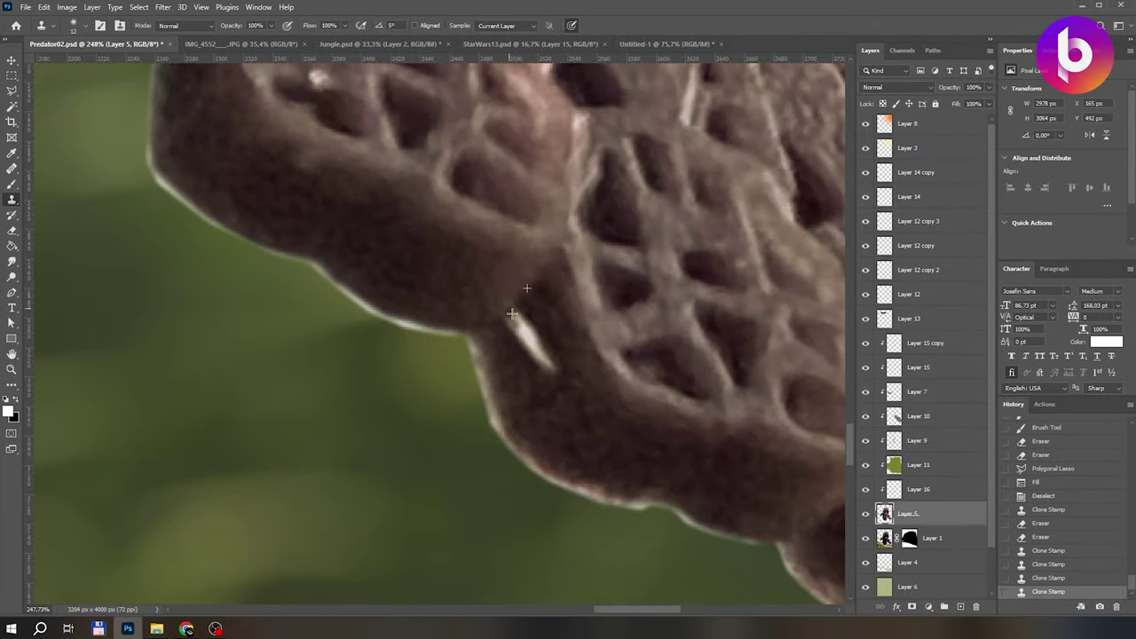
Cover the bright white sliver in the shield's lower rim with cloned brown texture on Layer 5.
{"action": "left_click", "coordinate": [523, 333]}
{"action": "left_click", "coordinate": [536, 353]}
{"action": "left_click", "coordinate": [547, 333]}
{"action": "left_click", "coordinate": [547, 338]}
{"action": "scroll", "coordinate": [520, 368], "scroll_direction": "down", "scroll_amount": 9}
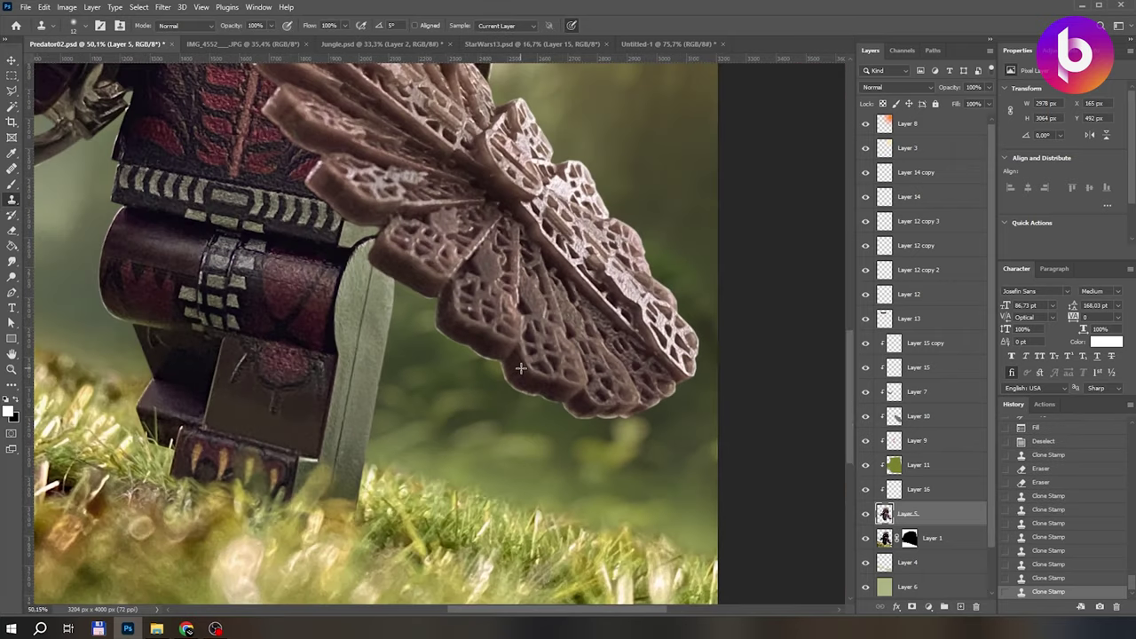
Retouch the small specks on the shield's dark ribs around its centre with the Healing Brush on Layer 5.
{"action": "scroll", "coordinate": [608, 181], "scroll_direction": "up", "scroll_amount": 8}
{"action": "key", "text": "j"}
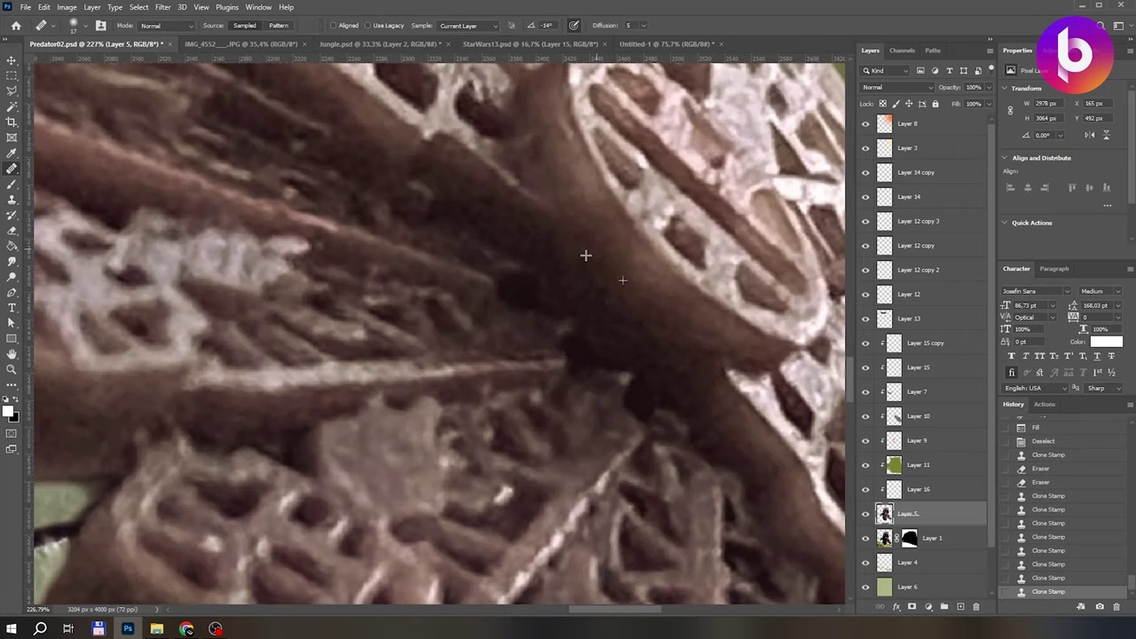
{"action": "left_click", "coordinate": [286, 140]}
{"action": "left_click", "coordinate": [468, 213]}
{"action": "scroll", "coordinate": [497, 239], "scroll_direction": "down", "scroll_amount": 6}
{"action": "scroll", "coordinate": [462, 257], "scroll_direction": "up", "scroll_amount": 6}
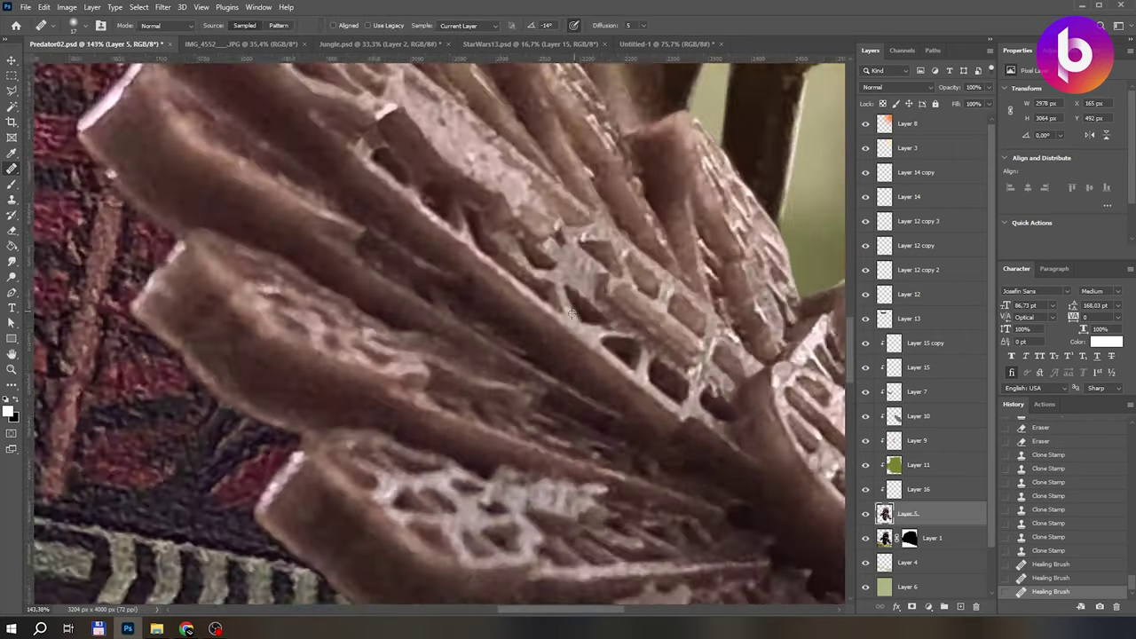
{"action": "left_click", "coordinate": [441, 261]}
{"action": "scroll", "coordinate": [457, 275], "scroll_direction": "down", "scroll_amount": 5}
{"action": "scroll", "coordinate": [473, 295], "scroll_direction": "down", "scroll_amount": 6}
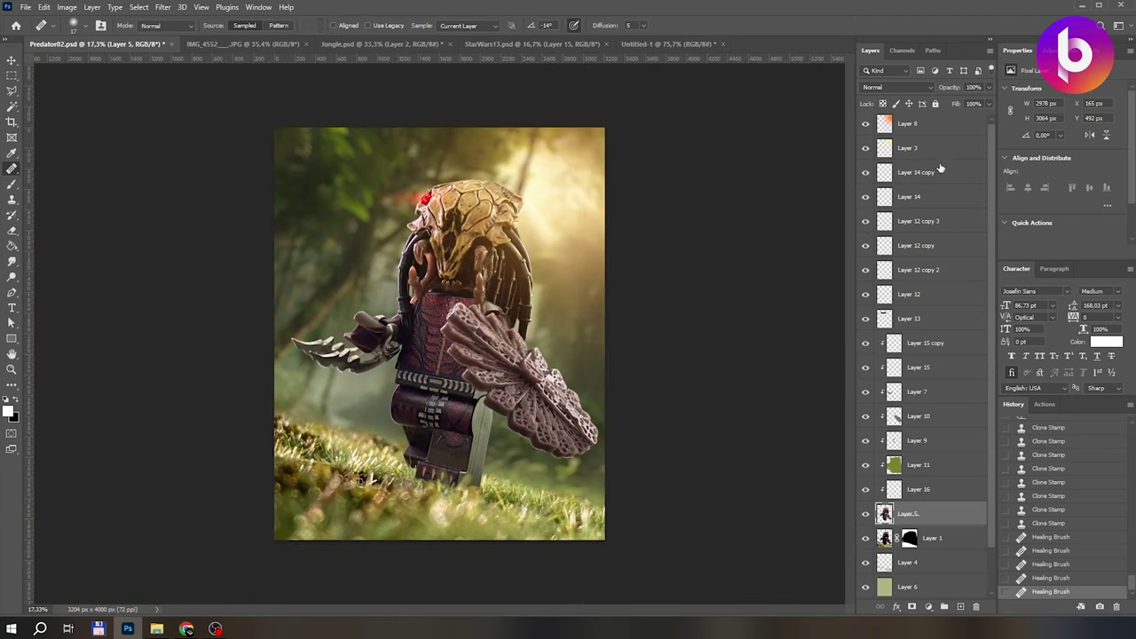
Set the opacity of Layer 8 to 41% and Layer 3 to 20%, and save the document.
{"action": "left_click", "coordinate": [12, 59]}
{"action": "key", "text": "alt+period"}
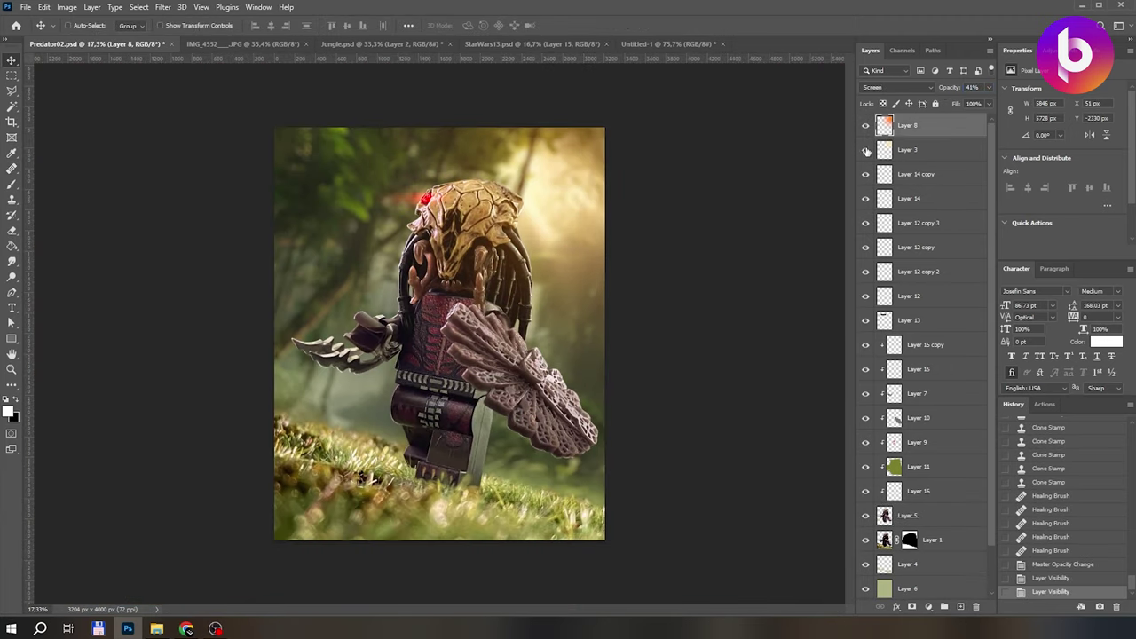
{"action": "key", "text": "alt+bracketleft"}
{"action": "key", "text": "2"}
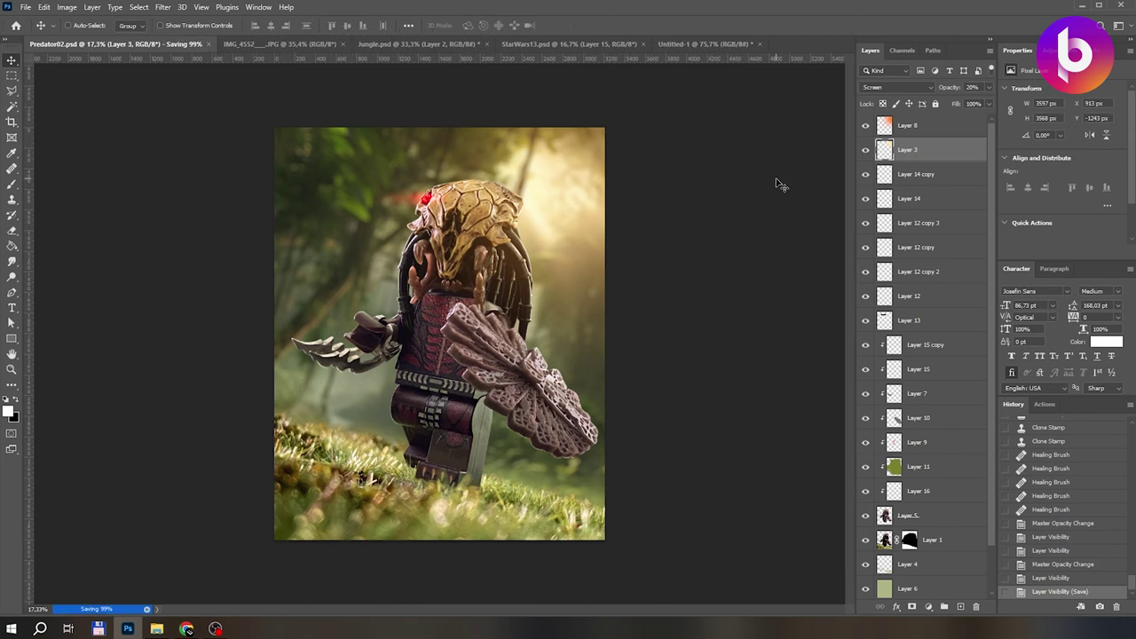
Add a new layer above Layer 15 copy, dab a white dot beside the upper blade's tip and enlarge it to about 75 px.
{"action": "left_click", "coordinate": [934, 519]}
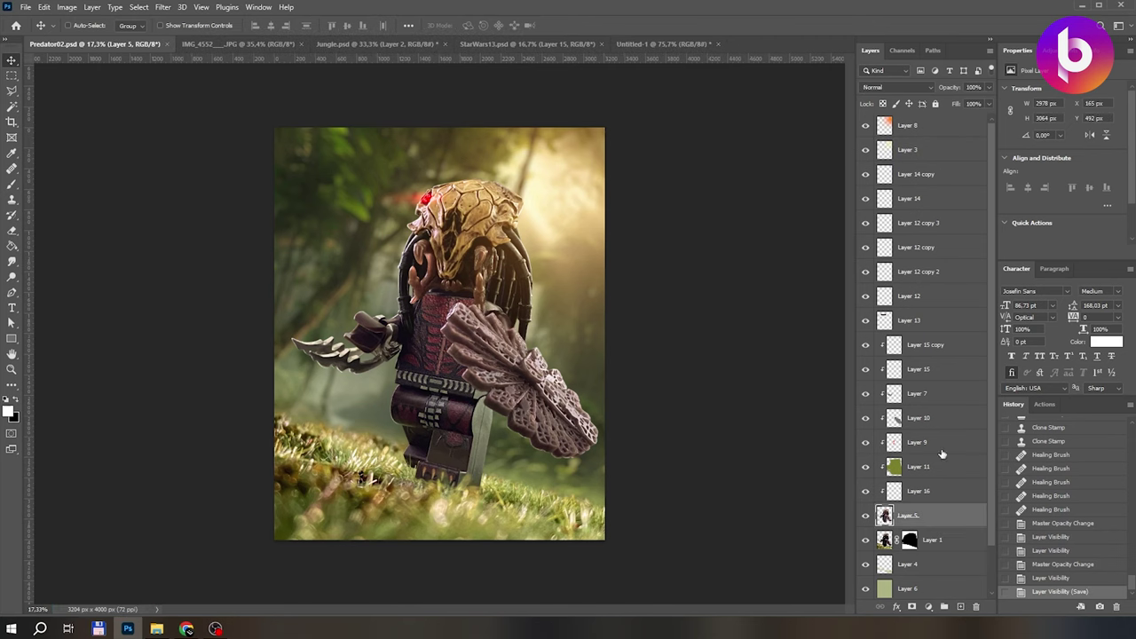
{"action": "left_click", "coordinate": [959, 606]}
{"action": "key", "text": "b"}
{"action": "scroll", "coordinate": [335, 214], "scroll_direction": "up", "scroll_amount": 3}
{"action": "scroll", "coordinate": [336, 213], "scroll_direction": "up", "scroll_amount": 5}
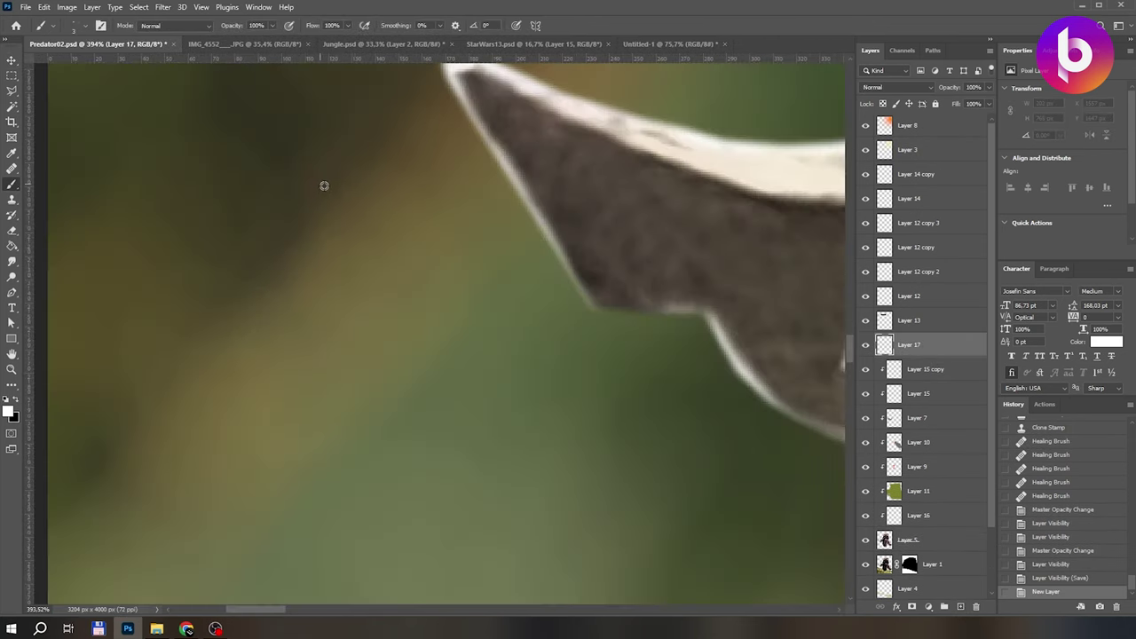
{"action": "left_click", "coordinate": [325, 186]}
{"action": "key", "text": "ctrl+t"}
{"action": "key", "text": "Return"}
{"action": "key", "text": "v"}
Trim the white dot's outer halo on Layer 17 to about 61 px with a soft eraser of about 37 px.
{"action": "scroll", "coordinate": [325, 275], "scroll_direction": "down", "scroll_amount": 2}
{"action": "key", "text": "e"}
{"action": "scroll", "coordinate": [325, 276], "scroll_direction": "up", "scroll_amount": 2}
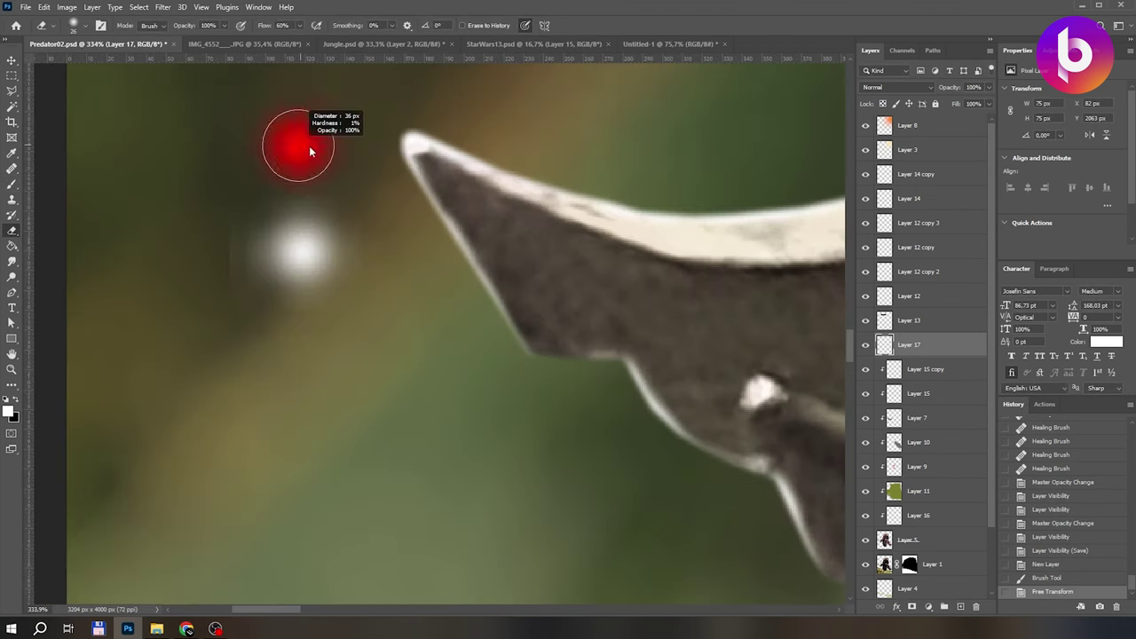
{"action": "left_click", "coordinate": [347, 150]}
{"action": "left_click", "coordinate": [267, 328]}
{"action": "left_click", "coordinate": [284, 266]}
{"action": "left_click", "coordinate": [312, 142]}
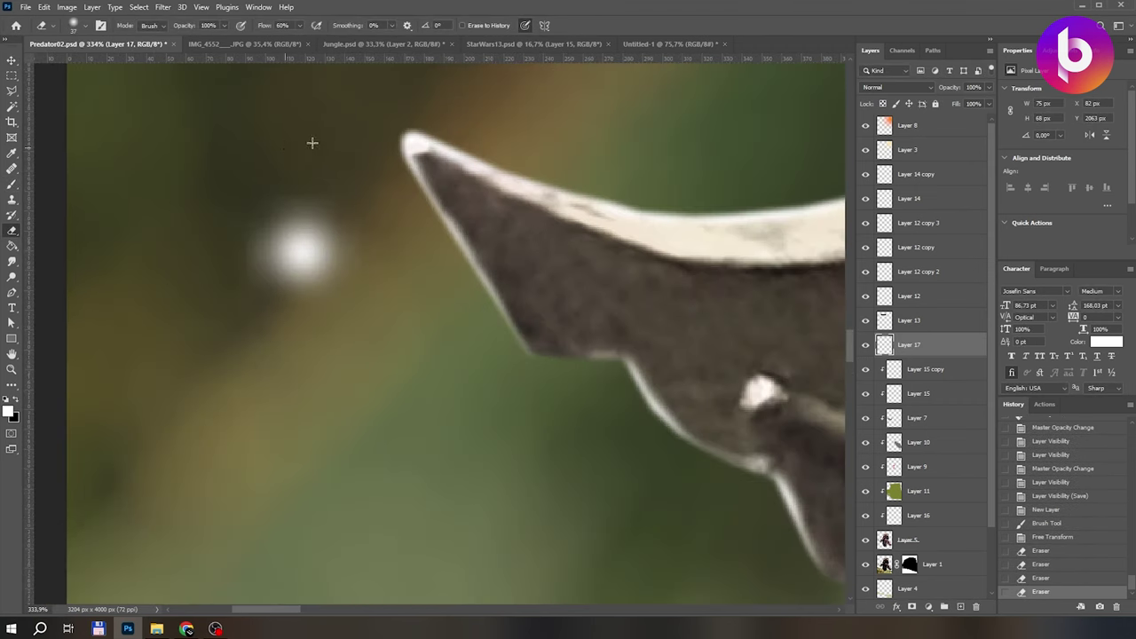
{"action": "left_click", "coordinate": [214, 219]}
{"action": "left_click", "coordinate": [222, 236]}
{"action": "left_click", "coordinate": [393, 246]}
Move the white glow onto the upper blade's tip and place a duplicate of it on the lower blade's tip.
{"action": "key", "text": "v"}
{"action": "scroll", "coordinate": [383, 322], "scroll_direction": "down", "scroll_amount": 3}
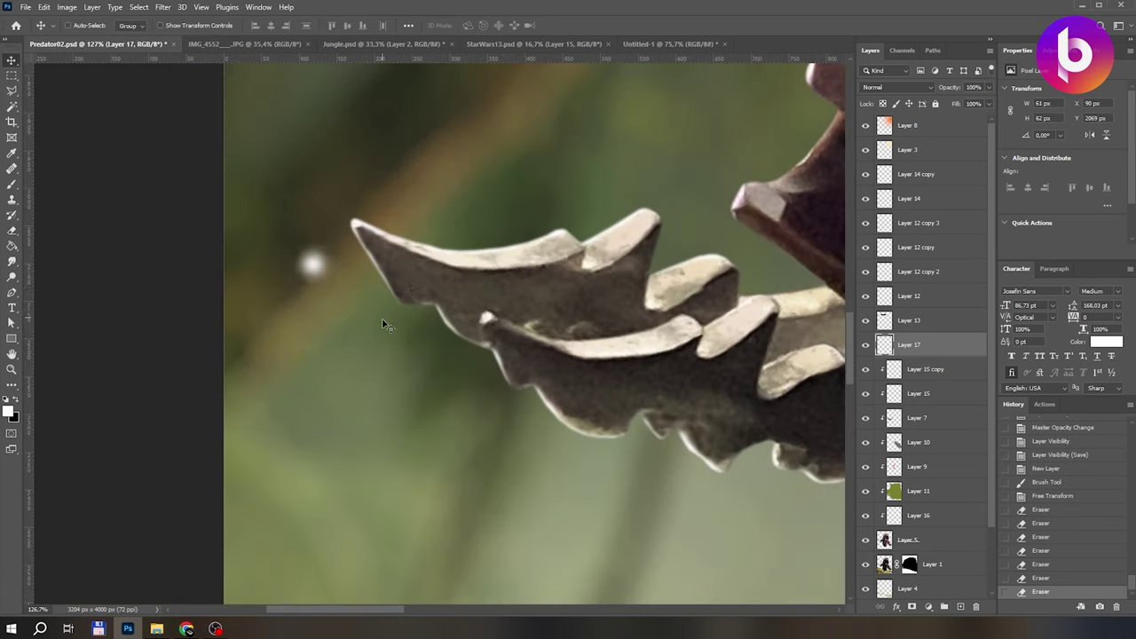
{"action": "mouse_move", "coordinate": [382, 322]}
{"action": "left_mouse_down"}
{"action": "mouse_move", "coordinate": [424, 287]}
{"action": "mouse_move", "coordinate": [552, 308]}
{"action": "mouse_move", "coordinate": [523, 402]}
{"action": "left_mouse_up"}
Enlarge the two blade-tip glows together to about 95 px each and realign them on their tips.
{"action": "left_click", "coordinate": [915, 368], "text": "shift"}
{"action": "key", "text": "ctrl+t"}
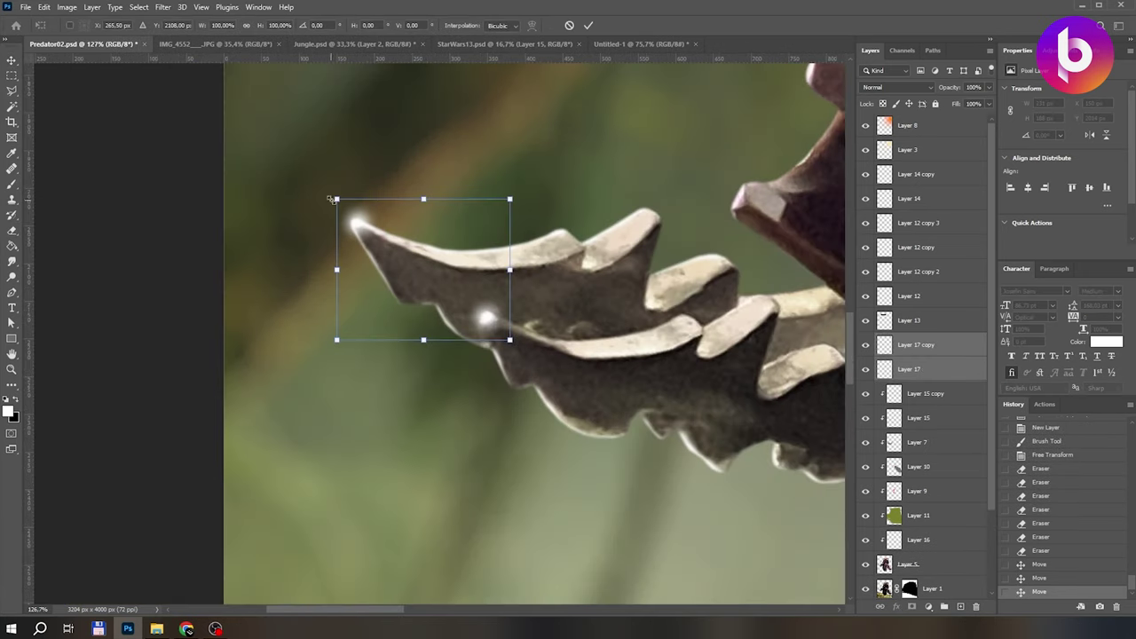
{"action": "left_click_drag", "start_coordinate": [343, 198], "coordinate": [287, 159]}
{"action": "key", "text": "Return"}
{"action": "left_click_drag", "start_coordinate": [396, 260], "coordinate": [367, 238]}
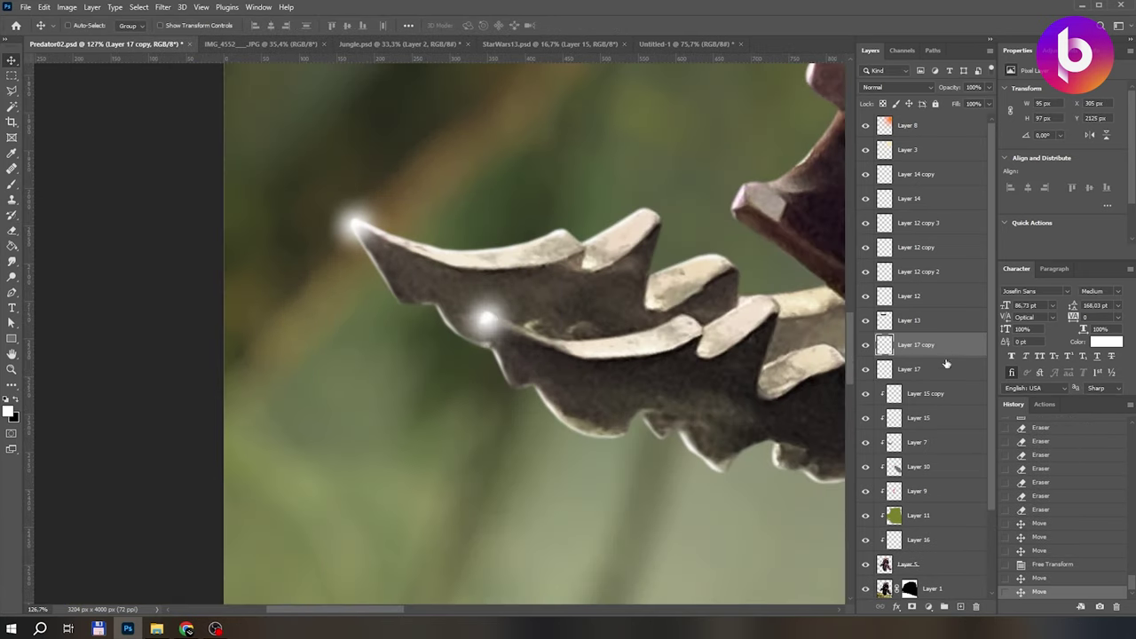
Set Layer 17 and Layer 17 copy to the Screen blend mode at 51% opacity.
{"action": "left_click", "coordinate": [897, 87]}
{"action": "left_click", "coordinate": [888, 157]}
{"action": "left_click_drag", "start_coordinate": [949, 87], "coordinate": [826, 91]}
{"action": "key", "text": "ctrl+0"}
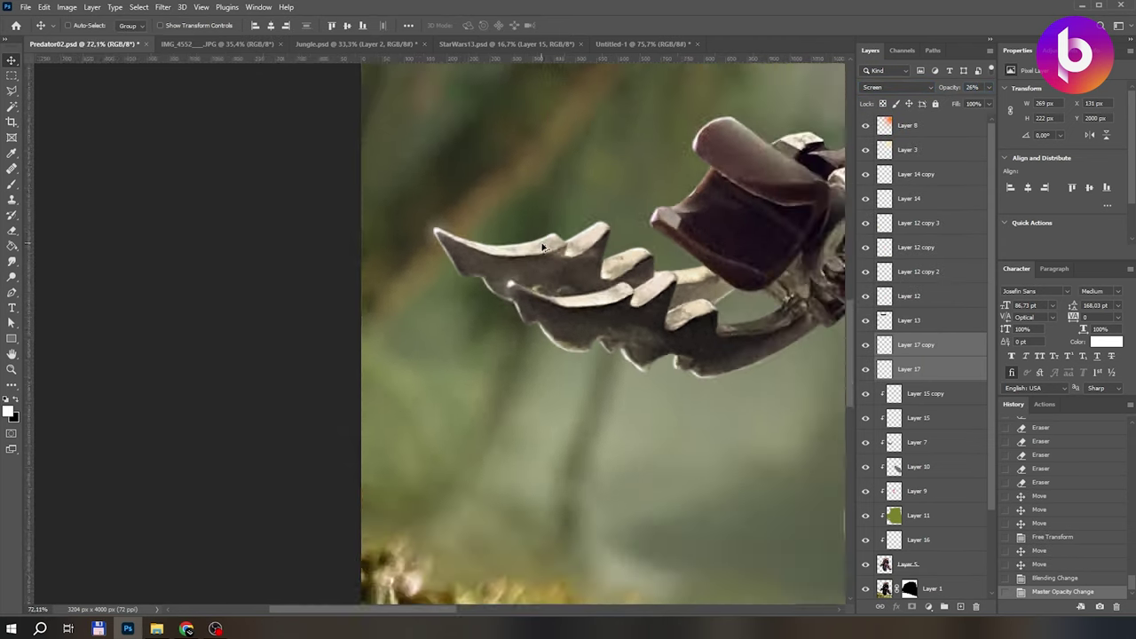
{"action": "scroll", "coordinate": [250, 359], "scroll_direction": "up", "scroll_amount": 8}
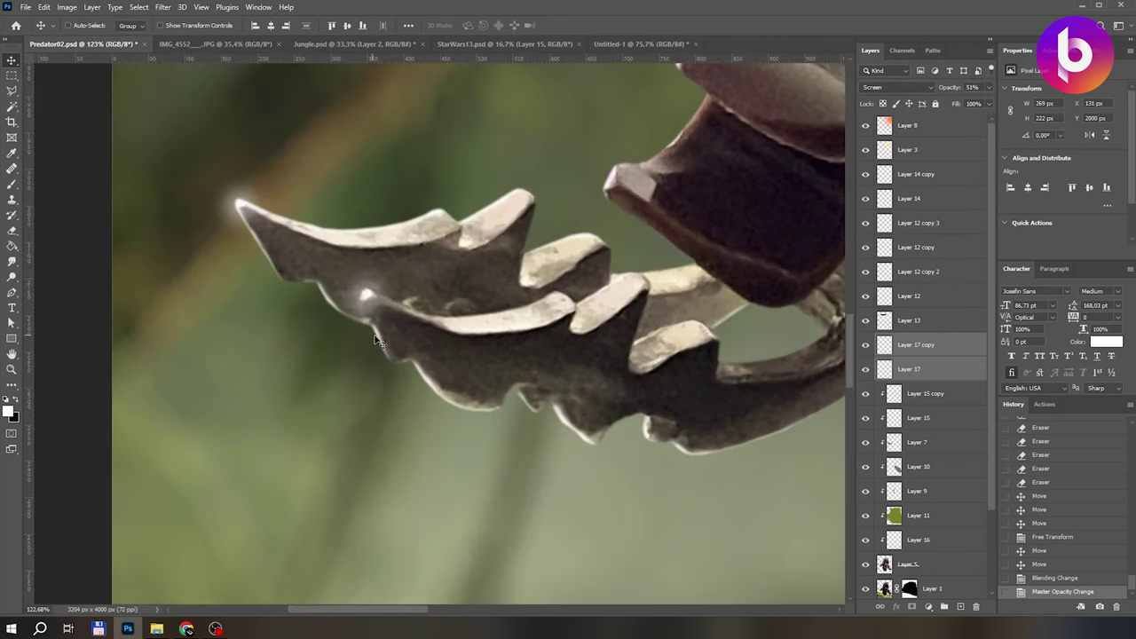
Shrink the two blade-tip glows to about 72 px each and recentre them on the upper and lower tips.
{"action": "left_click_drag", "start_coordinate": [380, 342], "coordinate": [337, 233]}
{"action": "key", "text": "ctrl+t"}
{"action": "key", "text": "Return"}
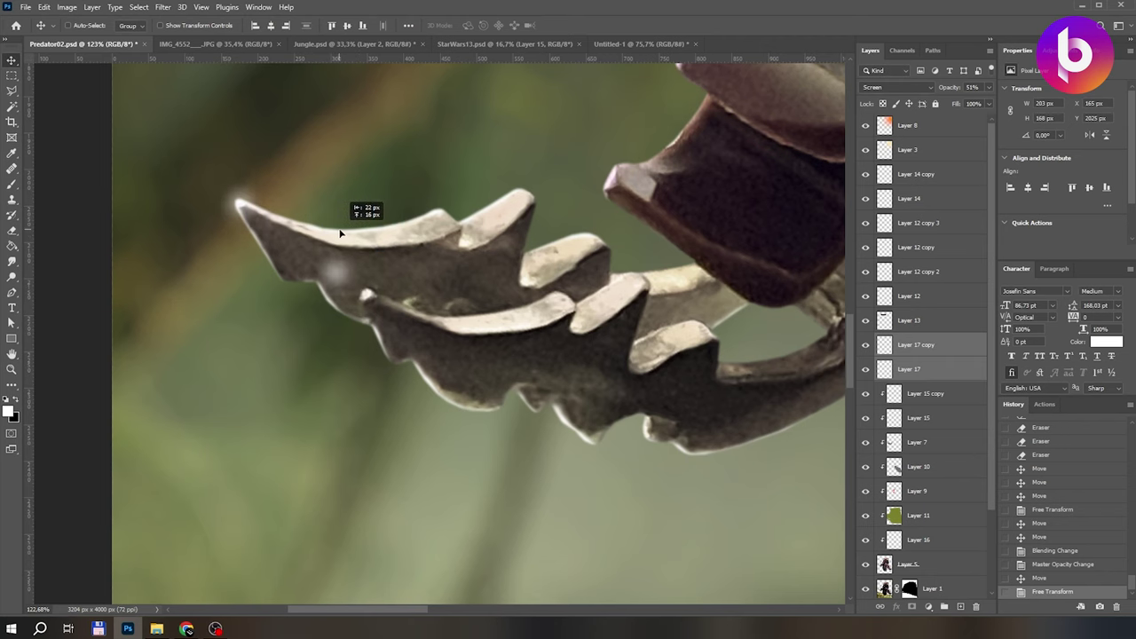
{"action": "left_click", "coordinate": [337, 273], "text": "ctrl"}
{"action": "left_click_drag", "start_coordinate": [338, 274], "coordinate": [365, 296]}
Duplicate the glow onto six more highlights along the blades and set the two tip glows' opacity to 43%.
{"action": "left_click_drag", "start_coordinate": [437, 401], "coordinate": [762, 421]}
{"action": "scroll", "coordinate": [479, 333], "scroll_direction": "down", "scroll_amount": 5}
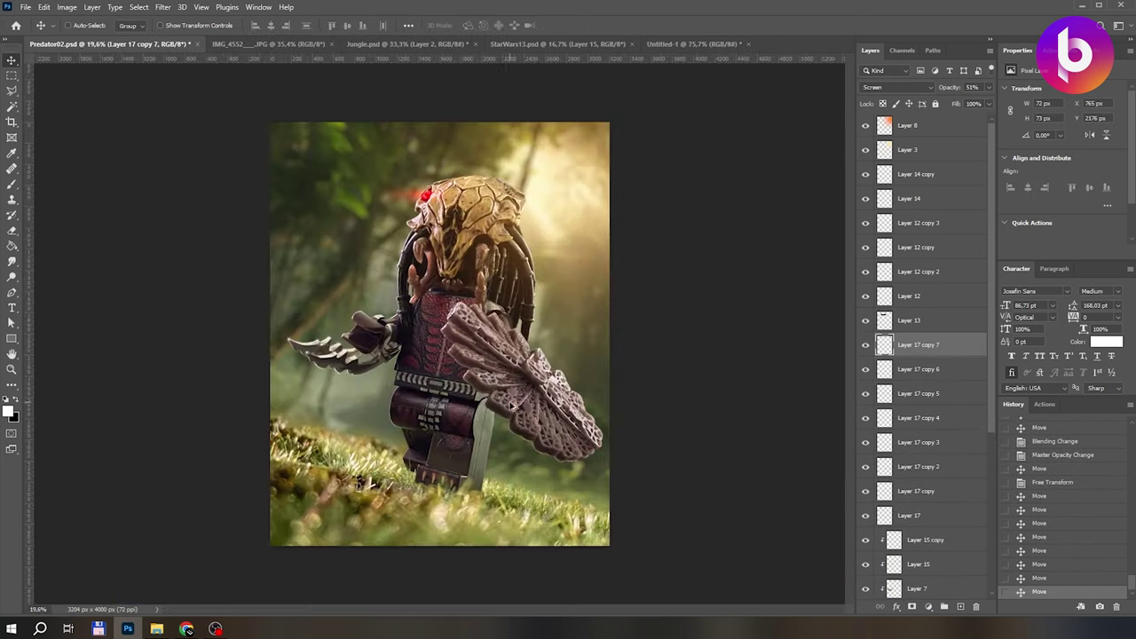
{"action": "scroll", "coordinate": [479, 333], "scroll_direction": "up", "scroll_amount": 2}
{"action": "scroll", "coordinate": [698, 355], "scroll_direction": "down", "scroll_amount": 1}
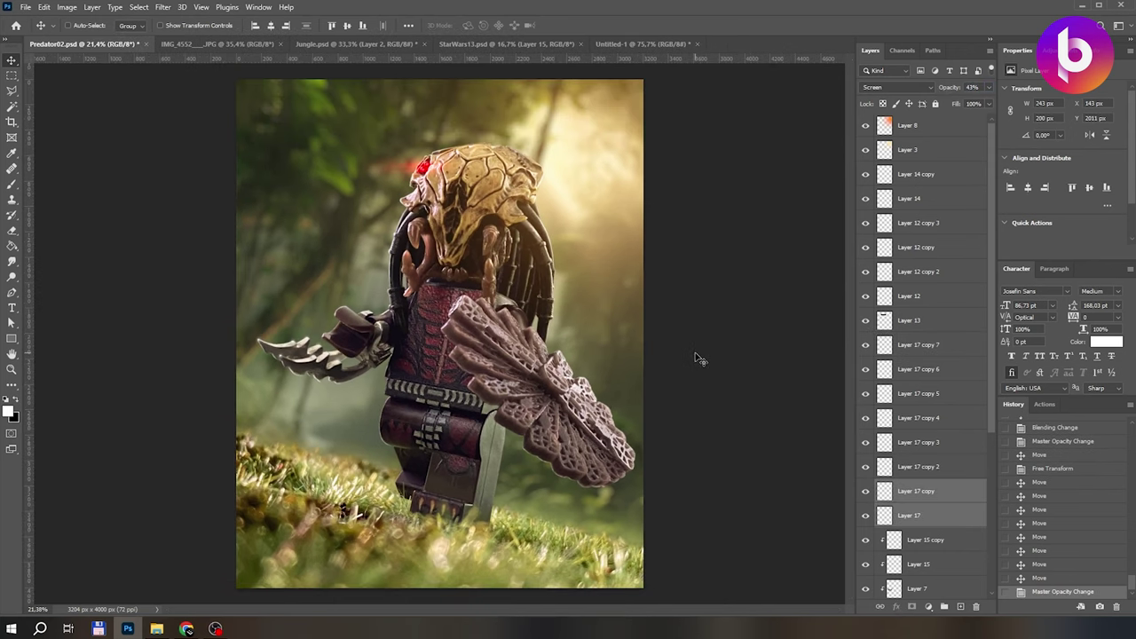
{"action": "left_click_drag", "start_coordinate": [698, 355], "coordinate": [687, 387]}
Copy the BrickPanda logo and Blue layers from StarWars13.psd into Predator02.psd, and scale Blue to cover the whole canvas.
{"action": "left_click", "coordinate": [573, 43]}
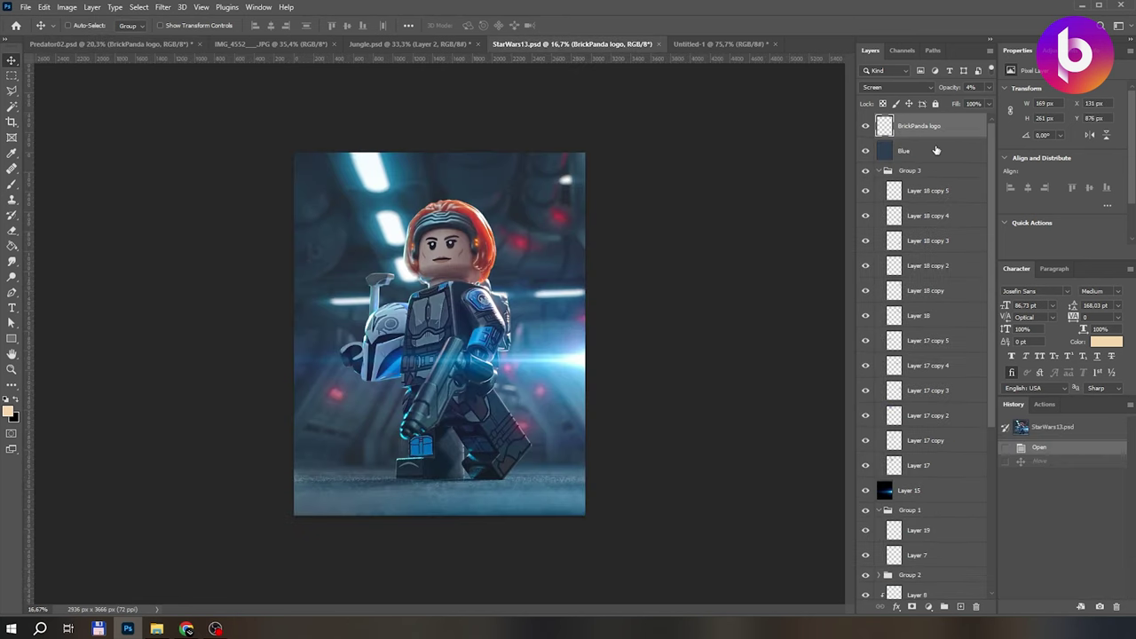
{"action": "left_click", "coordinate": [914, 125]}
{"action": "left_click_drag", "start_coordinate": [462, 466], "coordinate": [437, 327]}
{"action": "left_click_drag", "start_coordinate": [618, 562], "coordinate": [638, 577]}
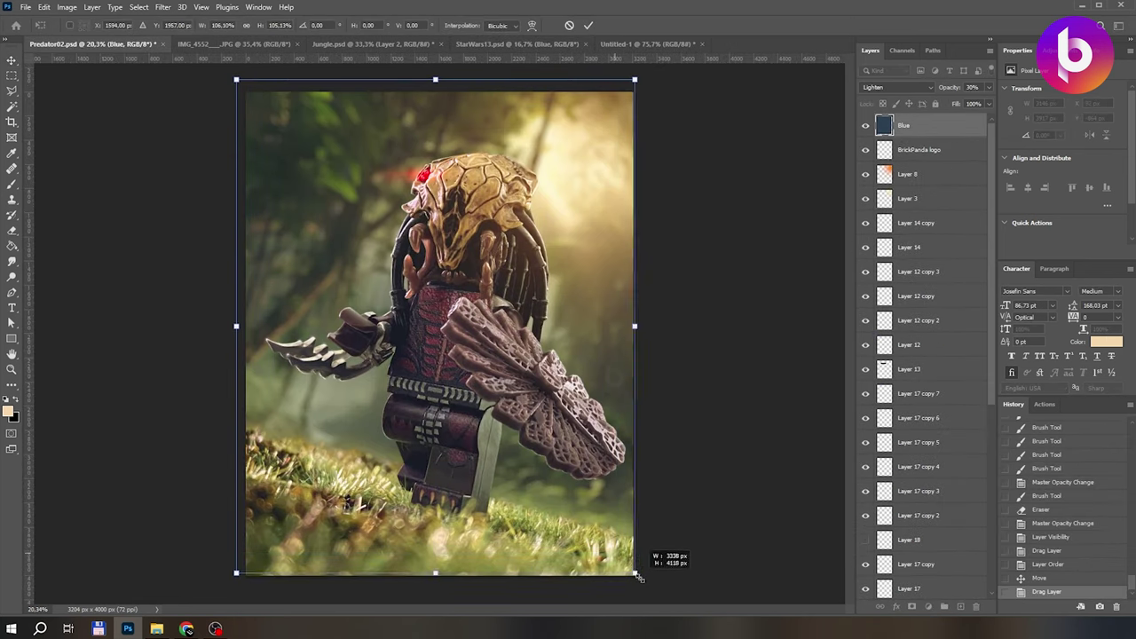
{"action": "left_click", "coordinate": [587, 28]}
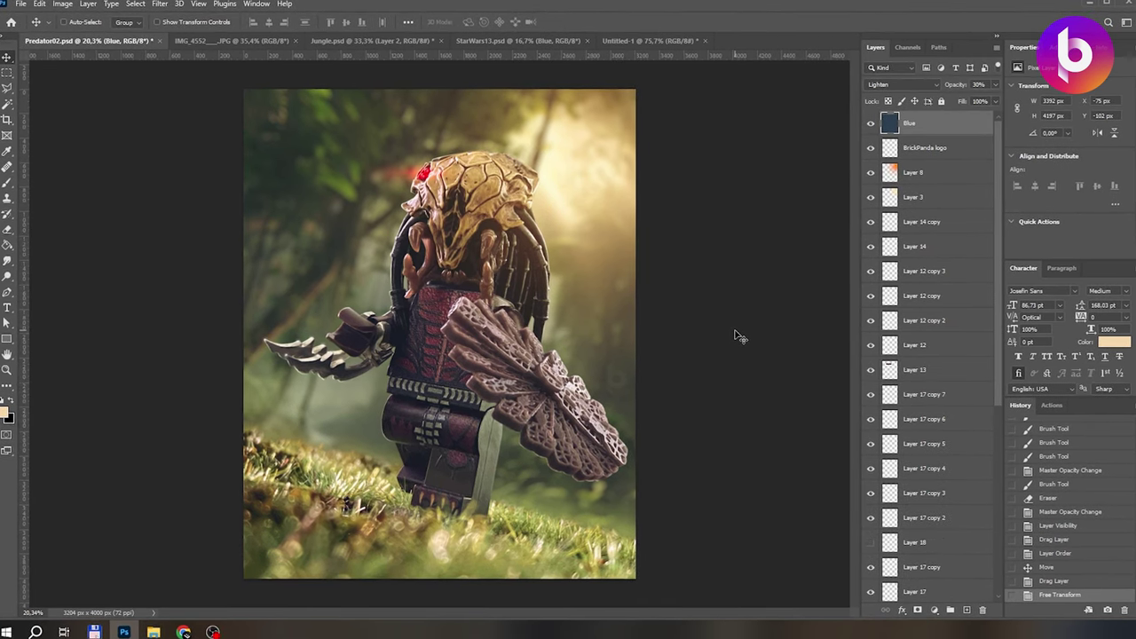